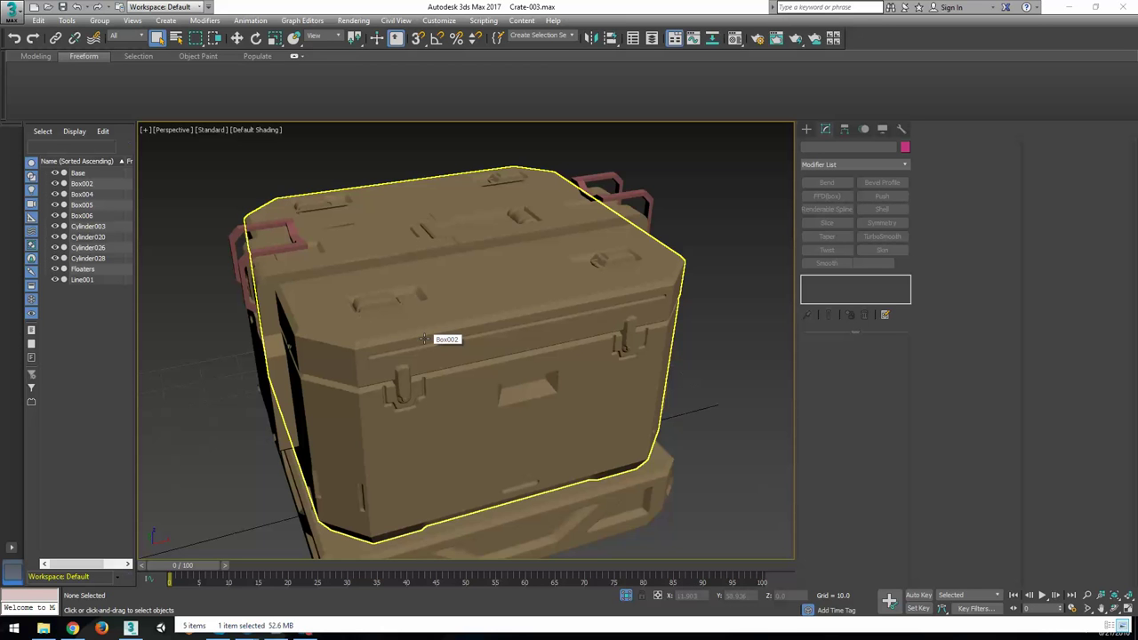
Examine the crate's lid, front, side details and base from several angles, briefly checking its wireframe.
click(765, 316)
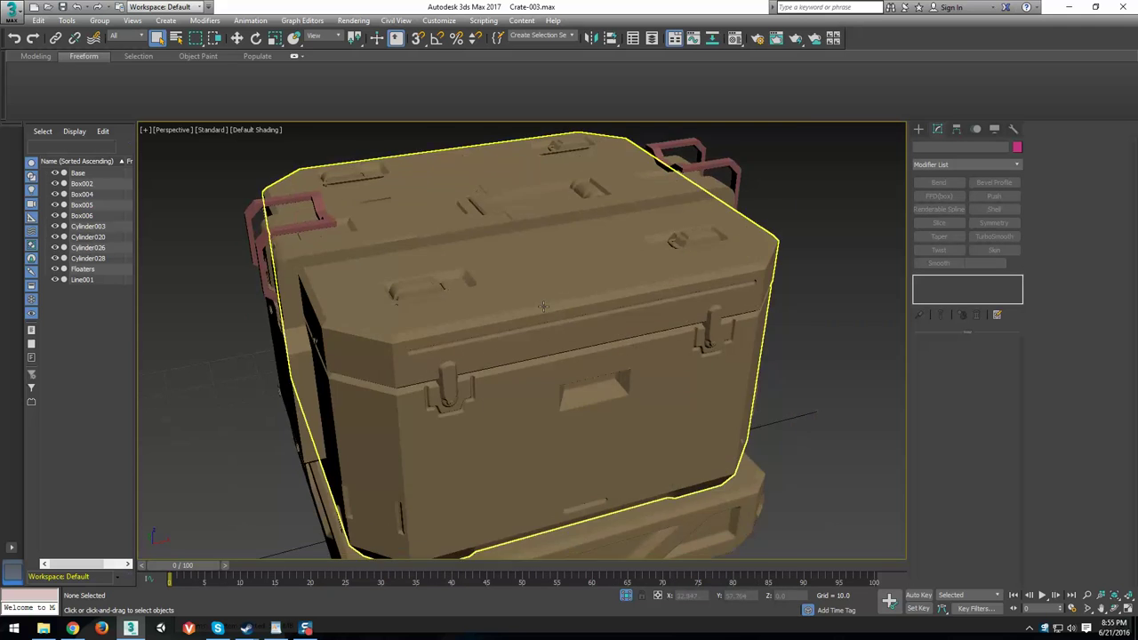
scroll(544, 316, down, 5)
alt+middle_drag(490, 298, 527, 341)
scroll(529, 296, up, 3)
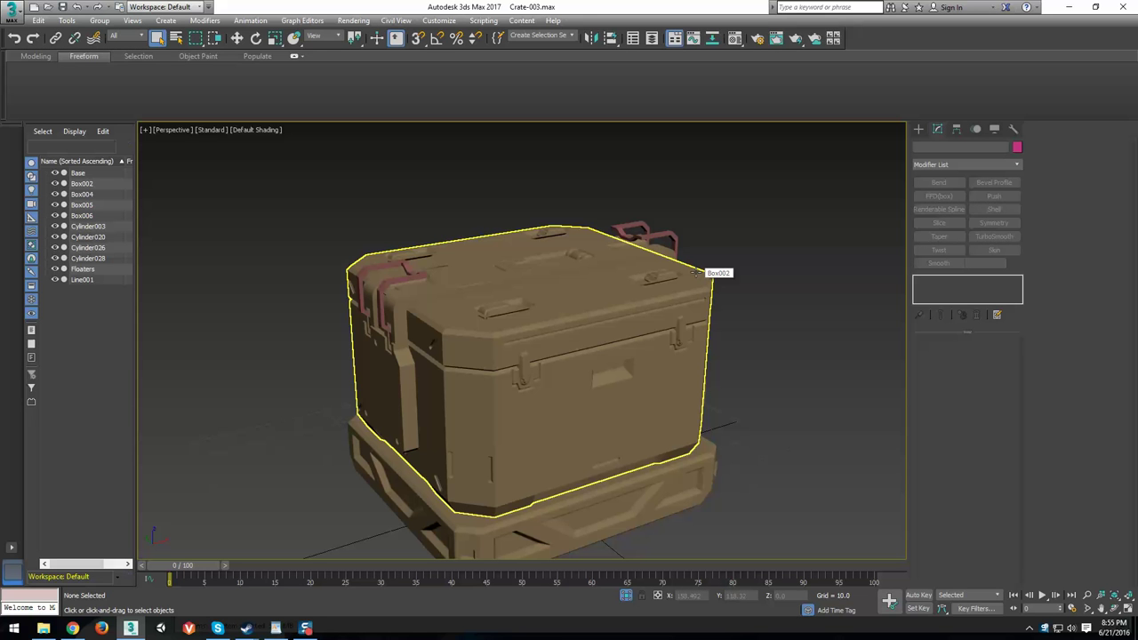
click(569, 391)
alt+middle_drag(648, 494, 549, 389)
scroll(539, 466, up, 3)
key(F4)
key(F4)
alt+middle_drag(493, 259, 502, 298)
mouse_move(502, 298)
middle_down()
mouse_move(499, 312)
mouse_move(598, 419)
mouse_move(573, 409)
middle_up()
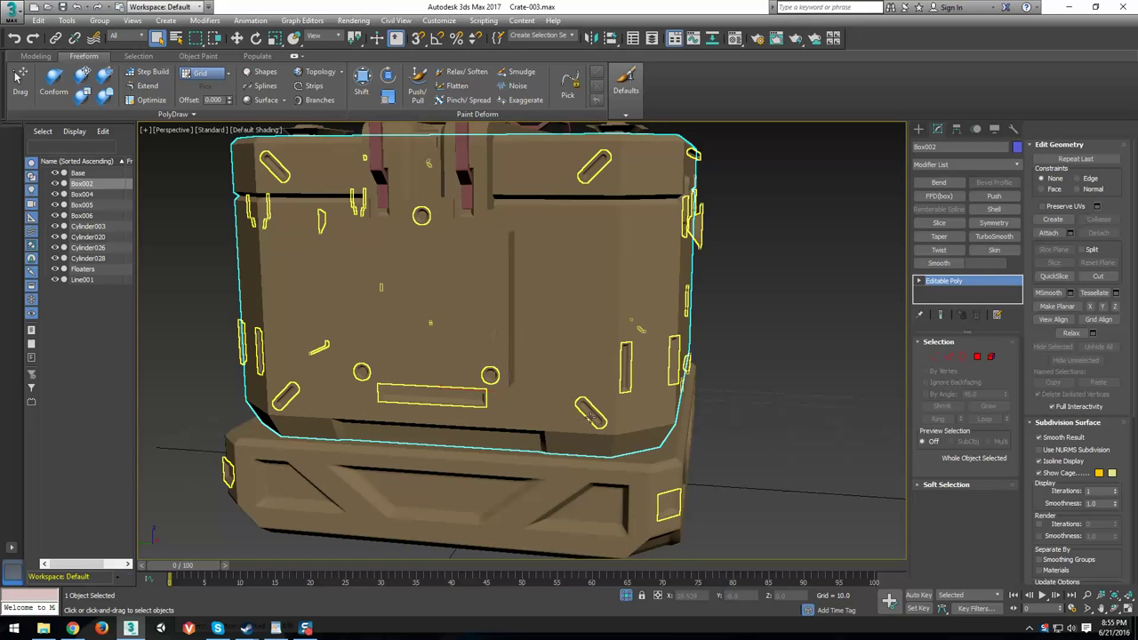
click(671, 414)
alt+middle_drag(668, 416, 720, 406)
click(804, 387)
alt+middle_drag(791, 387, 730, 357)
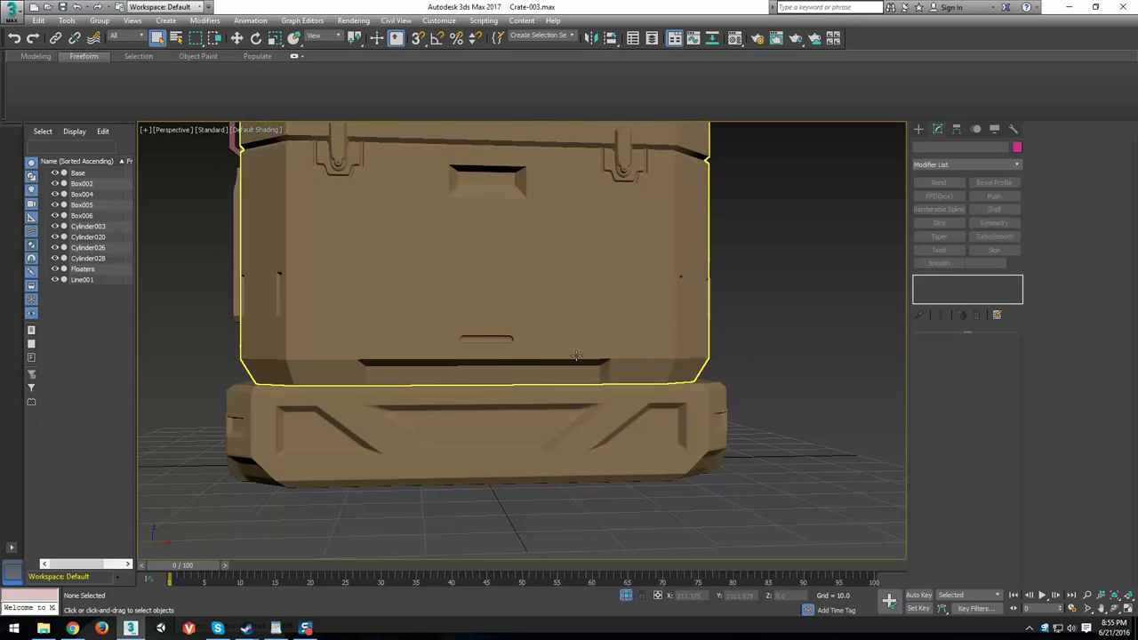
Inspect the lid's top, the lower side panels and the base frame, stepping back through earlier views.
alt+middle_drag(484, 336, 492, 414)
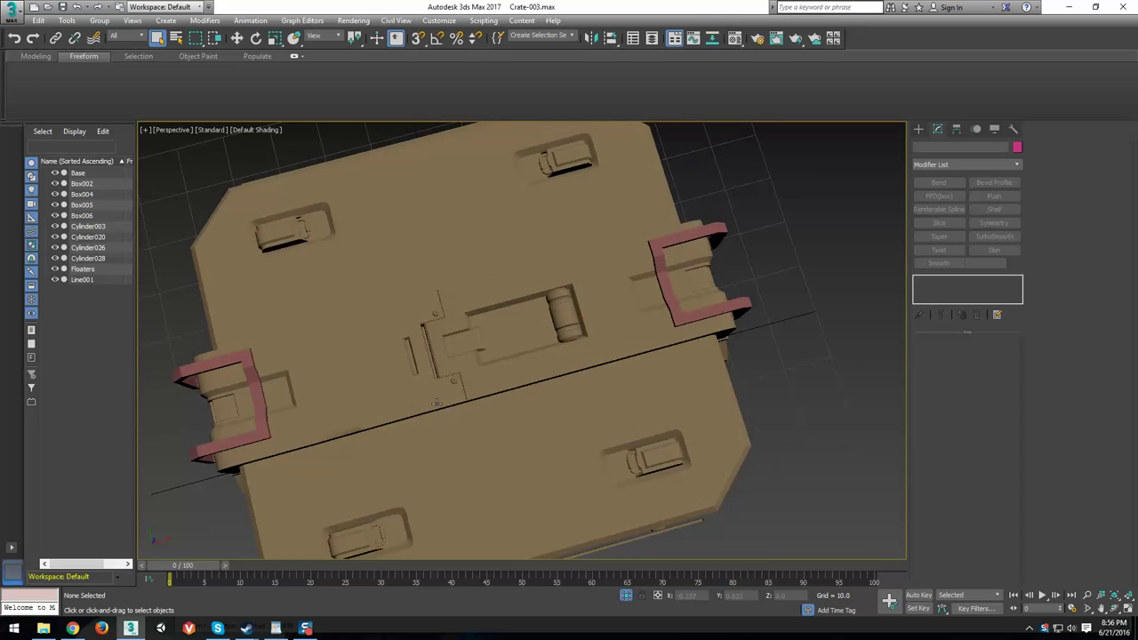
scroll(446, 389, up, 3)
alt+middle_drag(519, 512, 606, 411)
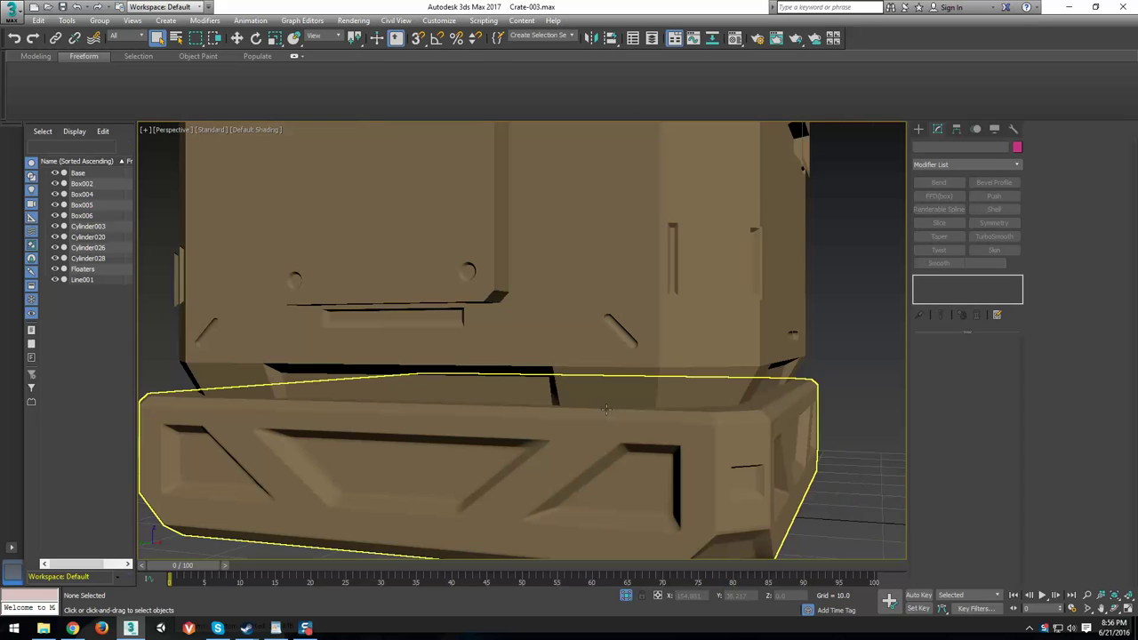
alt+middle_drag(442, 385, 560, 398)
key(shift+z)
key(shift+z)
key(shift+z)
key(shift+z)
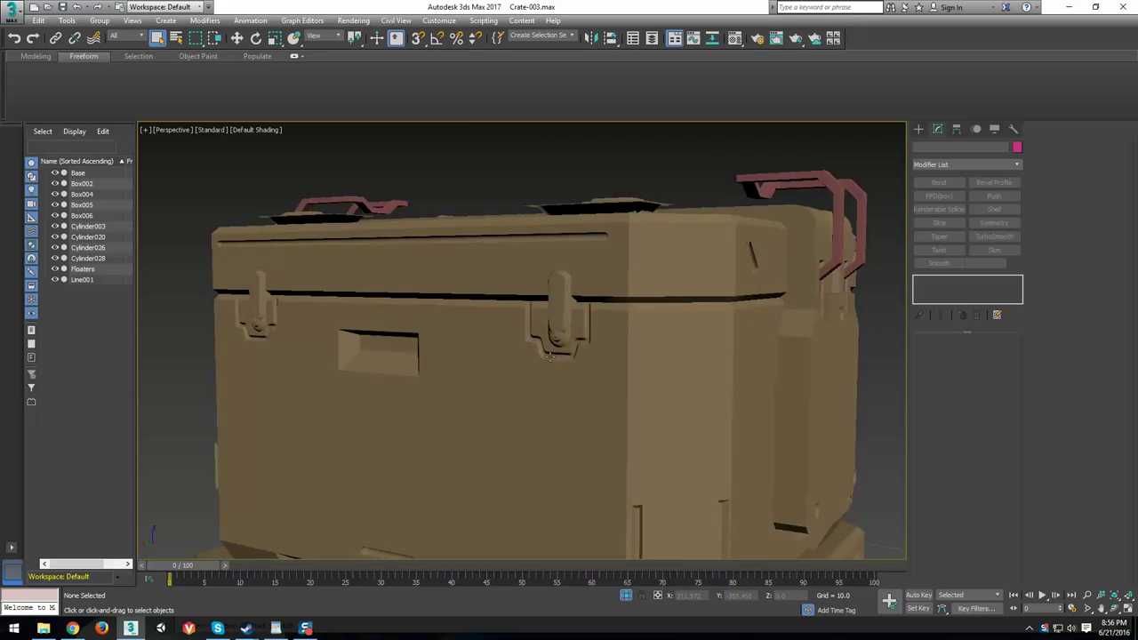
key(shift+z)
key(shift+z)
key(shift+z)
key(shift+z)
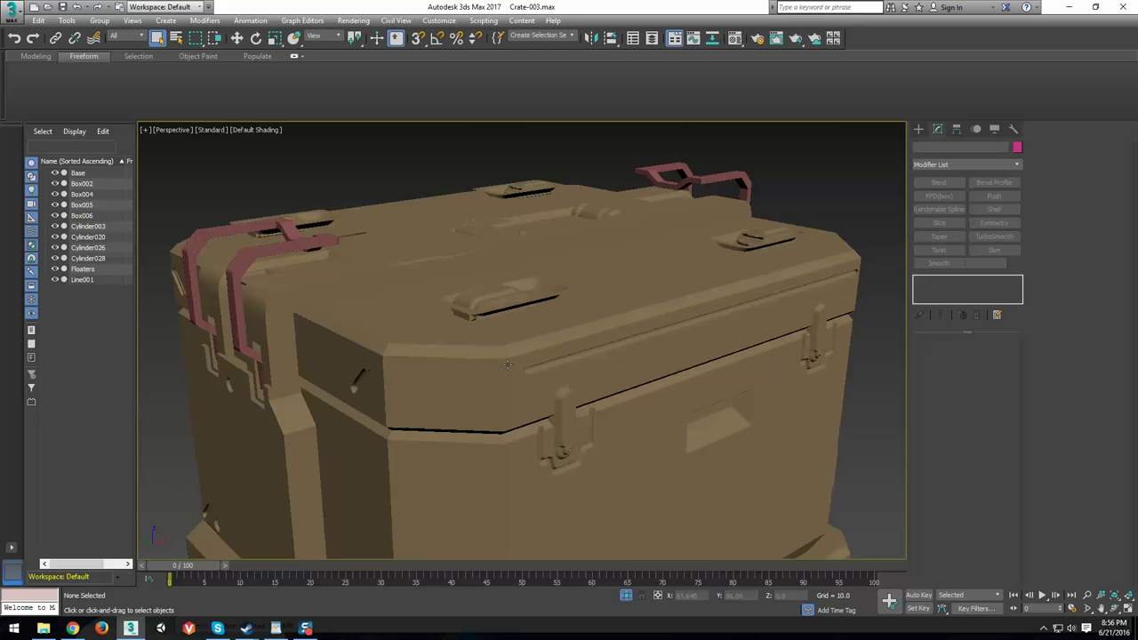
key(shift+z)
key(shift+z)
key(shift+z)
key(shift+z)
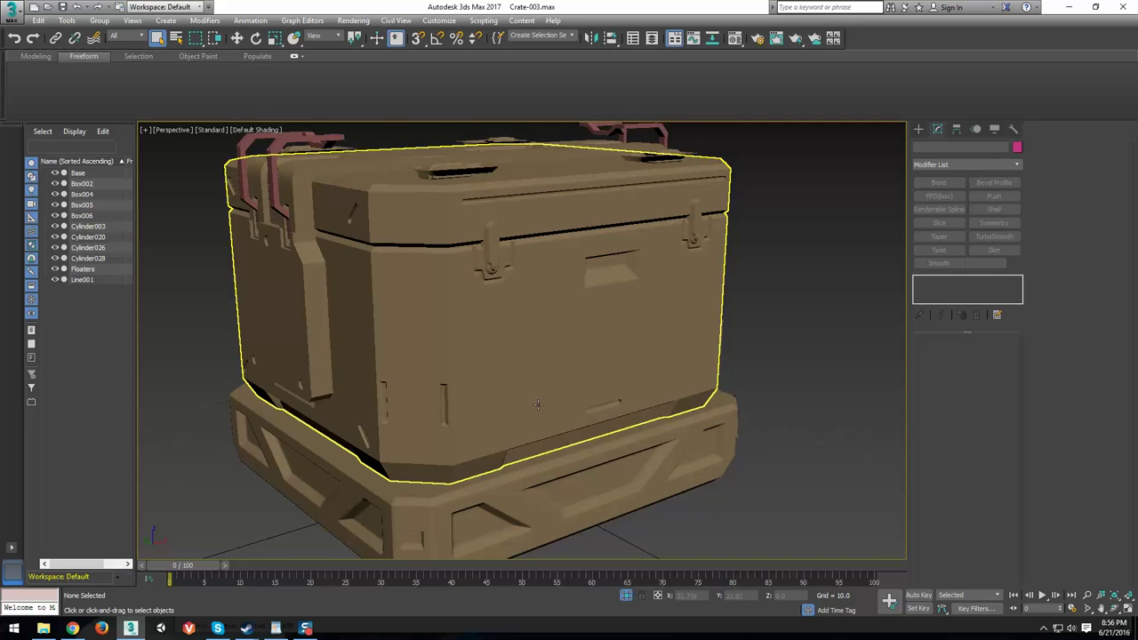
Remove the OpenSubdiv modifier from the Base object, leaving only its Editable Poly.
click(531, 520)
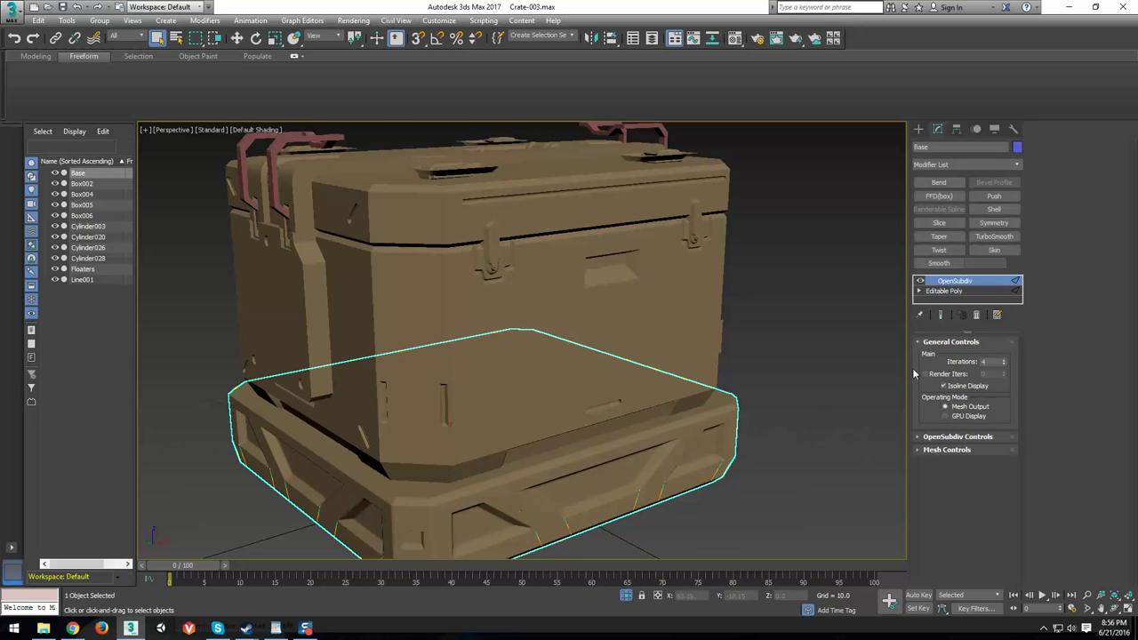
click(977, 316)
middle_drag(489, 511, 516, 495)
click(847, 265)
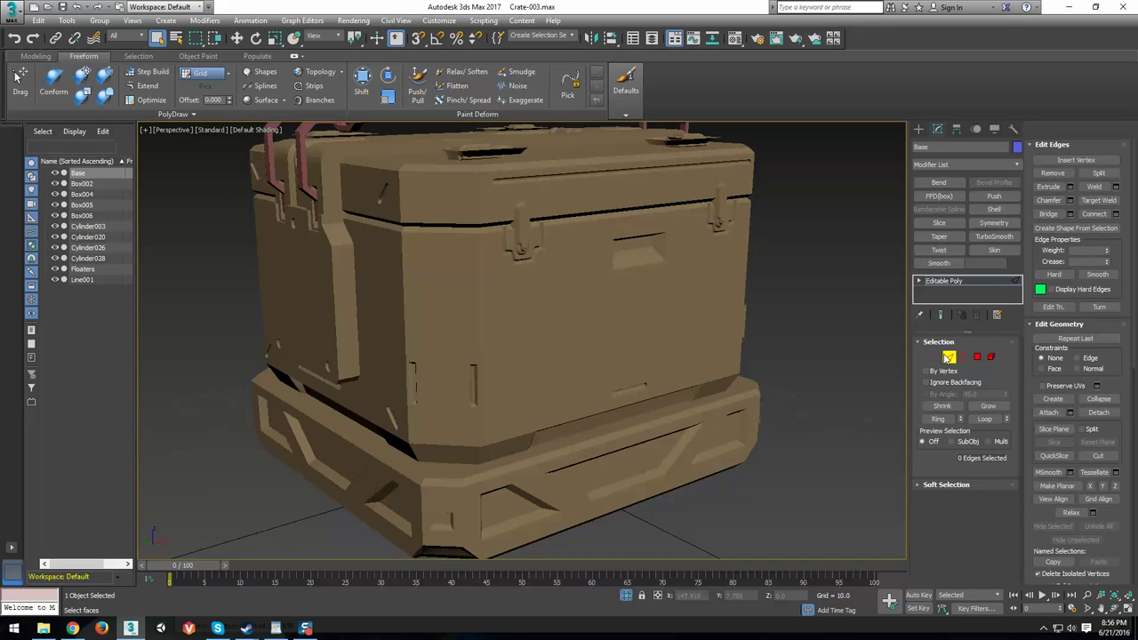
click(948, 358)
middle_drag(654, 322, 625, 402)
scroll(719, 393, up, 4)
scroll(640, 385, down, 2)
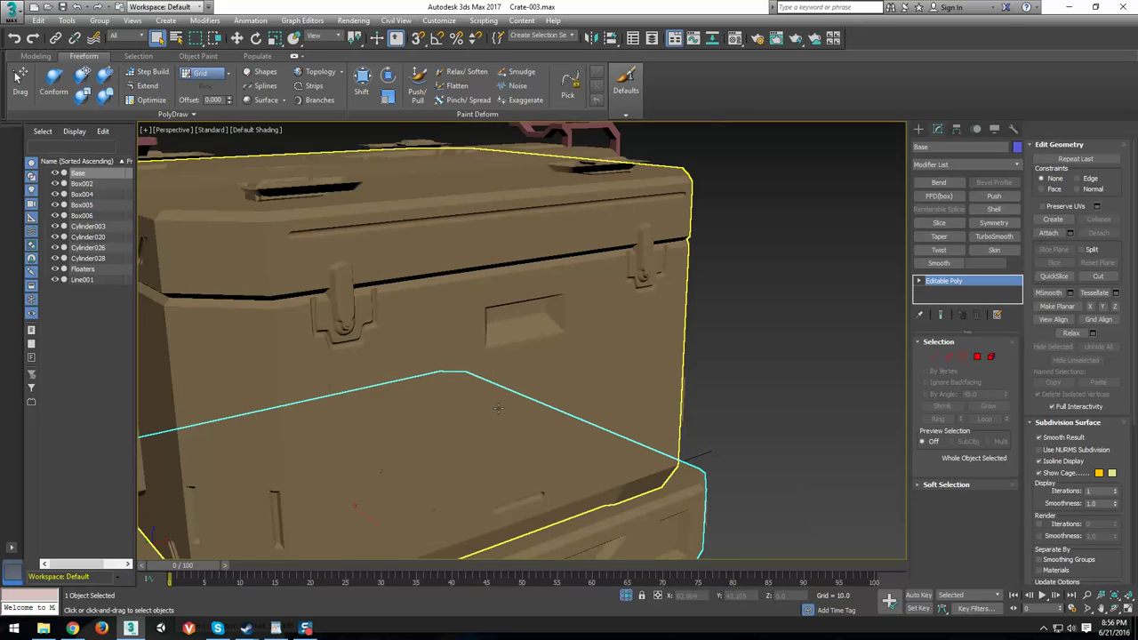
Examine the crate's front latches, lid edges and the red carrying handles from several angles.
key(shift+z)
click(810, 374)
key(shift+z)
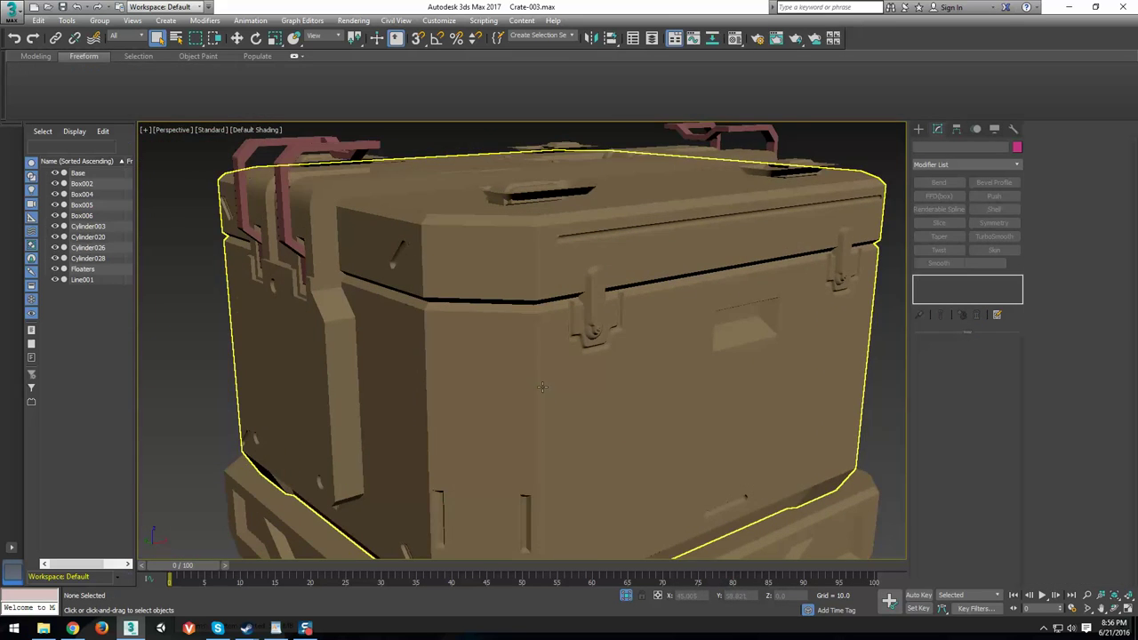
key(shift+z)
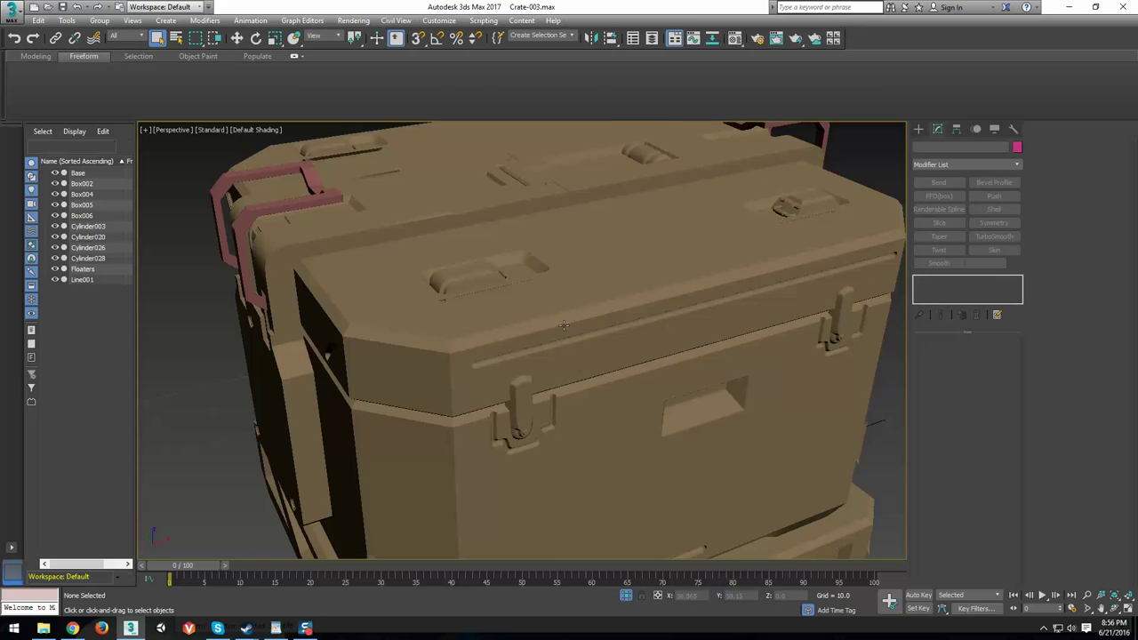
scroll(575, 341, up, 5)
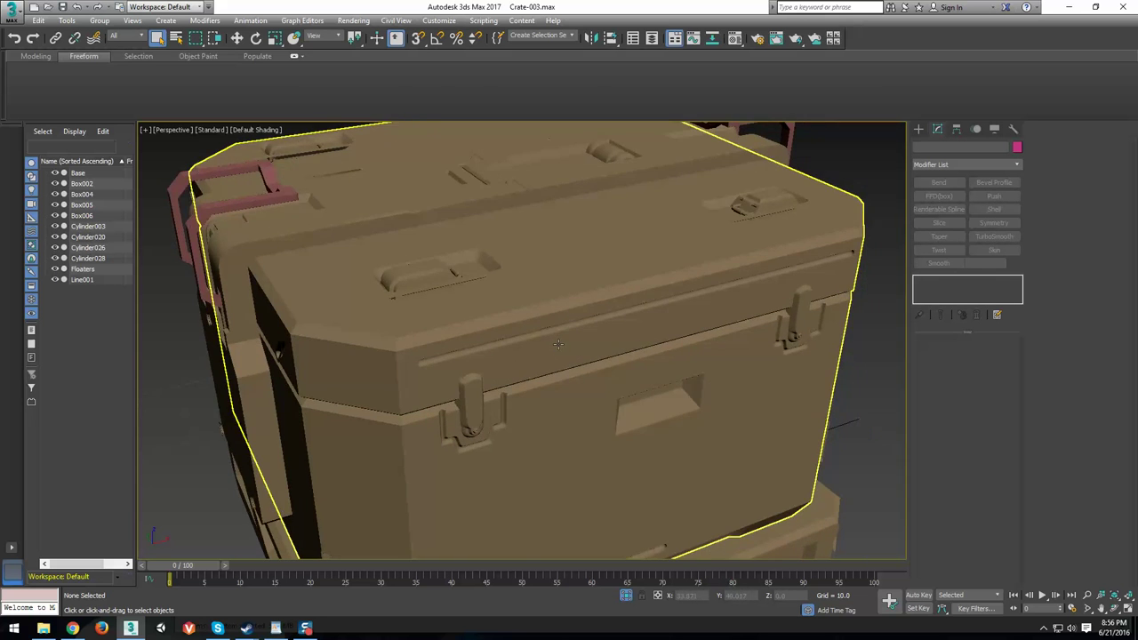
middle_drag(574, 341, 826, 453)
scroll(511, 300, up, 3)
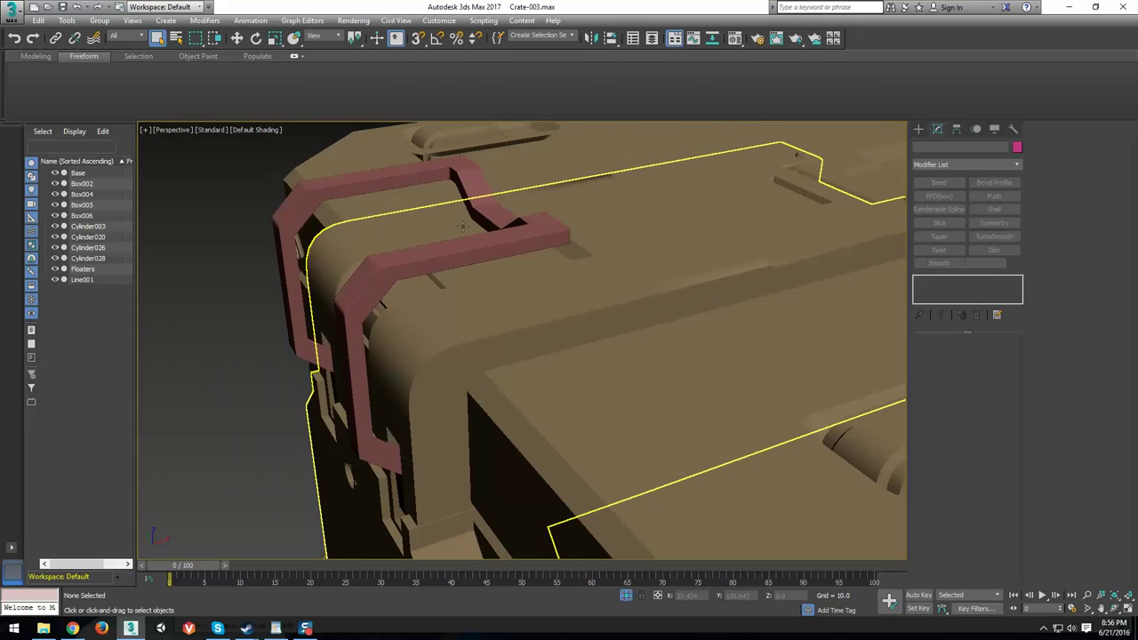
click(449, 253)
alt+middle_drag(684, 299, 609, 353)
scroll(587, 289, down, 4)
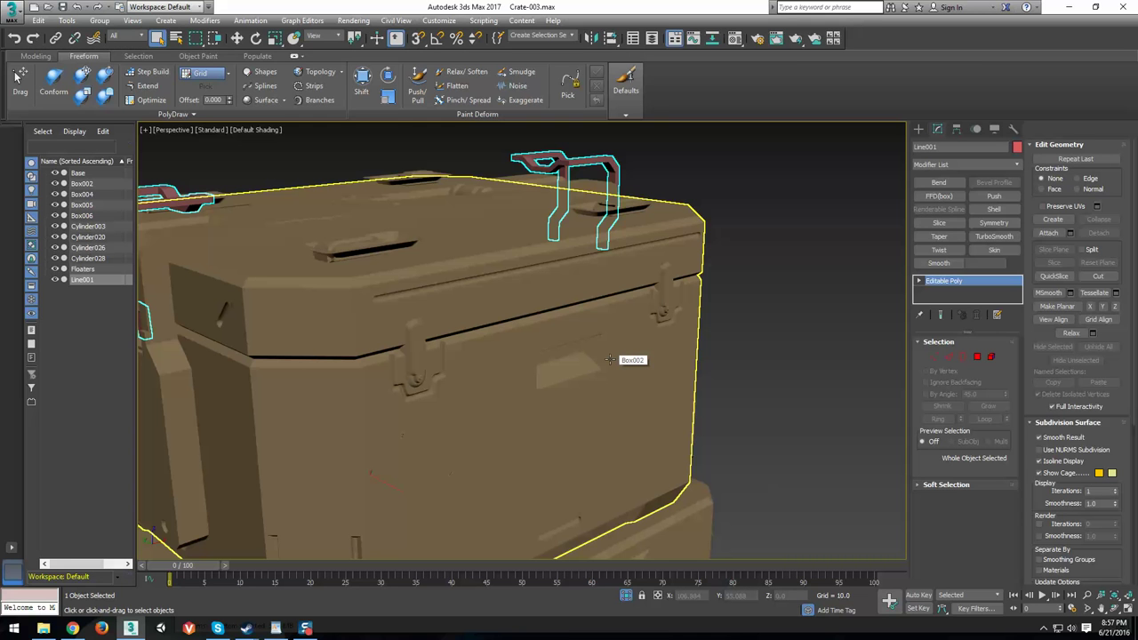
scroll(610, 359, up, 5)
scroll(632, 356, down, 5)
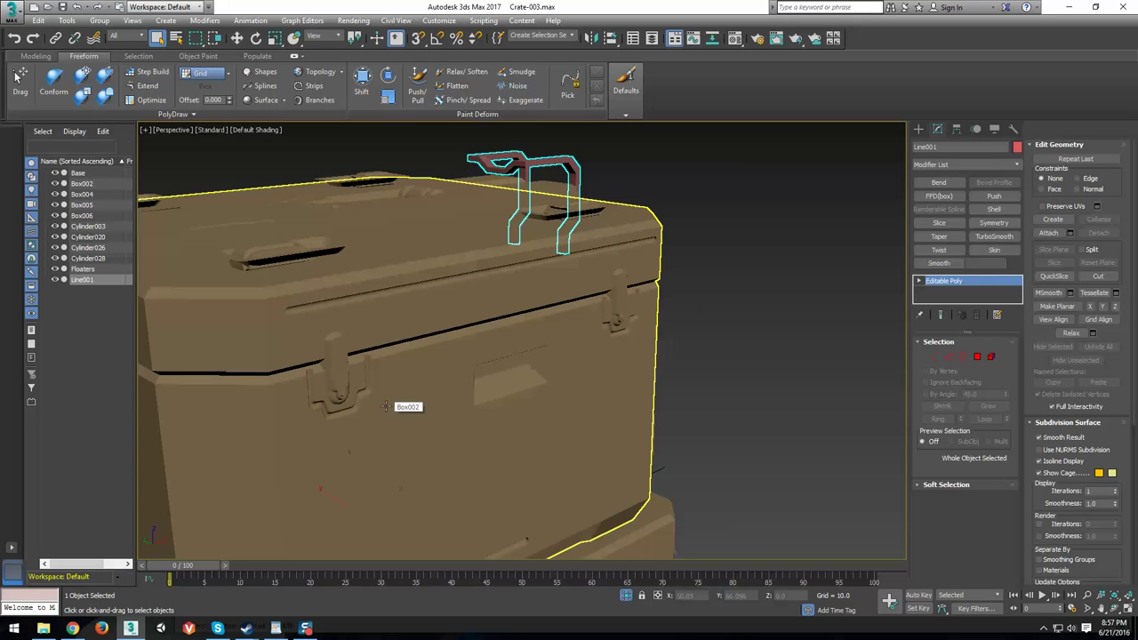
alt+middle_drag(384, 405, 563, 392)
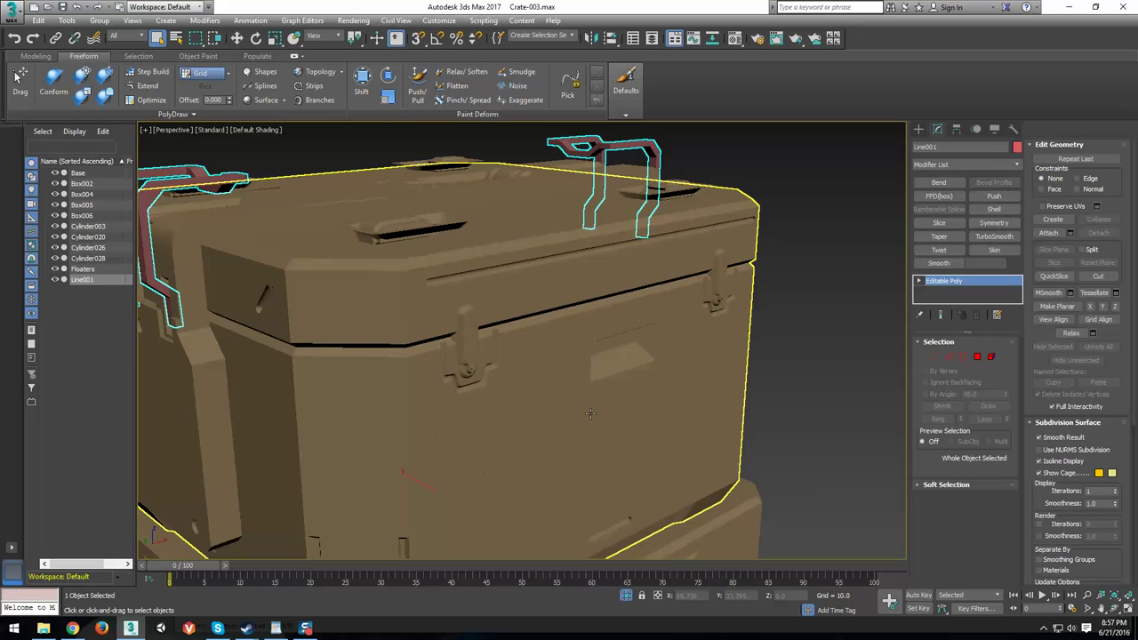
alt+middle_drag(387, 322, 335, 340)
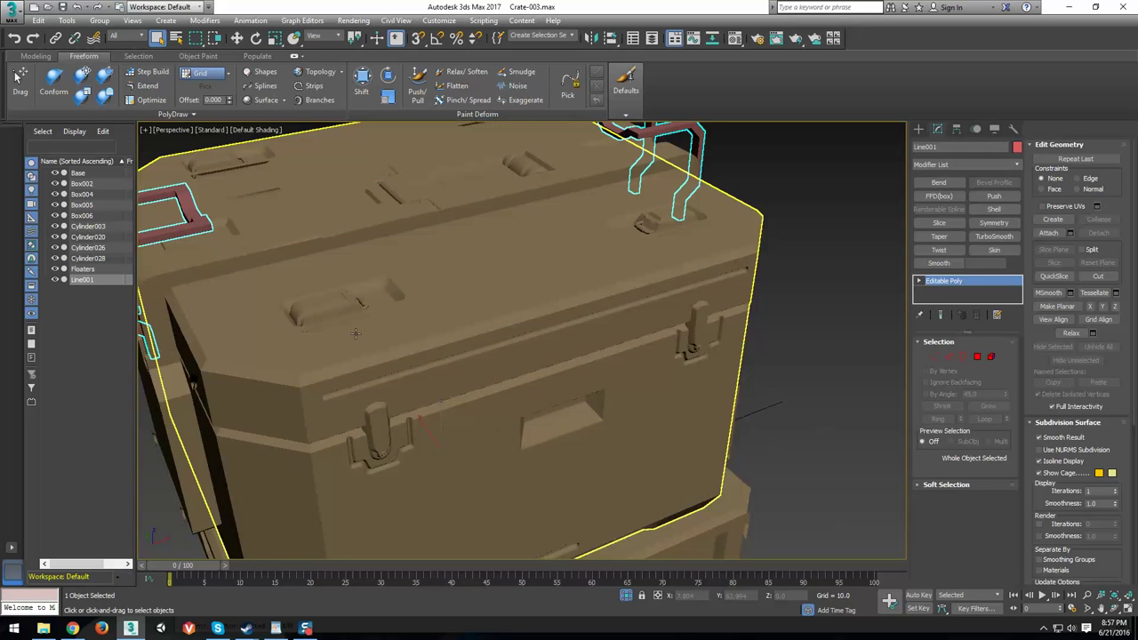
Show edged faces and select the edge loop around the inner rim of the recessed lid piece Box005.
click(379, 382)
scroll(379, 382, up, 4)
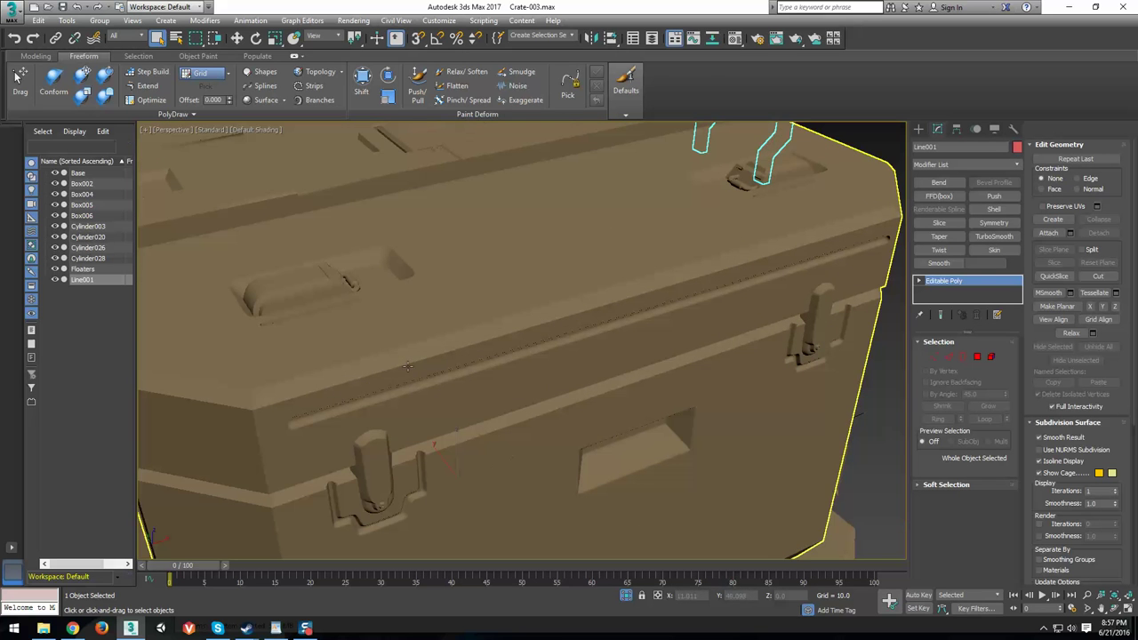
middle_drag(623, 322, 685, 398)
key(F4)
scroll(391, 396, up, 4)
middle_drag(391, 396, 613, 360)
scroll(508, 396, up, 3)
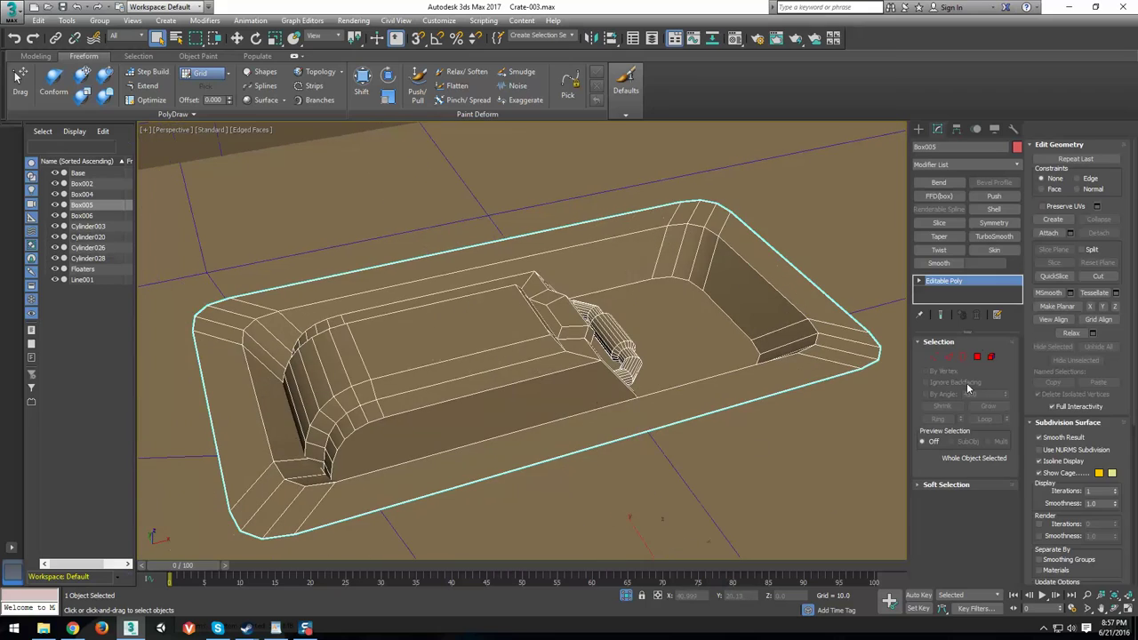
click(949, 357)
click(778, 292)
double_click(779, 292)
alt+middle_drag(779, 292, 529, 364)
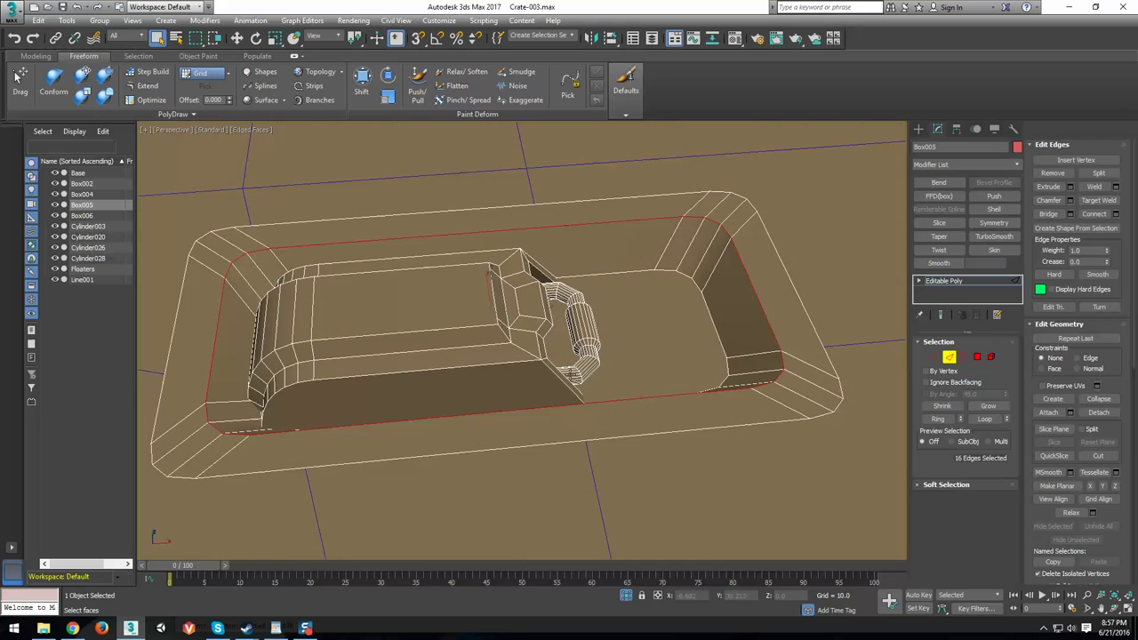
Isolate Box005 and hide all of its elements except one recessed handle piece.
click(627, 597)
click(630, 596)
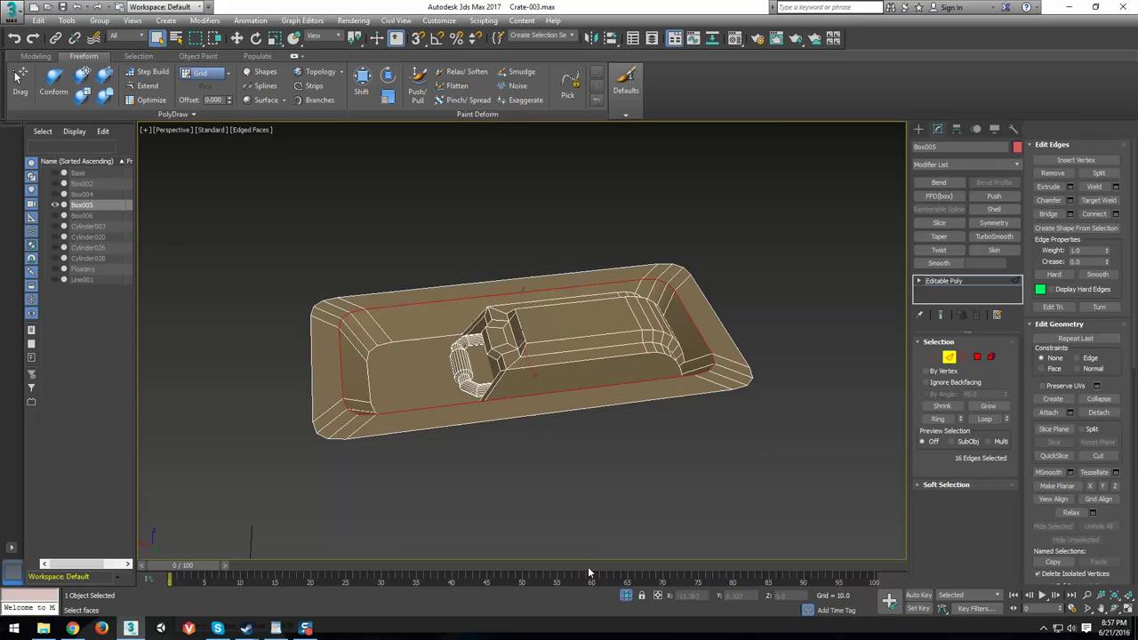
scroll(510, 478, down, 10)
scroll(804, 443, up, 3)
click(991, 356)
drag(325, 524, 327, 522)
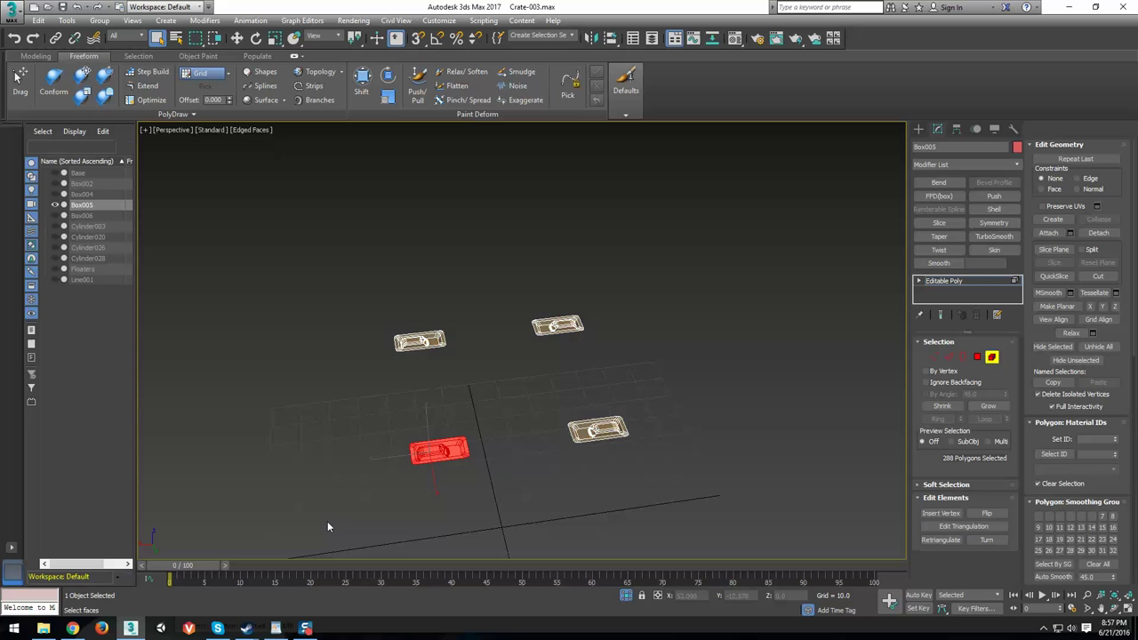
key(ctrl+i)
key(alt+h)
key(z)
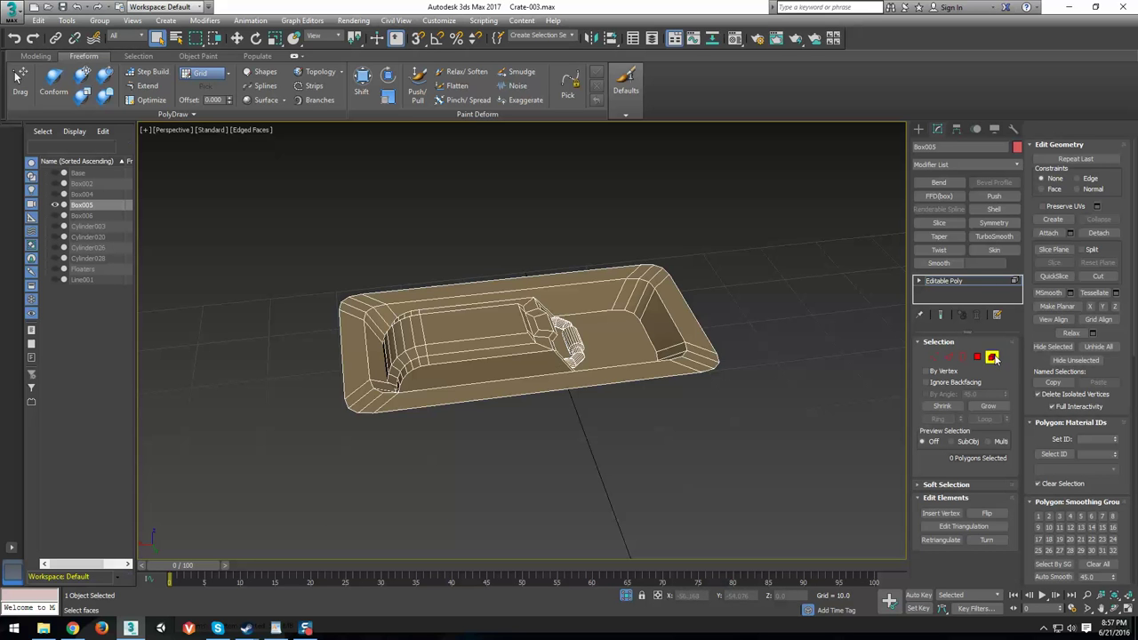
click(991, 357)
Examine the recessed handle piece up close in plain shading, including its rim, raised block and pipe-shaped grip.
scroll(525, 397, up, 3)
alt+middle_drag(525, 396, 614, 430)
scroll(614, 430, up, 3)
key(F4)
scroll(614, 430, down, 5)
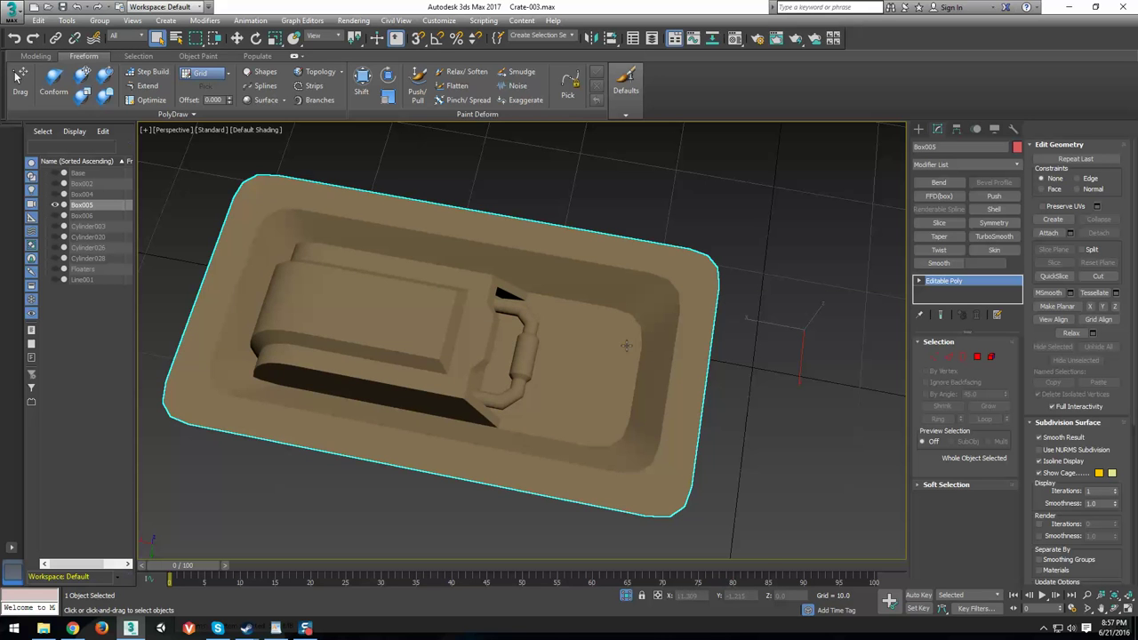
scroll(637, 322, up, 5)
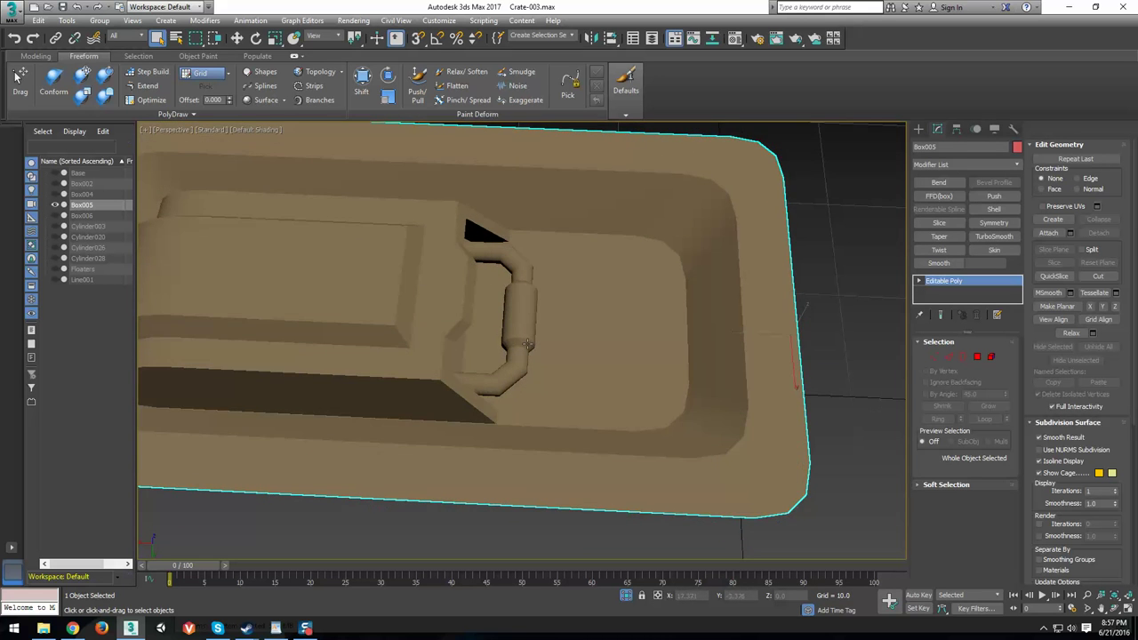
middle_drag(520, 371, 330, 399)
alt+middle_drag(485, 415, 467, 381)
scroll(471, 383, up, 5)
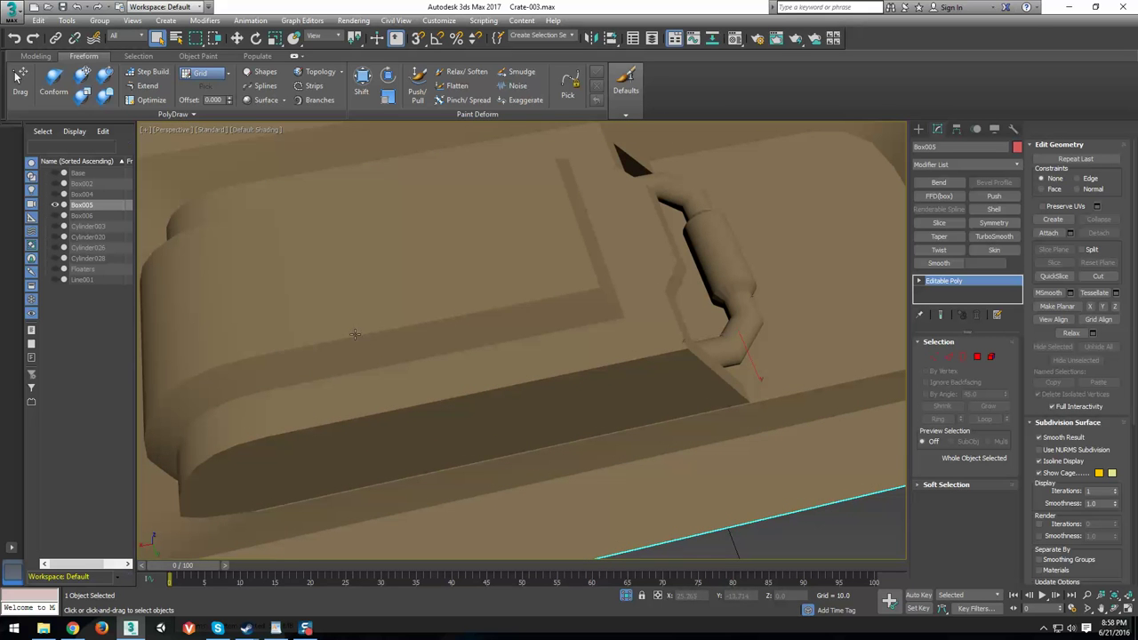
scroll(645, 420, down, 4)
alt+middle_drag(645, 421, 547, 415)
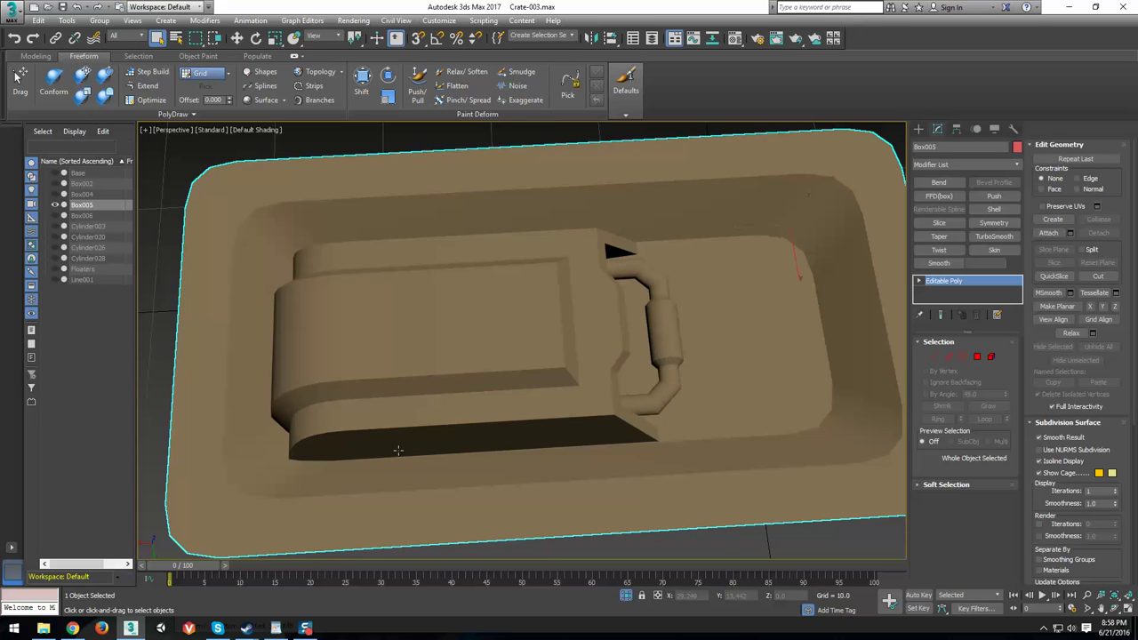
alt+middle_drag(506, 461, 508, 435)
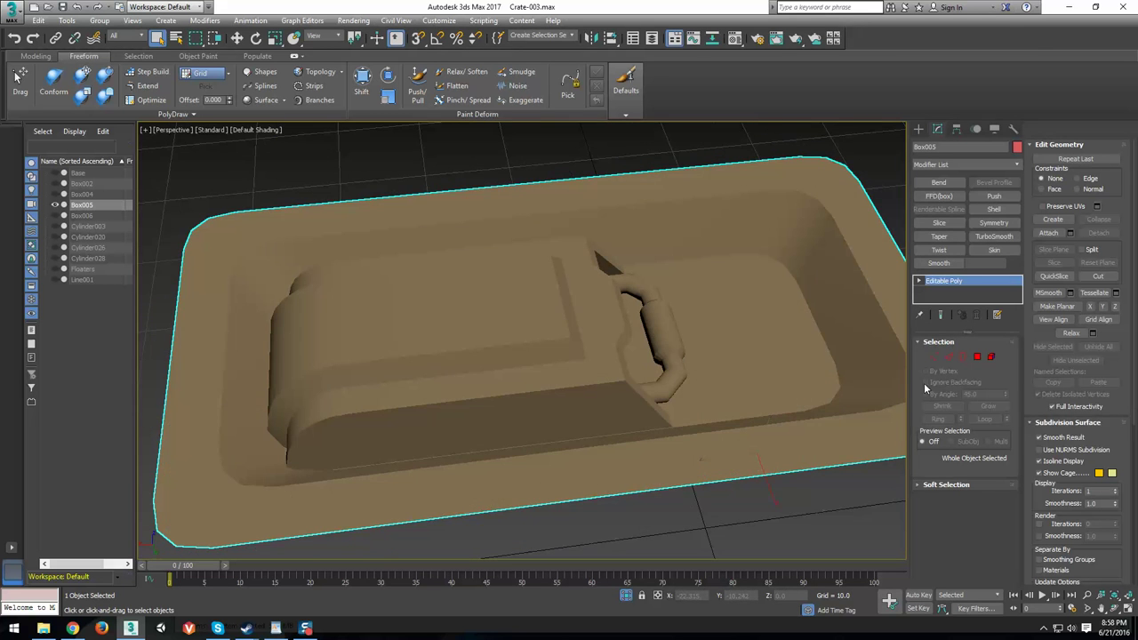
Chamfer the edge loop around the recess's inner rim by 0.256 with 5 connect edge segments.
click(951, 358)
middle_drag(666, 457, 538, 477)
key(F4)
double_click(753, 320)
middle_drag(399, 442, 414, 446)
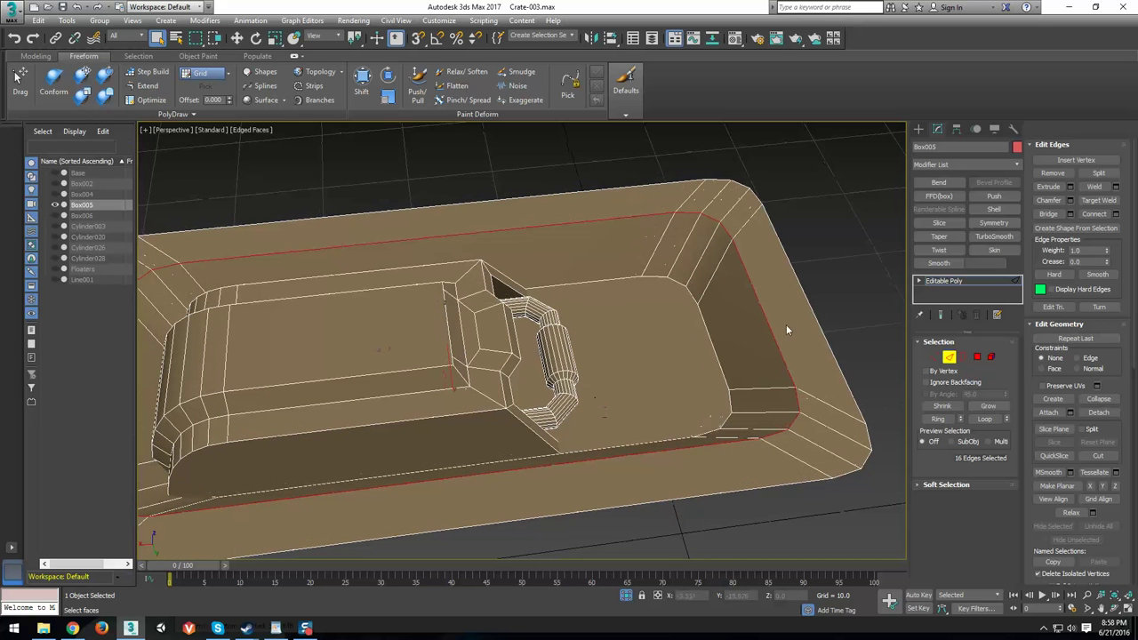
click(1070, 200)
scroll(711, 337, up, 3)
drag(532, 365, 530, 378)
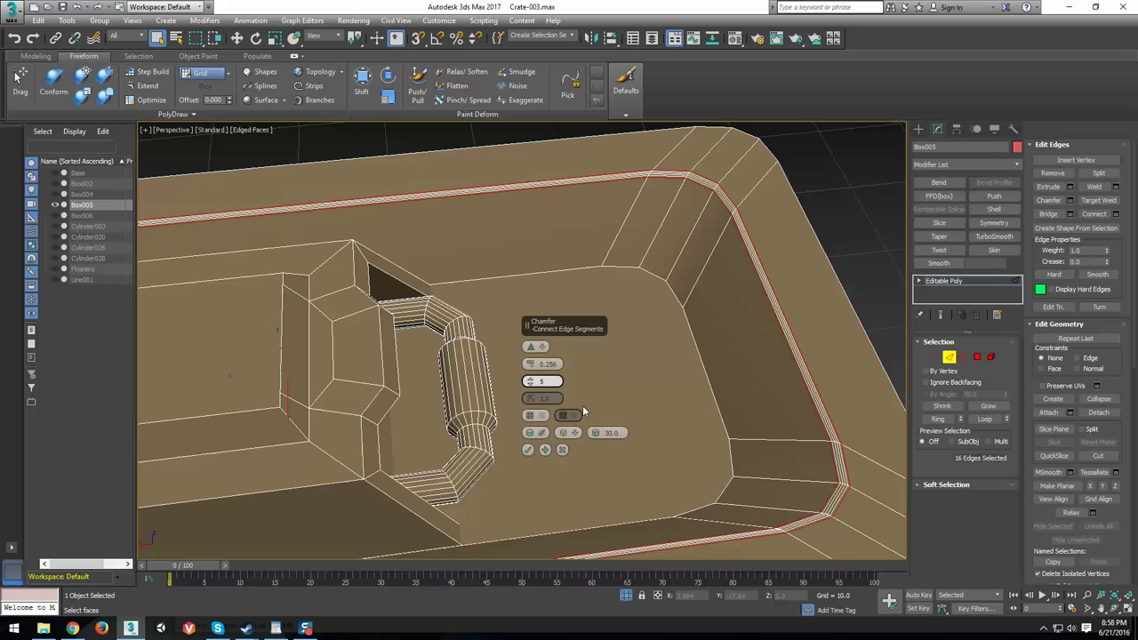
click(528, 451)
click(866, 225)
click(950, 358)
Check the chamfered recess rim and the neighbouring pipe-shaped grip in plain shading.
key(F4)
scroll(819, 374, down, 4)
alt+middle_drag(819, 373, 731, 334)
scroll(728, 302, up, 5)
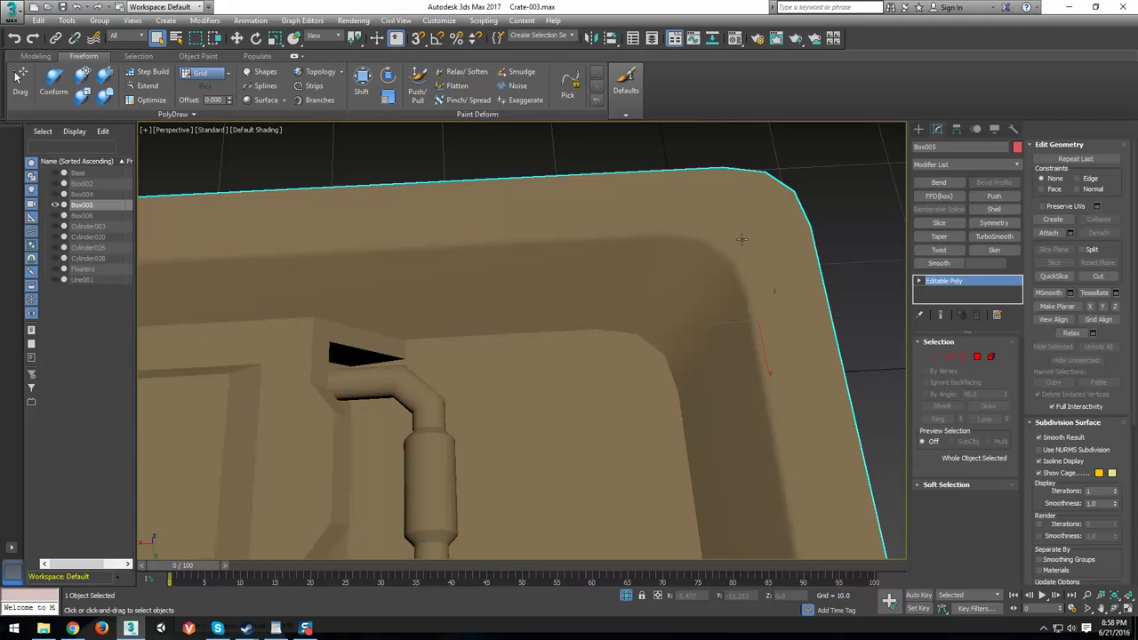
alt+middle_drag(735, 425, 653, 374)
middle_drag(502, 368, 655, 323)
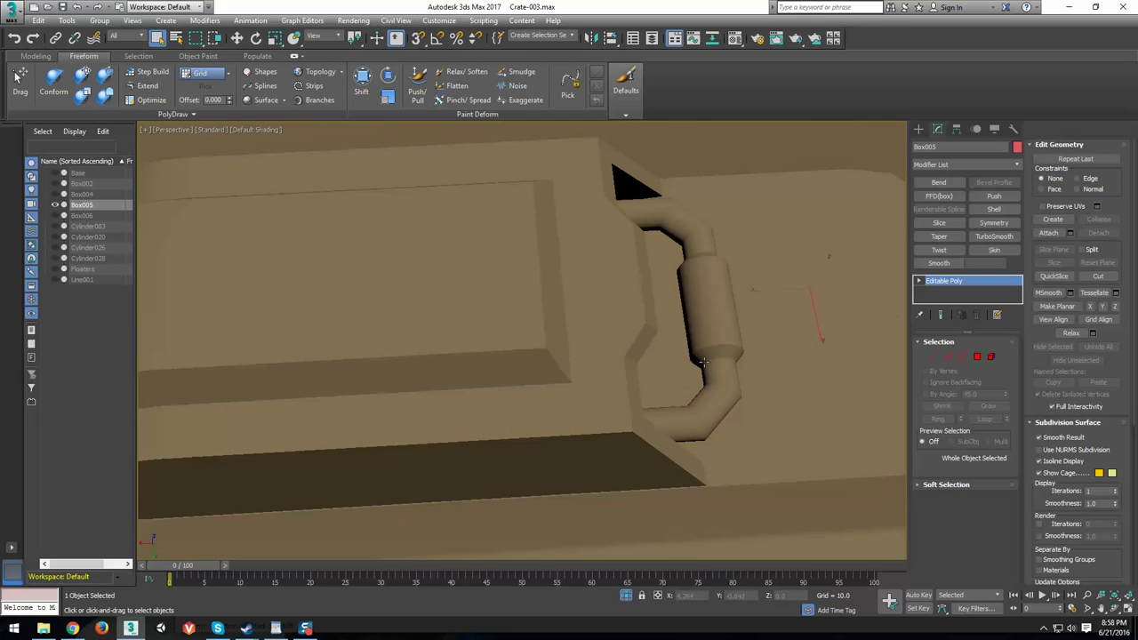
alt+middle_drag(523, 392, 676, 404)
click(948, 356)
click(718, 422)
click(641, 373)
click(639, 387)
ctrl+click(621, 372)
ctrl+click(638, 356)
alt+middle_drag(639, 380, 662, 418)
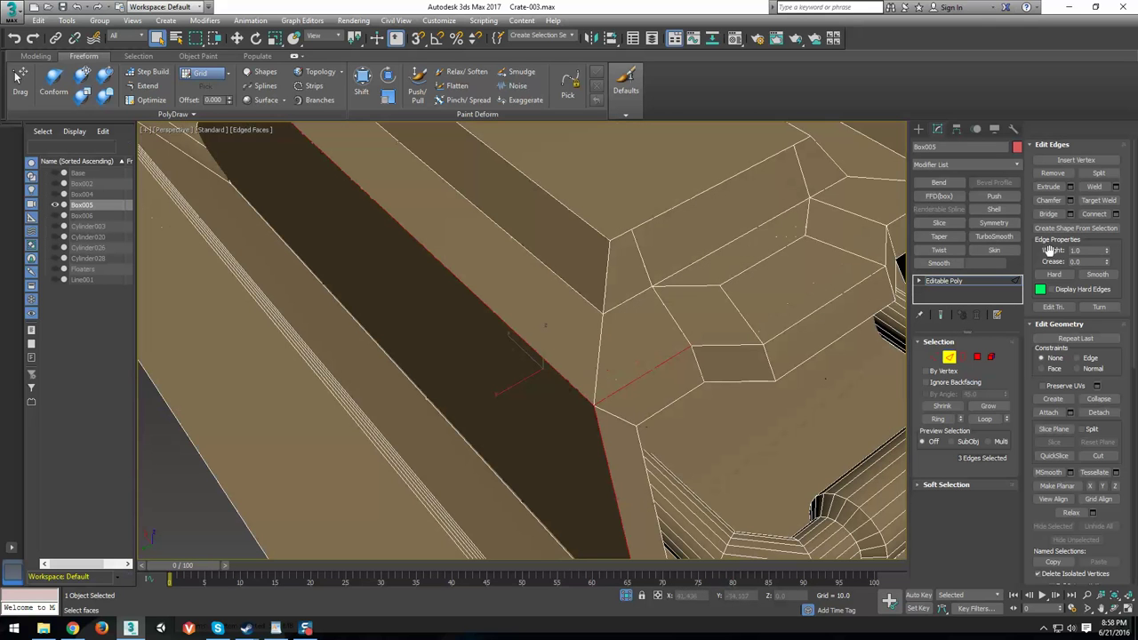
click(1070, 200)
scroll(691, 394, up, 3)
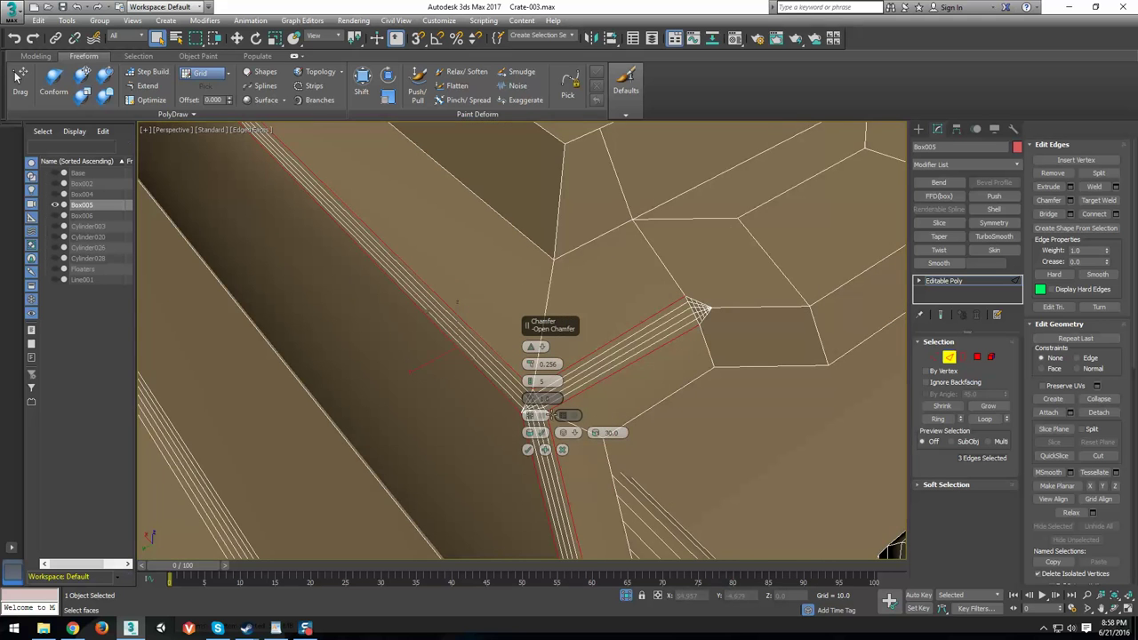
middle_drag(612, 425, 585, 343)
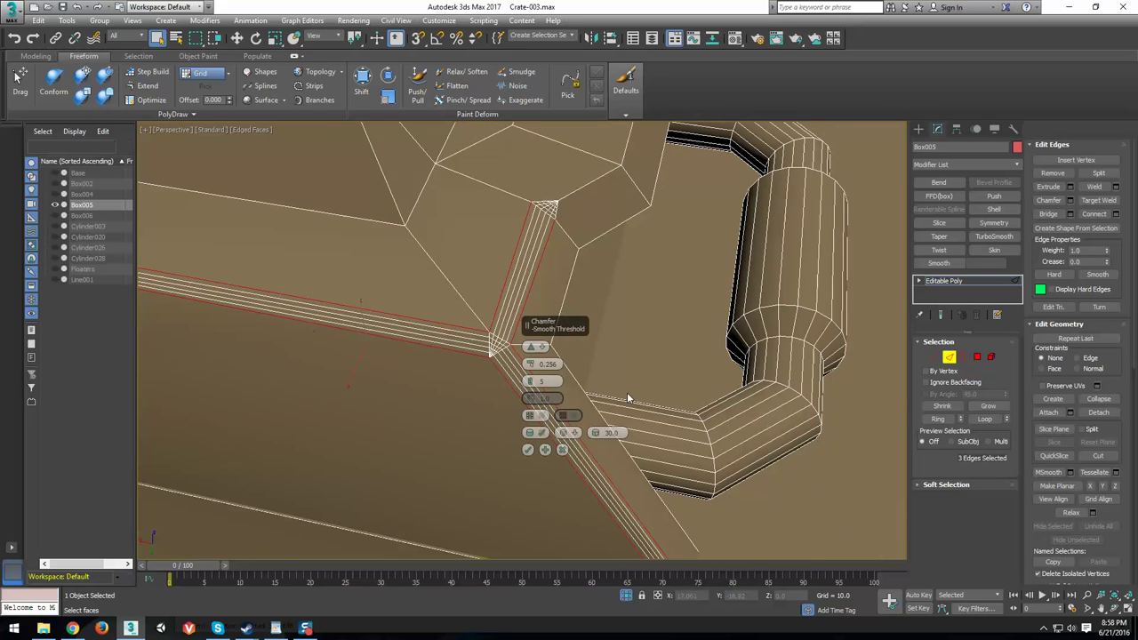
click(561, 451)
Chamfer the three edges meeting at the raised block's outer corner beside the grip by 0.128 with 5 connect edge segments.
click(520, 343)
ctrl+click(479, 321)
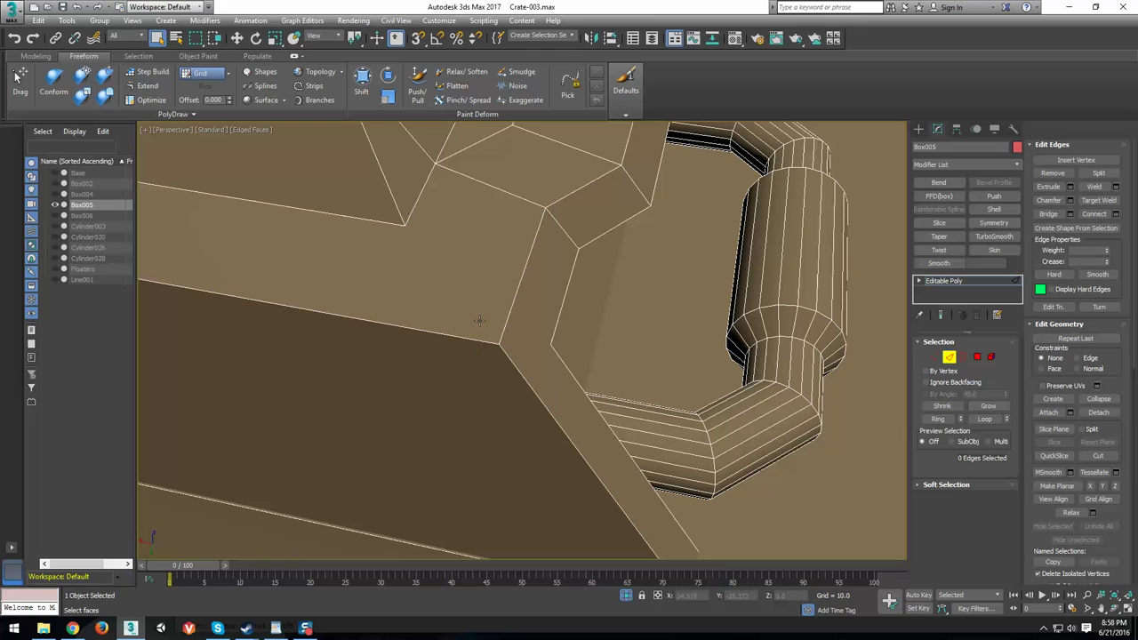
click(511, 365)
ctrl+click(502, 332)
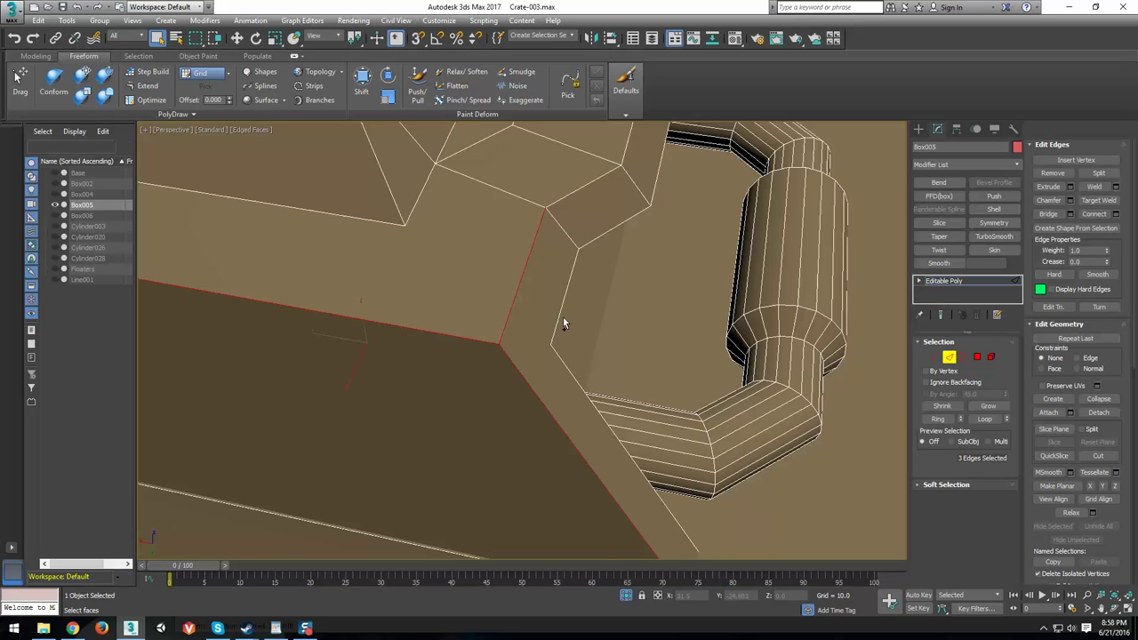
click(1070, 200)
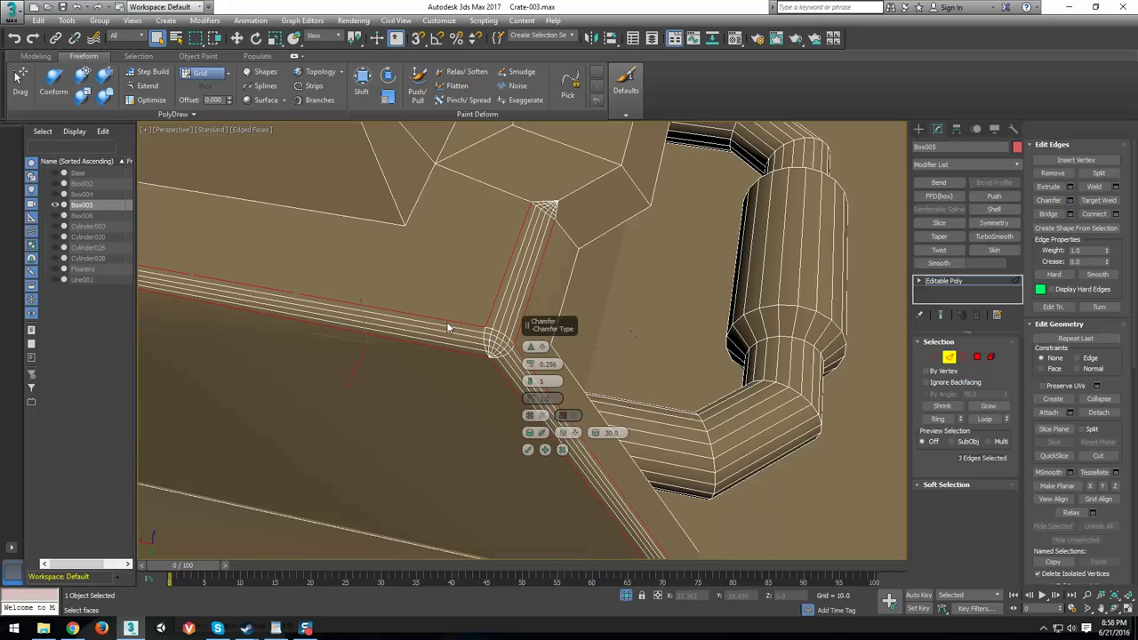
right_click(531, 365)
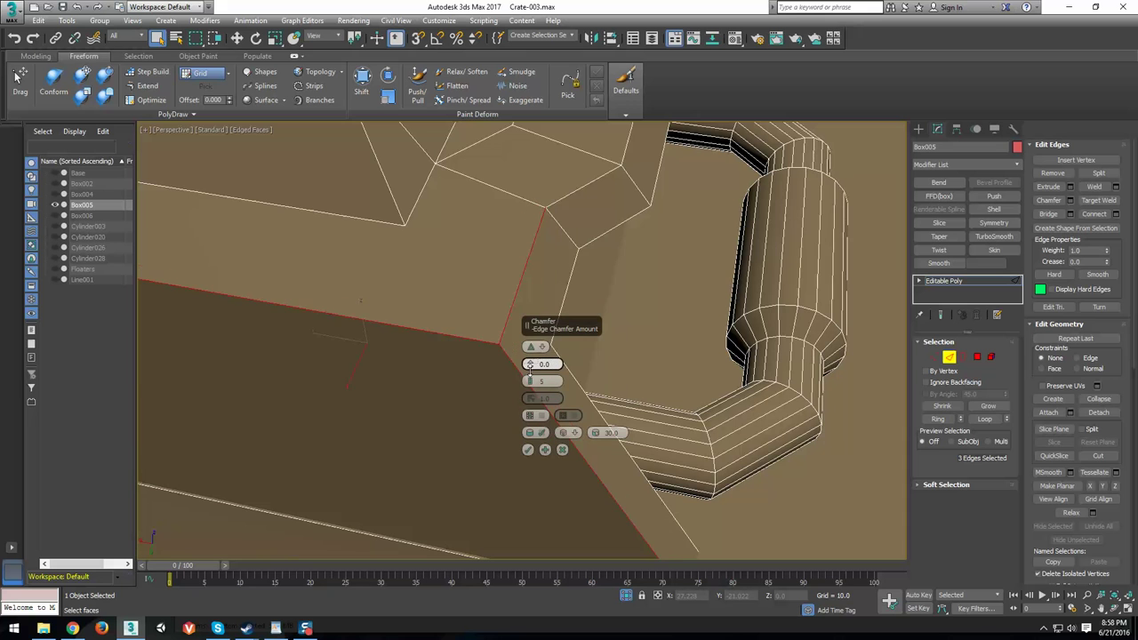
drag(531, 365, 530, 352)
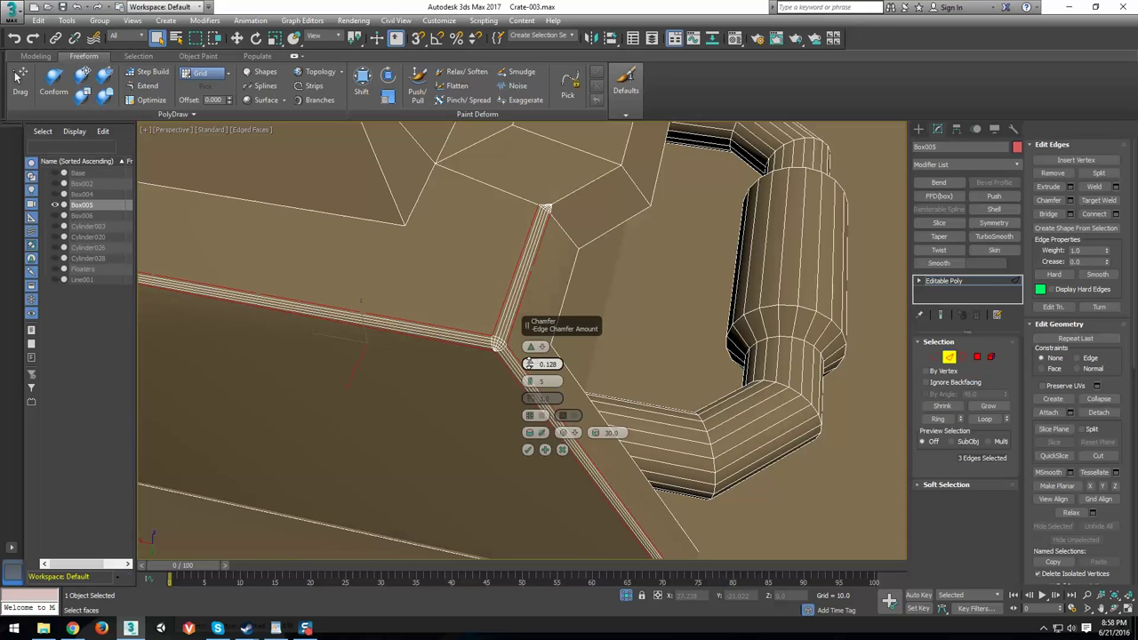
click(527, 448)
Select two vertices on the block's edge beside the chamfered corner and check the surrounding mesh in wireframe.
key(1)
click(406, 226)
ctrl+click(494, 339)
alt+middle_drag(634, 399, 439, 336)
click(477, 380)
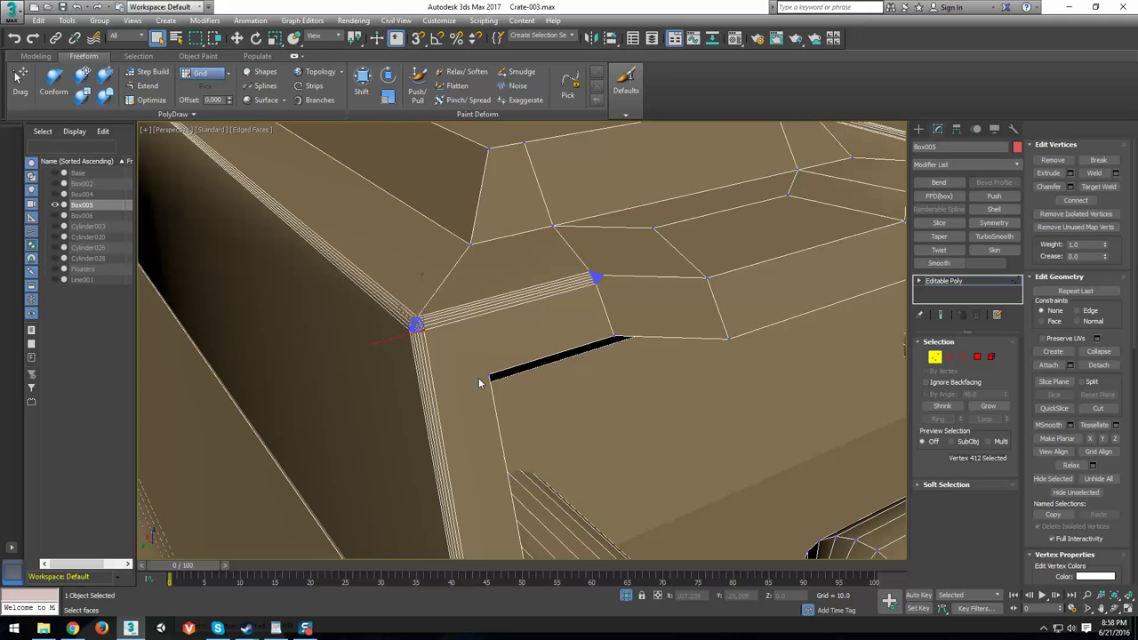
ctrl+click(491, 376)
key(F3)
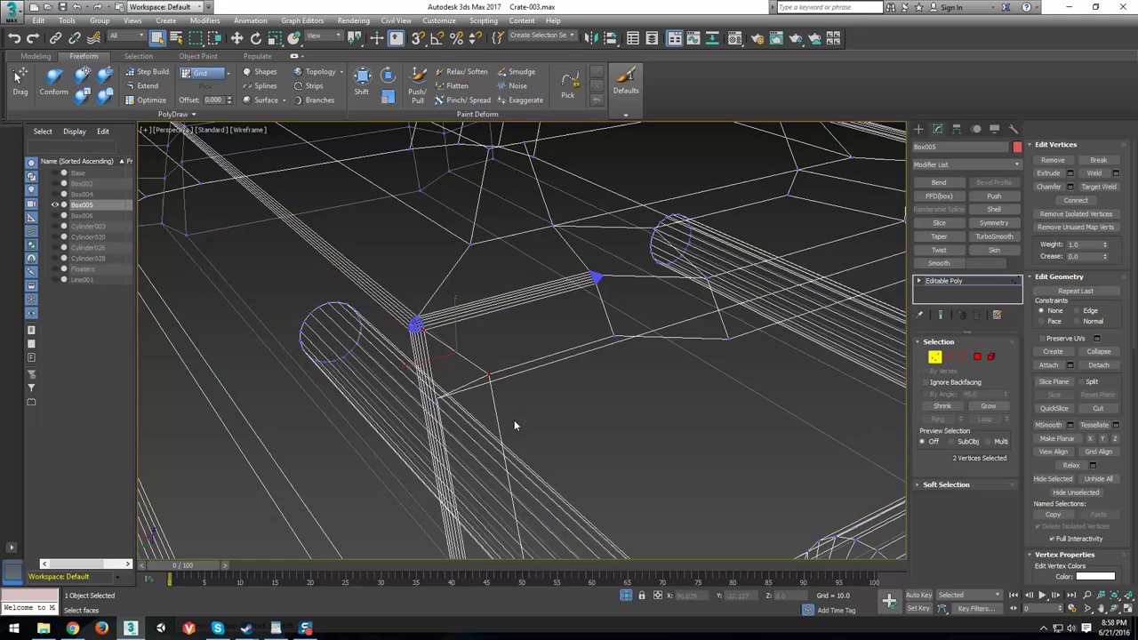
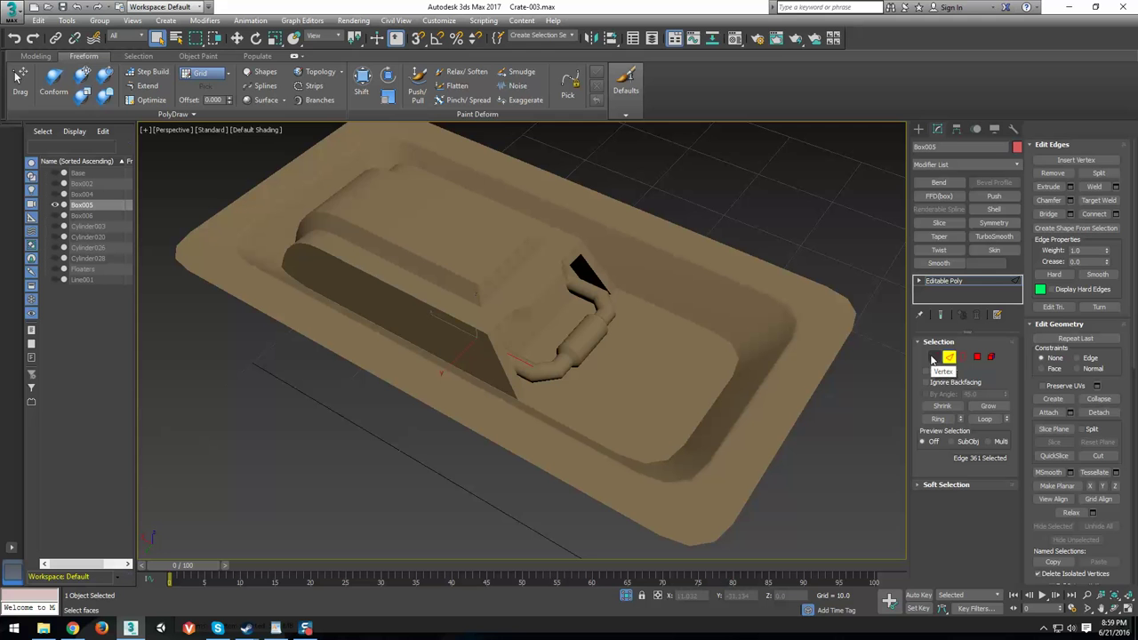
Examine the whole recessed handle piece with edged faces and in wireframe, including its rim, block and grip.
click(949, 358)
key(F4)
scroll(791, 343, up, 5)
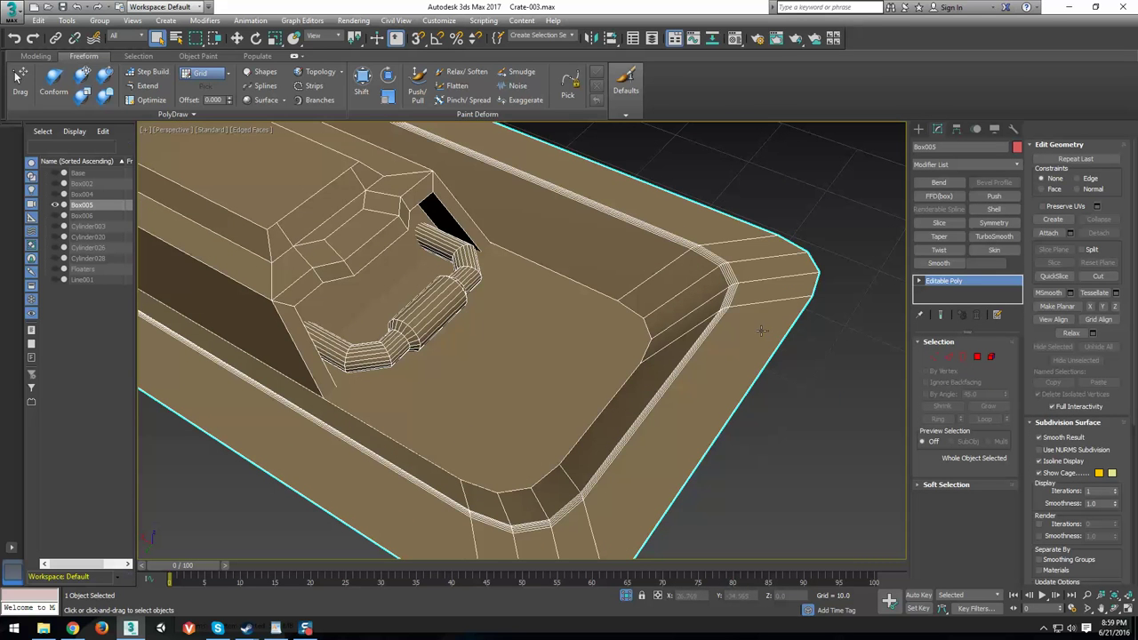
alt+middle_drag(519, 406, 598, 387)
scroll(598, 387, down, 3)
key(F3)
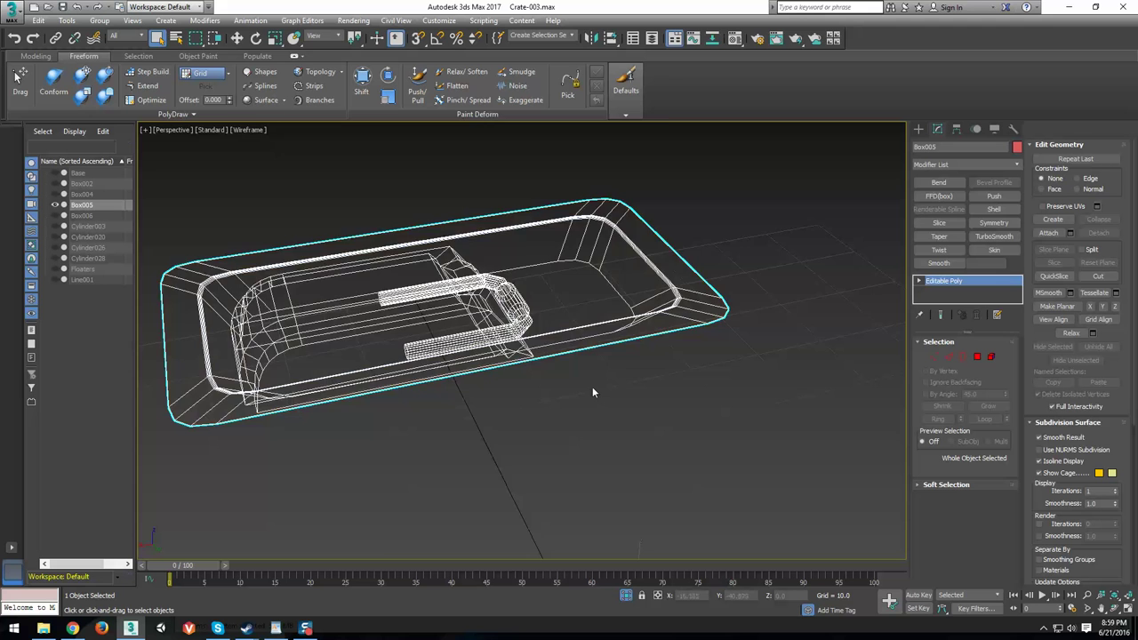
key(F3)
scroll(592, 386, up, 3)
mouse_move(562, 344)
middle_down()
mouse_move(645, 439)
mouse_move(615, 450)
middle_up()
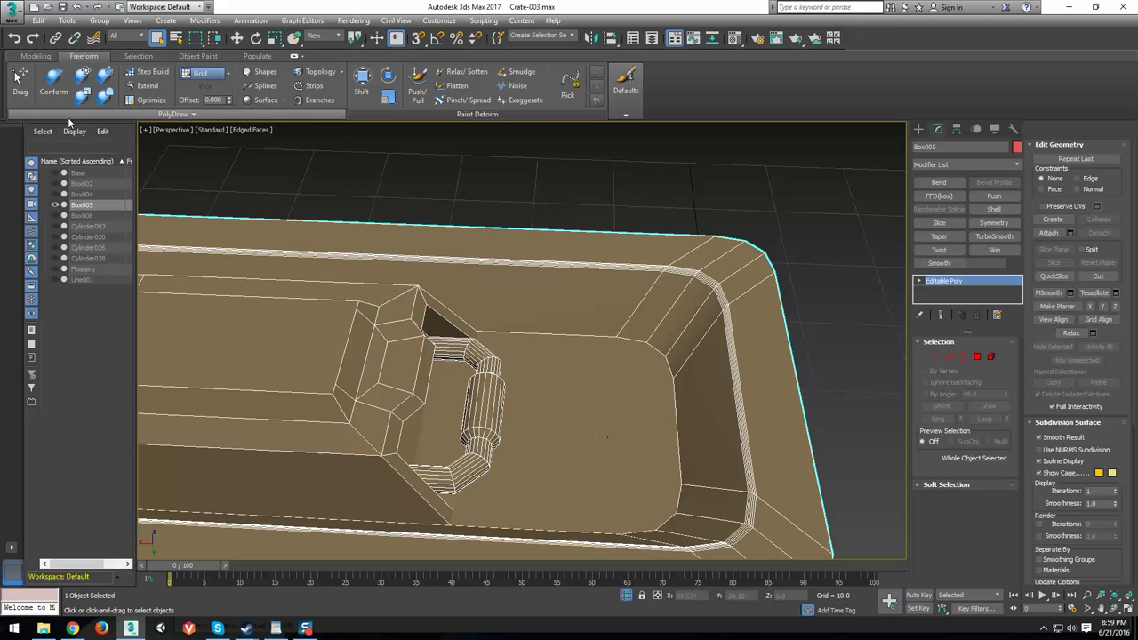
Select the extra chamfer edge loops around the recess's inner rim and remove them together with their vertices, keeping one loop.
click(948, 357)
scroll(666, 396, up, 5)
click(622, 366)
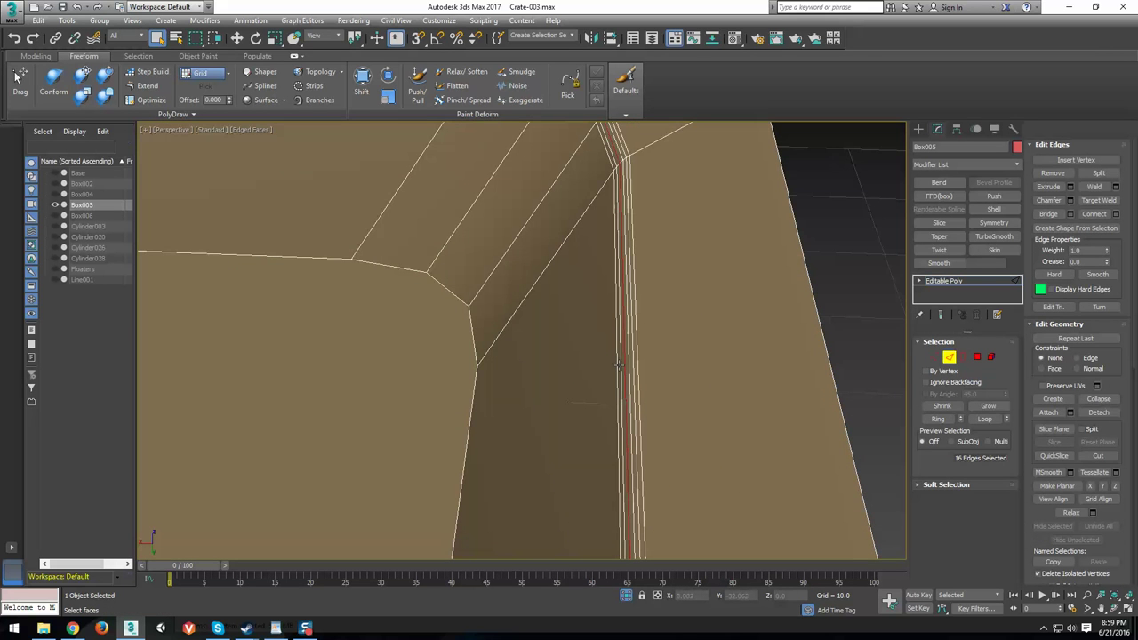
double_click(617, 365)
ctrl+double_click(631, 362)
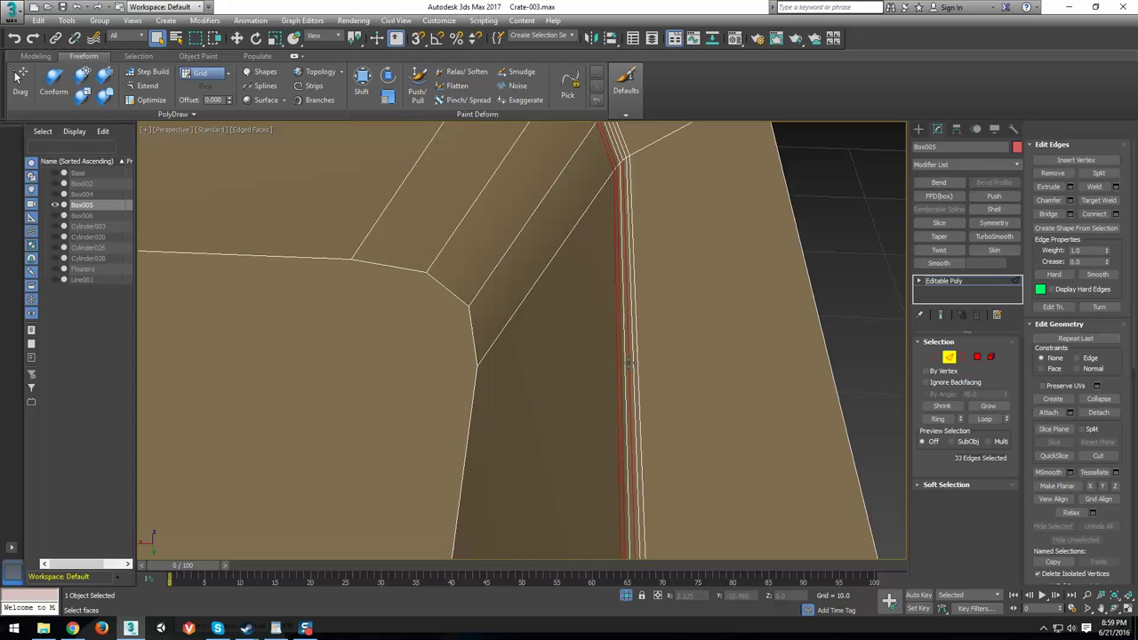
ctrl+double_click(638, 359)
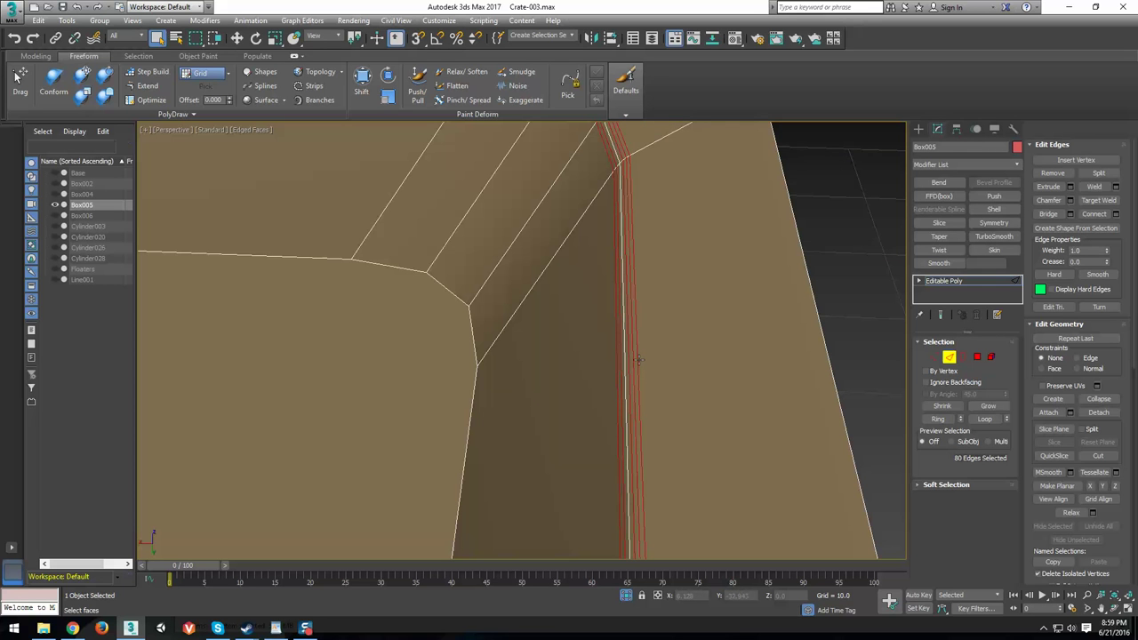
key(ctrl+BackSpace)
key(z)
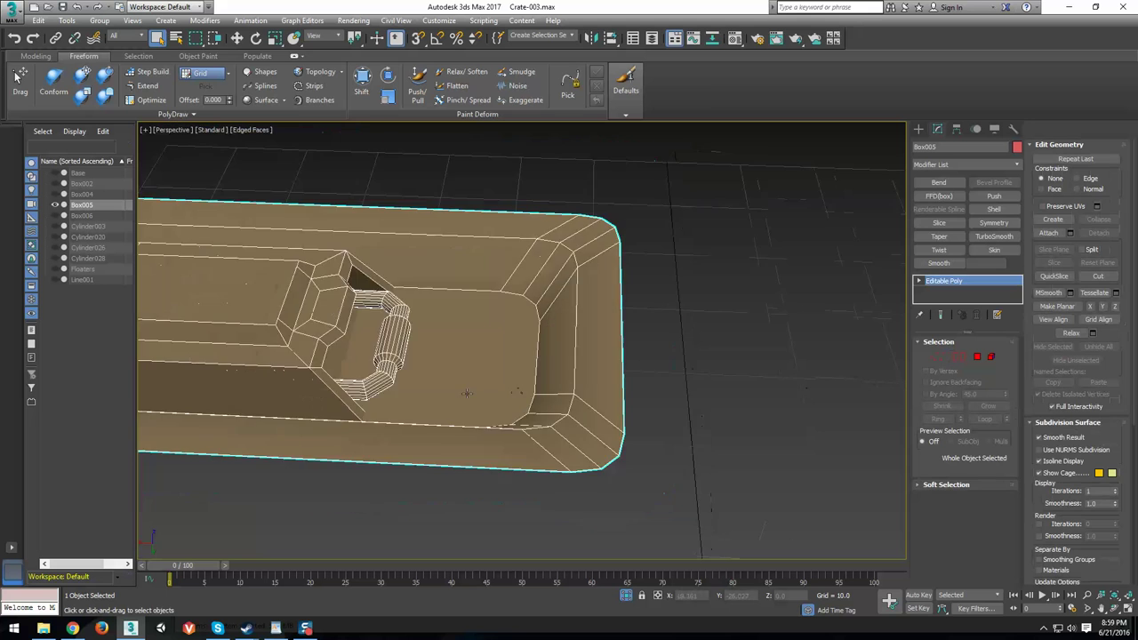
Create a standard primitive box beside the handle piece, about 13.9 long, 23.8 wide and 32.9 high.
alt+middle_drag(622, 355, 766, 306)
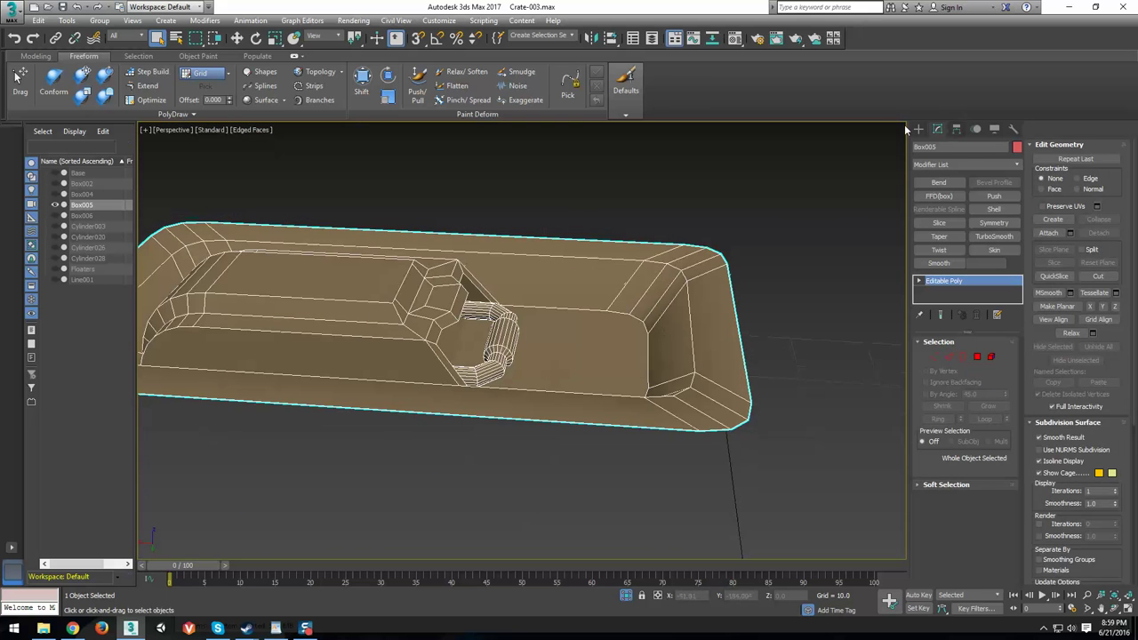
scroll(787, 283, down, 5)
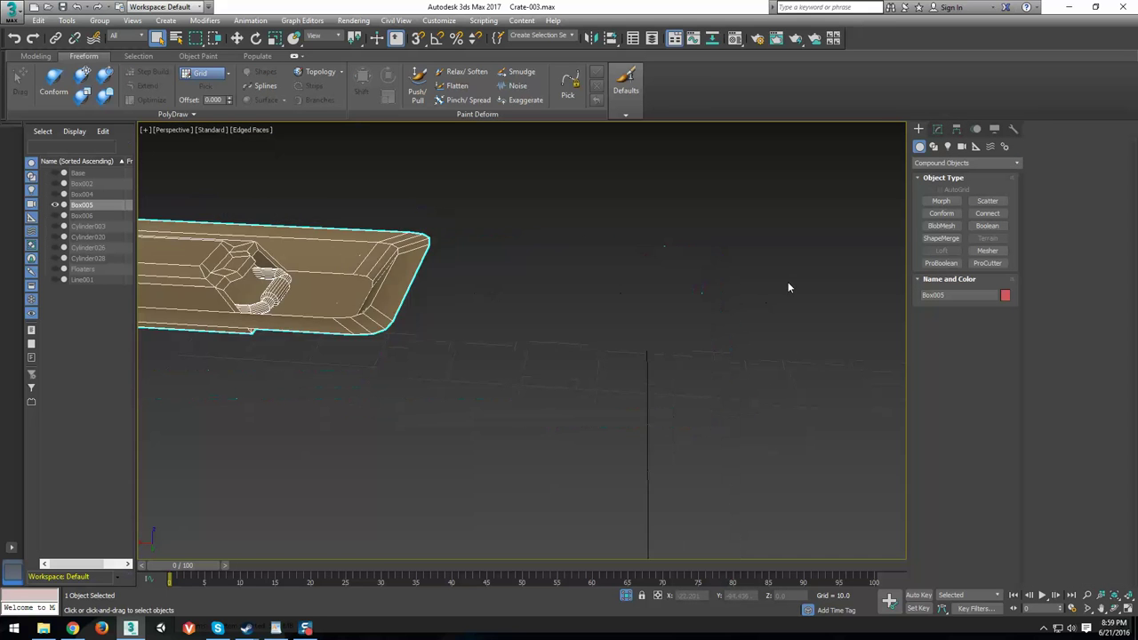
click(924, 166)
click(943, 175)
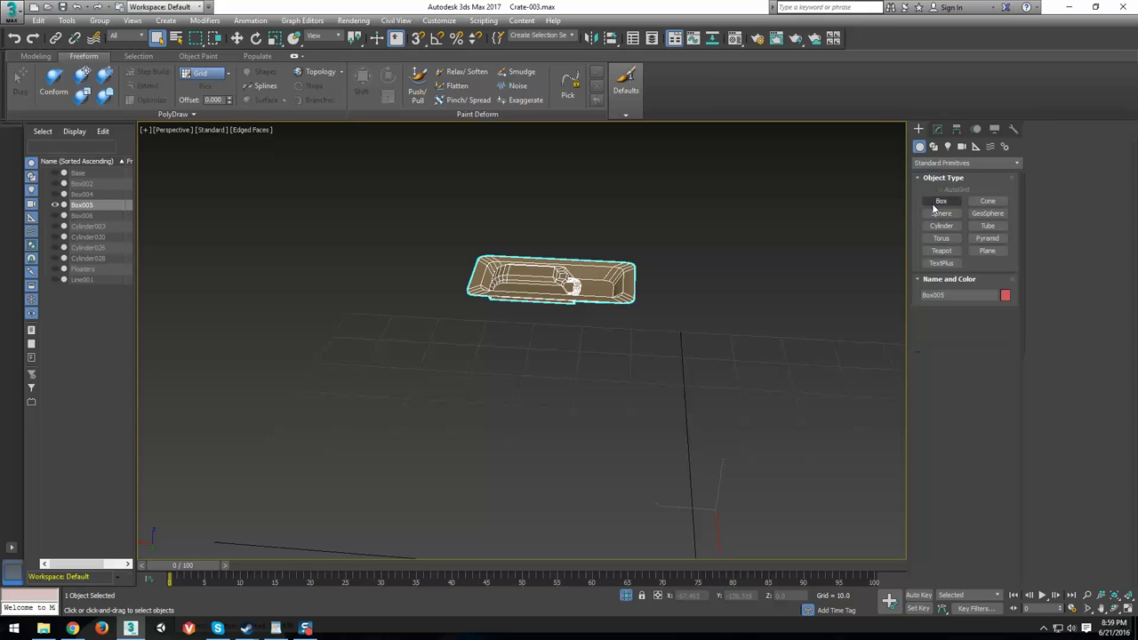
click(940, 201)
drag(525, 434, 658, 503)
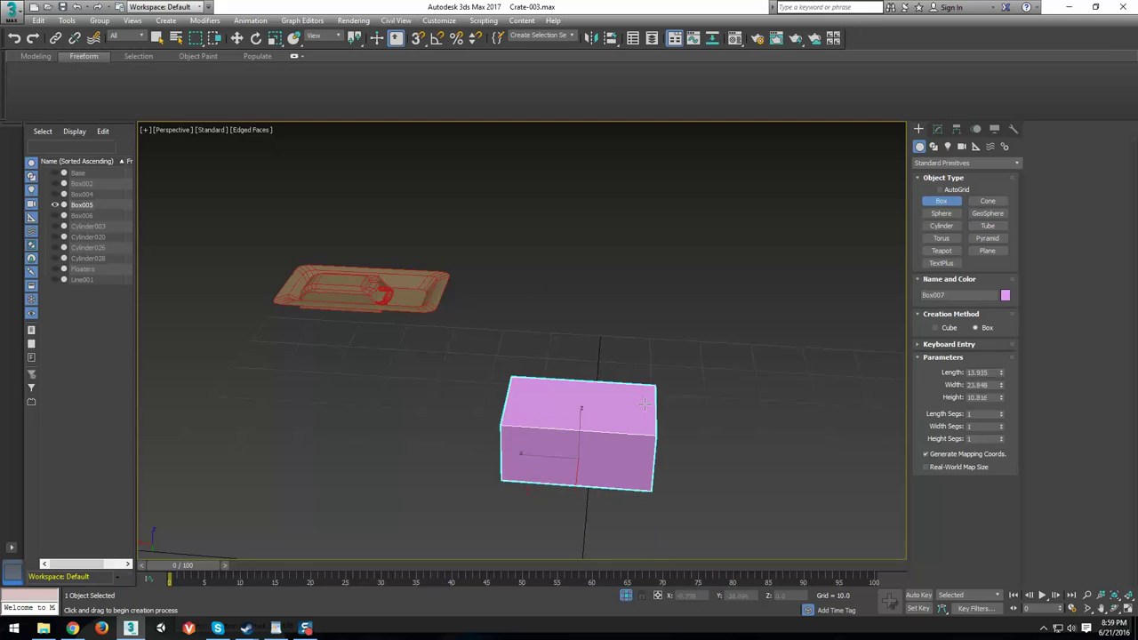
click(606, 336)
Convert the new box to an editable poly.
alt+middle_drag(607, 338, 601, 355)
scroll(638, 306, up, 3)
middle_drag(638, 306, 561, 405)
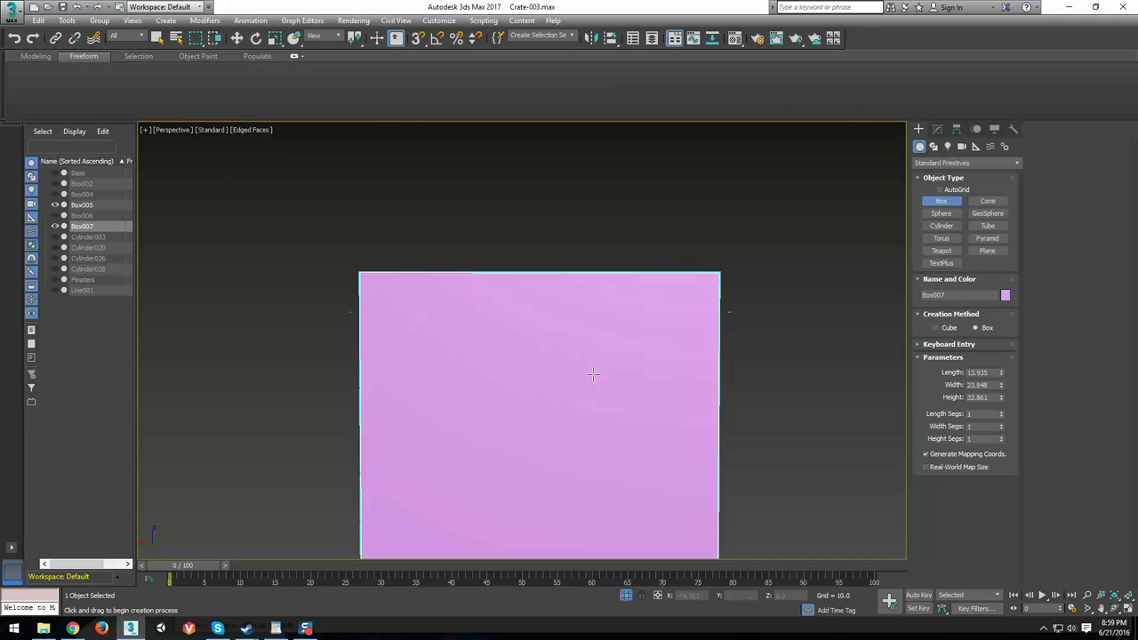
right_click(562, 405)
right_click(561, 406)
mouse_move(651, 524)
click(702, 531)
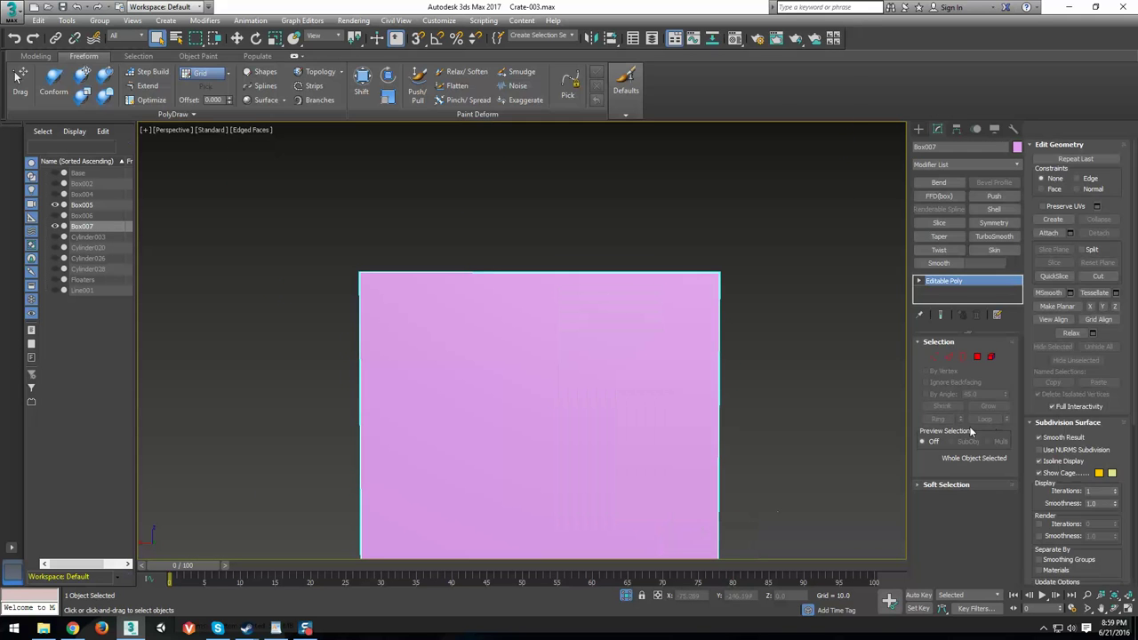
Connect the box's long top edges with two crosswise edges and move one toward each end of the top face.
click(952, 360)
drag(640, 218, 600, 358)
key(z)
key(w)
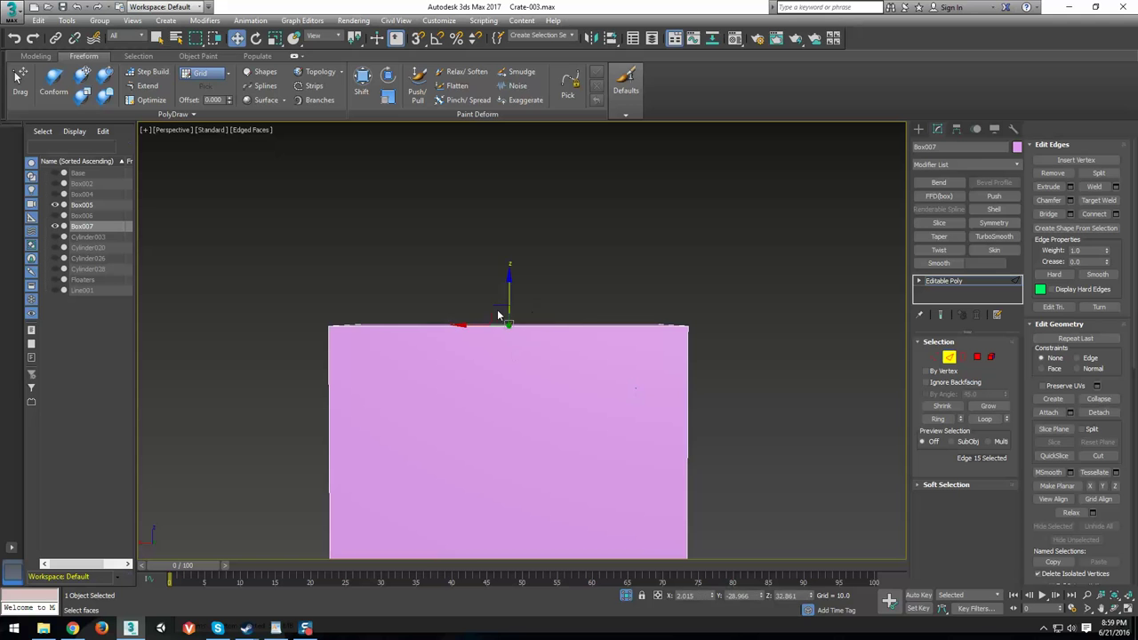
drag(476, 328, 367, 336)
drag(582, 280, 625, 379)
drag(527, 336, 588, 344)
drag(647, 294, 649, 350)
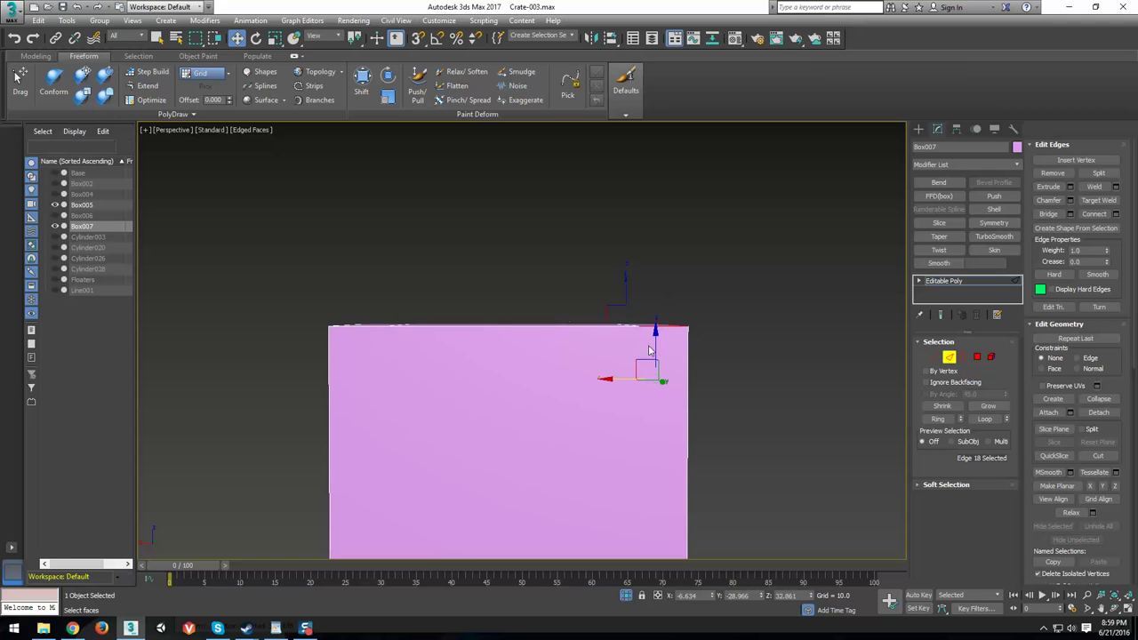
Raise the narrow section at one end of the box's top to form a slope between the two crosswise edges.
alt+middle_drag(709, 332, 690, 330)
click(638, 322)
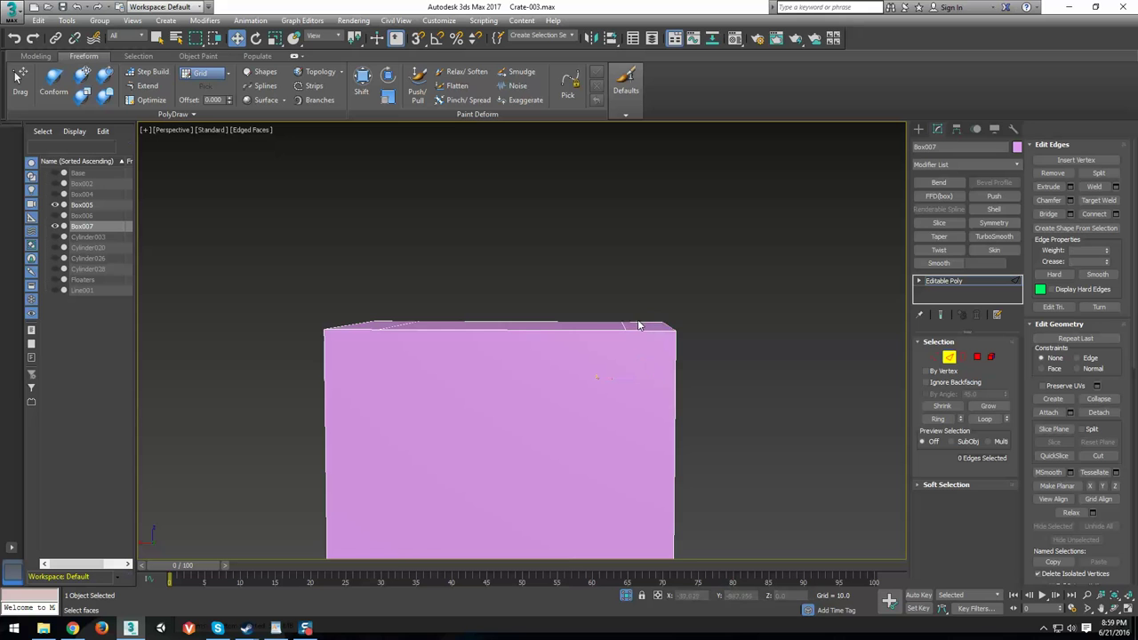
click(636, 336)
drag(645, 300, 640, 177)
alt+middle_drag(640, 178, 410, 413)
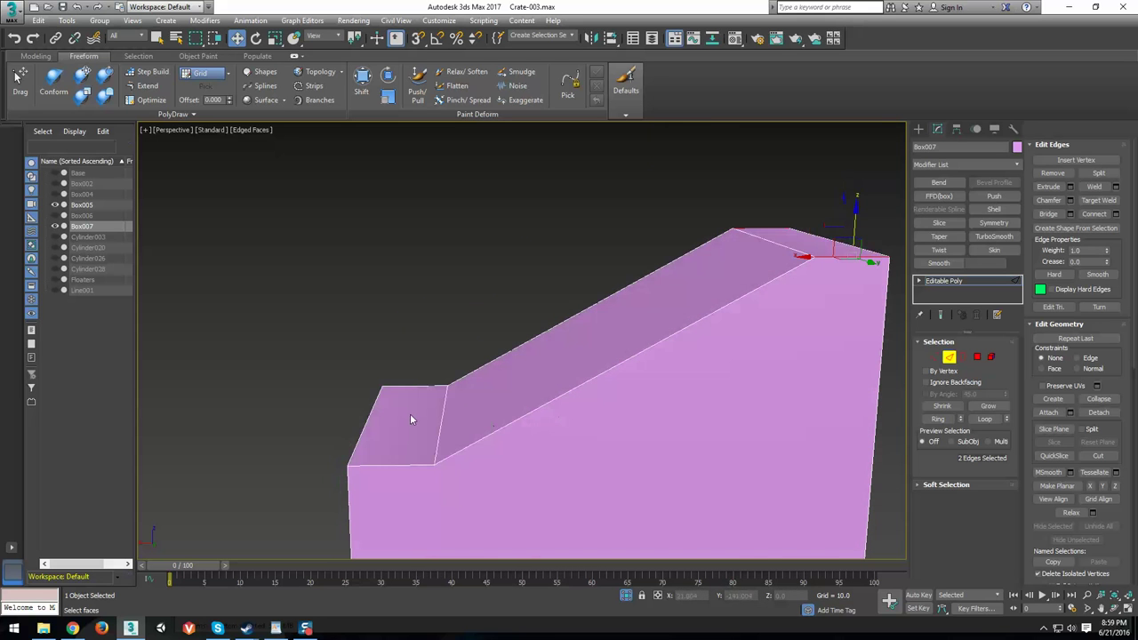
Chamfer all edges of the sloped box by about 0.128, using multiple connect edge segments.
click(435, 385)
scroll(507, 427, down, 5)
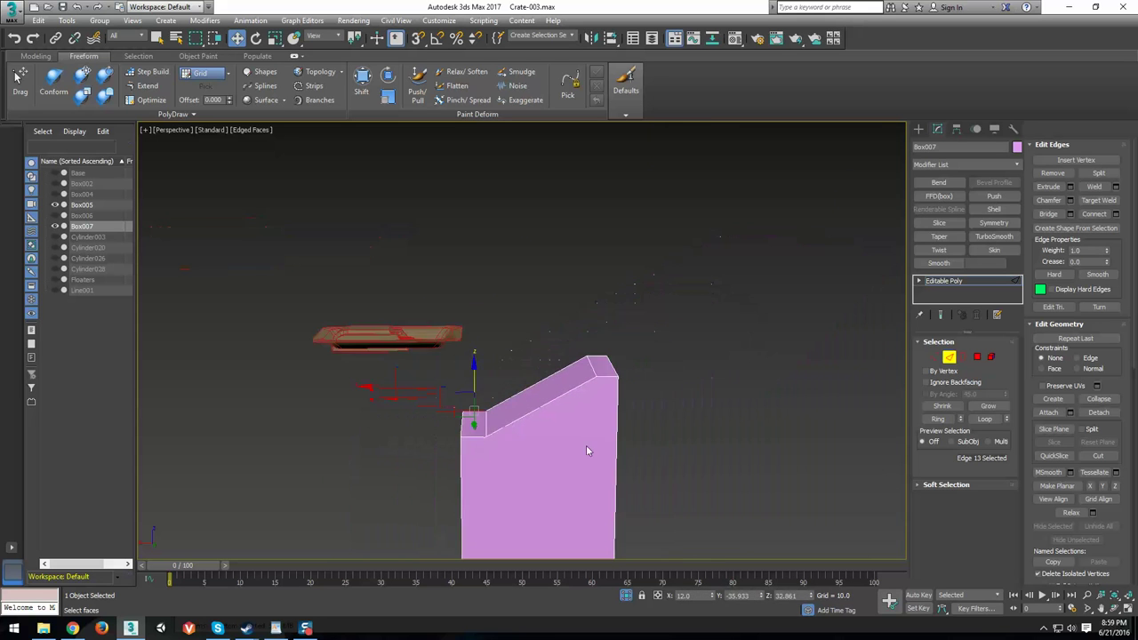
alt+middle_drag(586, 445, 795, 385)
key(ctrl+a)
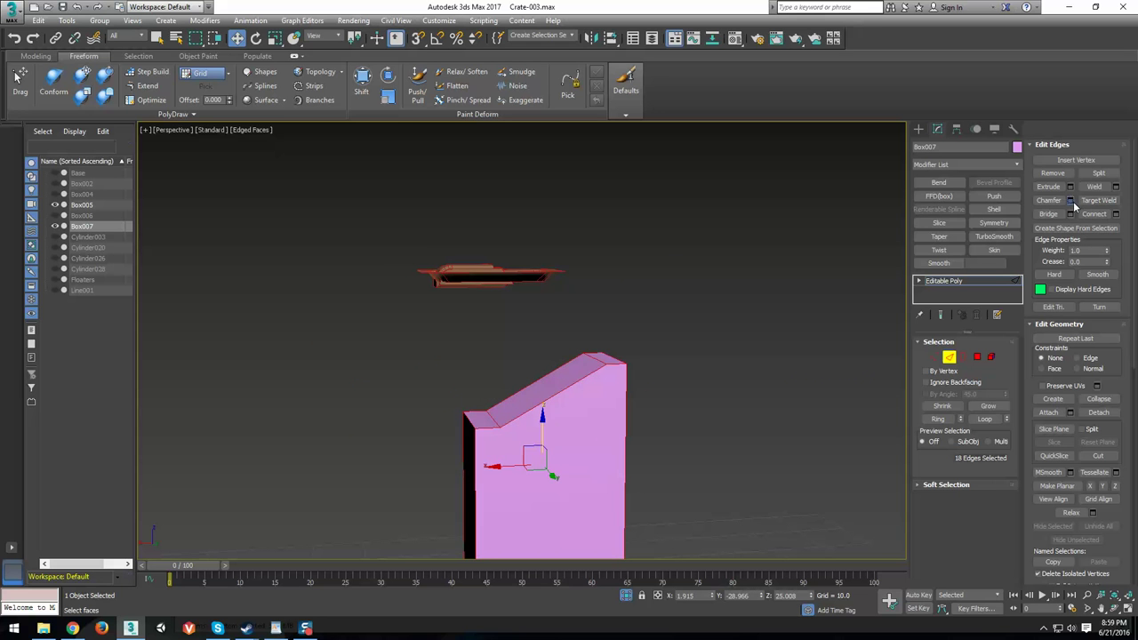
click(1072, 203)
scroll(682, 389, up, 6)
middle_drag(622, 384, 773, 386)
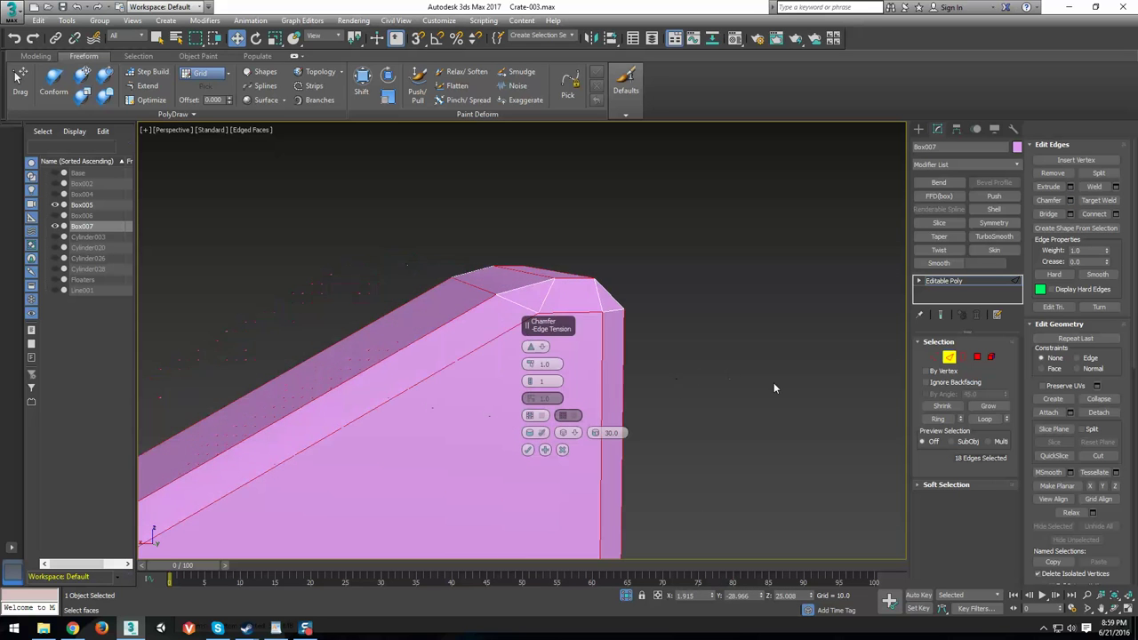
right_click(532, 367)
drag(531, 366, 528, 364)
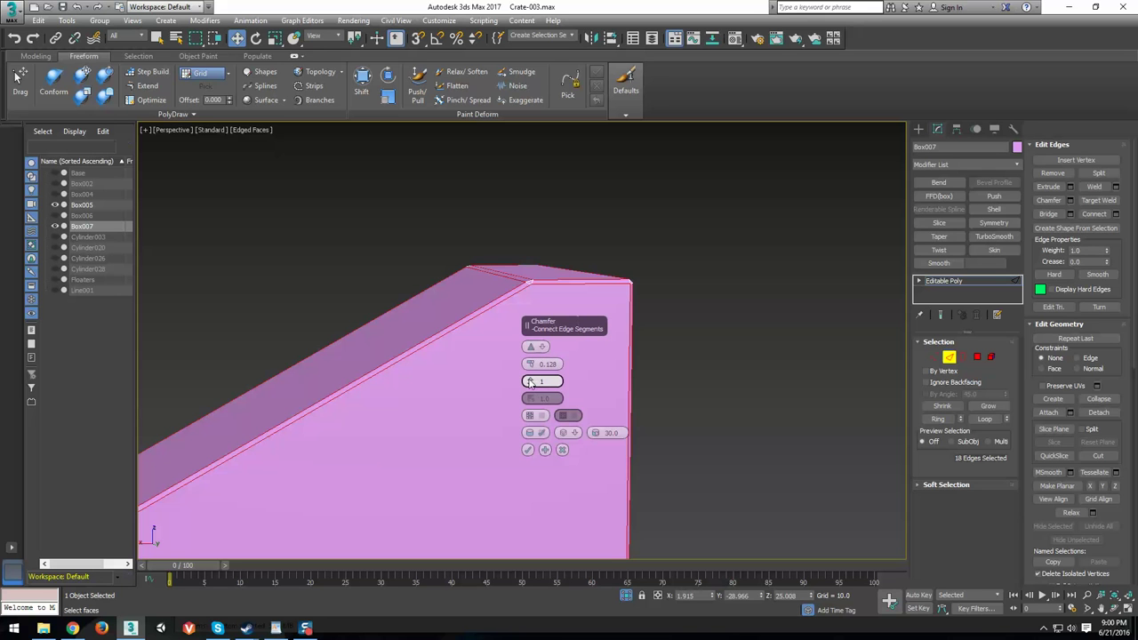
mouse_move(530, 382)
mouse_down()
mouse_move(530, 364)
mouse_move(530, 383)
mouse_up()
click(530, 363)
click(527, 449)
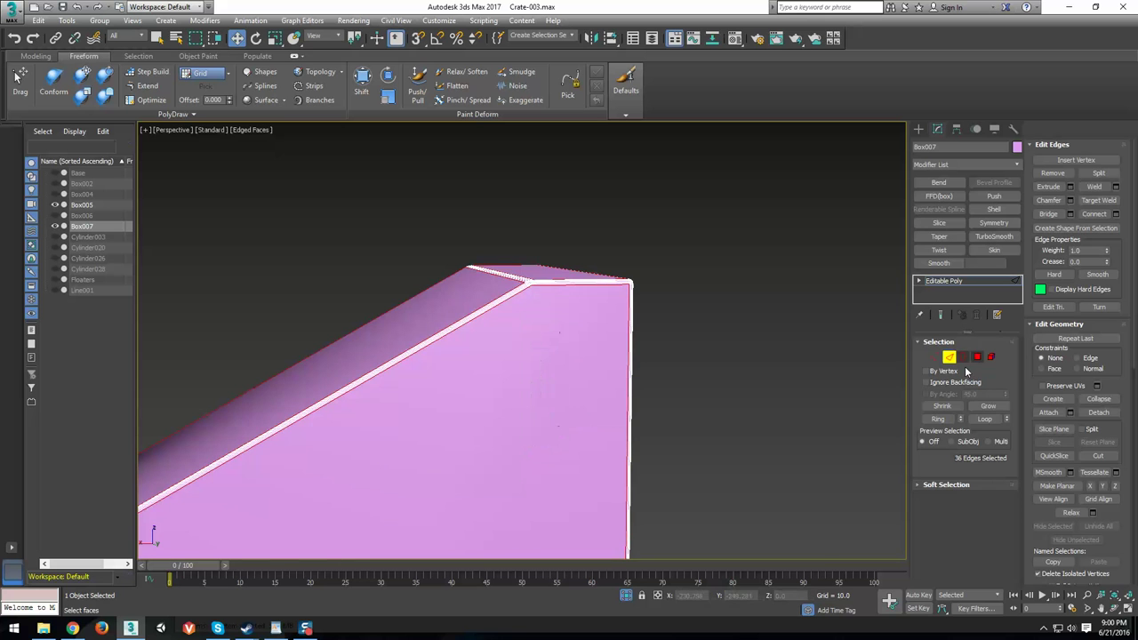
Check the chamfered edges and slope of the box in plain shading.
click(951, 357)
mouse_move(675, 424)
alt+middle_down()
mouse_move(617, 432)
mouse_move(615, 470)
mouse_move(685, 322)
alt+middle_up()
key(F4)
scroll(627, 411, down, 2)
mouse_move(685, 322)
alt+middle_down()
mouse_move(553, 400)
mouse_move(678, 477)
mouse_move(757, 376)
mouse_move(655, 412)
mouse_move(608, 403)
mouse_move(599, 454)
alt+middle_up()
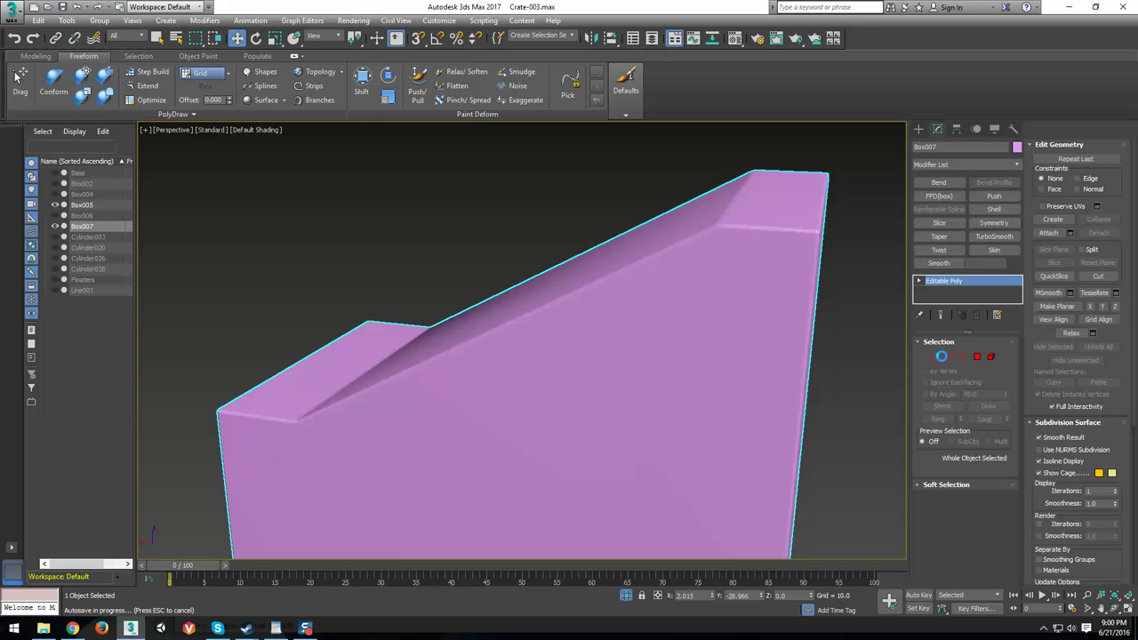
In the front view, move the vertices of the box's raised top section about 6.5 units toward the low end.
click(936, 357)
key(f)
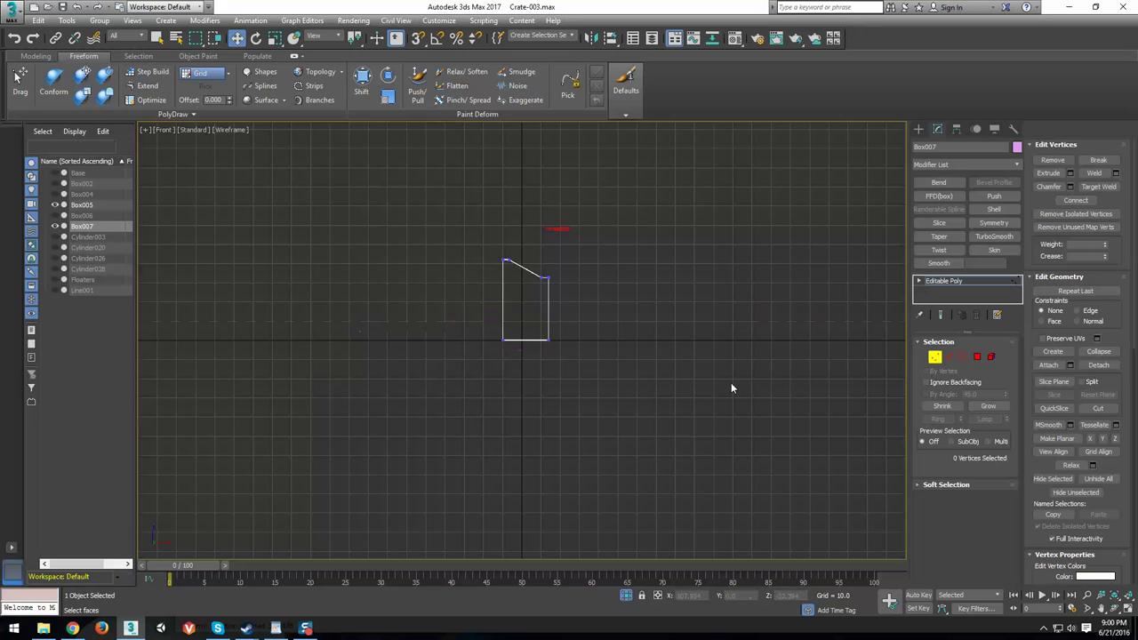
key(z)
middle_drag(563, 241, 612, 366)
drag(512, 244, 443, 313)
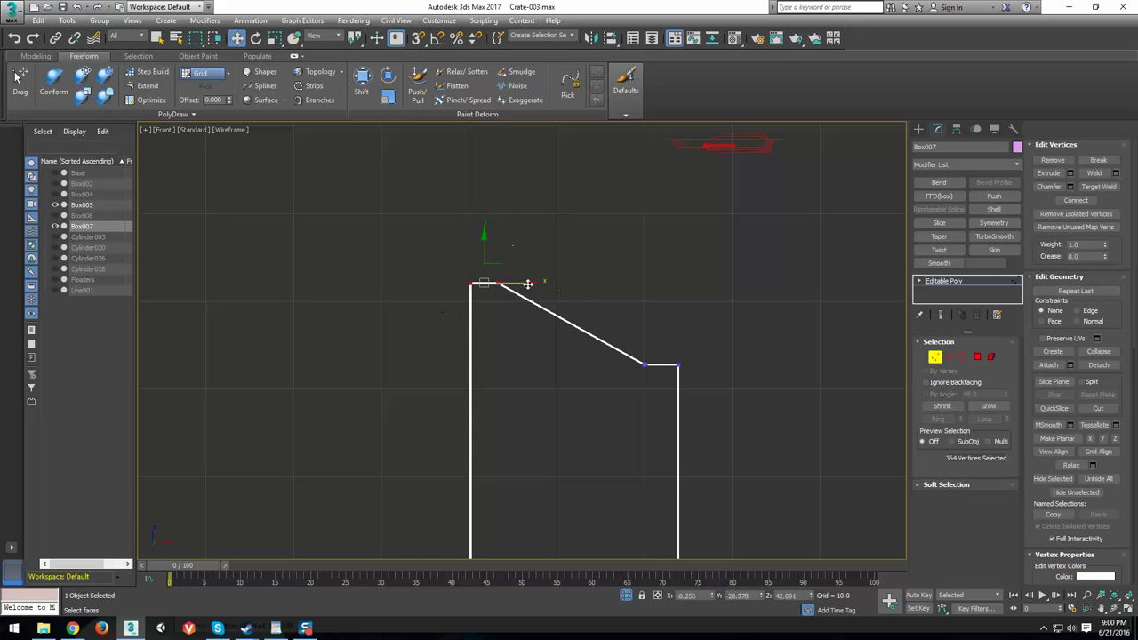
drag(523, 283, 580, 283)
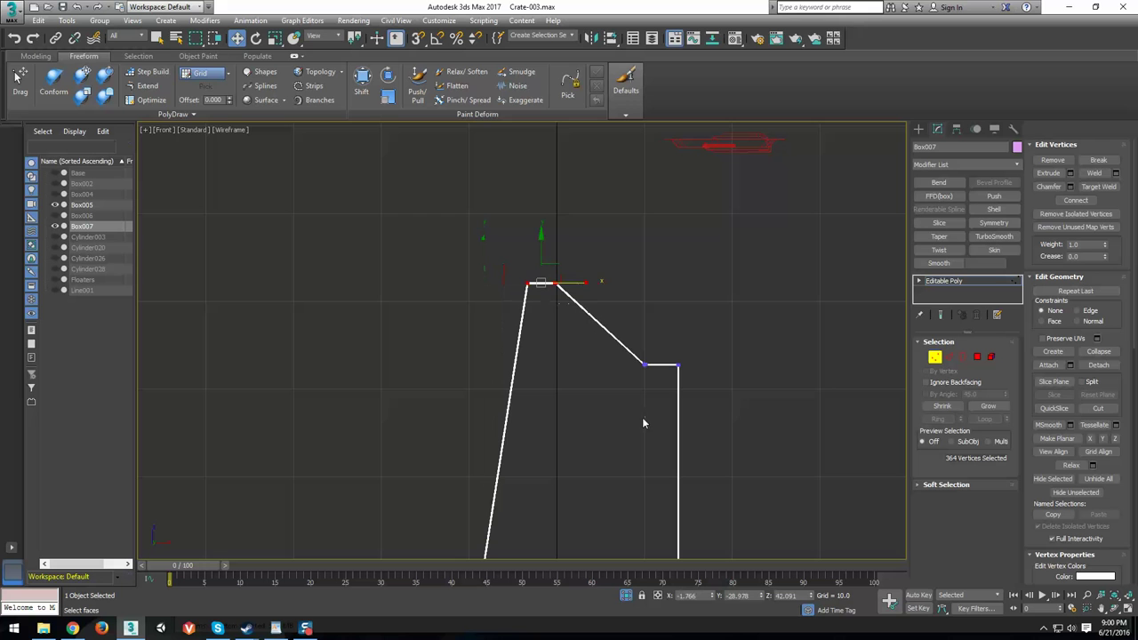
Move the bottom vertices below the raised section inward along X so that end of the box stands vertical.
middle_drag(632, 396, 604, 249)
scroll(604, 250, down, 2)
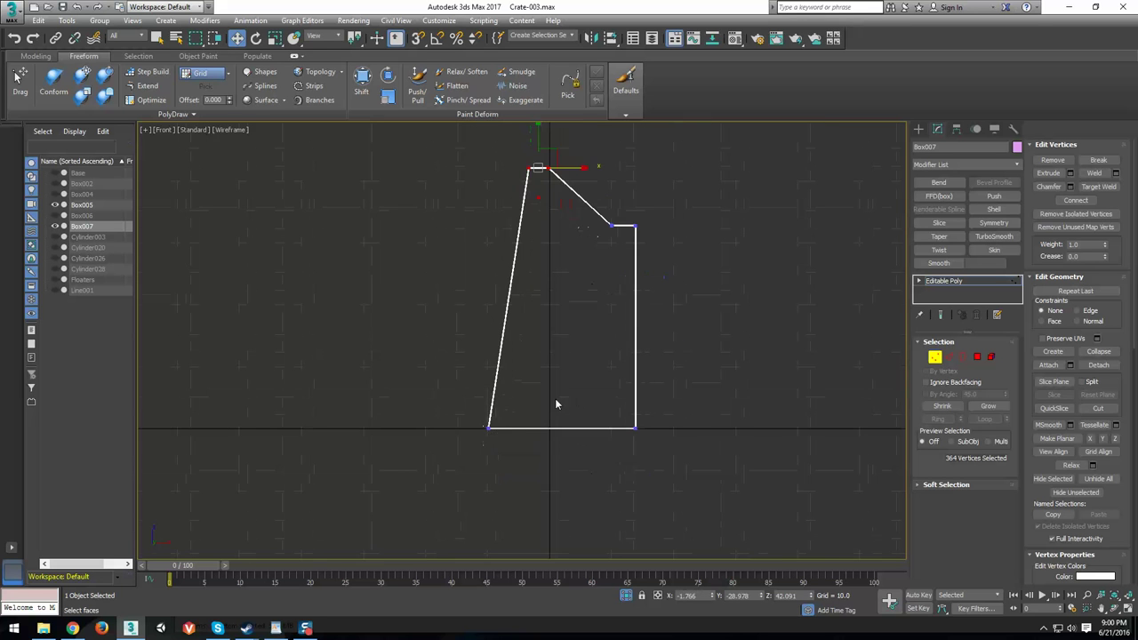
drag(523, 404, 464, 455)
drag(519, 429, 574, 436)
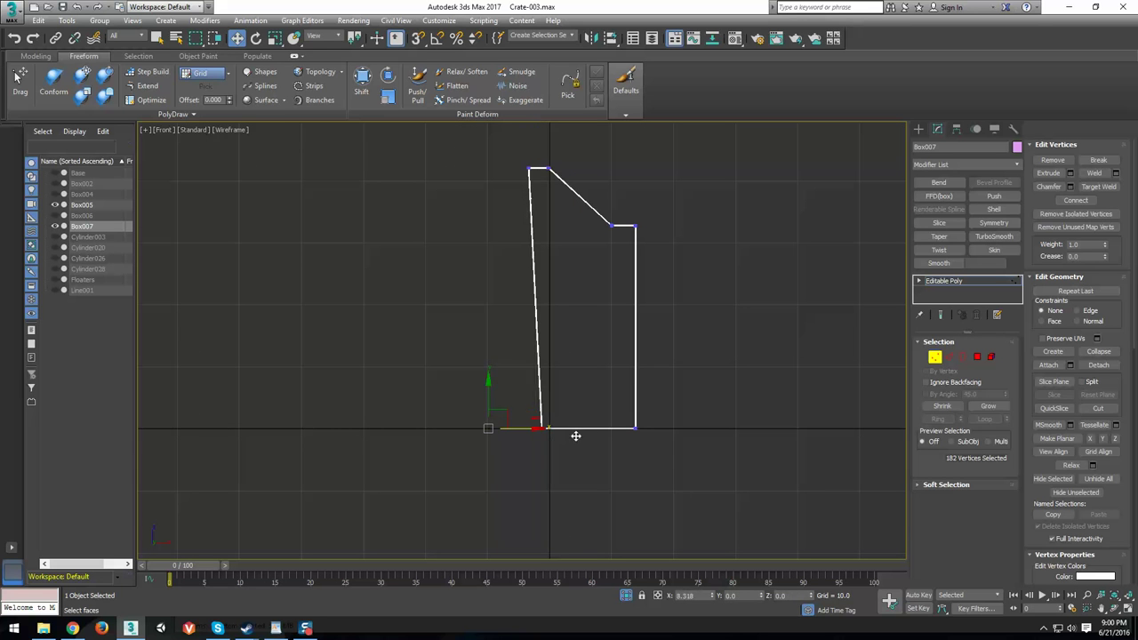
ctrl+click(636, 427)
drag(589, 396, 531, 294)
scroll(556, 286, up, 3)
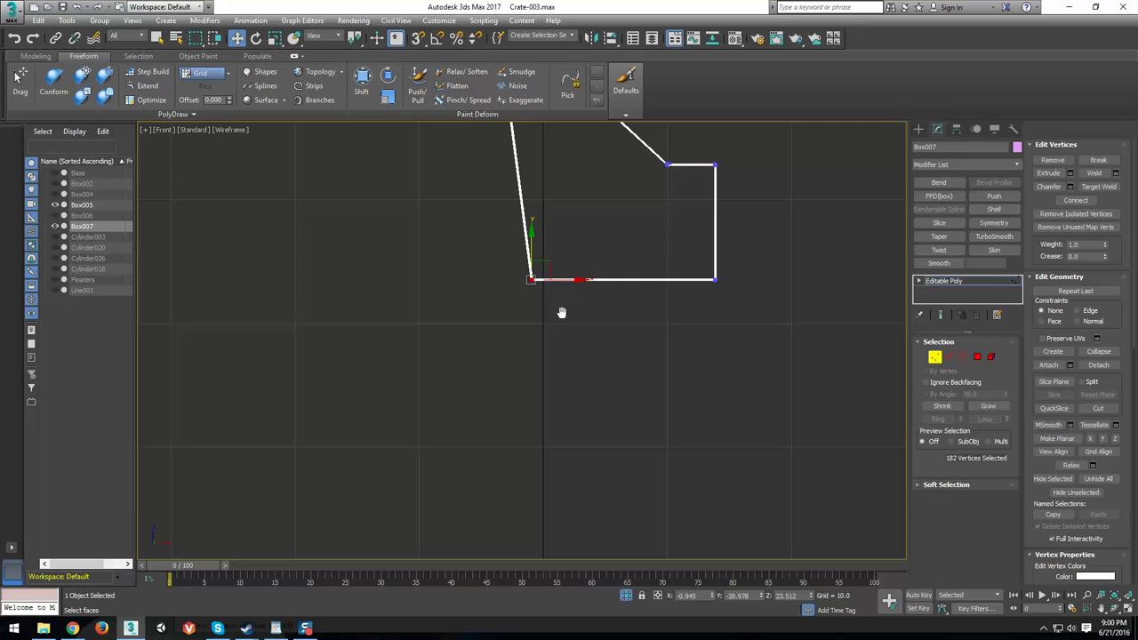
middle_drag(561, 312, 560, 383)
drag(561, 382, 535, 384)
middle_drag(569, 301, 551, 413)
scroll(595, 291, up, 2)
middle_drag(763, 417, 675, 375)
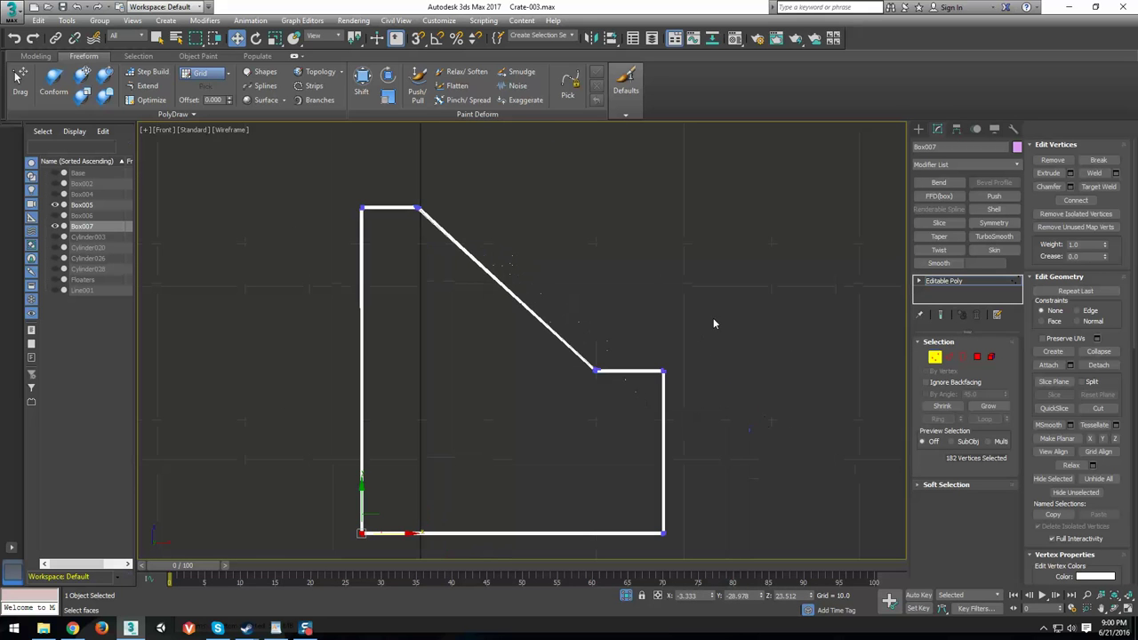
Examine the chamfer vertices at the lower bend of the slope in wireframe and shaded display.
drag(713, 324, 626, 536)
middle_drag(745, 418, 749, 371)
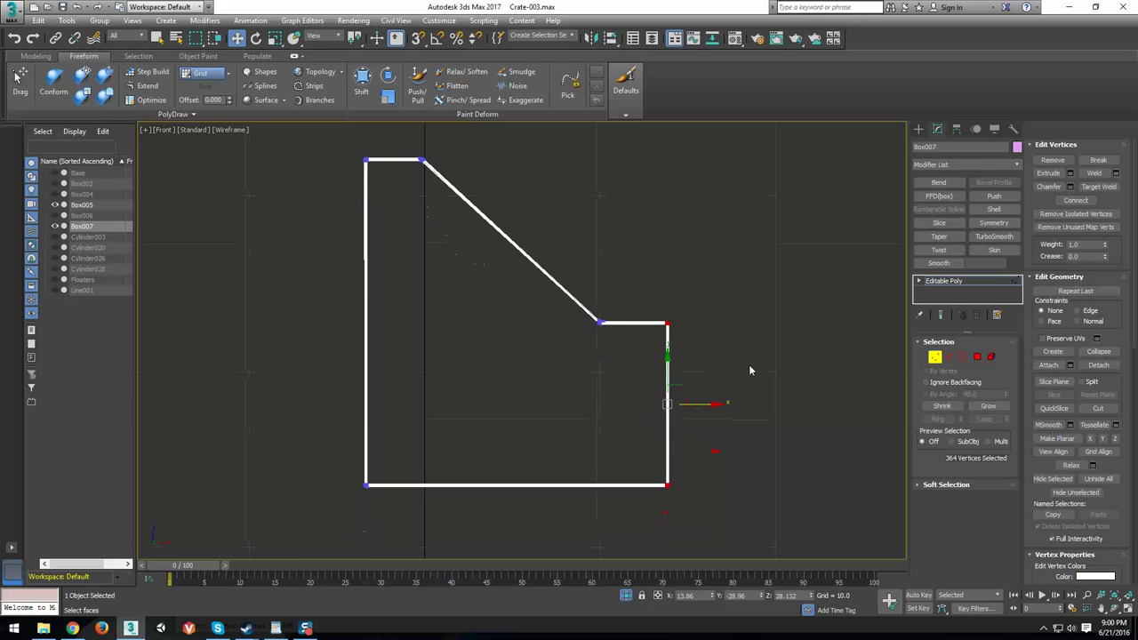
middle_drag(619, 341, 622, 424)
scroll(590, 362, up, 2)
click(684, 429)
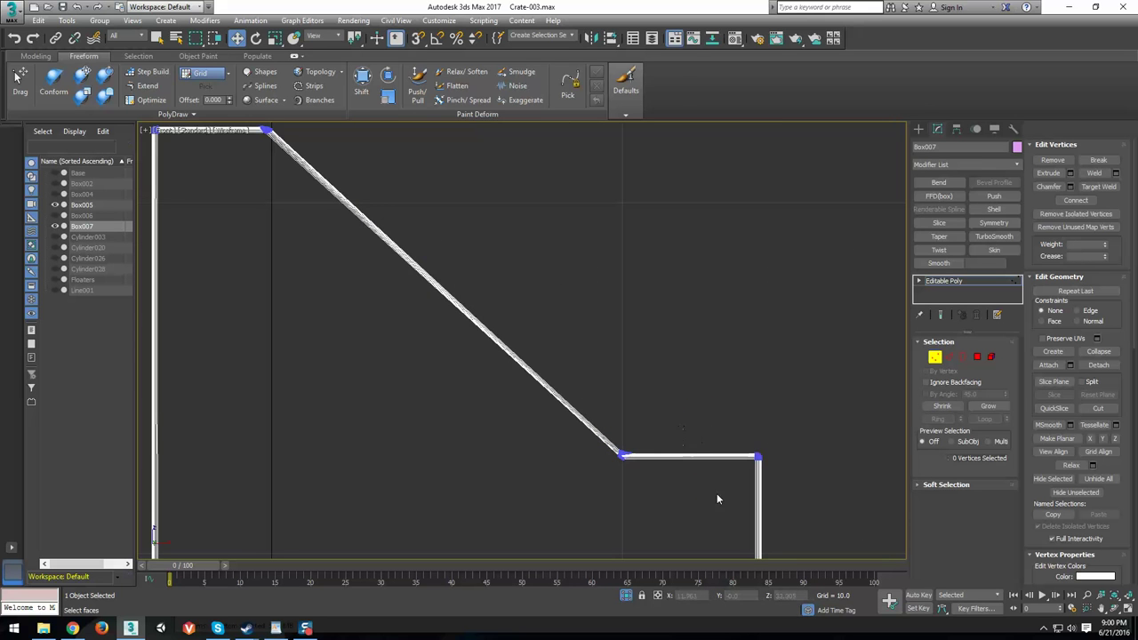
scroll(661, 444, up, 3)
middle_drag(661, 473, 711, 399)
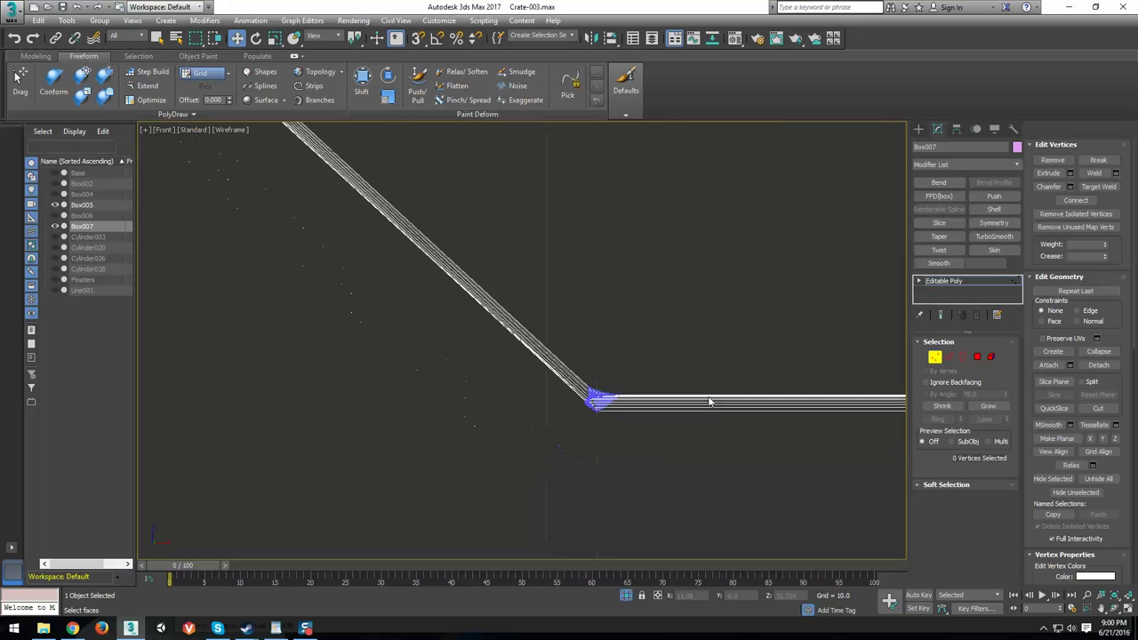
scroll(711, 399, up, 2)
drag(588, 351, 408, 489)
mouse_move(526, 464)
alt+middle_down()
mouse_move(495, 475)
mouse_move(510, 460)
mouse_move(573, 447)
alt+middle_up()
key(F3)
scroll(568, 457, down, 5)
scroll(376, 351, down, 6)
middle_drag(376, 307, 522, 360)
scroll(521, 360, up, 3)
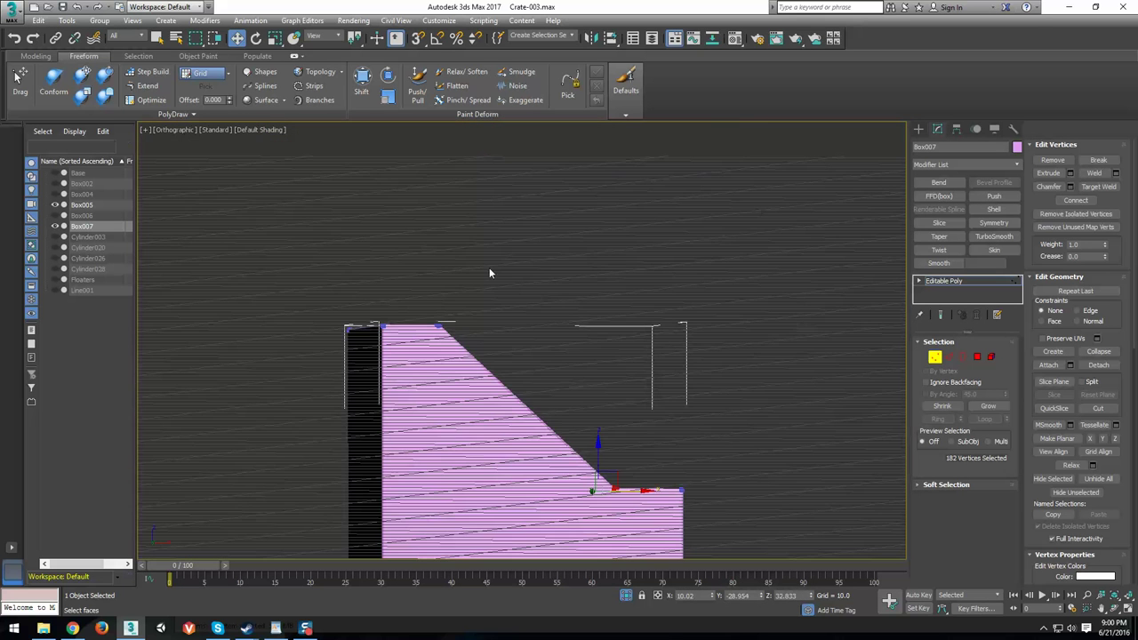
Select the vertices at the upper bend of the slope and examine their chamfer in the front view.
drag(488, 269, 406, 391)
key(f)
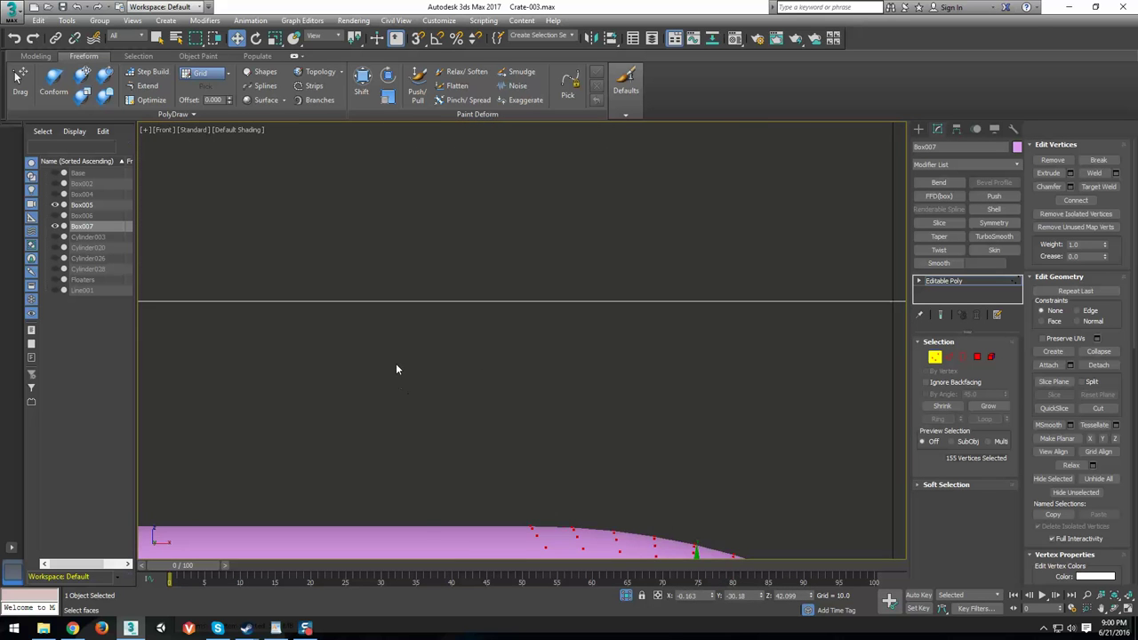
scroll(397, 368, up, 5)
key(F3)
middle_drag(495, 450, 572, 267)
key(F3)
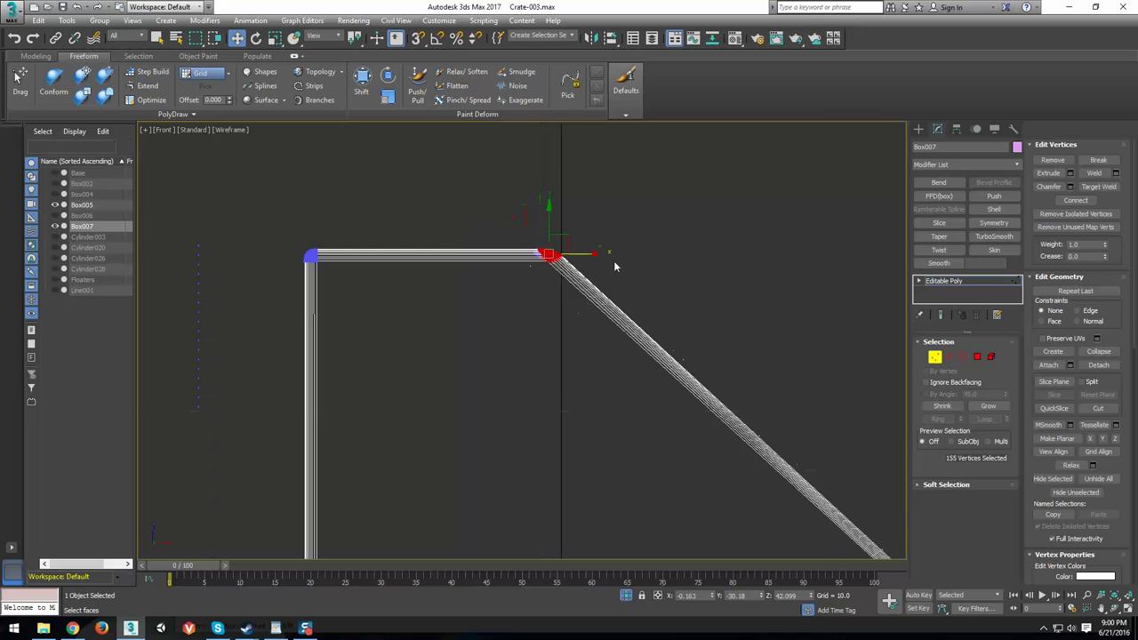
Lower the vertices of the raised top section by about 6.7 units to make the slope shallower.
scroll(613, 260, down, 3)
drag(325, 380, 323, 383)
middle_drag(506, 372, 325, 300)
scroll(324, 300, down, 3)
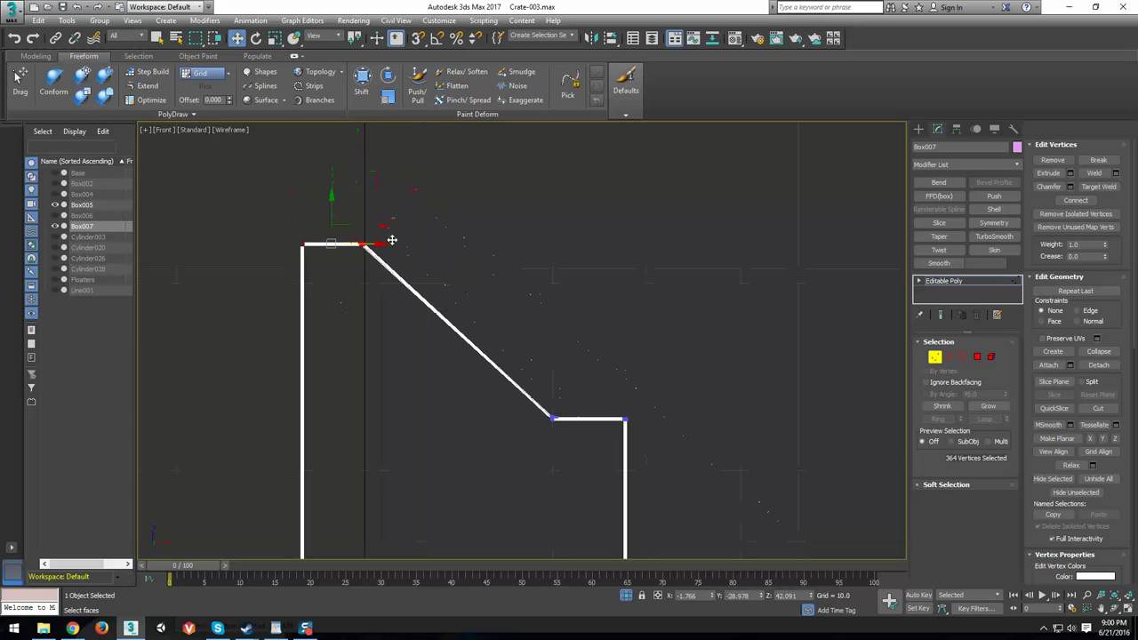
drag(333, 211, 342, 336)
middle_drag(453, 414, 612, 357)
scroll(612, 357, up, 2)
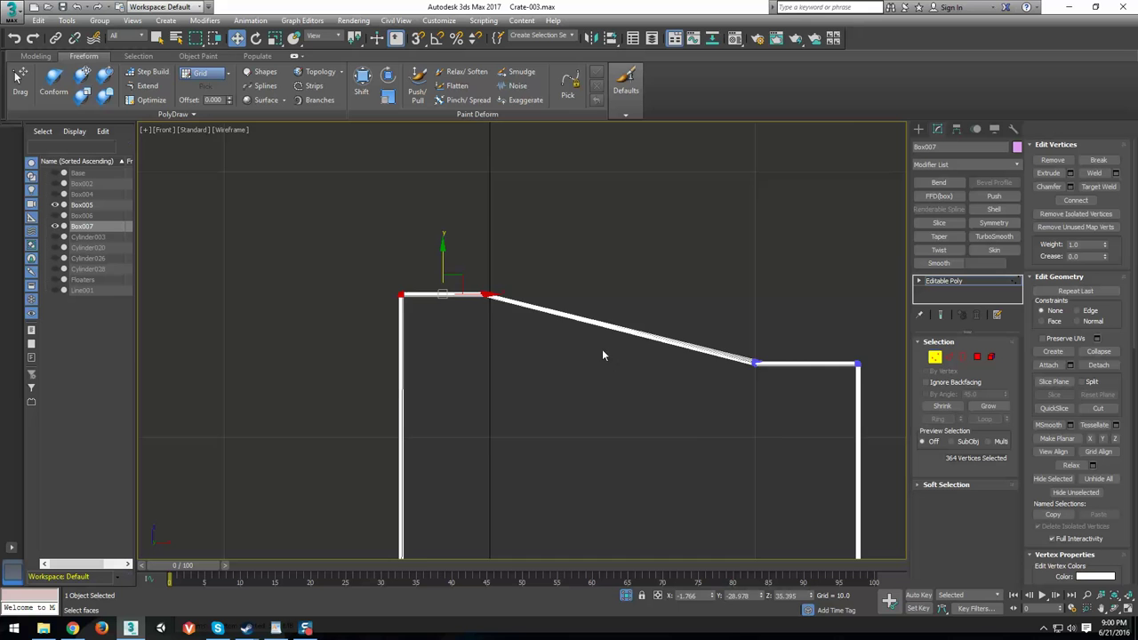
Inspect the chamfer lines at the upper and lower bends of the shallower slope in wireframe.
key(z)
scroll(612, 323, up, 2)
scroll(367, 368, down, 6)
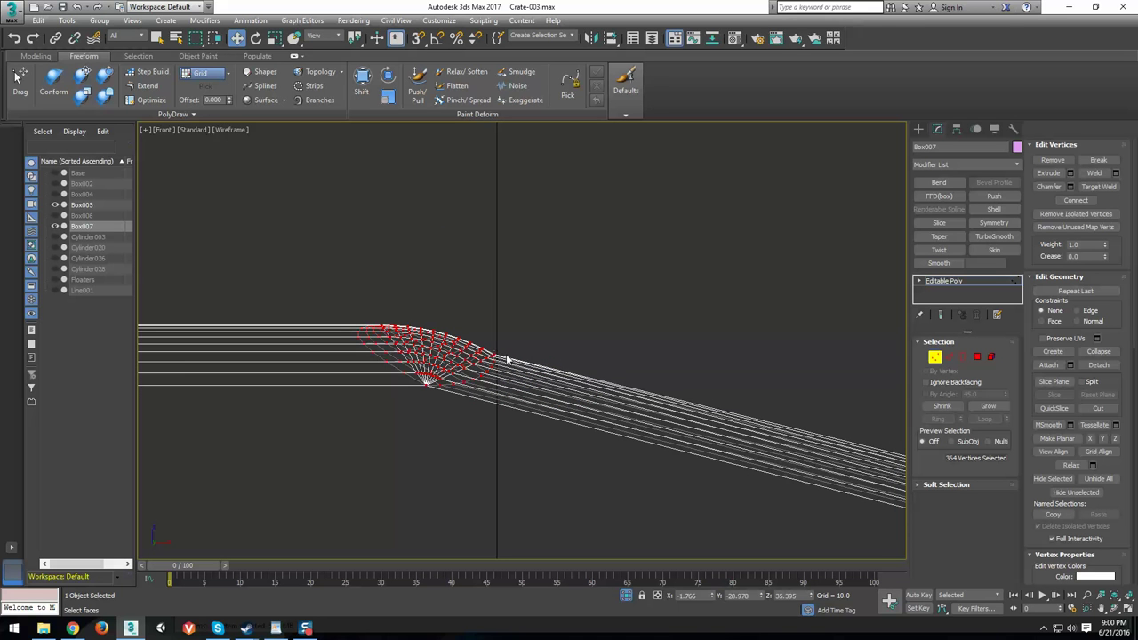
scroll(498, 377, down, 6)
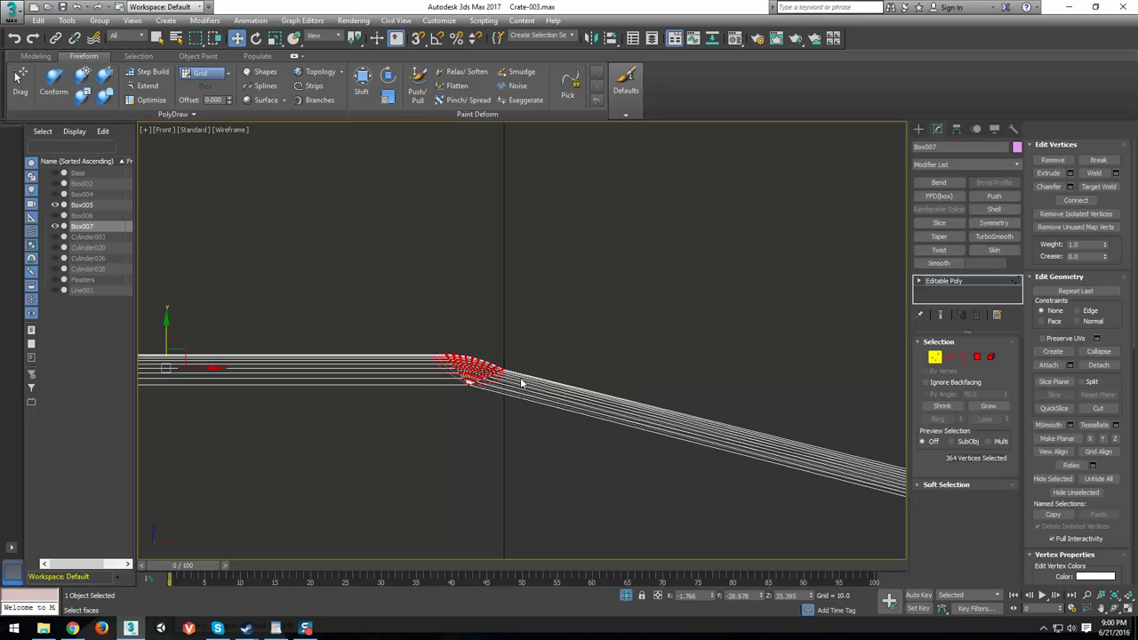
middle_drag(636, 417, 278, 387)
scroll(279, 386, down, 2)
scroll(483, 437, up, 5)
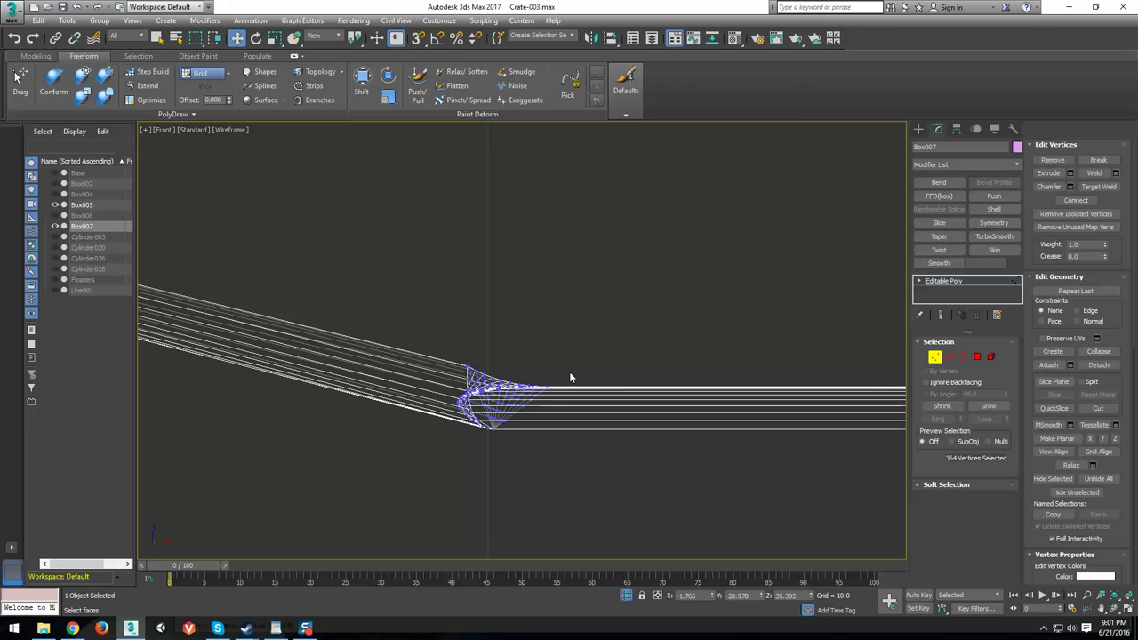
scroll(569, 378, down, 2)
Leave vertex editing and inspect the box's chamfered corners and slope from several angles in plain shading.
key(F3)
mouse_move(599, 412)
alt+middle_down()
mouse_move(607, 472)
mouse_move(562, 506)
mouse_move(706, 265)
alt+middle_up()
click(935, 357)
scroll(705, 417, up, 3)
middle_drag(502, 386, 459, 321)
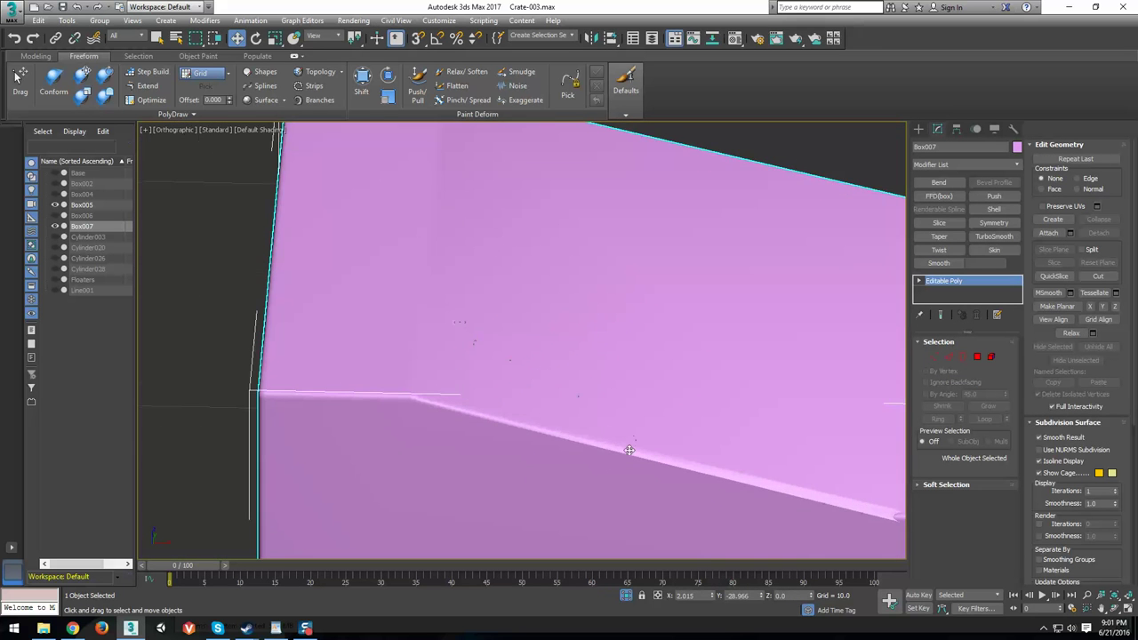
scroll(630, 450, down, 4)
middle_drag(569, 414, 471, 412)
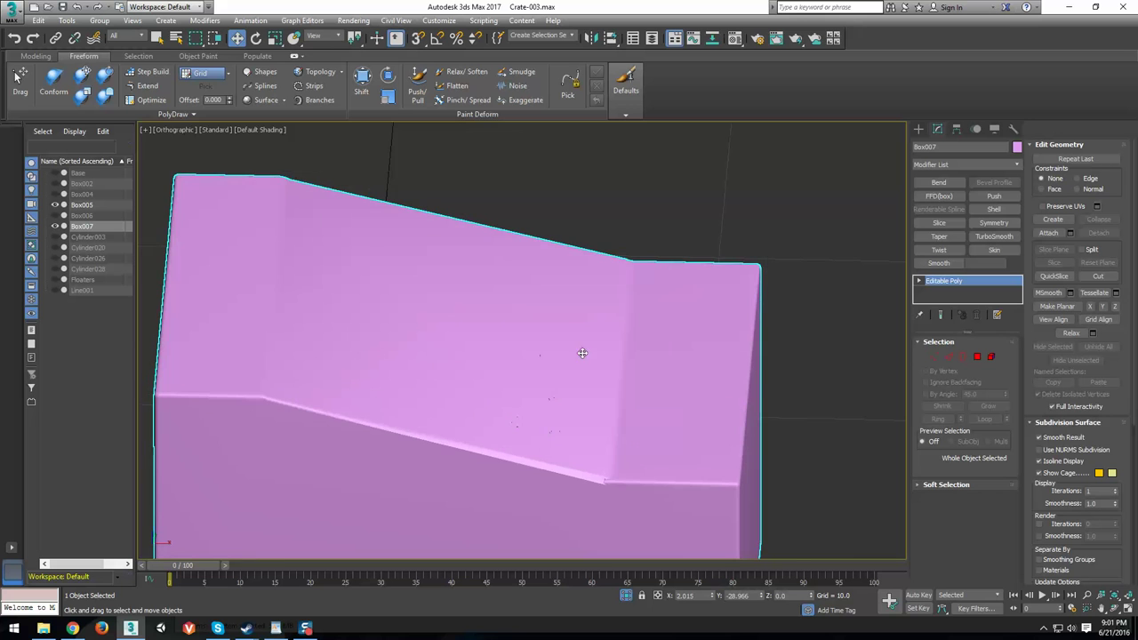
alt+middle_drag(673, 432, 682, 359)
scroll(643, 434, up, 2)
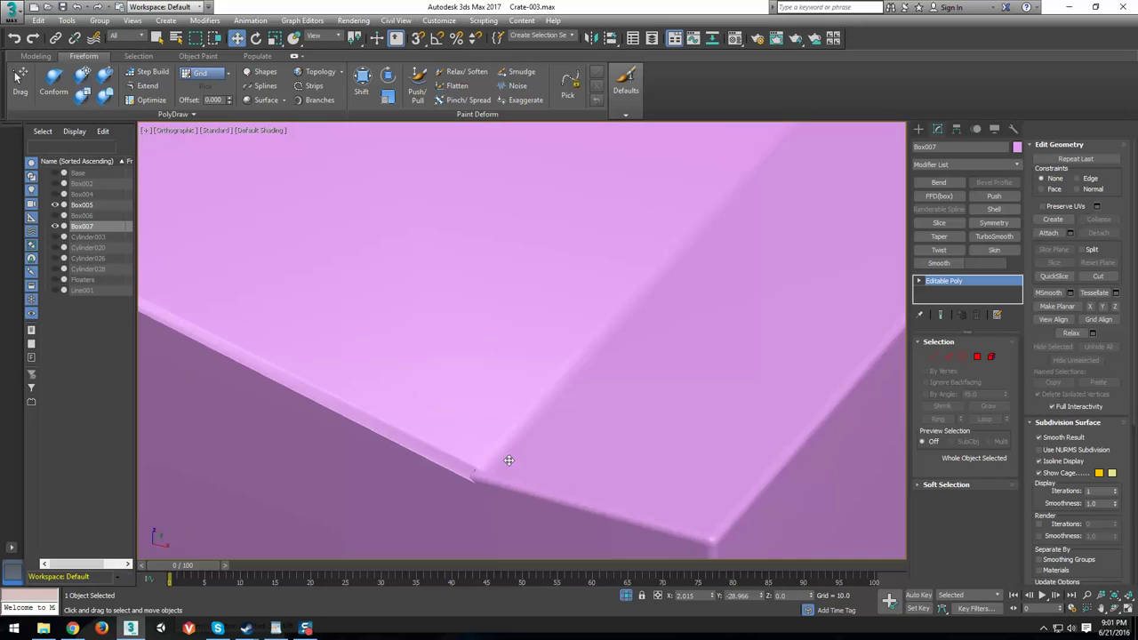
scroll(507, 456, down, 5)
alt+middle_drag(588, 426, 447, 397)
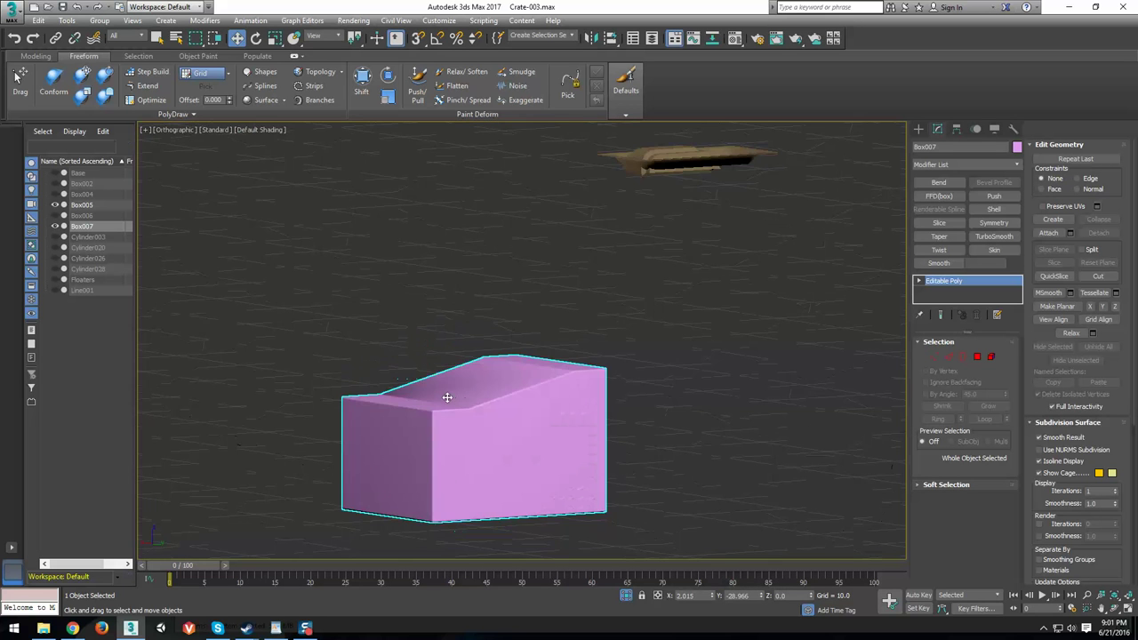
key(p)
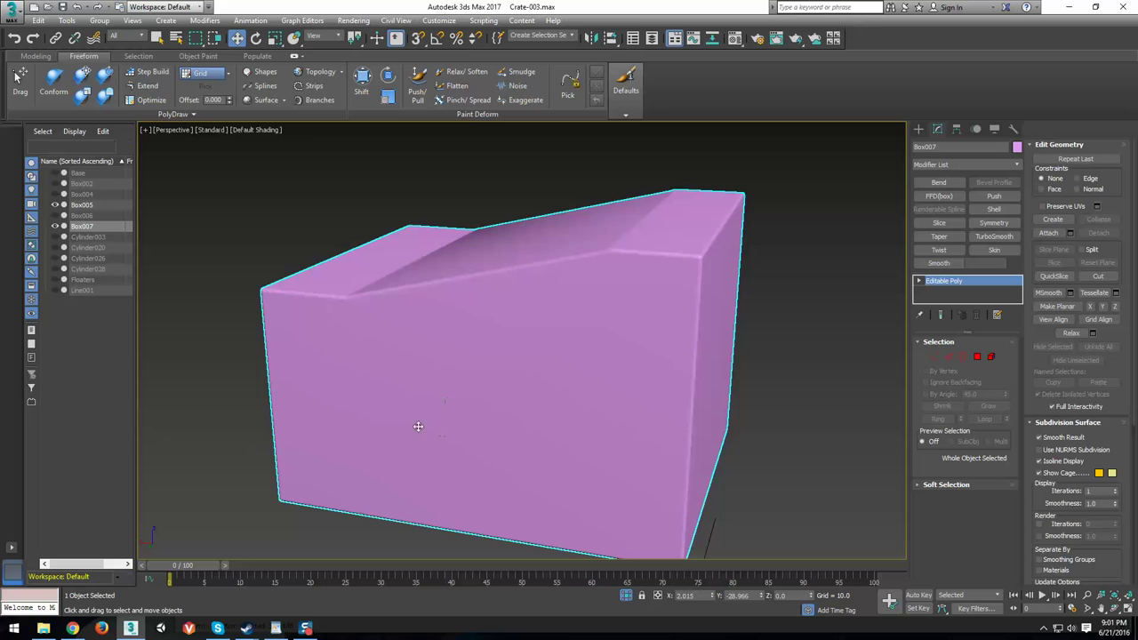
scroll(521, 424, down, 4)
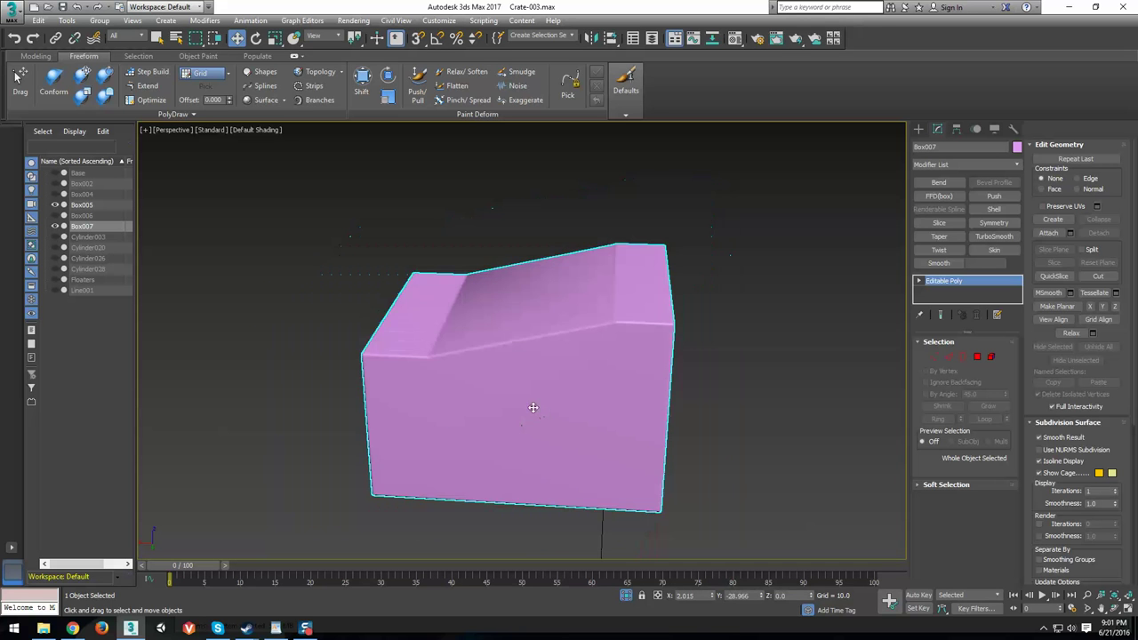
Delete the test box and select the recessed handle piece, framing it in the view.
key(Delete)
click(432, 382)
key(z)
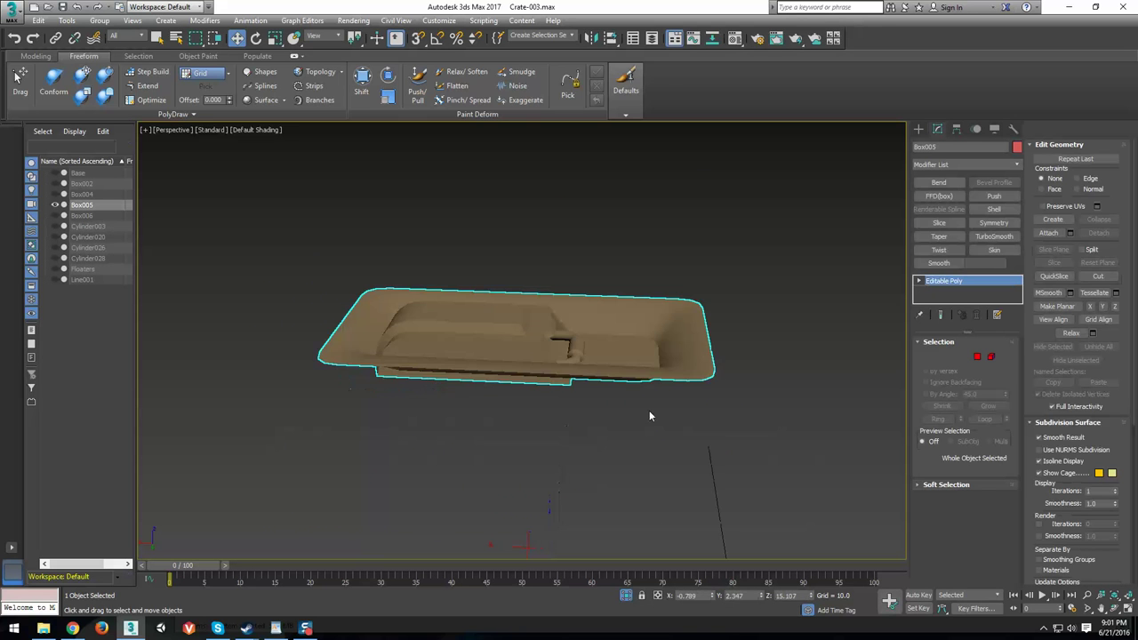
Examine the handle piece's recess, rim corner and grip in plain shading and with its edges displayed.
alt+middle_drag(650, 413, 670, 422)
scroll(670, 421, up, 3)
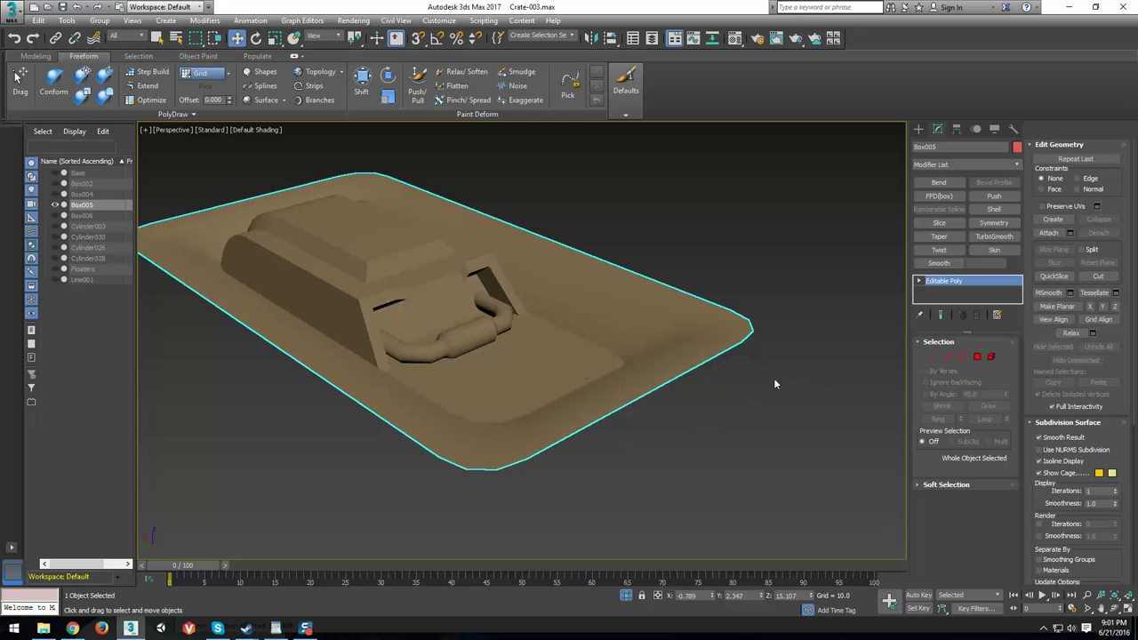
scroll(737, 356, up, 3)
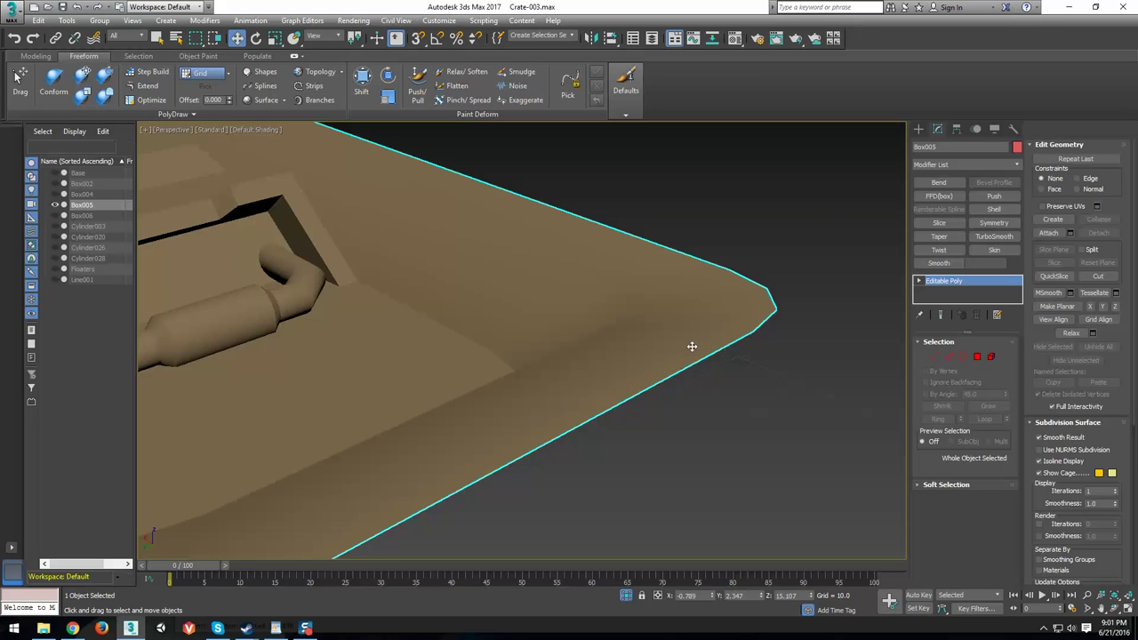
mouse_move(691, 346)
alt+middle_down()
mouse_move(589, 361)
mouse_move(557, 424)
mouse_move(673, 412)
mouse_move(733, 420)
mouse_move(640, 404)
alt+middle_up()
scroll(627, 409, down, 3)
scroll(674, 402, up, 2)
key(F4)
scroll(639, 367, up, 3)
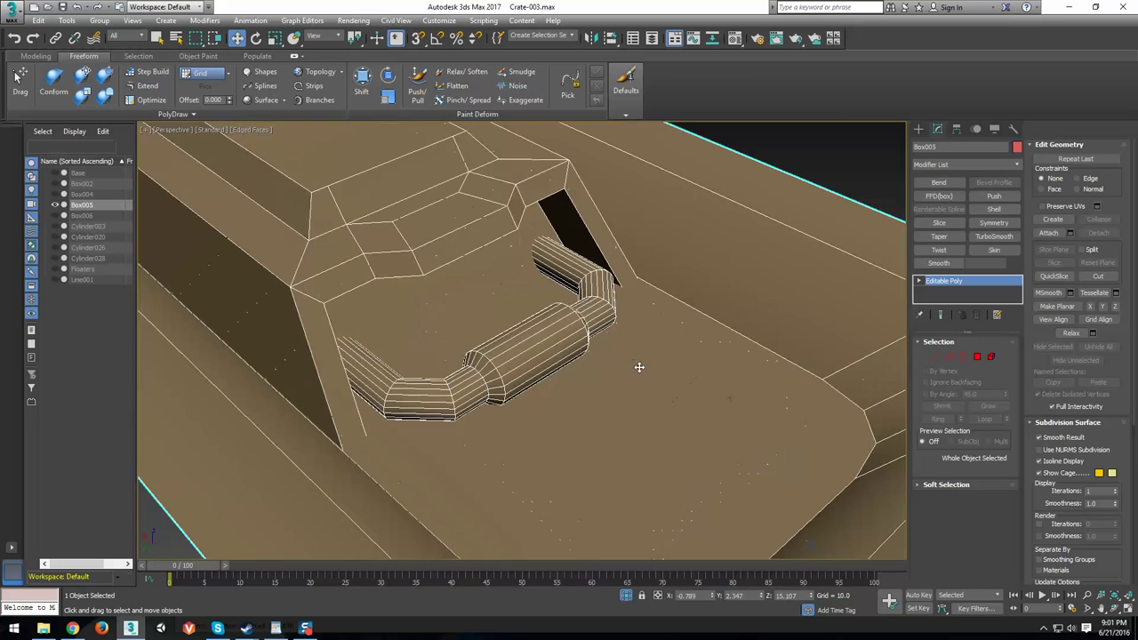
scroll(517, 354, down, 3)
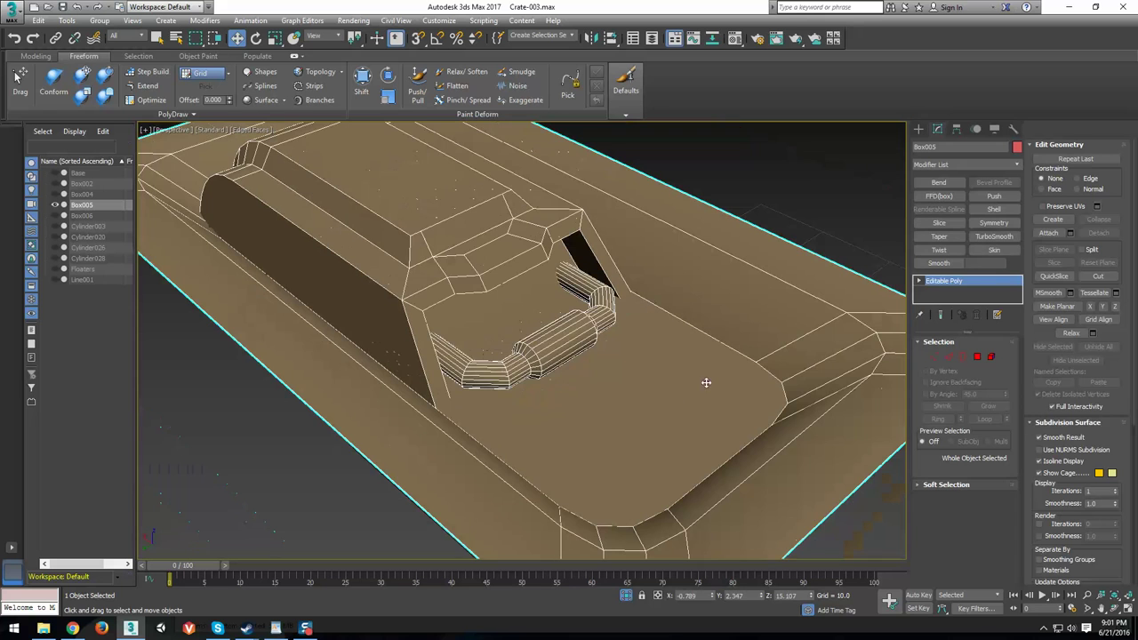
Try a TurboSmooth modifier with 3 iterations on the handle piece, inspect the shading, and remove the modifier.
click(994, 235)
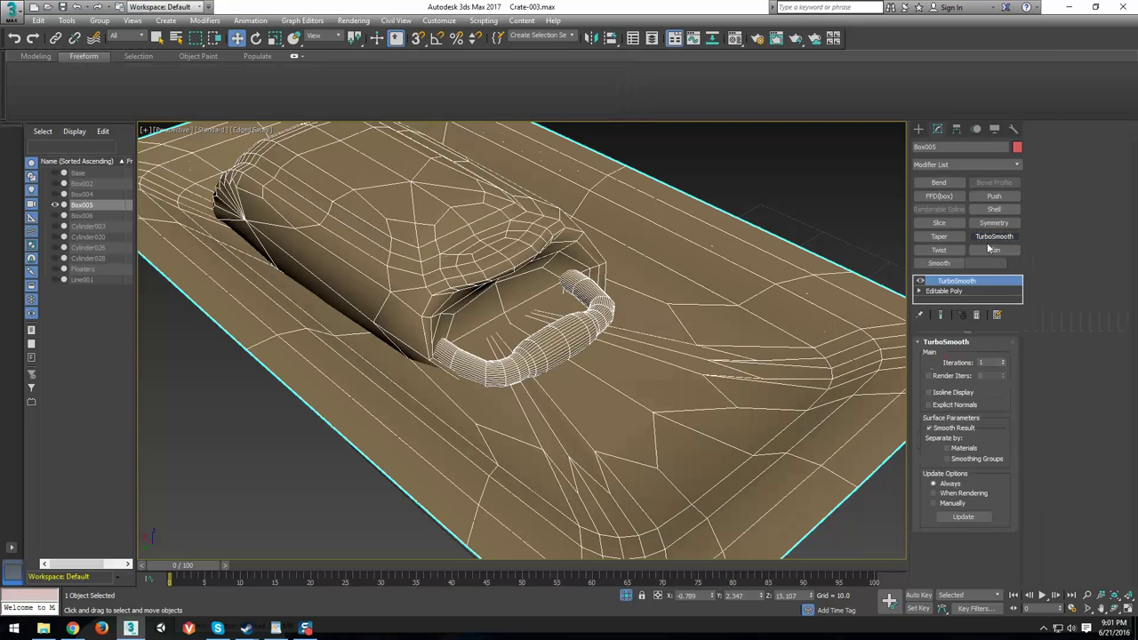
click(1005, 361)
click(1004, 361)
key(F4)
scroll(774, 373, down, 3)
alt+middle_drag(690, 353, 498, 381)
scroll(533, 364, up, 4)
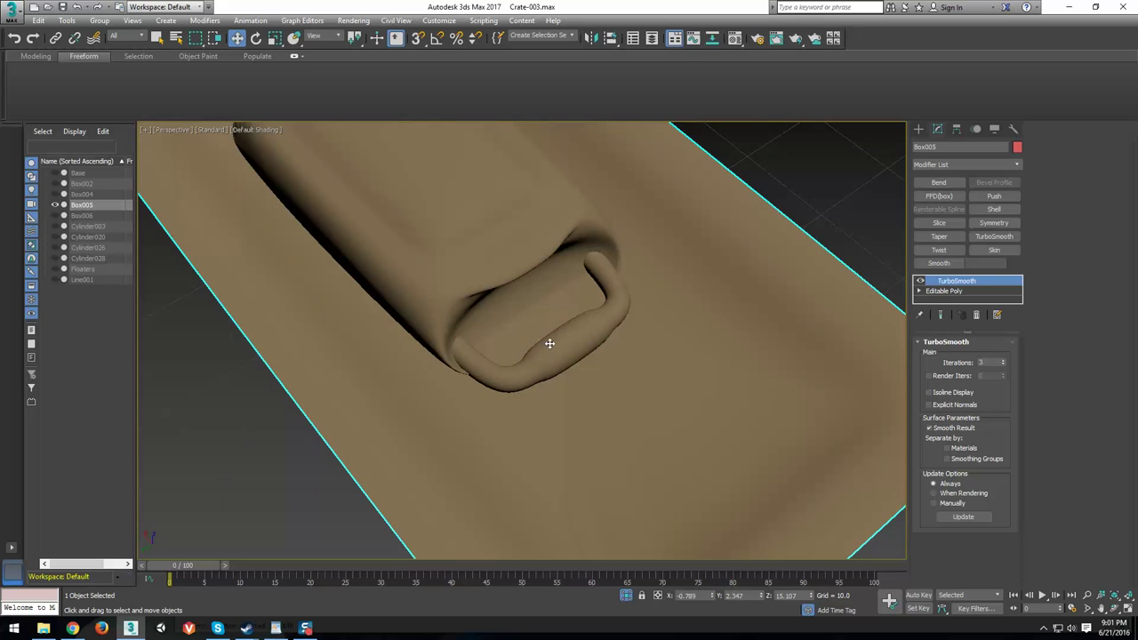
click(976, 315)
Apply an OpenSubdiv modifier to the handle piece.
alt+middle_drag(587, 383, 621, 333)
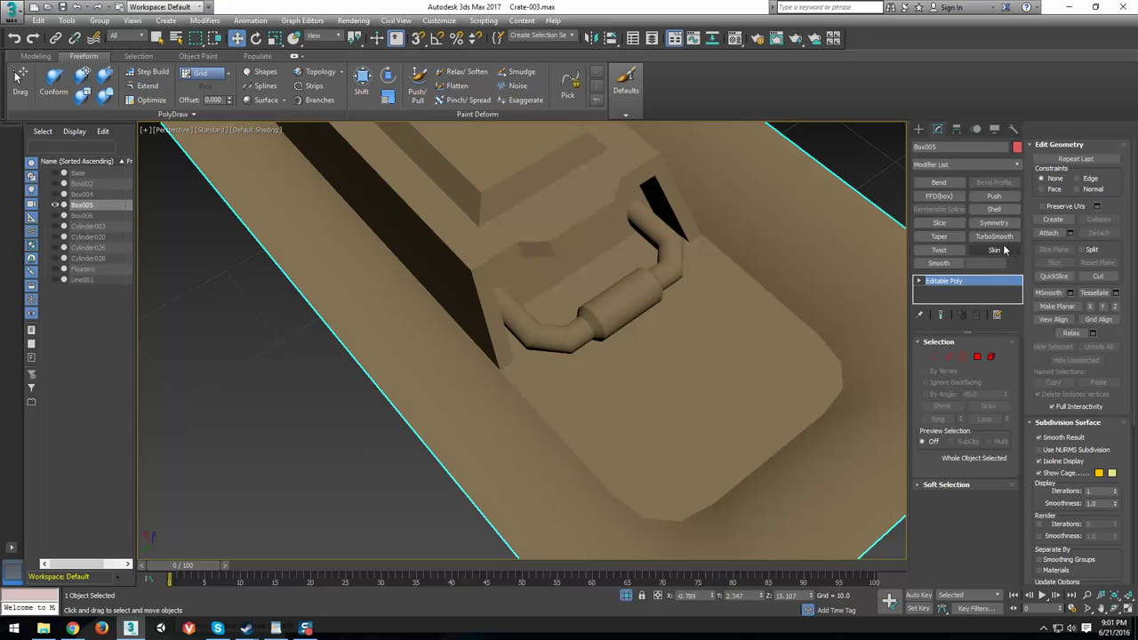
click(1016, 167)
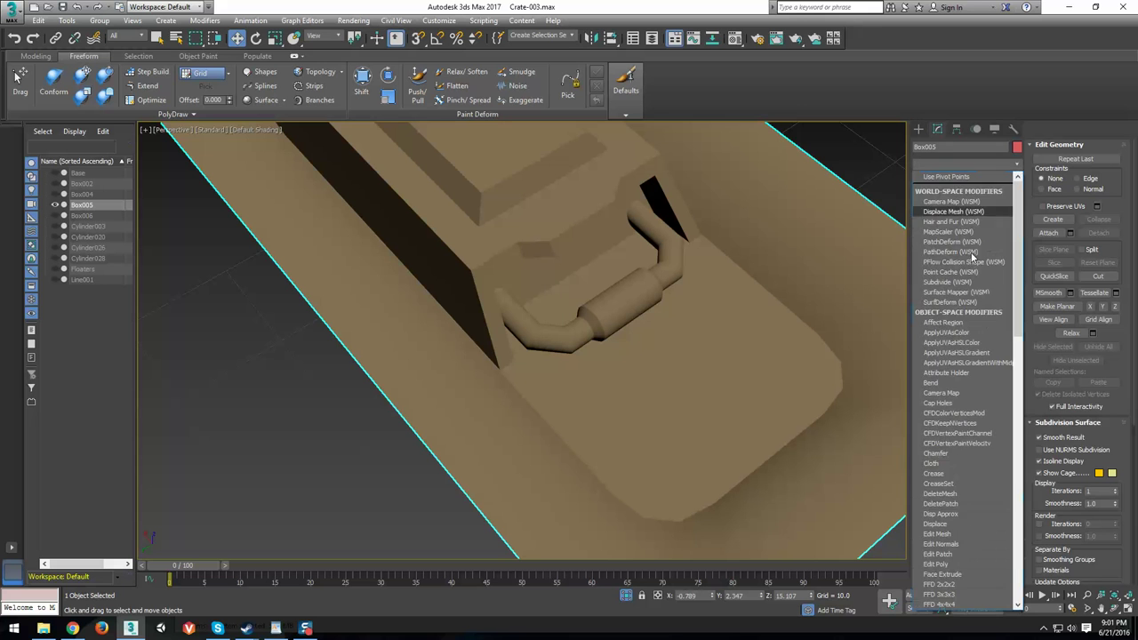
key(o)
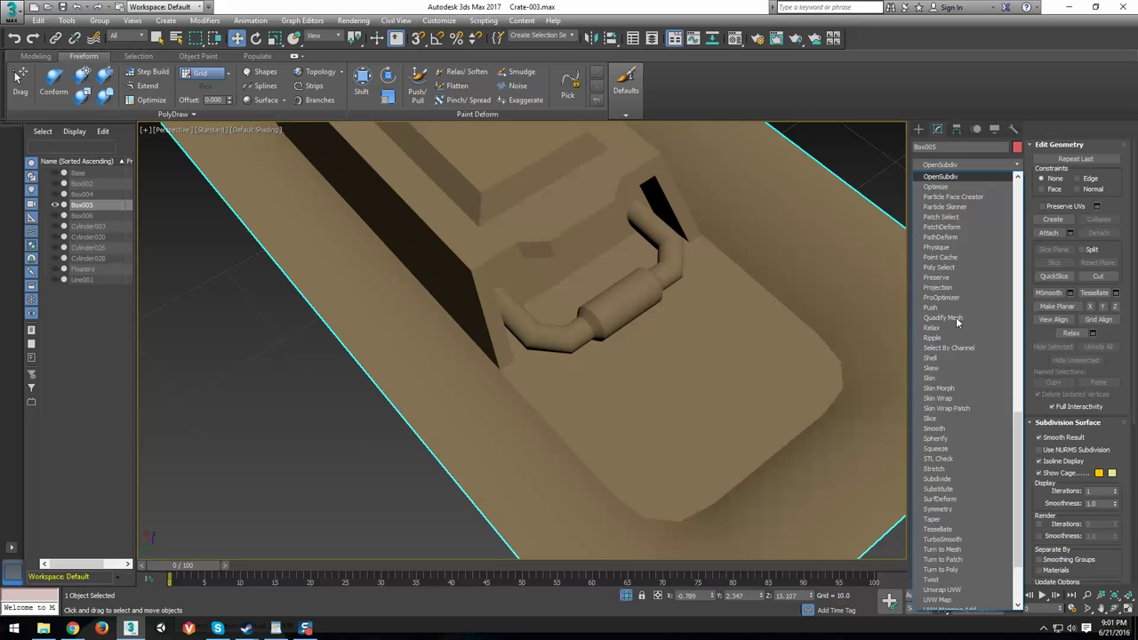
click(965, 176)
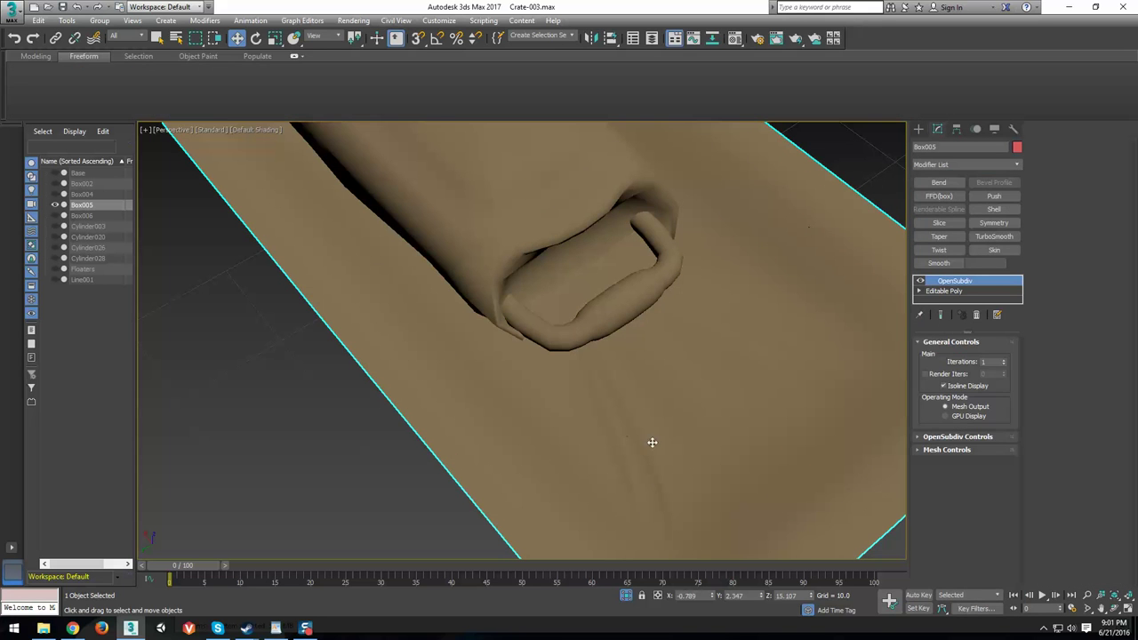
Show the handle piece's edges, turn off Isoline Display in OpenSubdiv and set its iterations to 2.
middle_drag(693, 413, 632, 424)
key(F4)
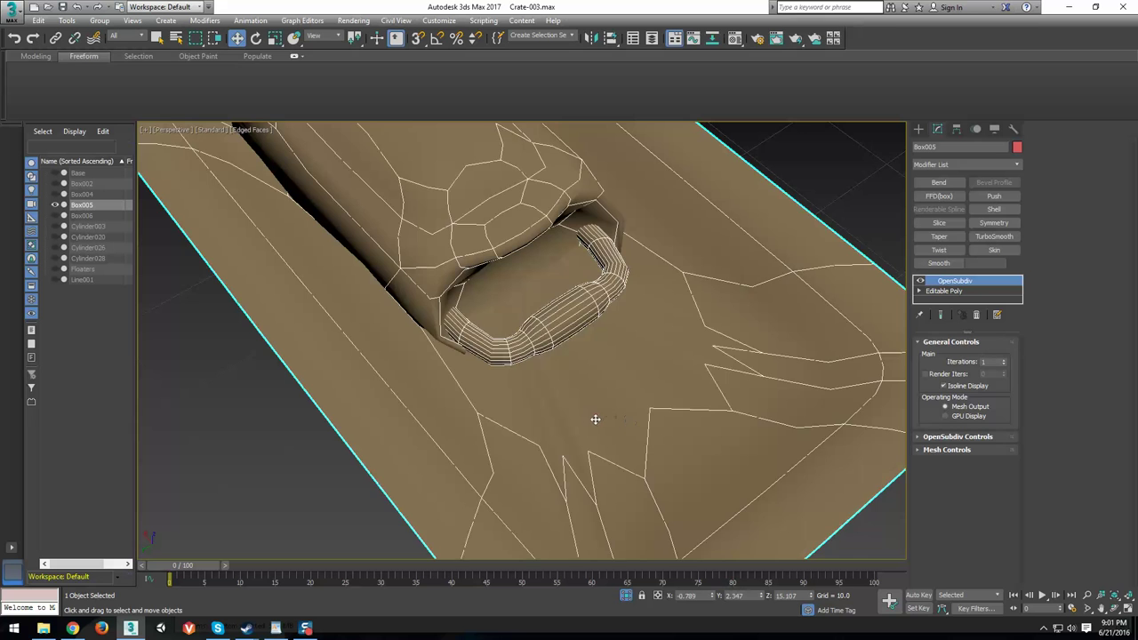
scroll(591, 420, up, 3)
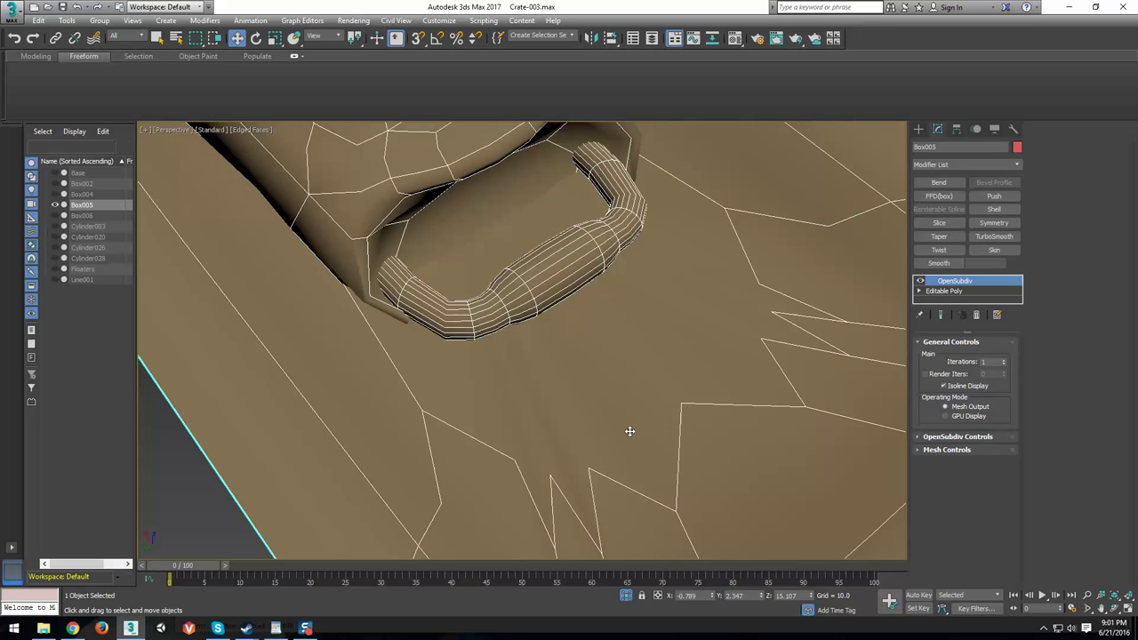
click(961, 388)
alt+middle_drag(634, 411, 613, 391)
click(1004, 359)
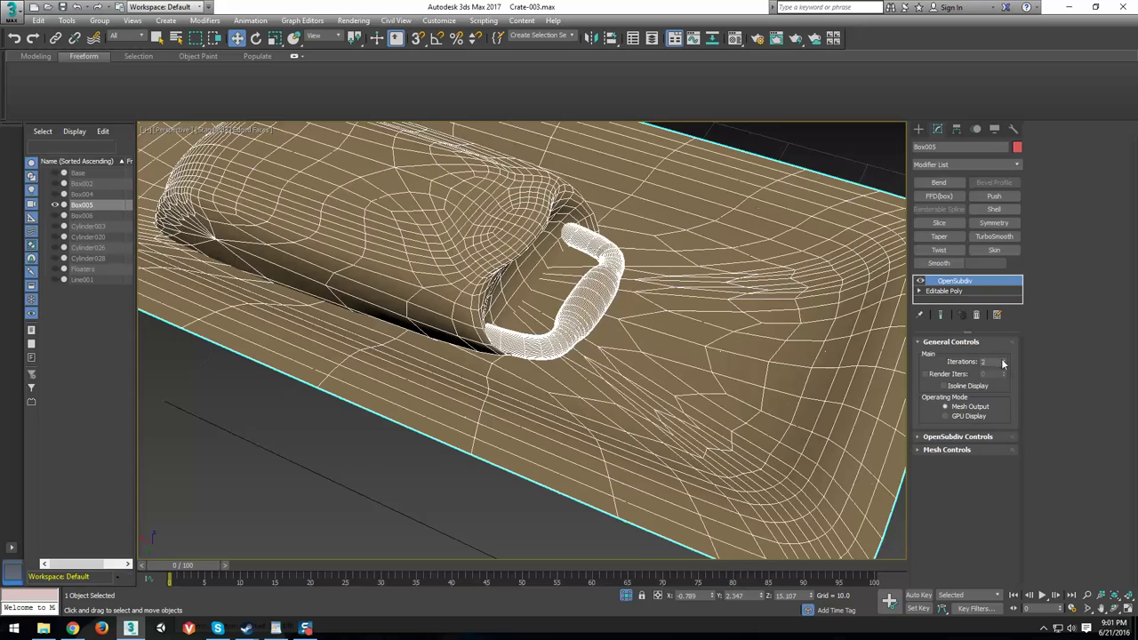
Examine the subdivided handle piece with and without edges, and compare it with the unsmoothed base mesh.
scroll(571, 389, down, 4)
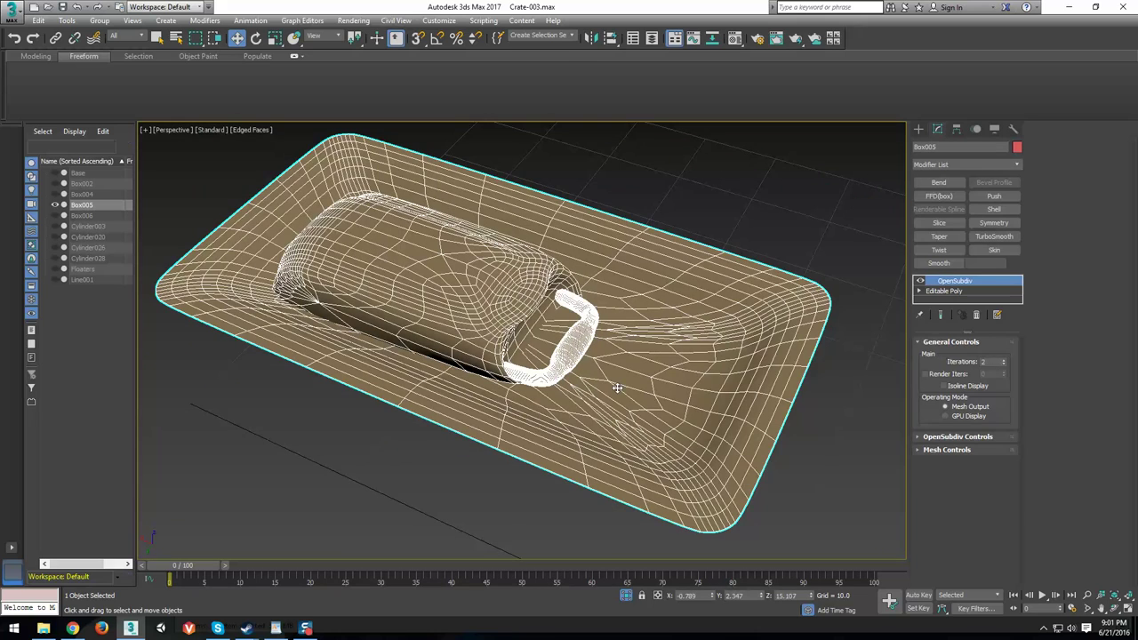
alt+middle_drag(617, 387, 654, 385)
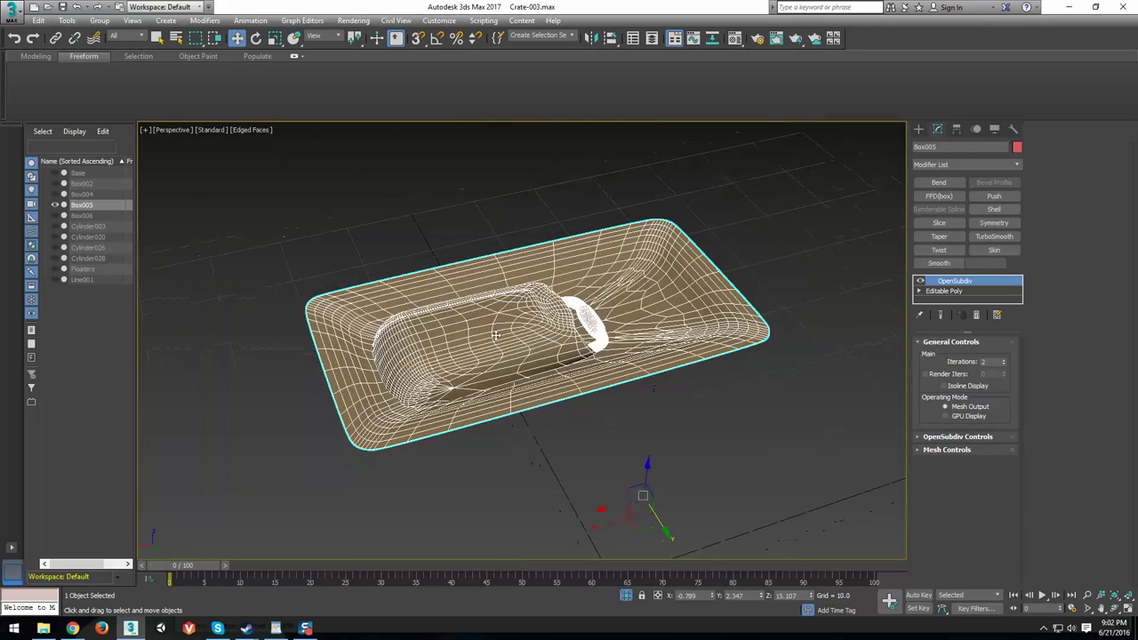
scroll(531, 396, up, 6)
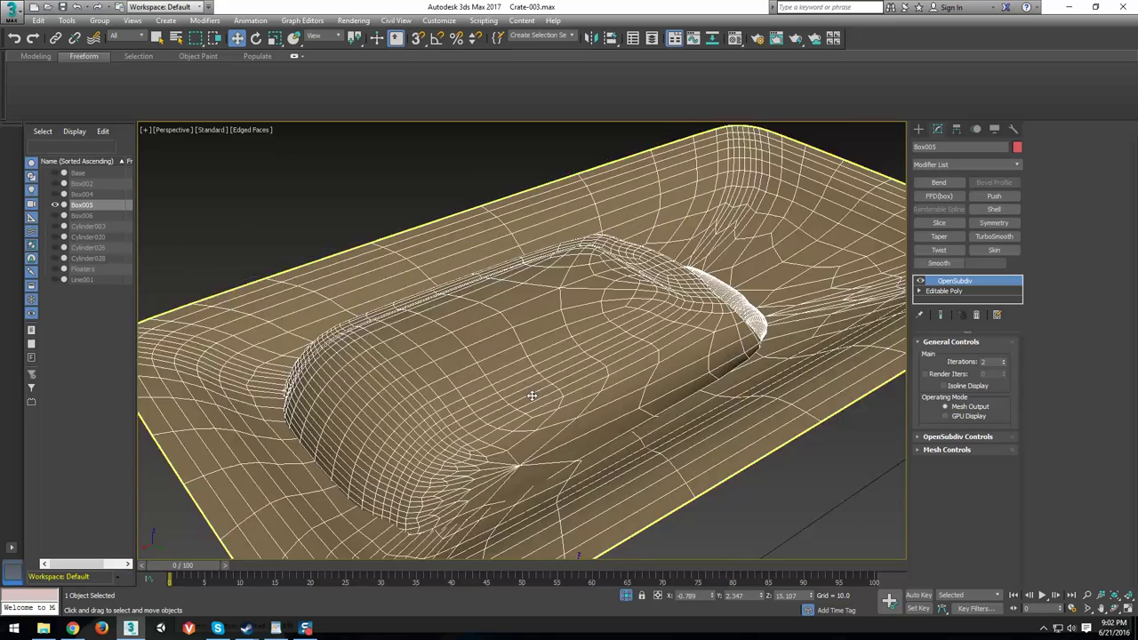
mouse_move(532, 395)
alt+middle_down()
mouse_move(525, 413)
mouse_move(697, 382)
mouse_move(579, 393)
mouse_move(654, 361)
alt+middle_up()
key(F4)
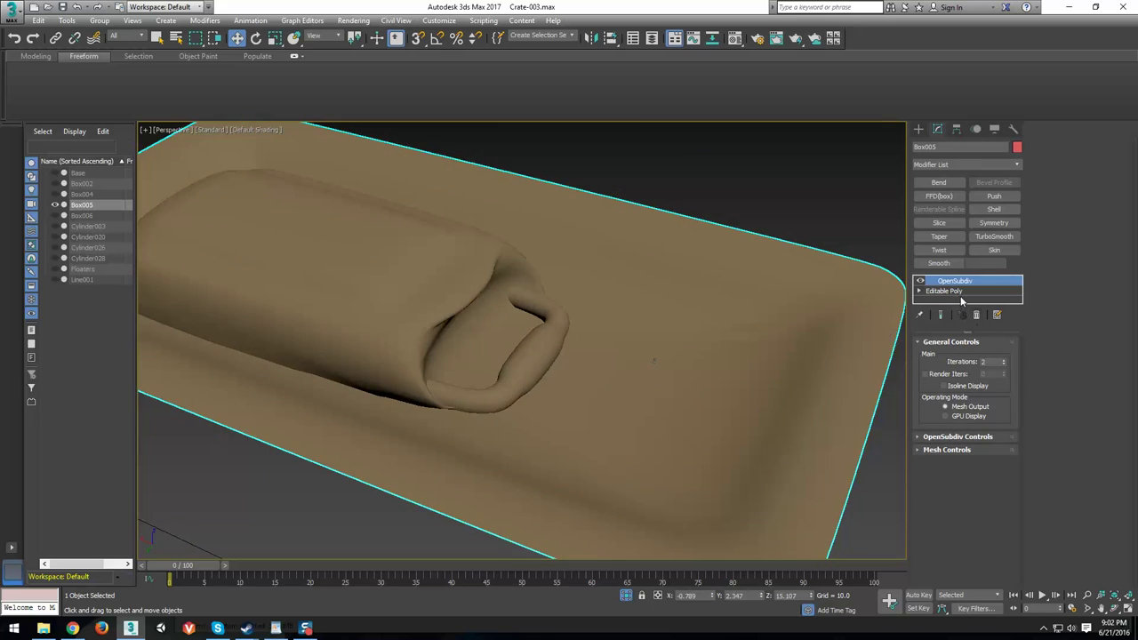
click(945, 290)
middle_drag(322, 345, 455, 316)
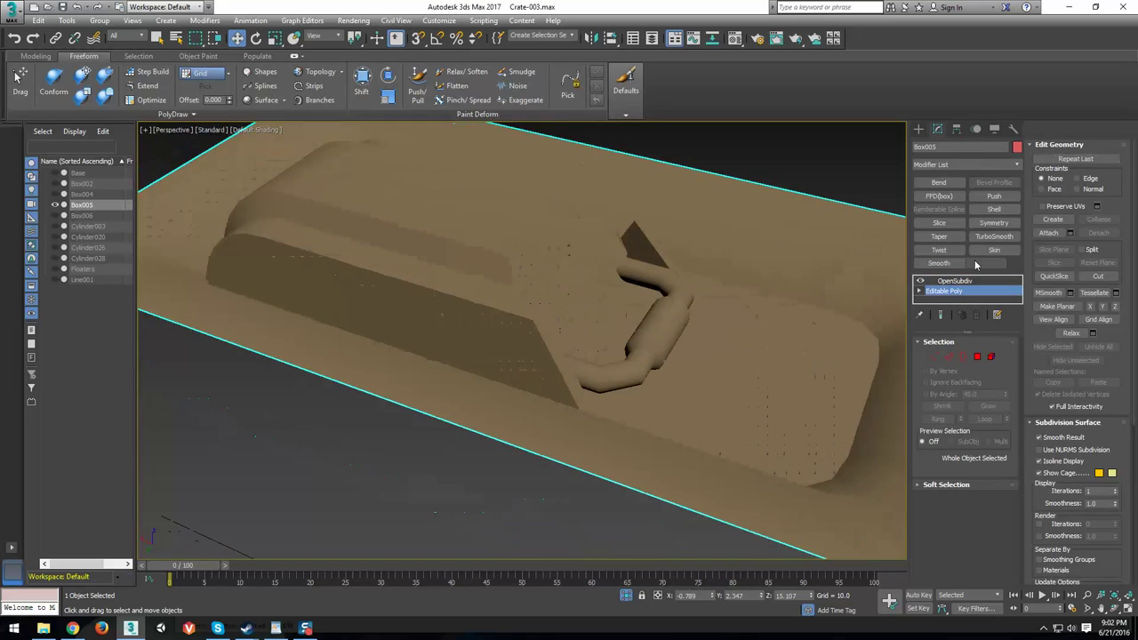
click(940, 315)
click(940, 315)
click(941, 315)
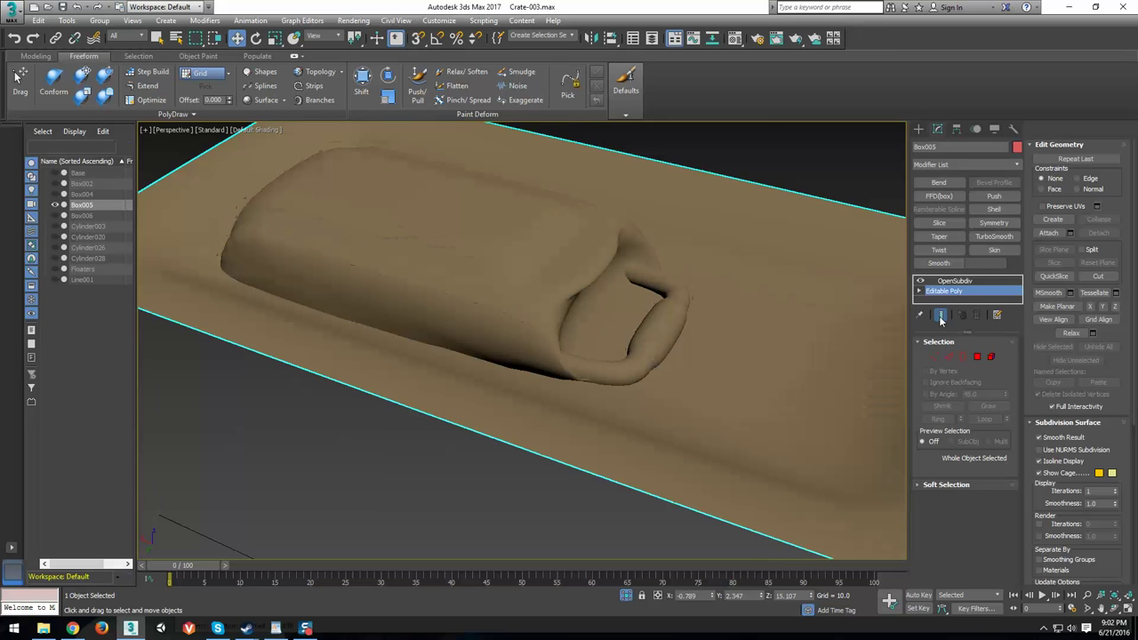
click(940, 314)
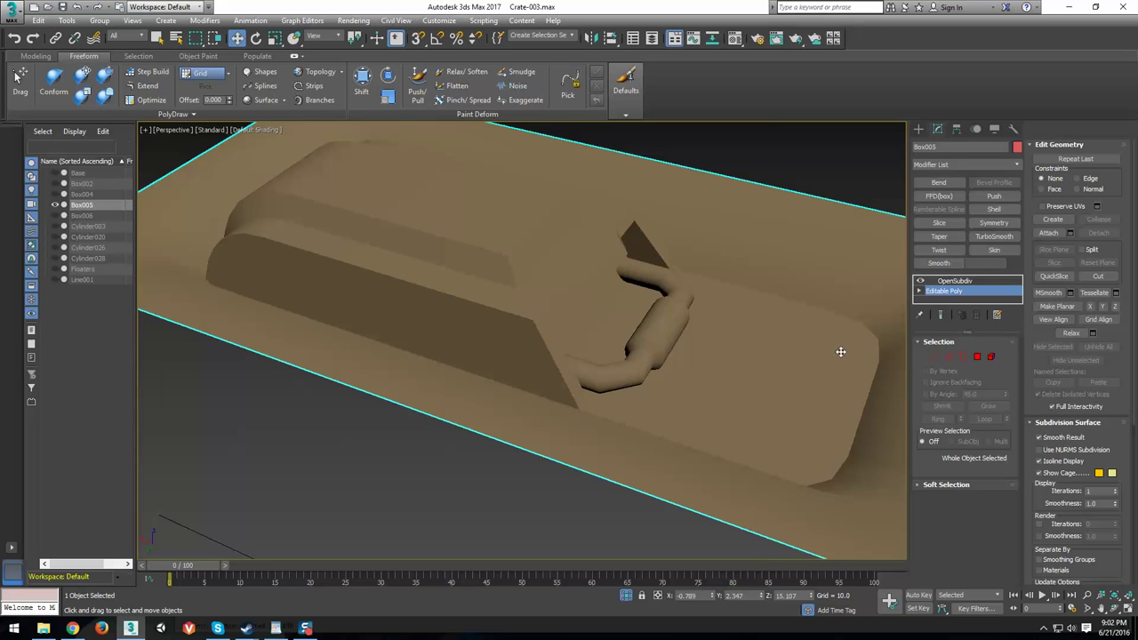
click(941, 315)
click(940, 315)
In the base Editable Poly, select the edge loop around the recess's upper rim and set its crease to 1.0.
key(F4)
alt+middle_drag(861, 320, 671, 362)
scroll(670, 363, down, 3)
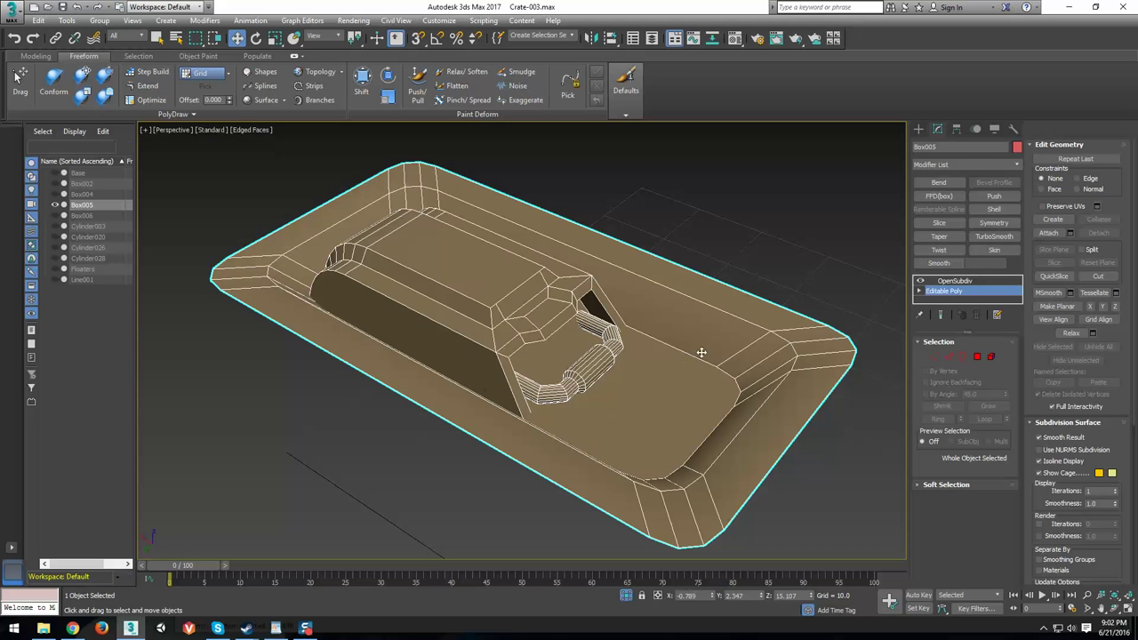
click(949, 357)
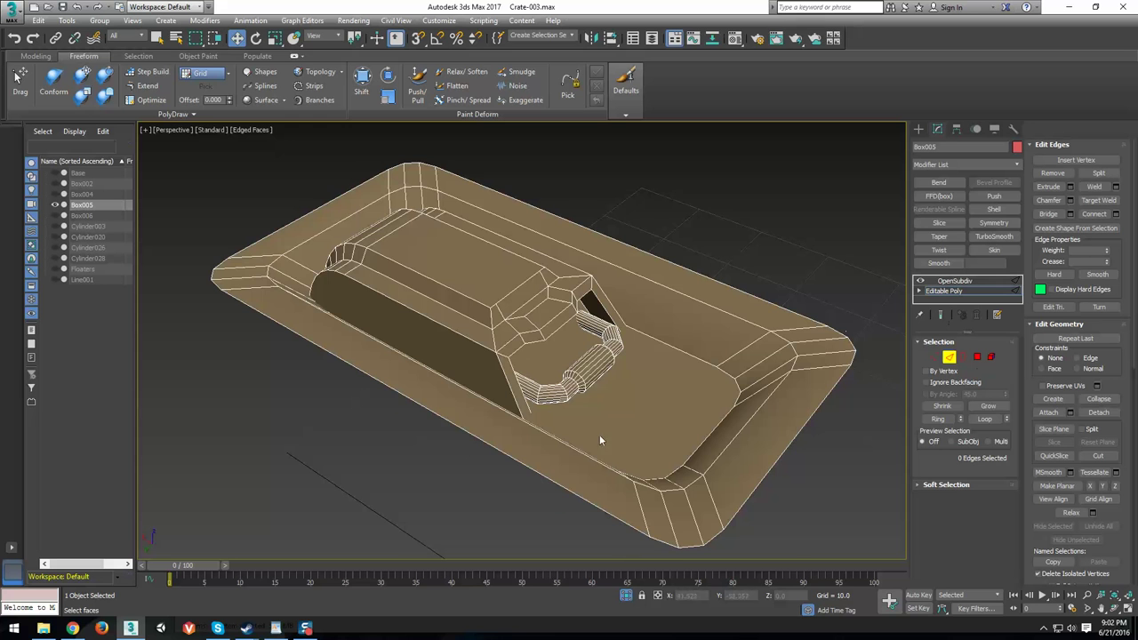
alt+middle_drag(599, 440, 665, 380)
double_click(637, 297)
scroll(665, 379, up, 4)
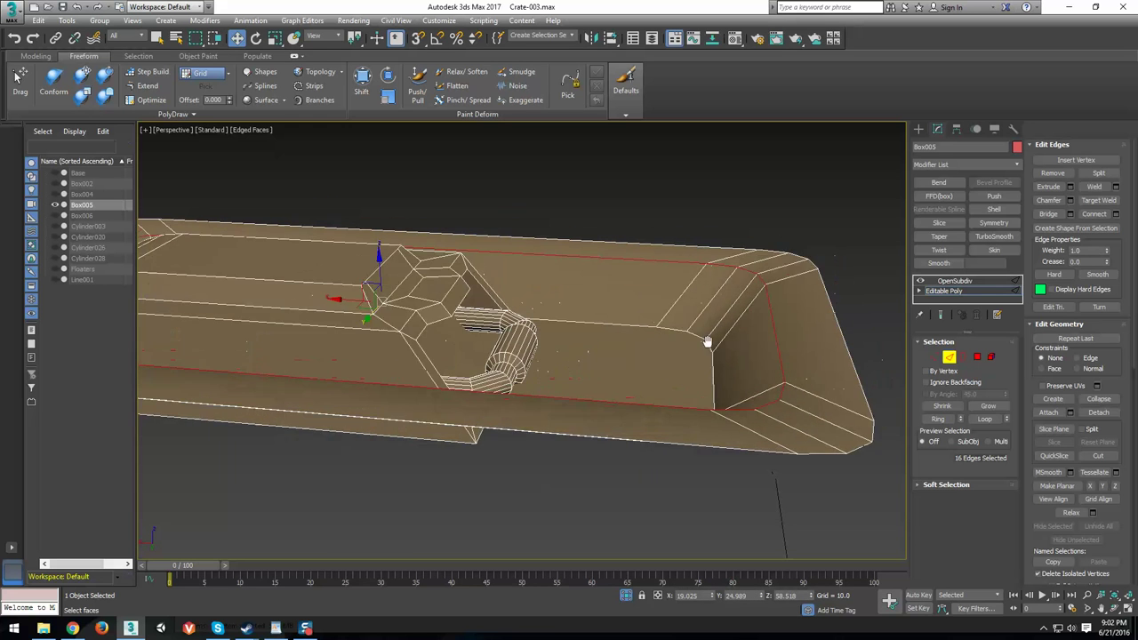
middle_drag(706, 341, 654, 377)
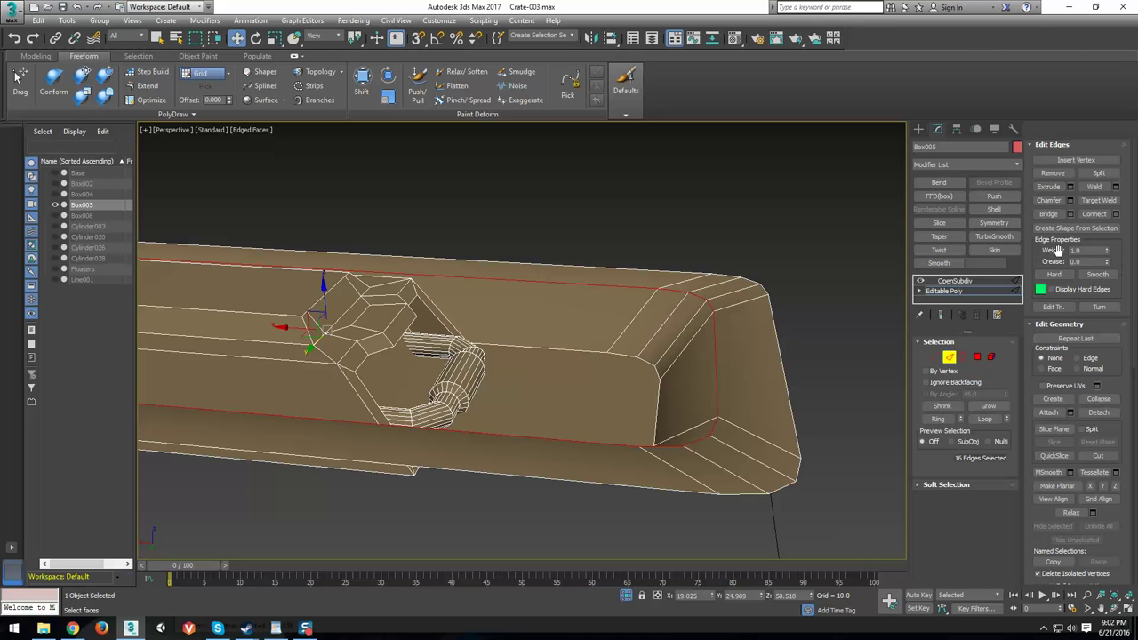
middle_drag(371, 310, 506, 317)
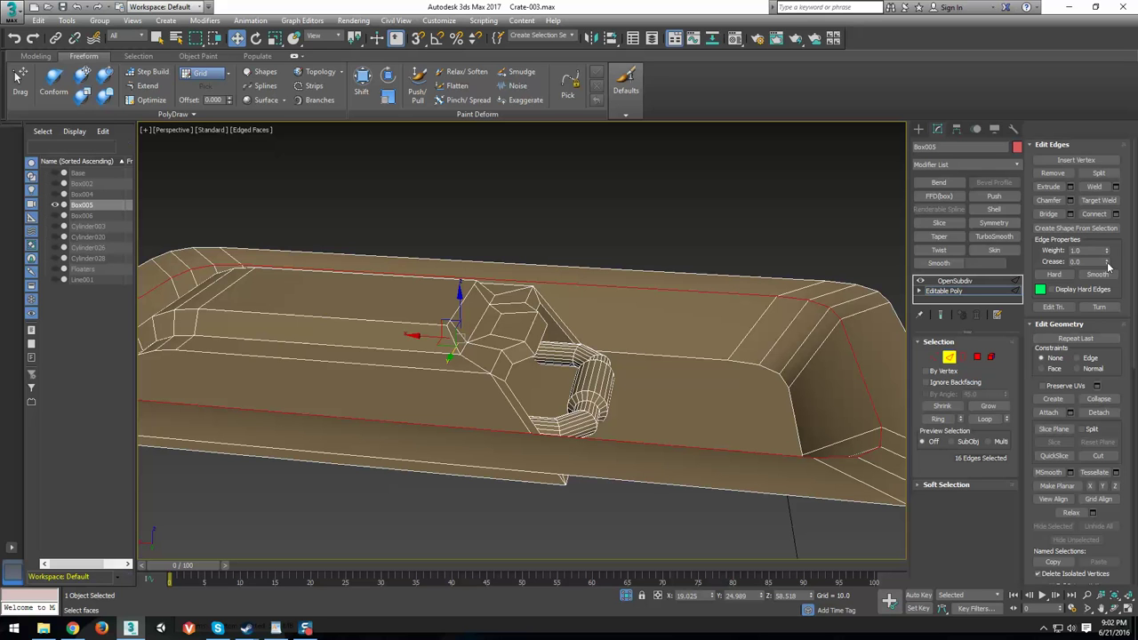
drag(1107, 264, 1108, 238)
click(949, 357)
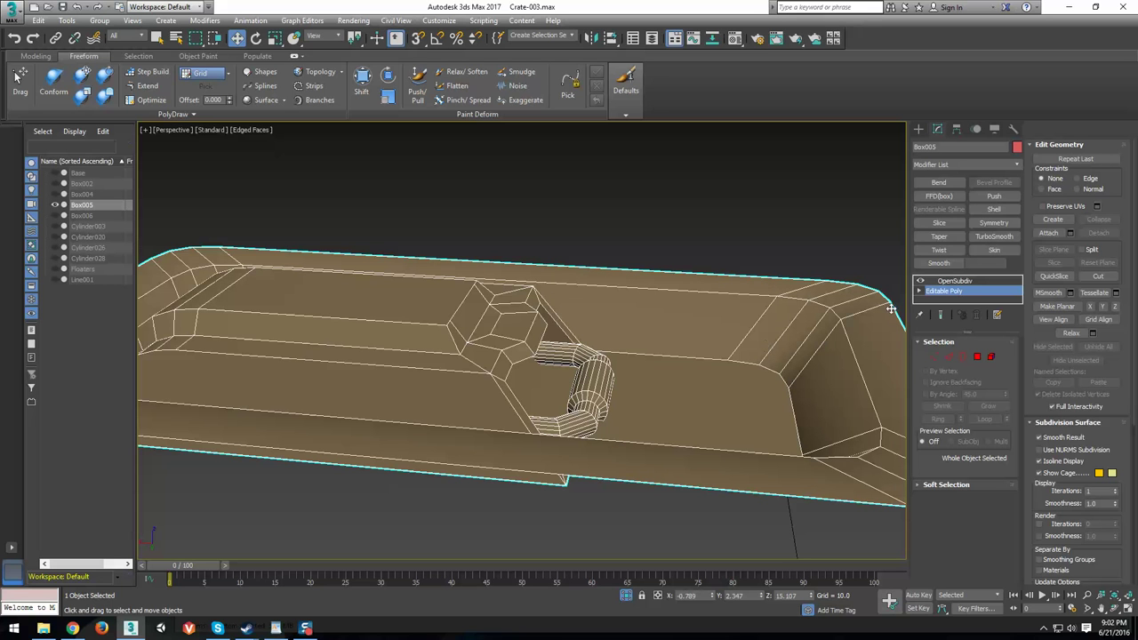
Examine the creased recess corner with OpenSubdiv on and off, from close up and from the side.
click(948, 282)
middle_drag(800, 382, 618, 402)
scroll(619, 400, up, 3)
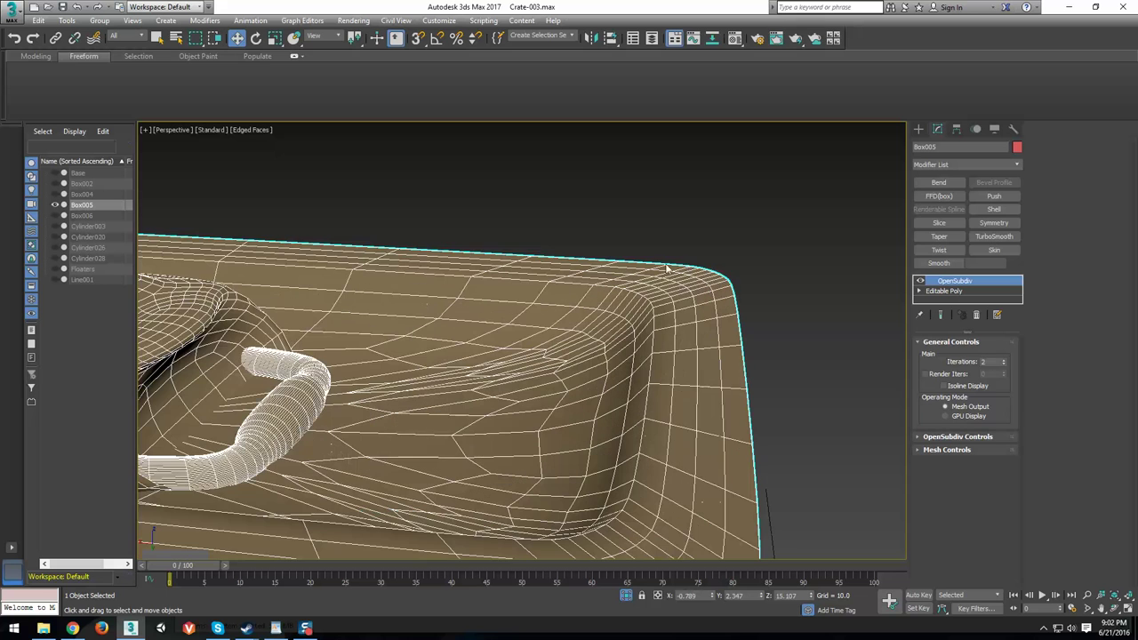
scroll(642, 344, up, 6)
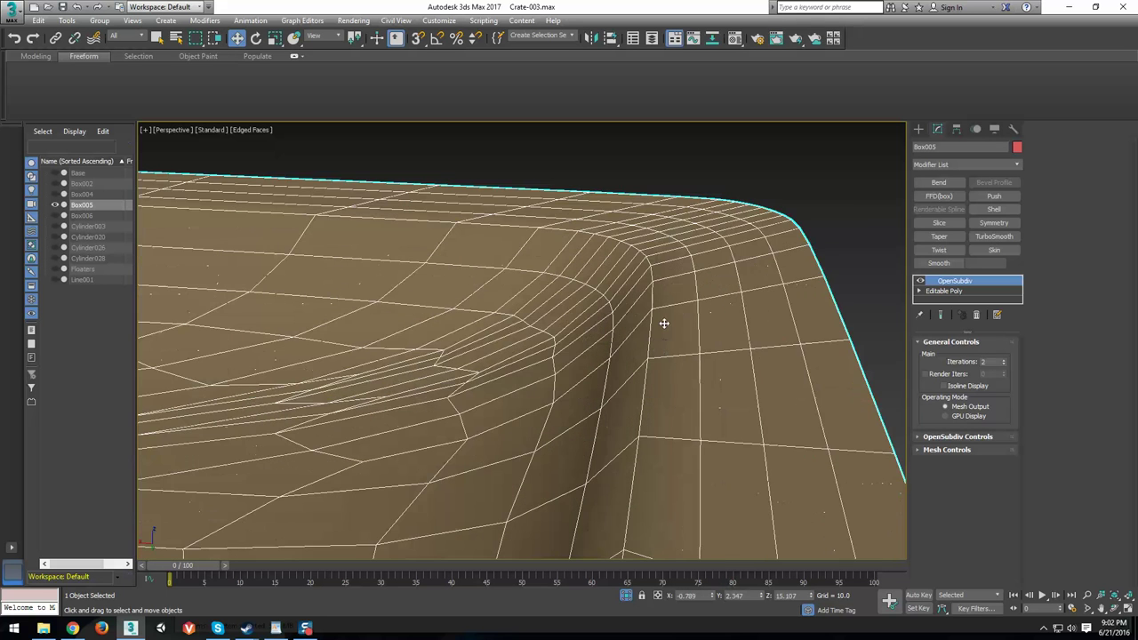
click(920, 281)
click(921, 281)
click(921, 281)
click(920, 280)
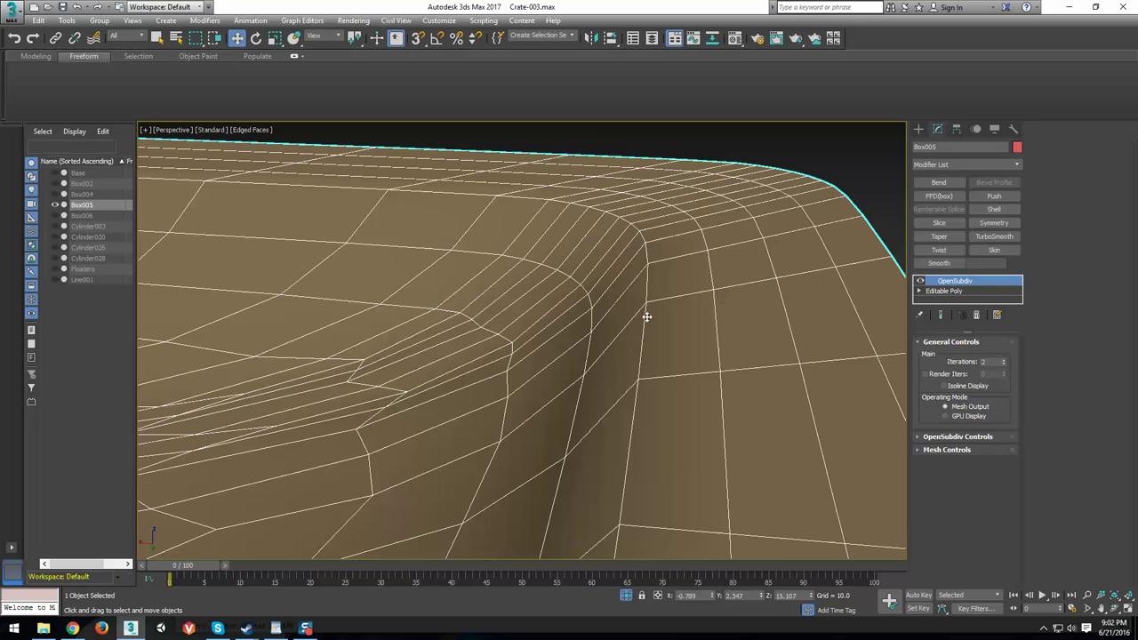
scroll(661, 373, down, 3)
middle_drag(660, 376, 699, 304)
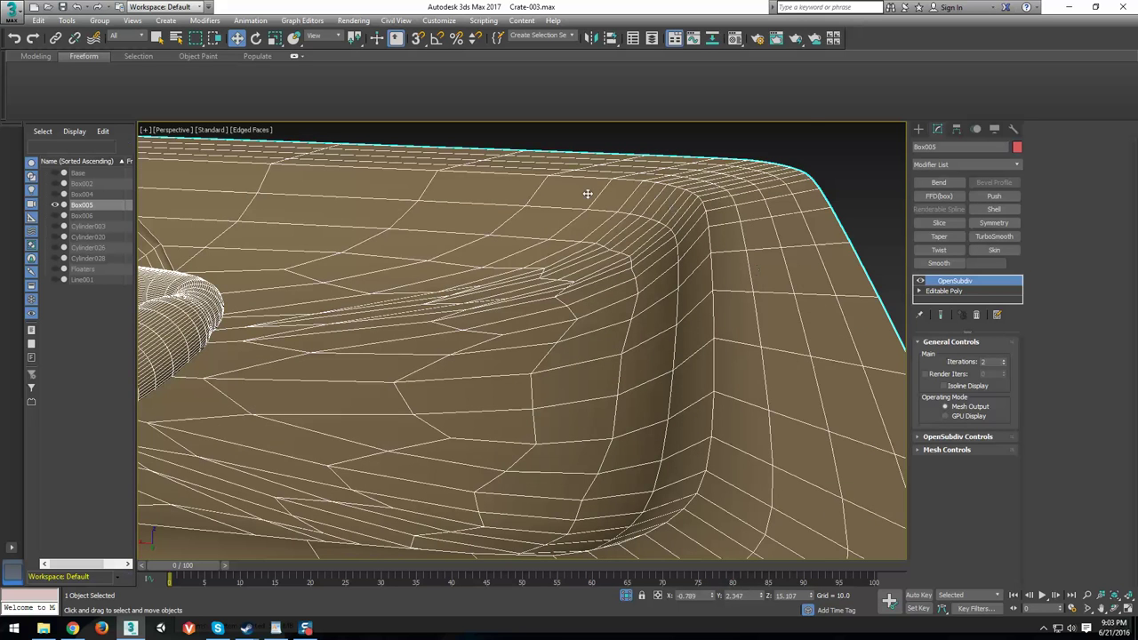
scroll(734, 342, up, 2)
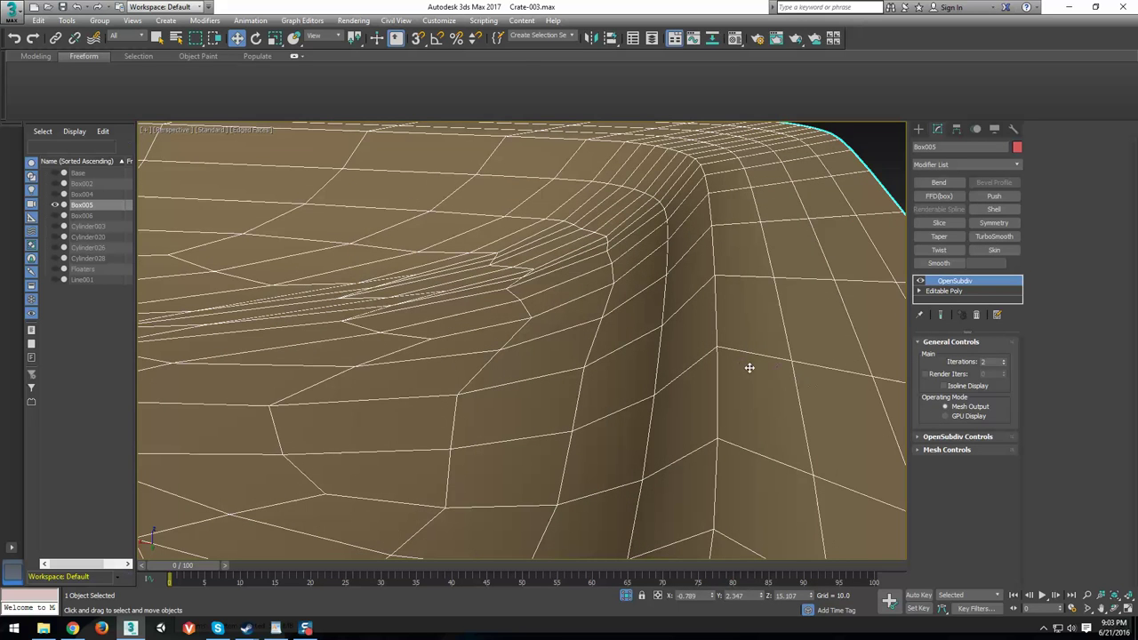
alt+middle_drag(667, 422, 712, 313)
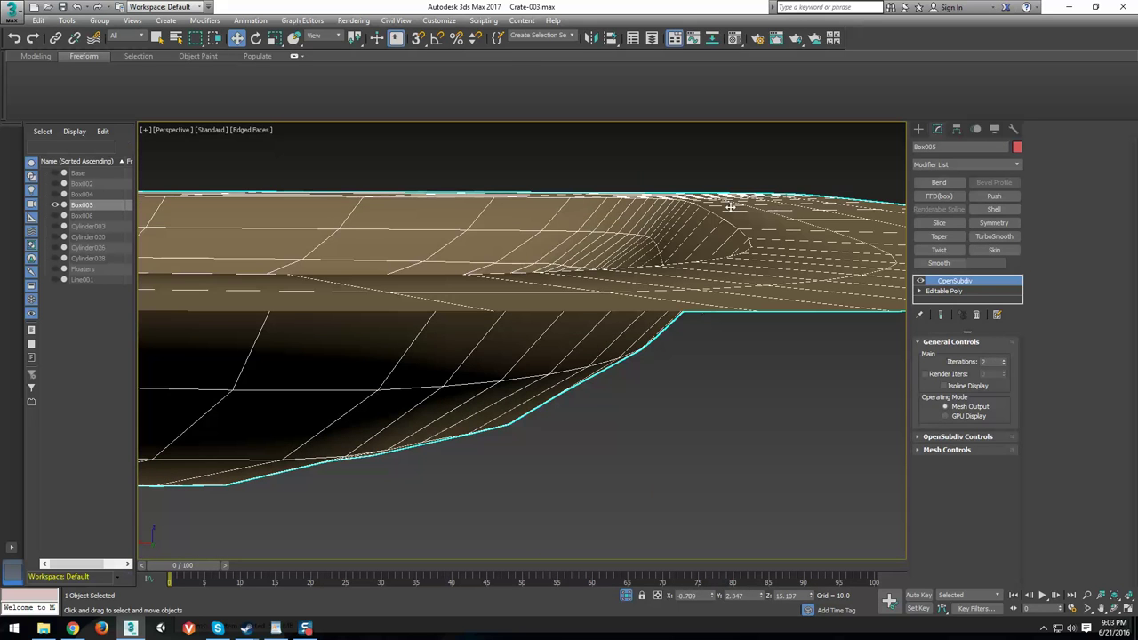
Switch off OpenSubdiv, try a TurboSmooth modifier in its place for comparison, and delete it.
click(920, 281)
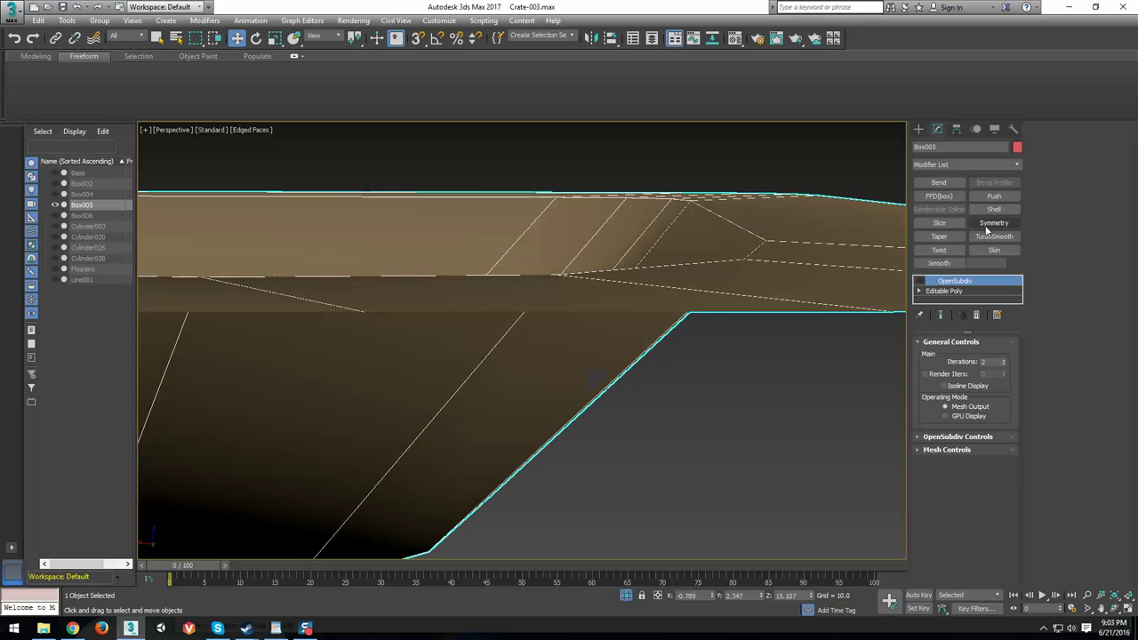
click(984, 236)
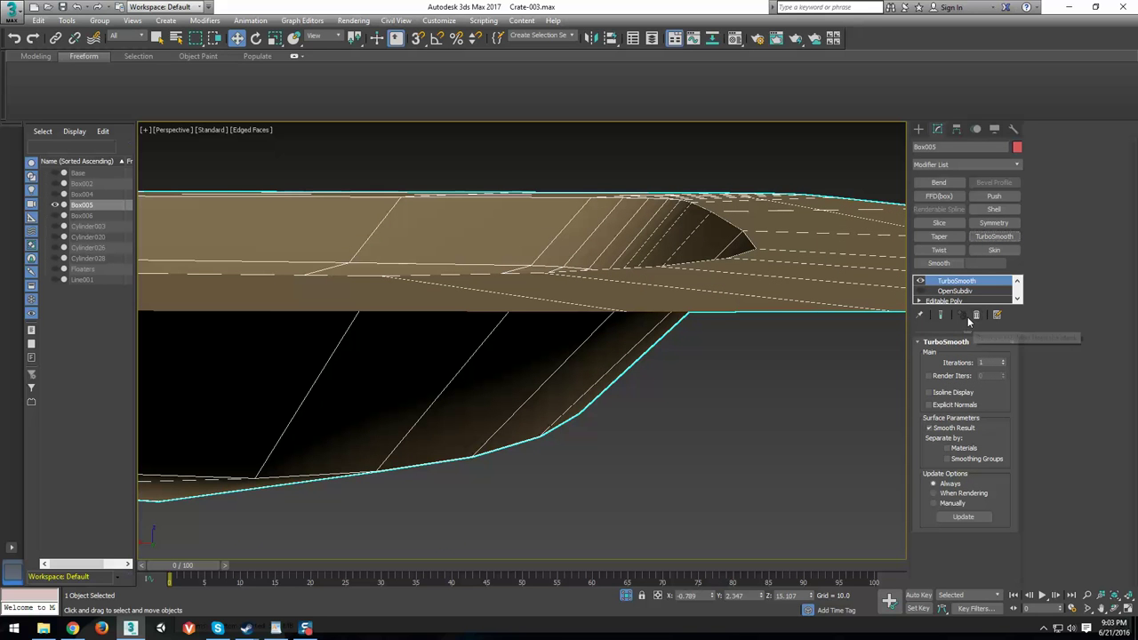
click(975, 314)
Add TurboSmooth with 2 iterations above the active OpenSubdiv, then disable TurboSmooth and return to the OpenSubdiv level.
click(991, 238)
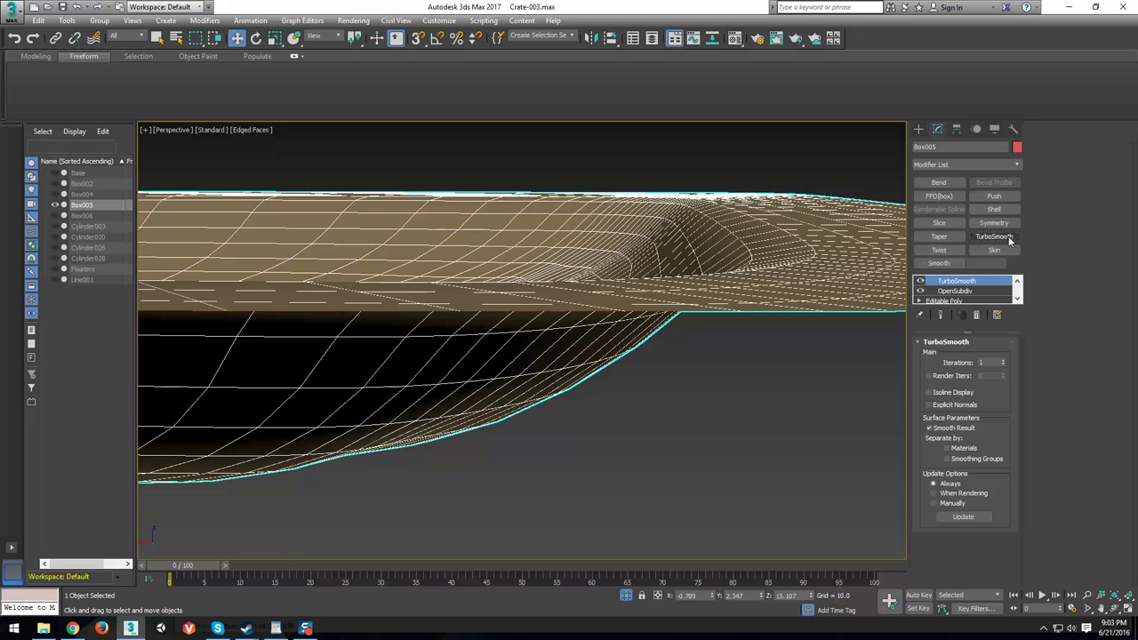
click(1002, 360)
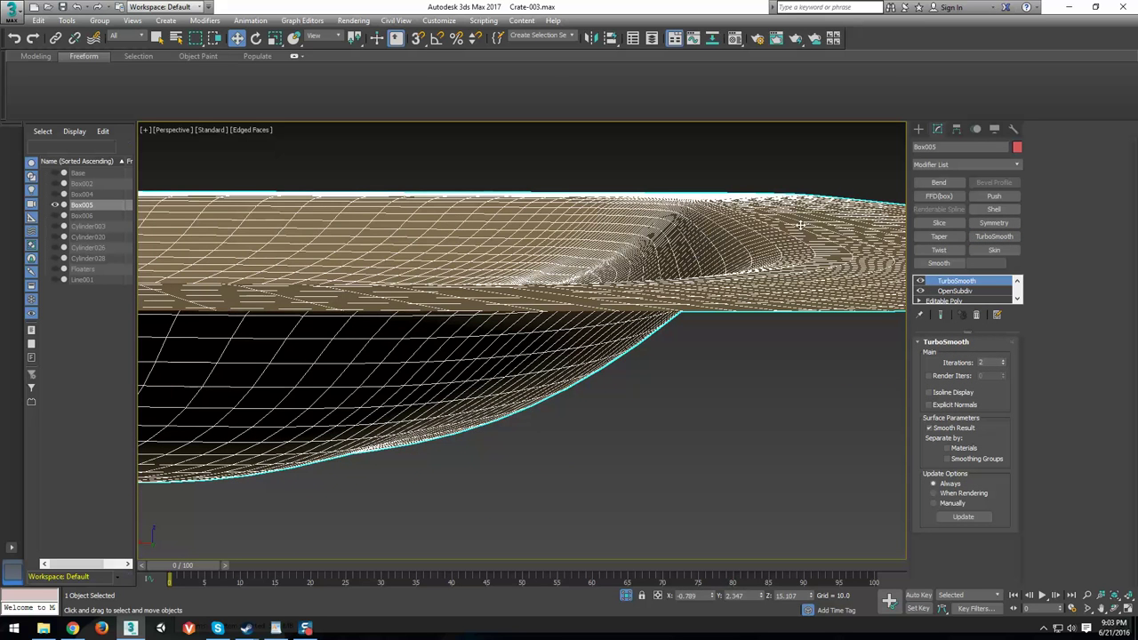
click(920, 281)
click(955, 291)
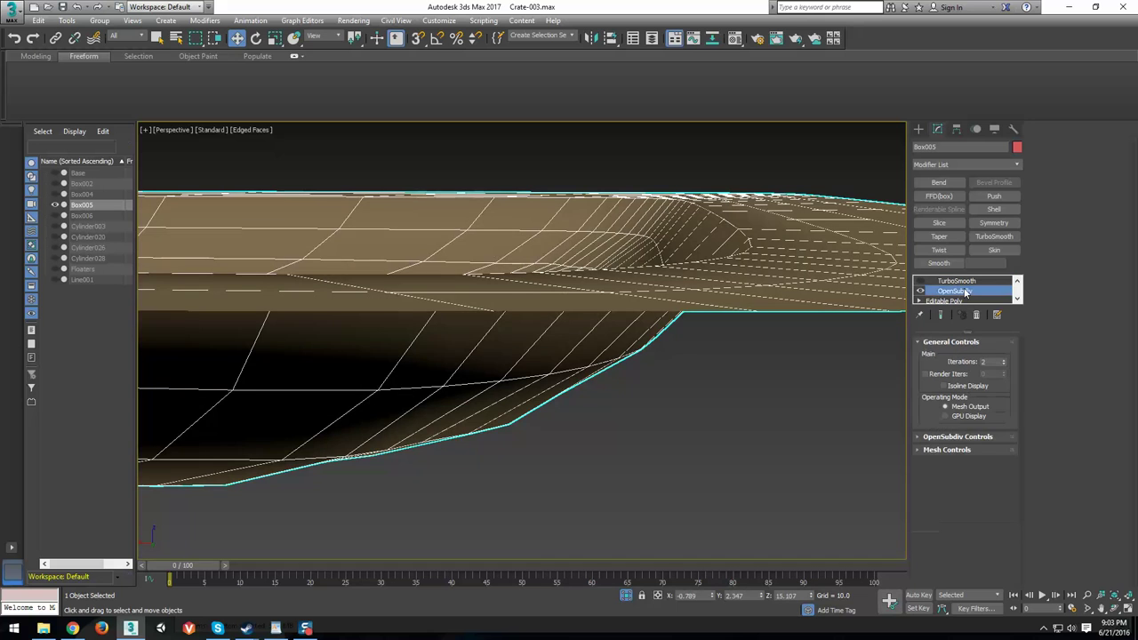
Switch off OpenSubdiv, select all edges of the base Editable Poly and raise their crease value.
scroll(788, 267, up, 5)
alt+middle_drag(852, 257, 750, 288)
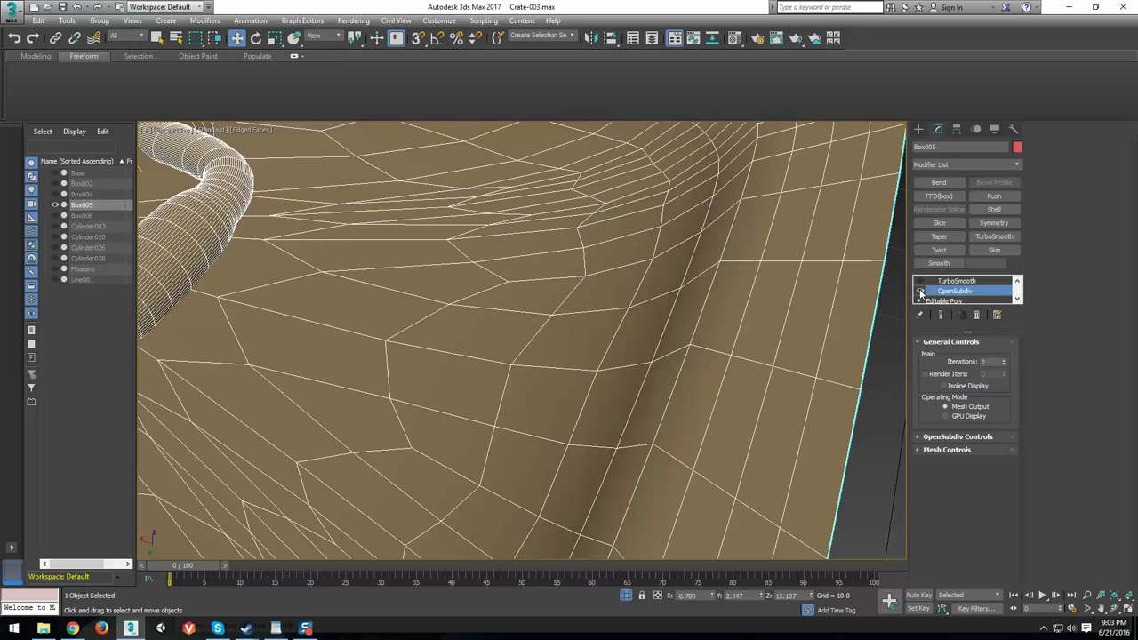
scroll(729, 360, down, 6)
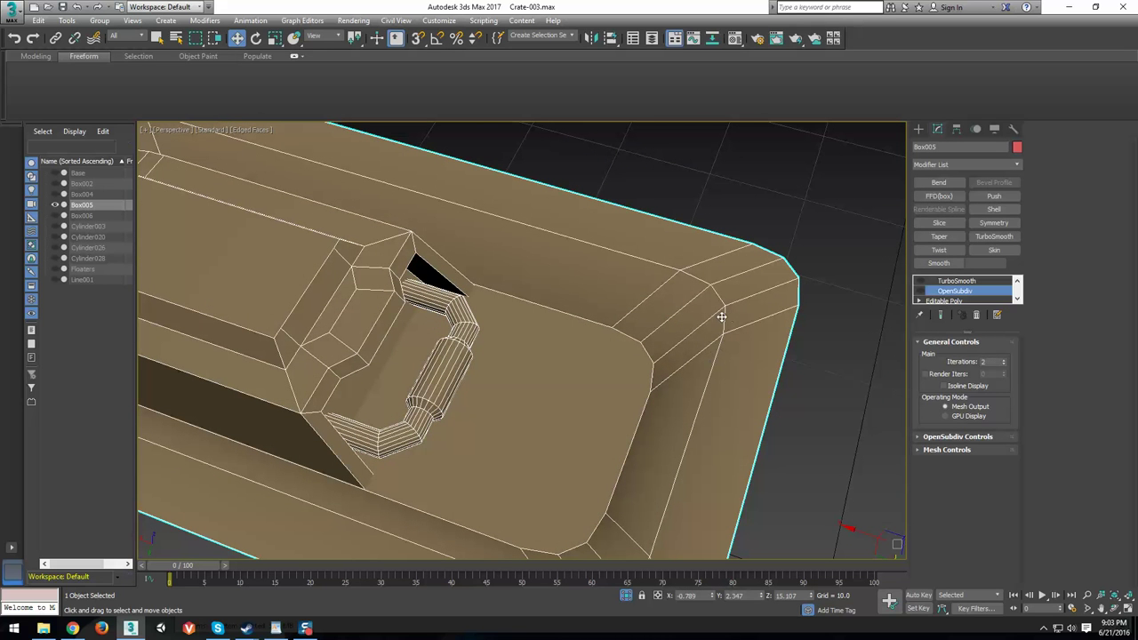
alt+middle_drag(702, 361, 745, 343)
click(994, 302)
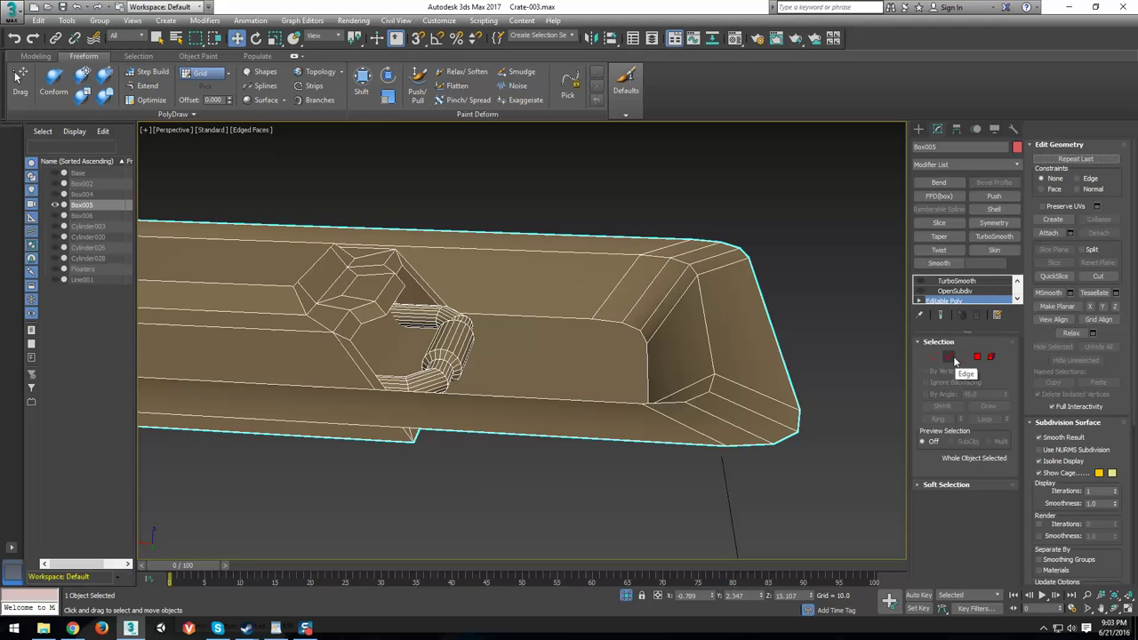
click(953, 358)
alt+middle_drag(590, 334, 629, 336)
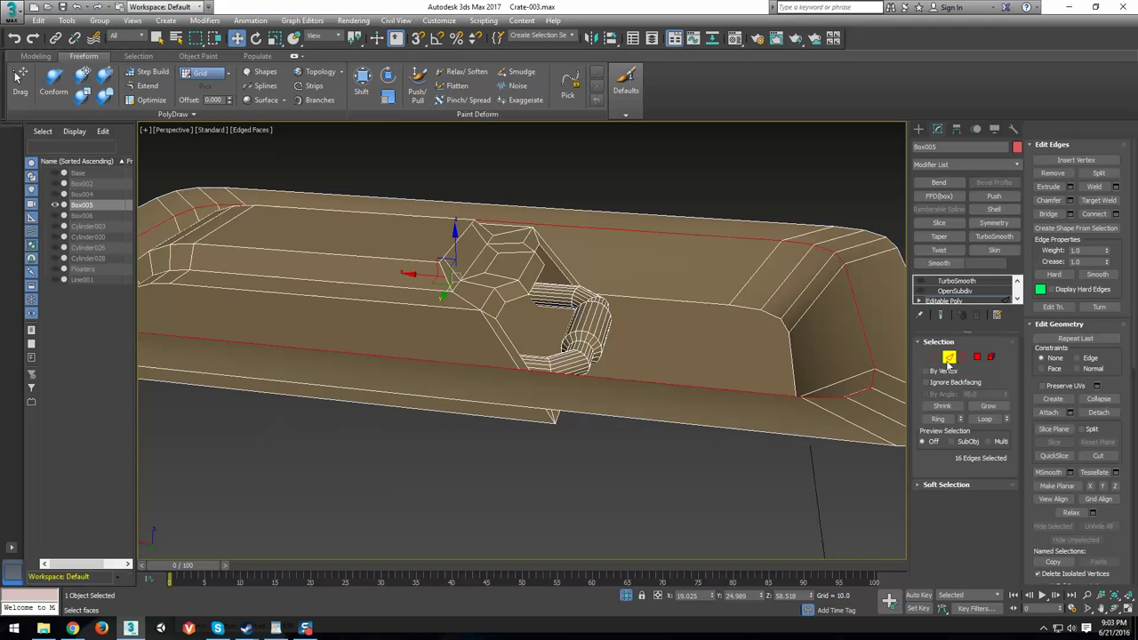
key(ctrl+a)
alt+middle_drag(779, 333, 702, 352)
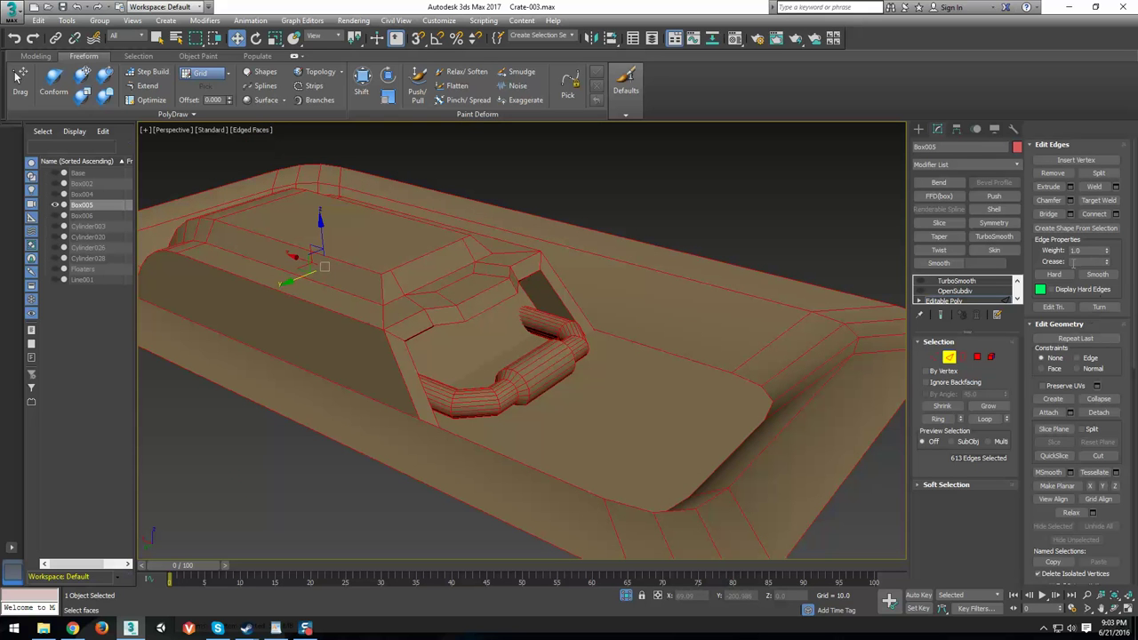
click(1107, 264)
click(950, 359)
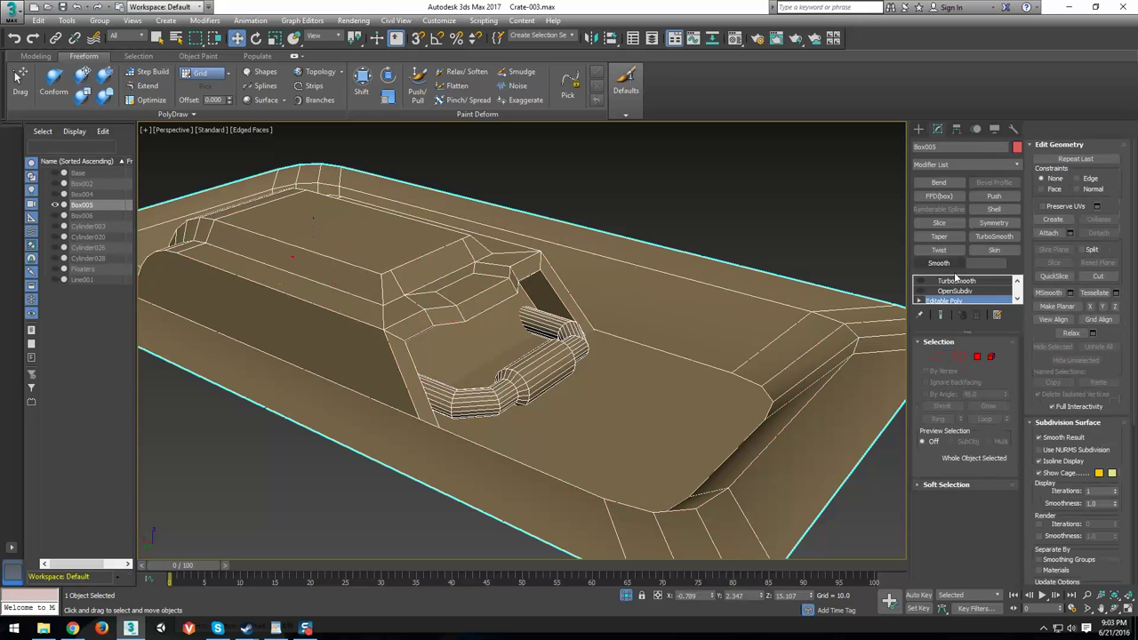
Return to OpenSubdiv with the modifier switched on and inspect the creased handle piece with and without edges displayed.
click(942, 292)
key(F4)
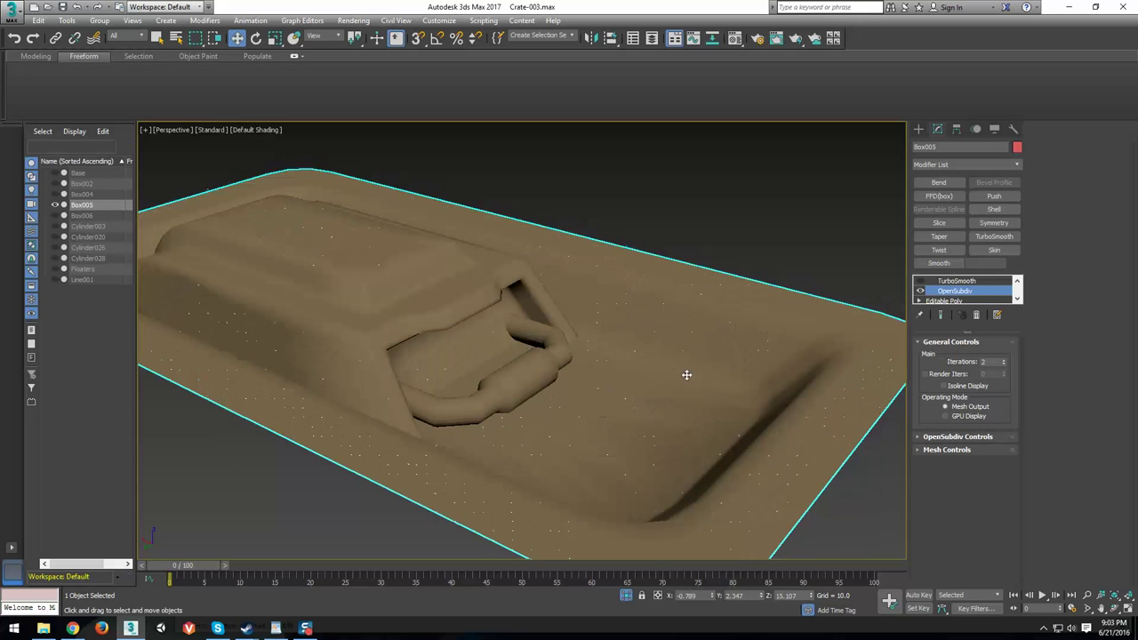
mouse_move(685, 376)
middle_down()
mouse_move(557, 382)
mouse_move(693, 383)
mouse_move(790, 364)
mouse_move(747, 381)
mouse_move(738, 370)
middle_up()
key(F4)
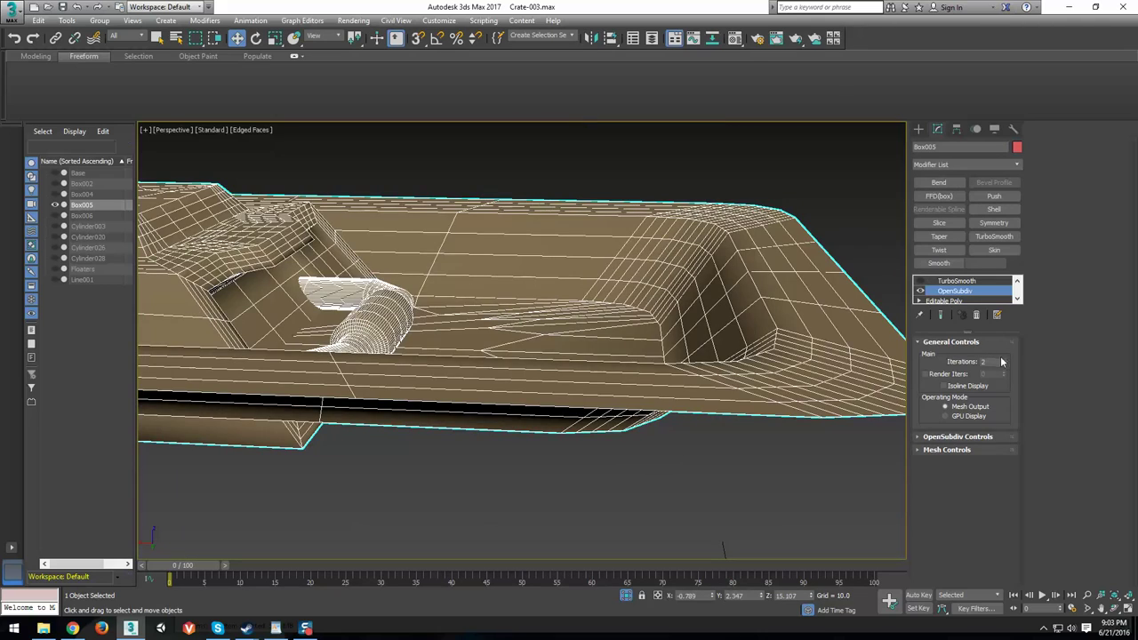
Set the OpenSubdiv iterations to 4 and inspect the smoothed recess corners and handle bar without edges displayed.
click(1006, 361)
alt+middle_drag(800, 330, 741, 291)
alt+middle_drag(491, 366, 444, 426)
scroll(426, 391, up, 2)
middle_drag(373, 352, 688, 353)
alt+middle_drag(494, 242, 621, 303)
scroll(694, 324, up, 3)
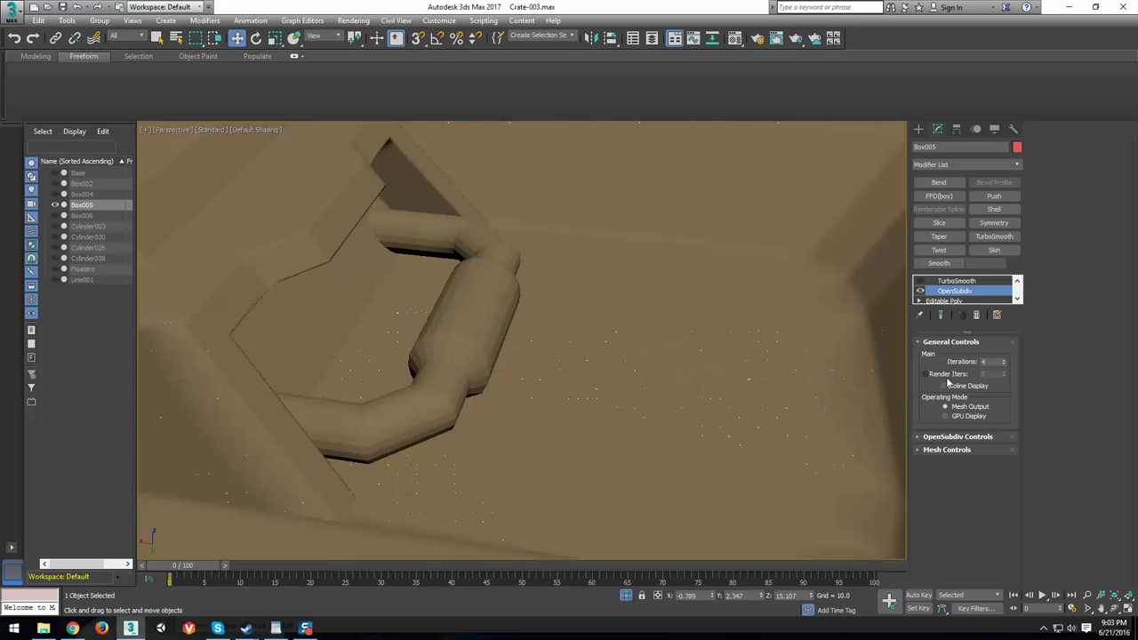
scroll(685, 338, down, 3)
scroll(790, 338, up, 3)
scroll(790, 338, up, 4)
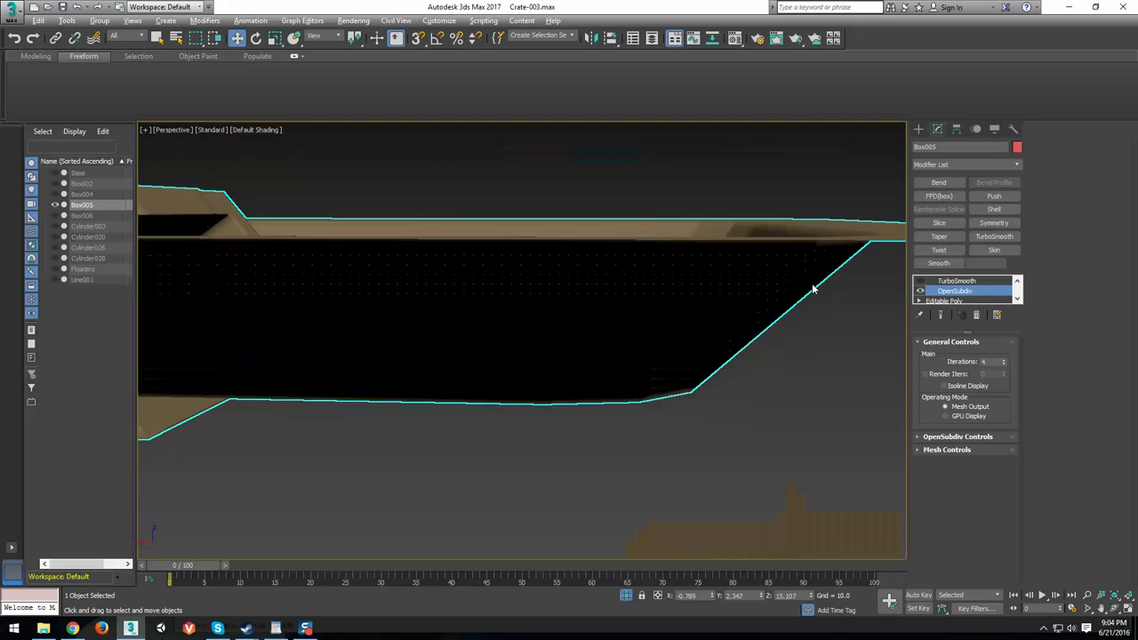
scroll(813, 287, down, 1)
alt+middle_drag(751, 411, 612, 265)
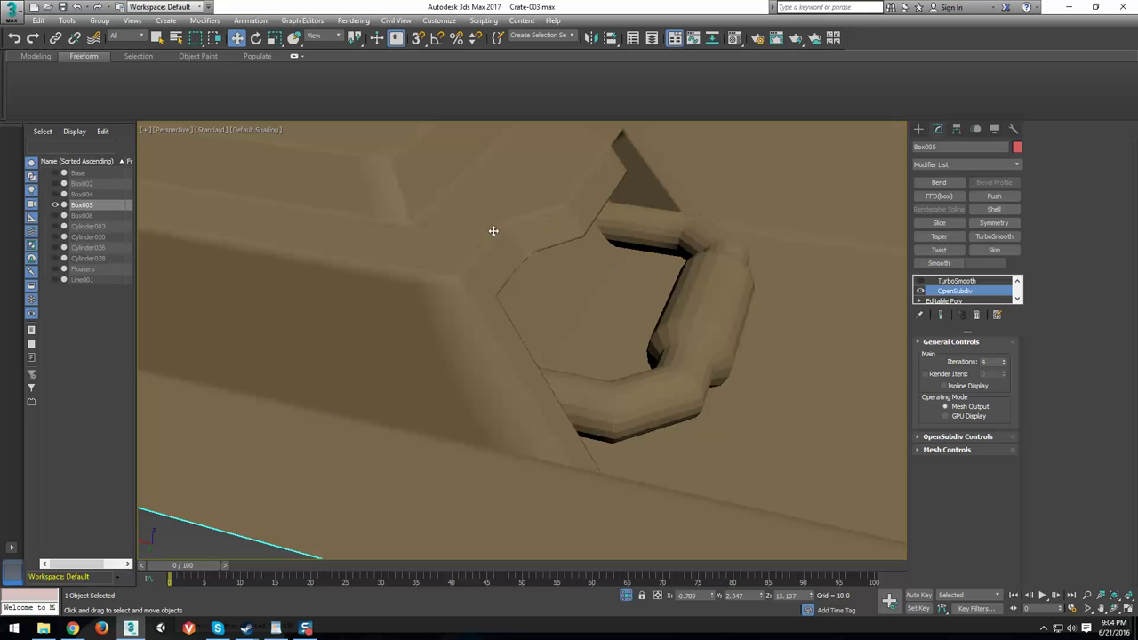
alt+middle_drag(663, 317, 741, 255)
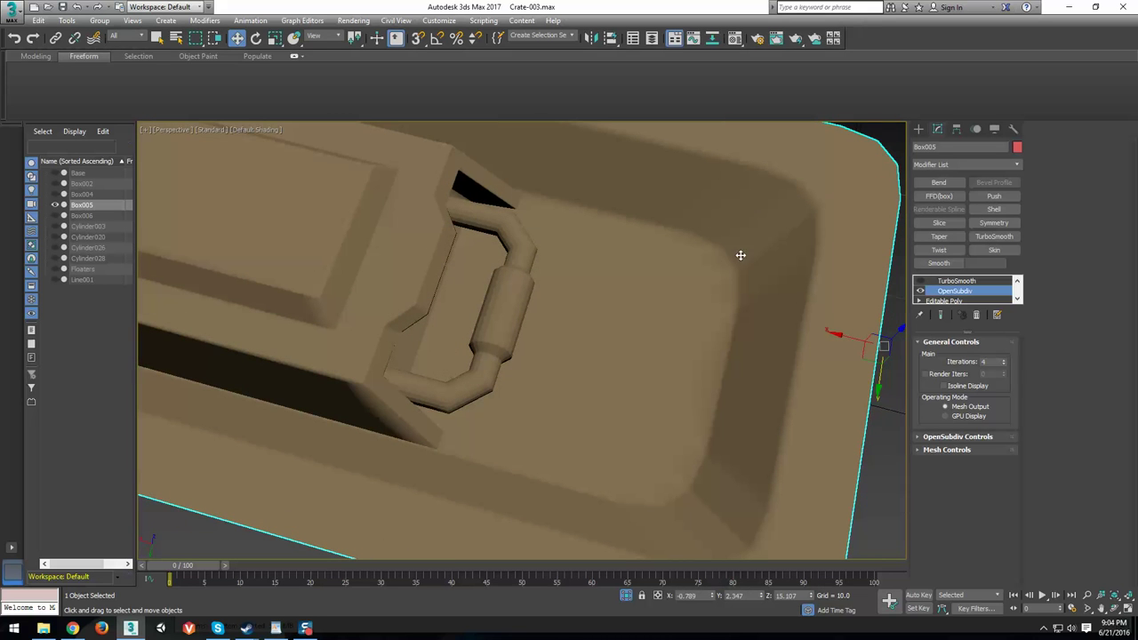
In the base Editable Poly's edge level, display edges and select the ring of edges across the recess's inner corner walls.
click(957, 300)
click(949, 356)
mouse_move(722, 302)
alt+middle_down()
mouse_move(754, 280)
mouse_move(708, 212)
alt+middle_up()
key(F4)
alt+middle_drag(732, 263, 722, 270)
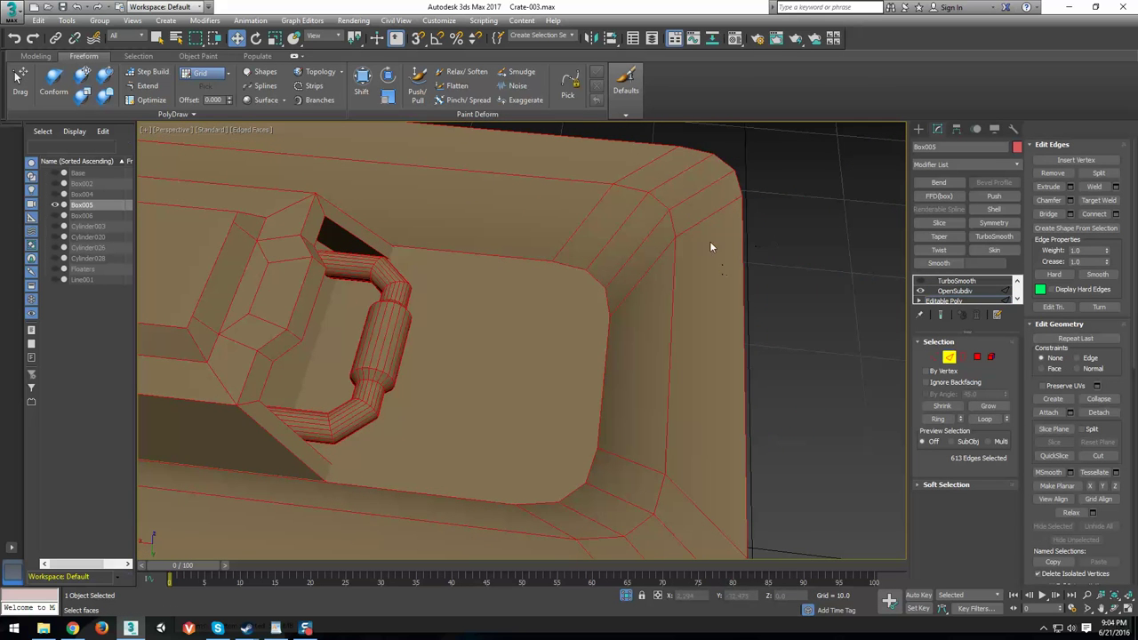
alt+middle_drag(623, 335, 629, 330)
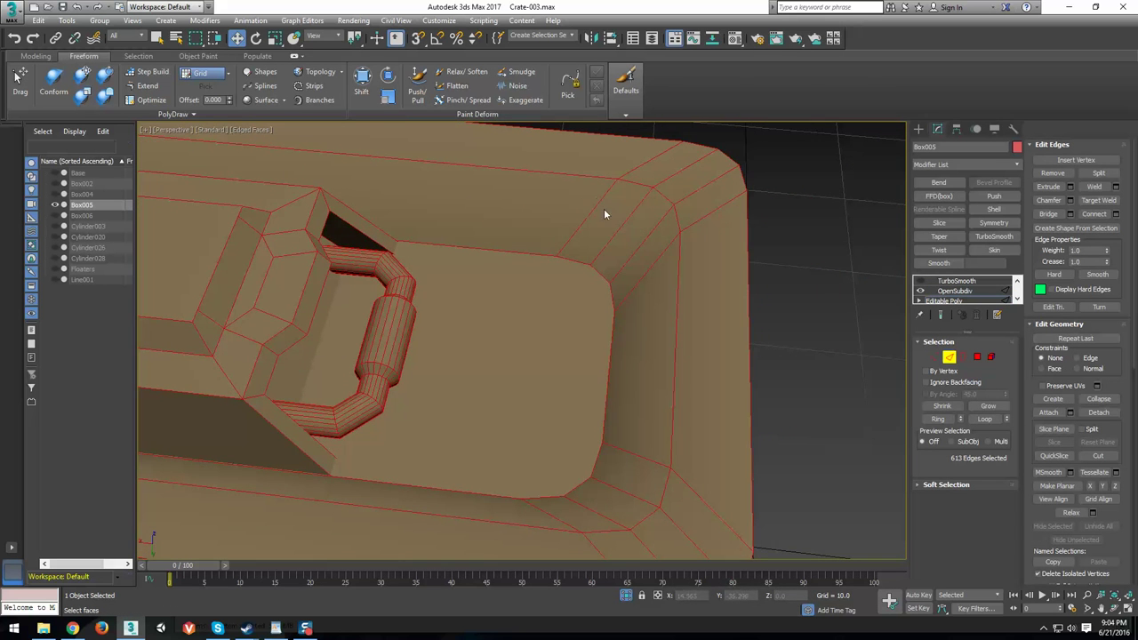
click(593, 208)
click(937, 418)
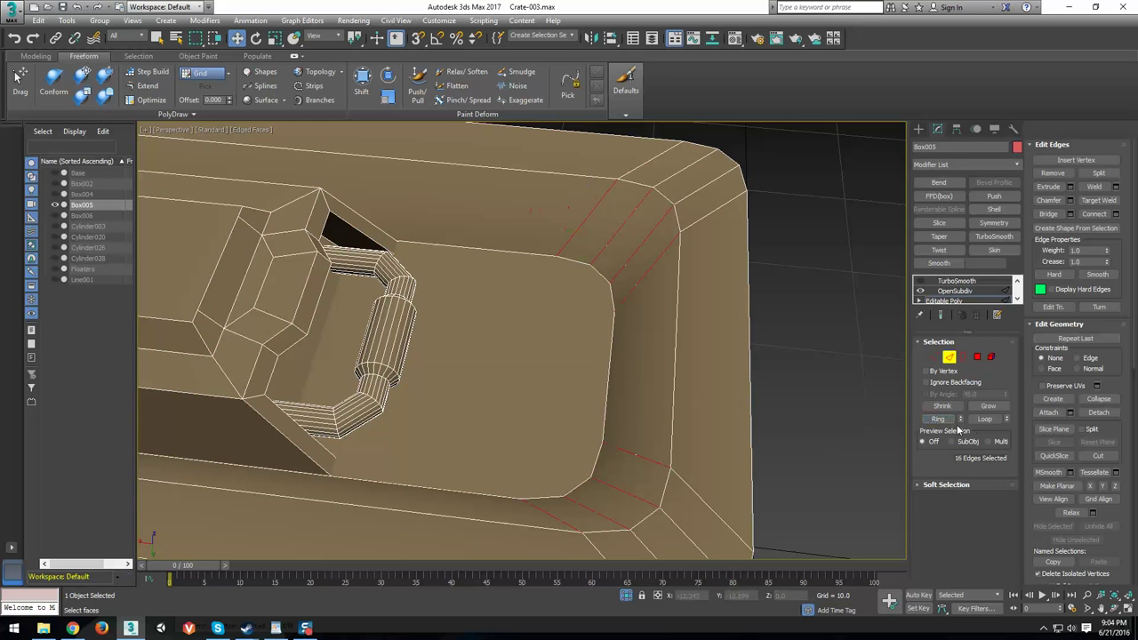
Extend the selection to the corner edges across the outer rim and set their crease to 0.
scroll(867, 368, down, 5)
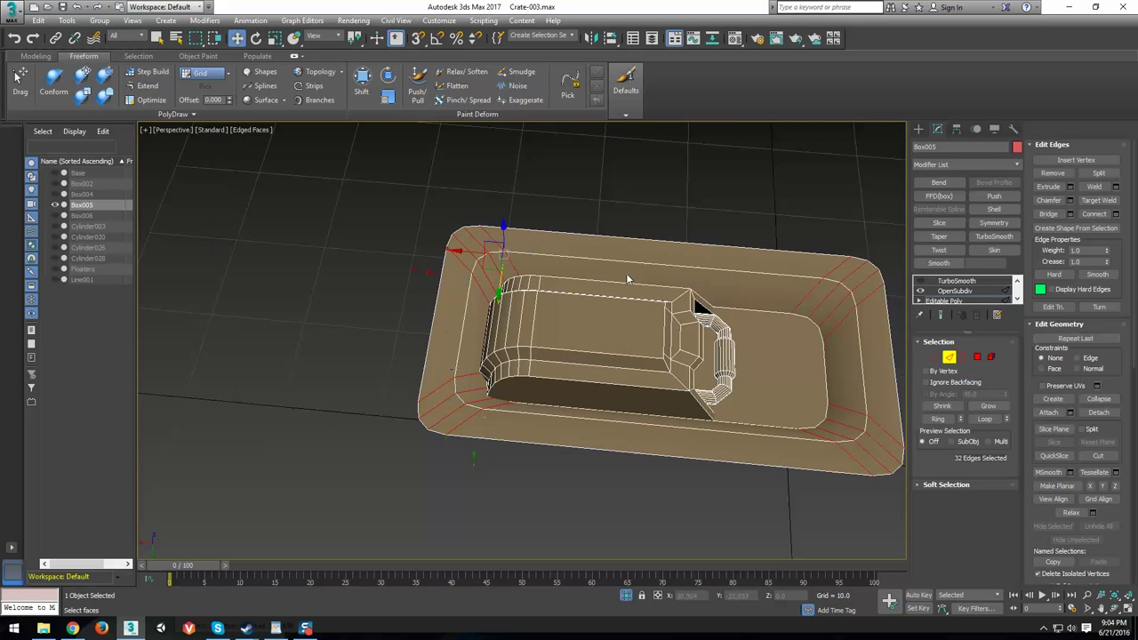
middle_drag(783, 344, 656, 355)
scroll(656, 356, up, 3)
click(672, 293)
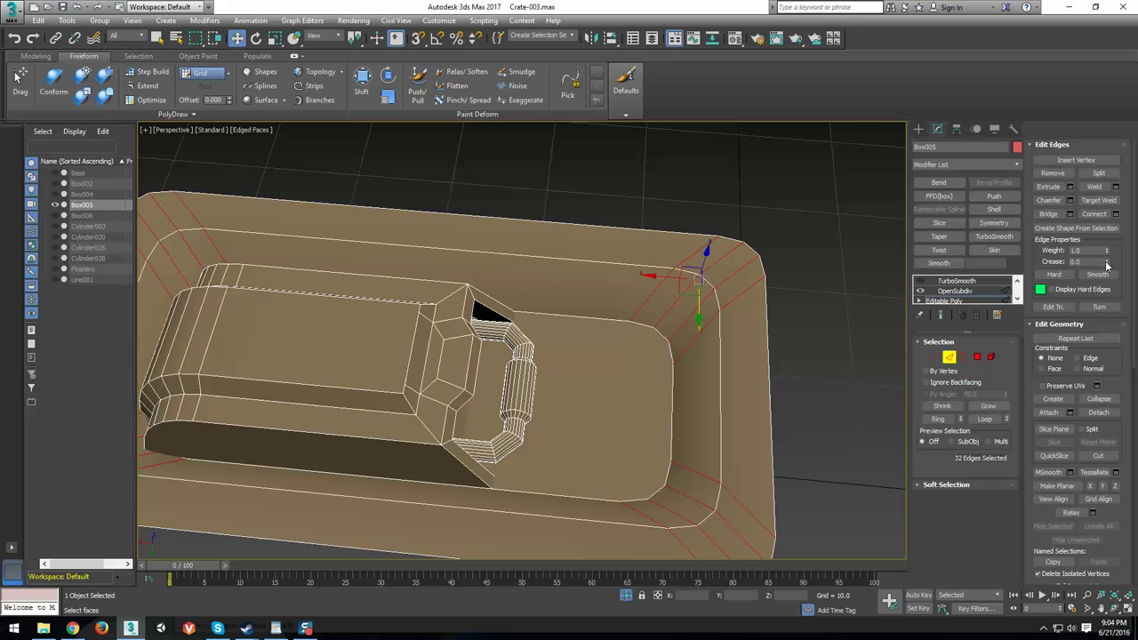
key(z)
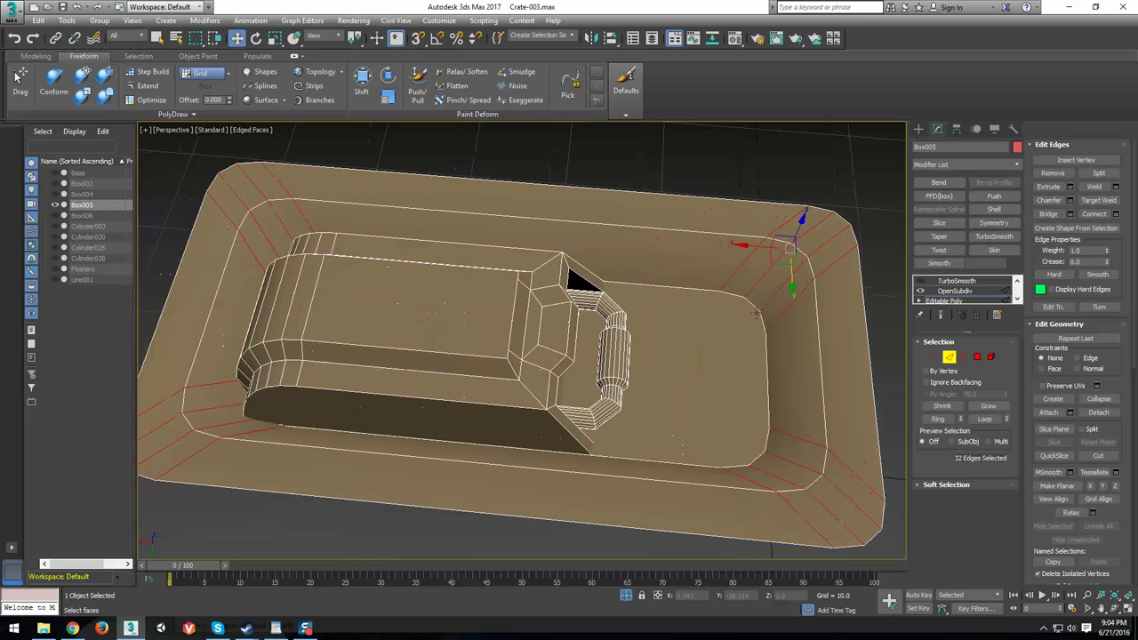
Select all lengthwise edges of the tubular handle bar, set their crease to 0, and leave edge editing.
scroll(640, 341, up, 5)
click(553, 362)
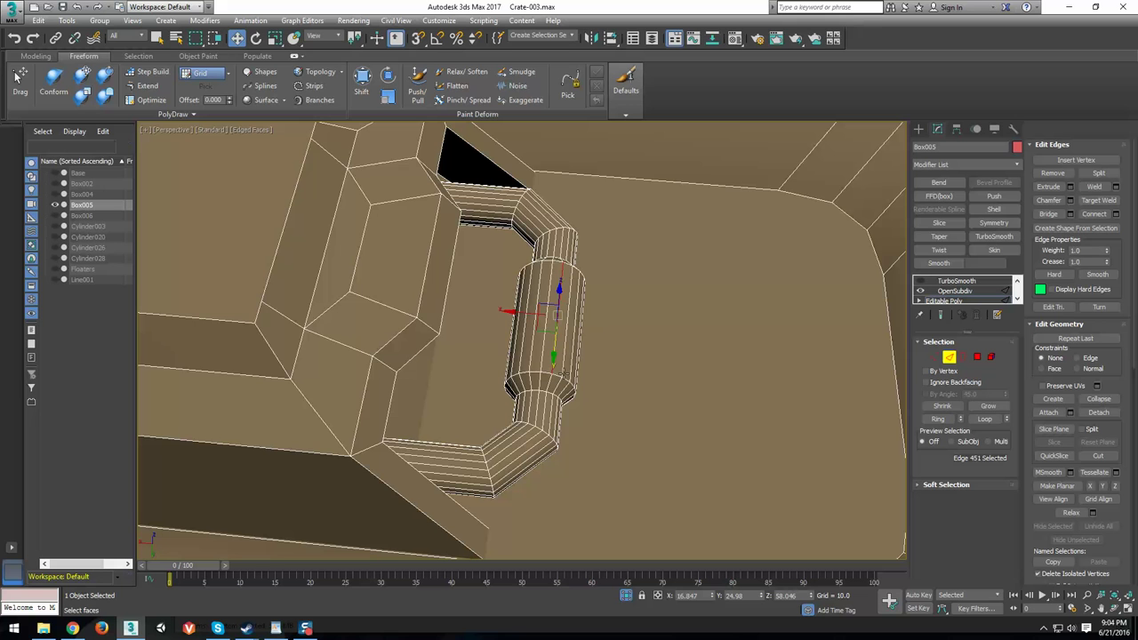
click(937, 419)
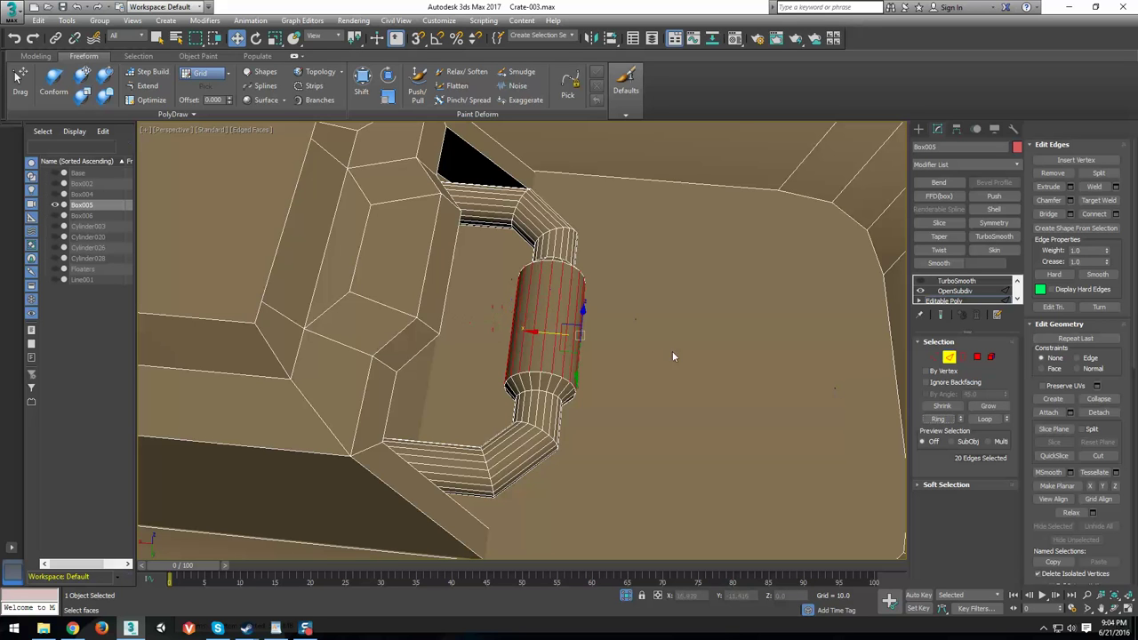
click(985, 419)
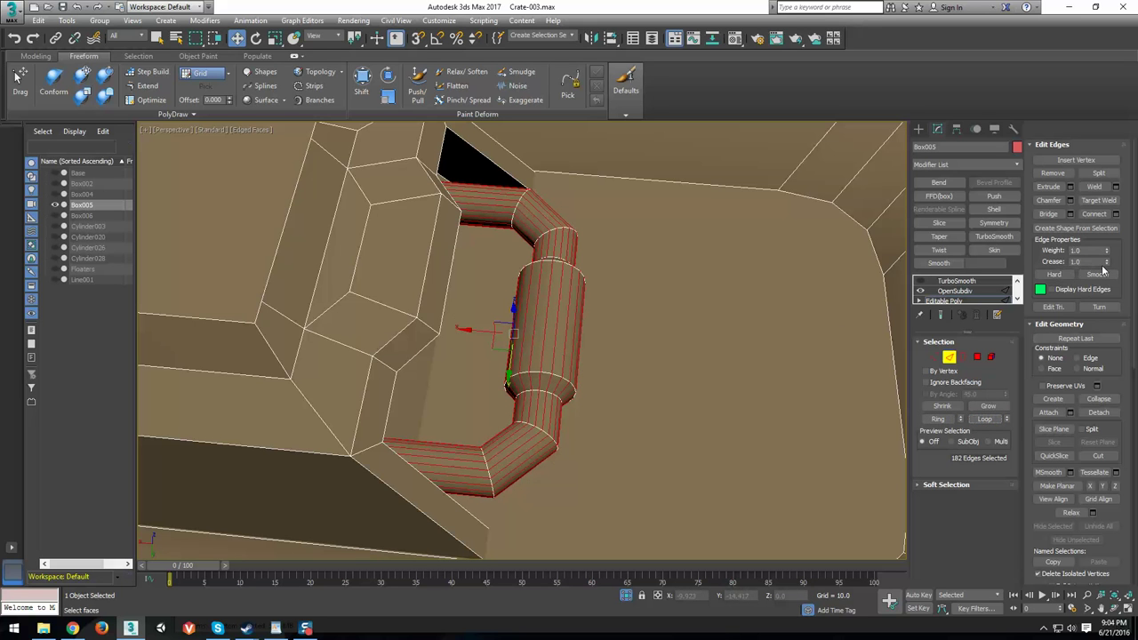
alt+middle_drag(894, 331, 573, 333)
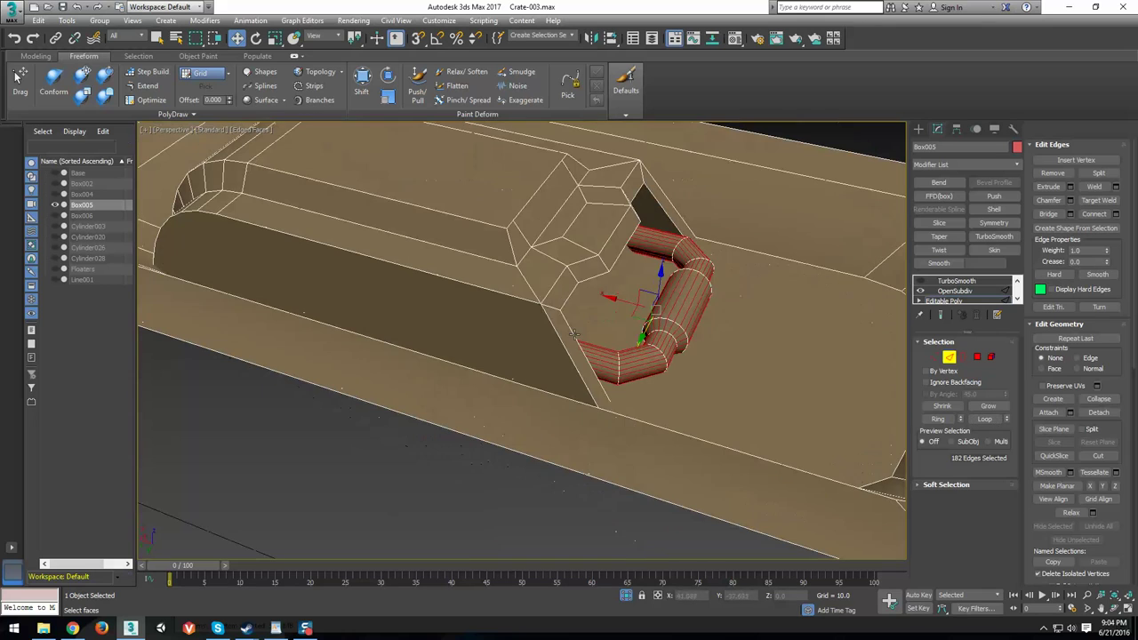
click(950, 357)
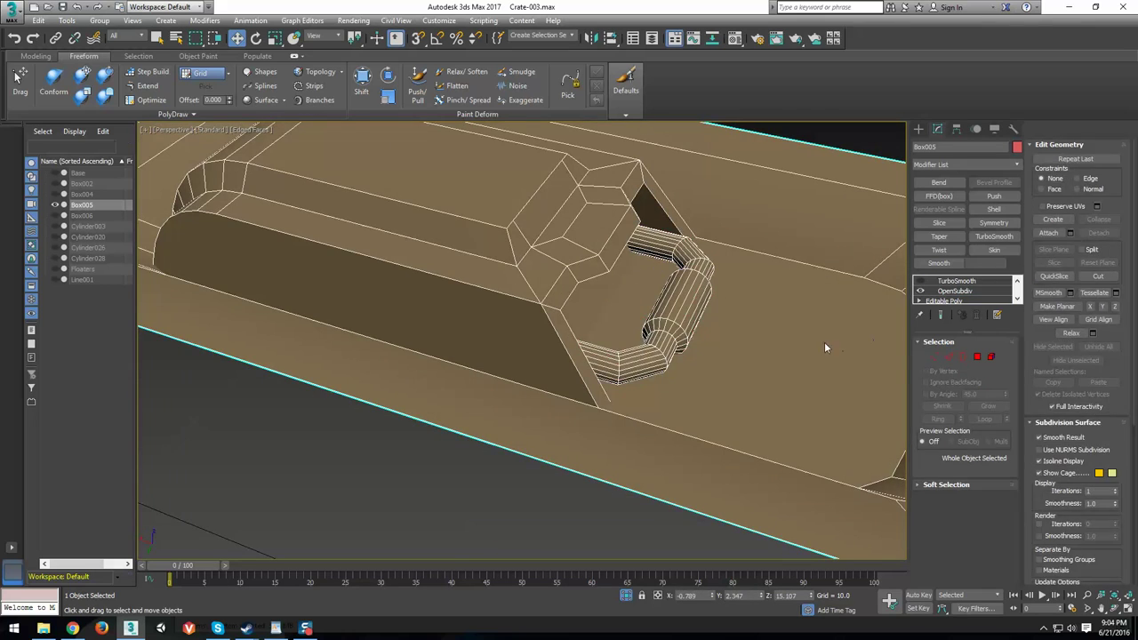
Return to the TurboSmooth level and inspect the smoothed handle bar and the cover's rounded end without edges displayed.
click(957, 281)
mouse_move(742, 309)
middle_down()
mouse_move(616, 364)
mouse_move(629, 341)
mouse_move(630, 365)
mouse_move(501, 399)
mouse_move(640, 343)
middle_up()
key(F4)
scroll(584, 295, up, 2)
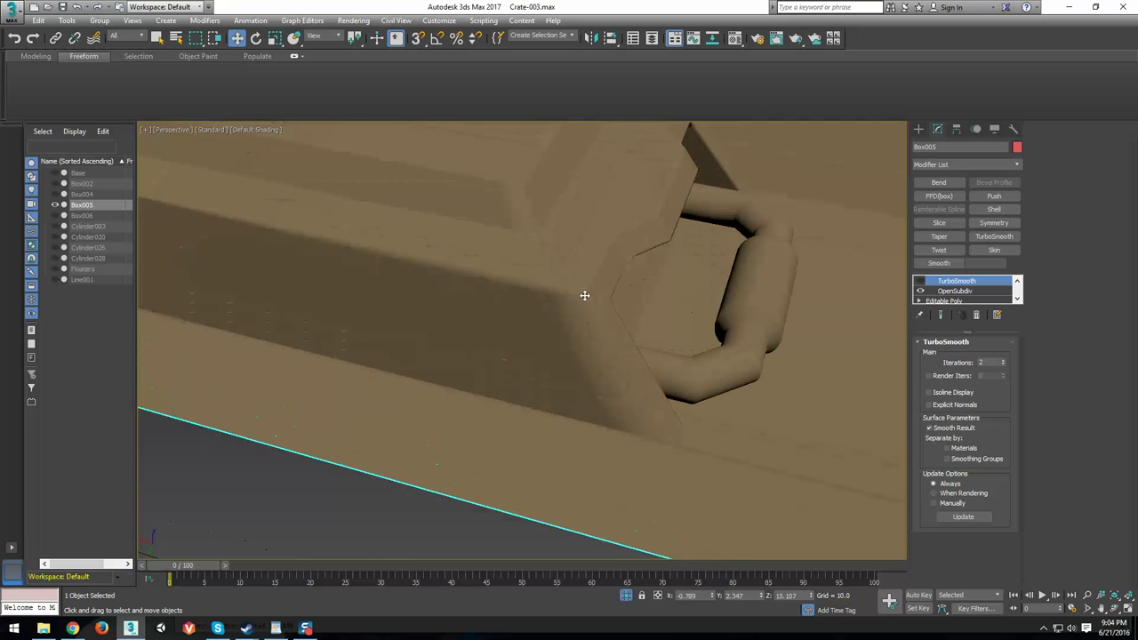
alt+middle_drag(612, 233, 587, 365)
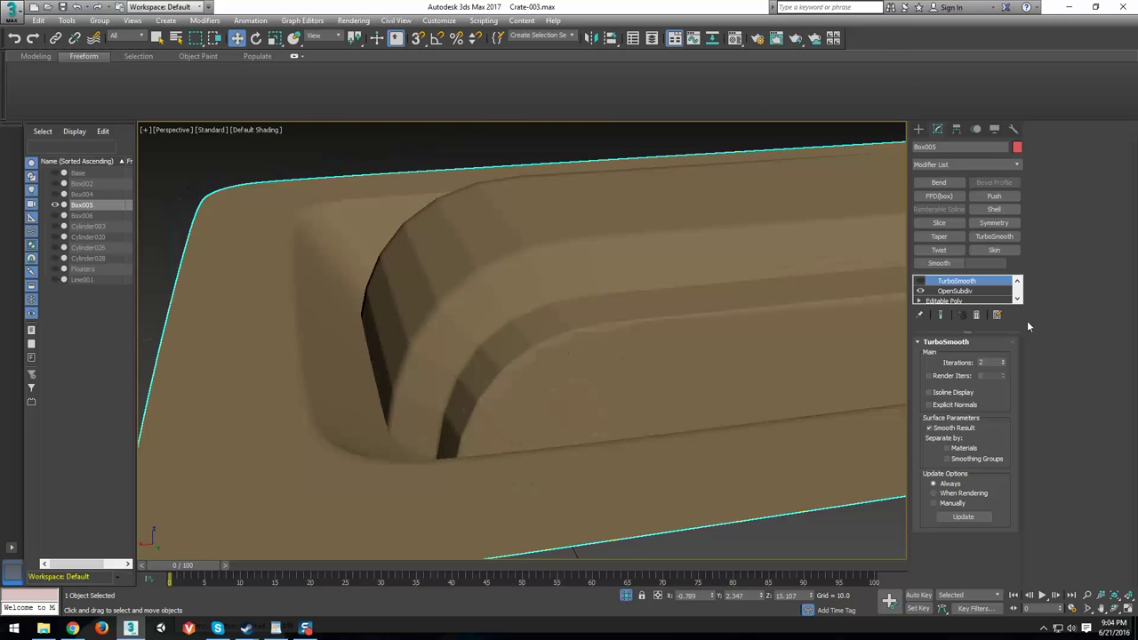
Return to the Editable Poly's edges and select the first edge loops running across the cover's rounded end.
click(943, 301)
click(950, 356)
key(F4)
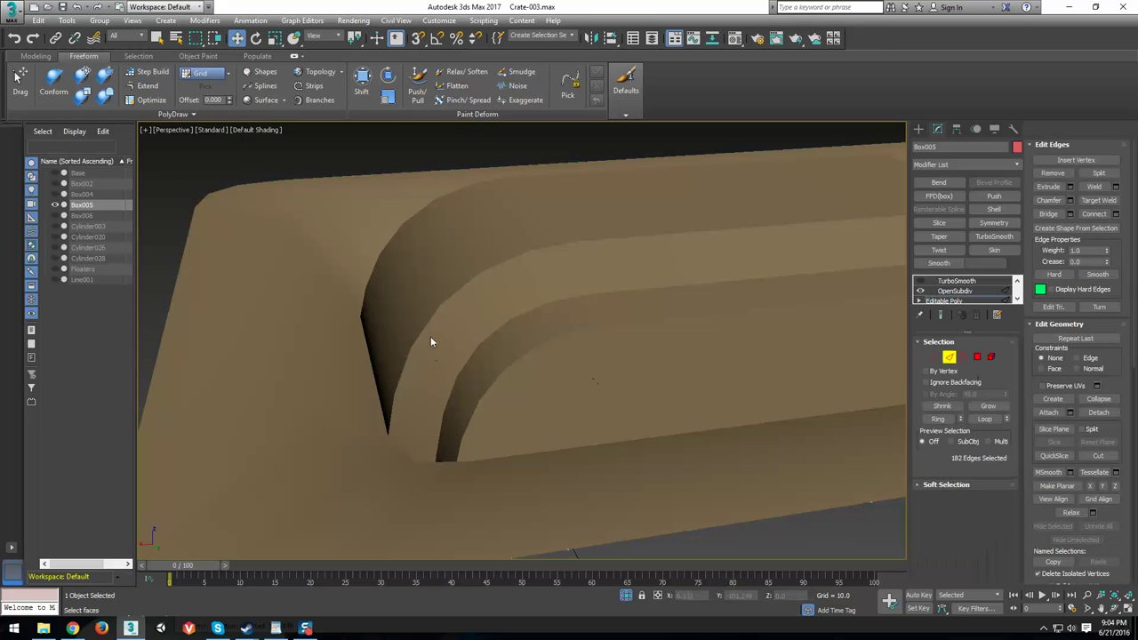
double_click(474, 256)
ctrl+double_click(430, 290)
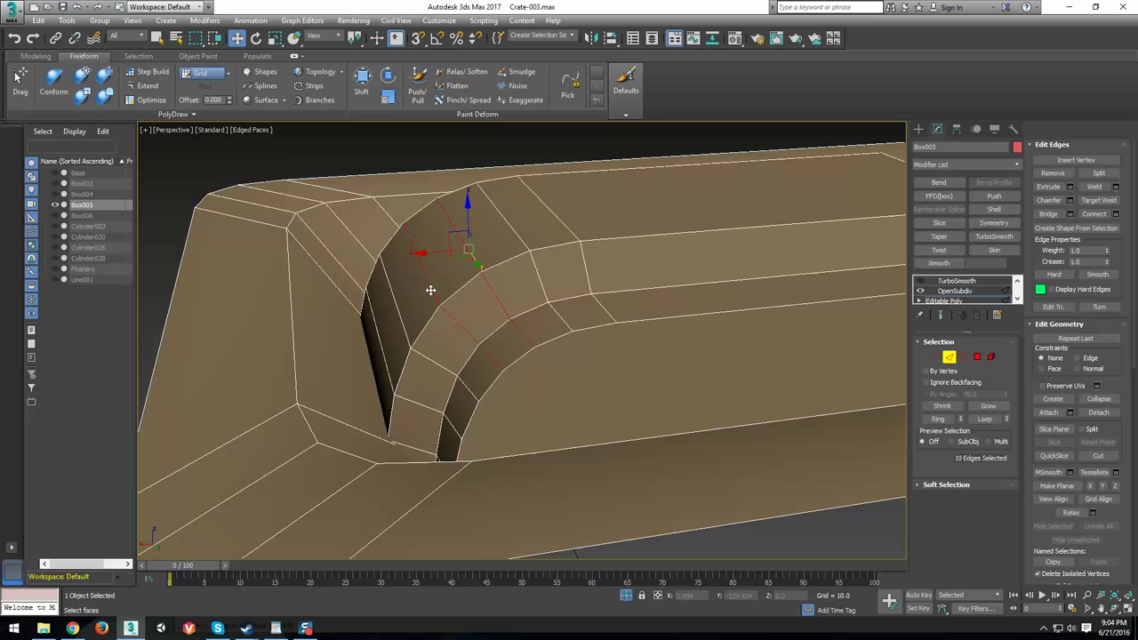
ctrl+double_click(404, 330)
ctrl+double_click(384, 365)
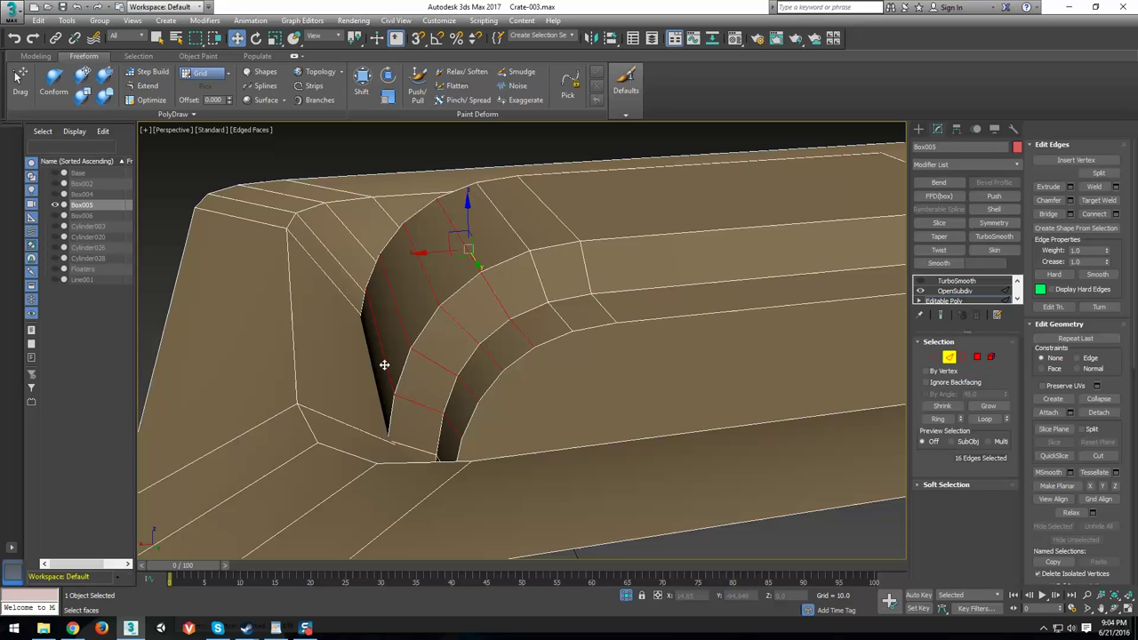
Add the remaining crosswise edges of the cover's rounded end to the selection and set their crease to 0.
ctrl+double_click(518, 235)
alt+middle_drag(589, 260, 559, 272)
ctrl+double_click(556, 229)
key(F3)
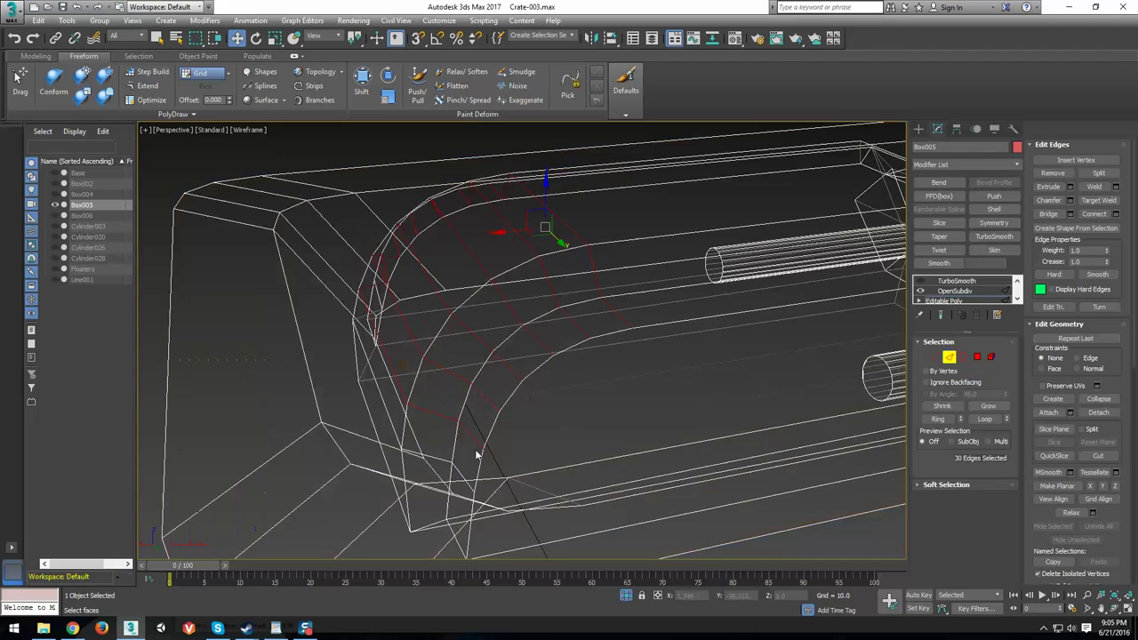
mouse_move(417, 442)
alt+middle_down()
mouse_move(432, 432)
mouse_move(400, 421)
mouse_move(439, 414)
mouse_move(425, 416)
mouse_move(431, 429)
alt+middle_up()
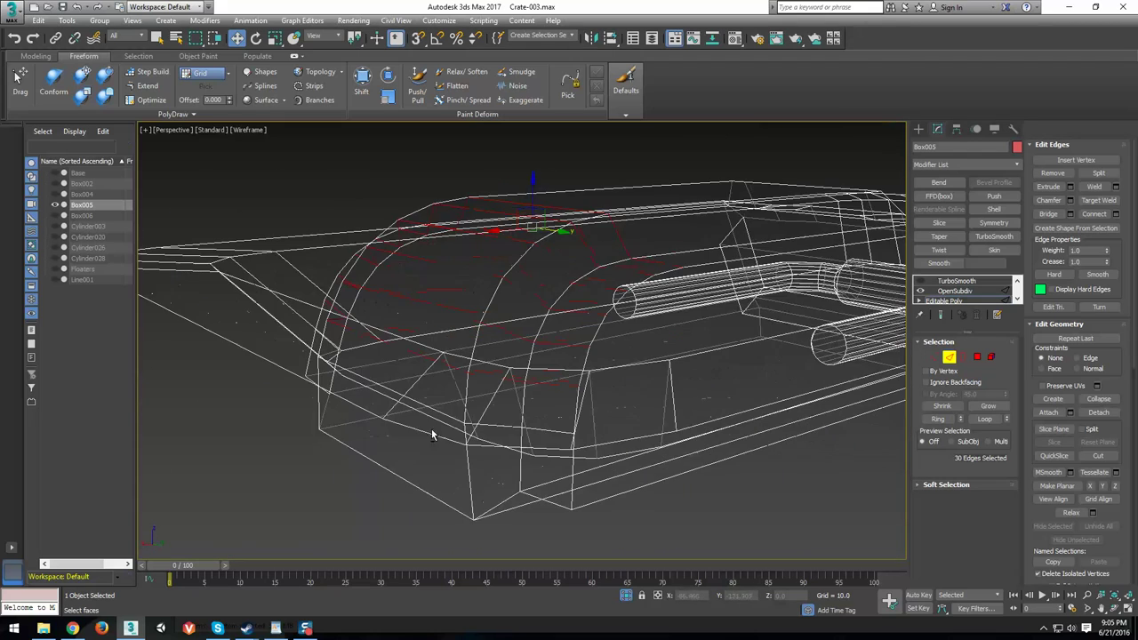
ctrl+double_click(544, 430)
alt+middle_drag(544, 430, 564, 458)
key(F3)
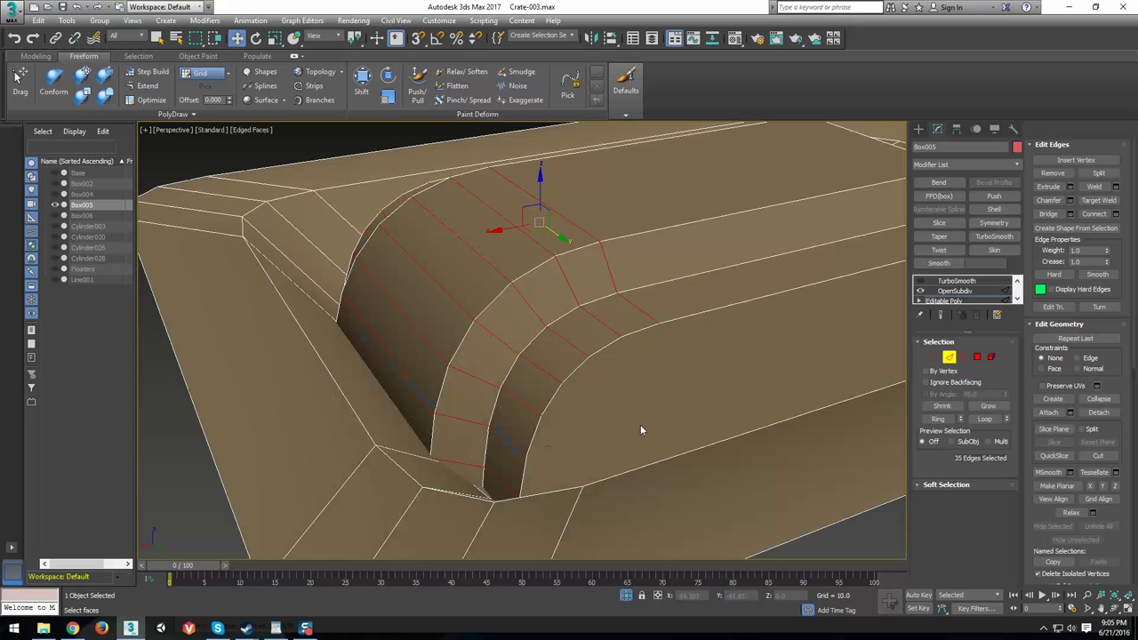
mouse_move(1112, 382)
mouse_down()
mouse_move(1115, 319)
mouse_move(1113, 374)
mouse_up()
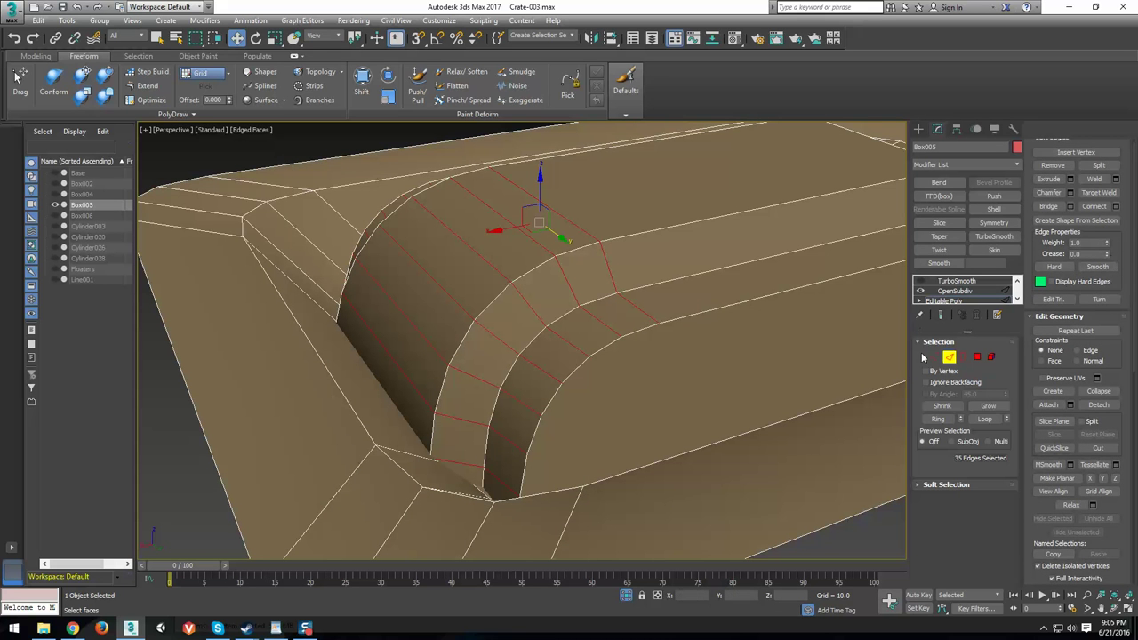
click(947, 356)
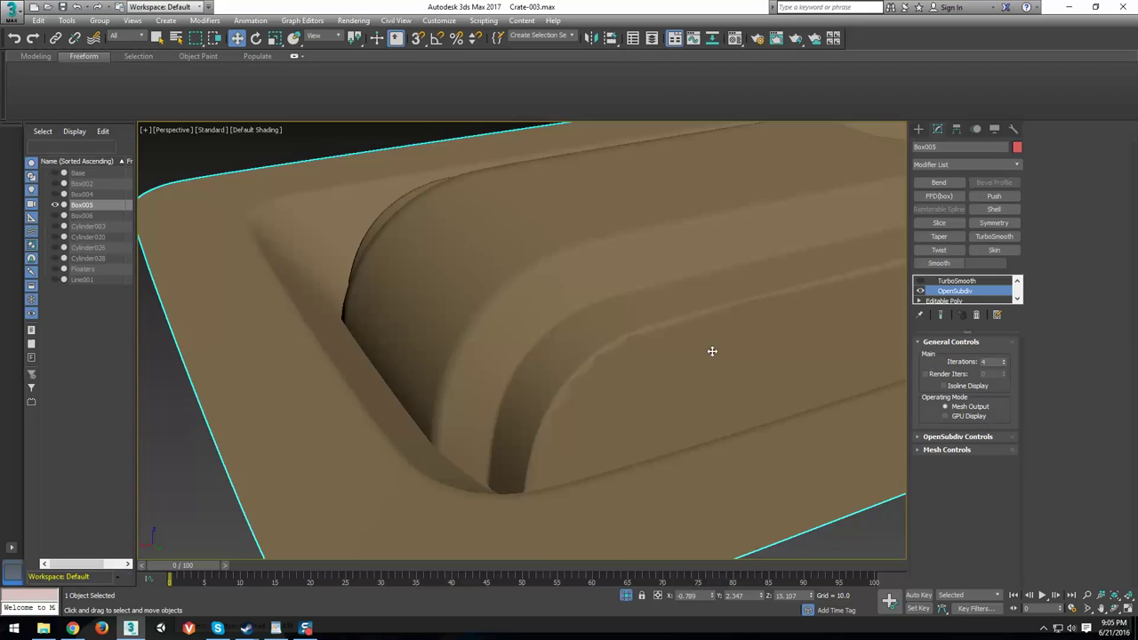
Examine the OpenSubdiv result around the cover's rounded end and the recess corners.
scroll(708, 356, down, 3)
alt+middle_drag(708, 355, 513, 239)
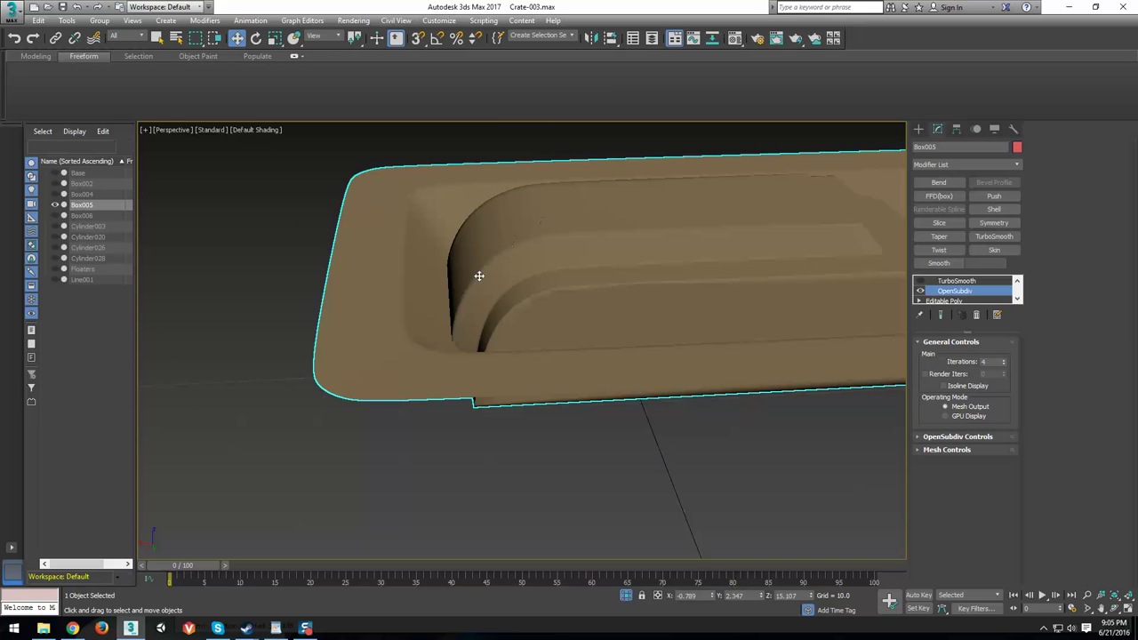
alt+middle_drag(747, 256, 617, 338)
scroll(593, 347, up, 3)
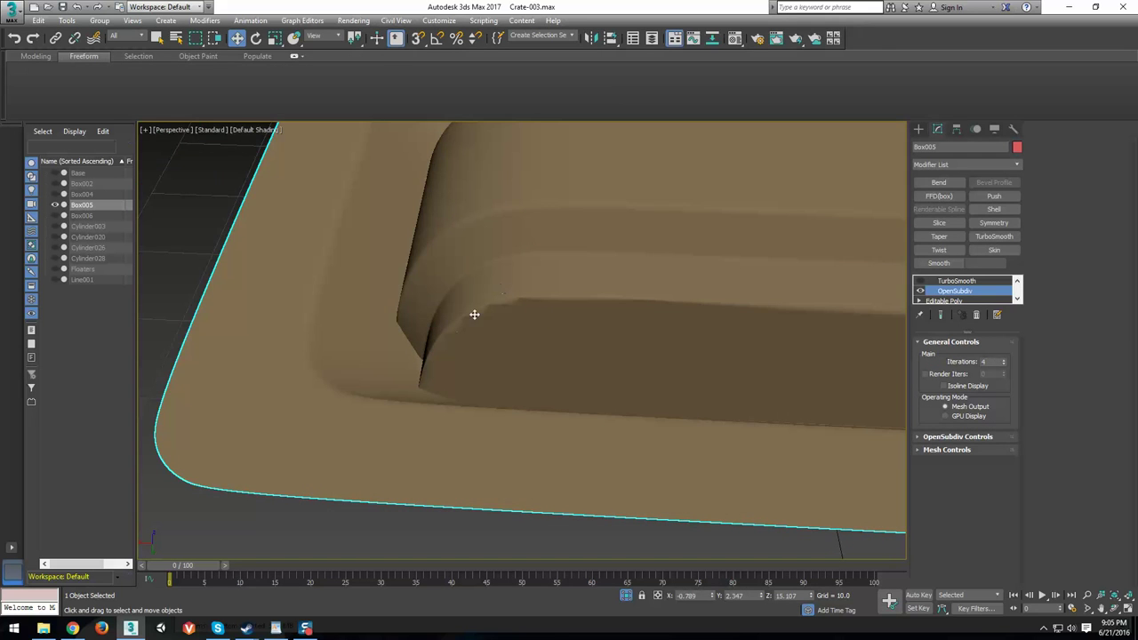
alt+middle_drag(462, 335, 539, 457)
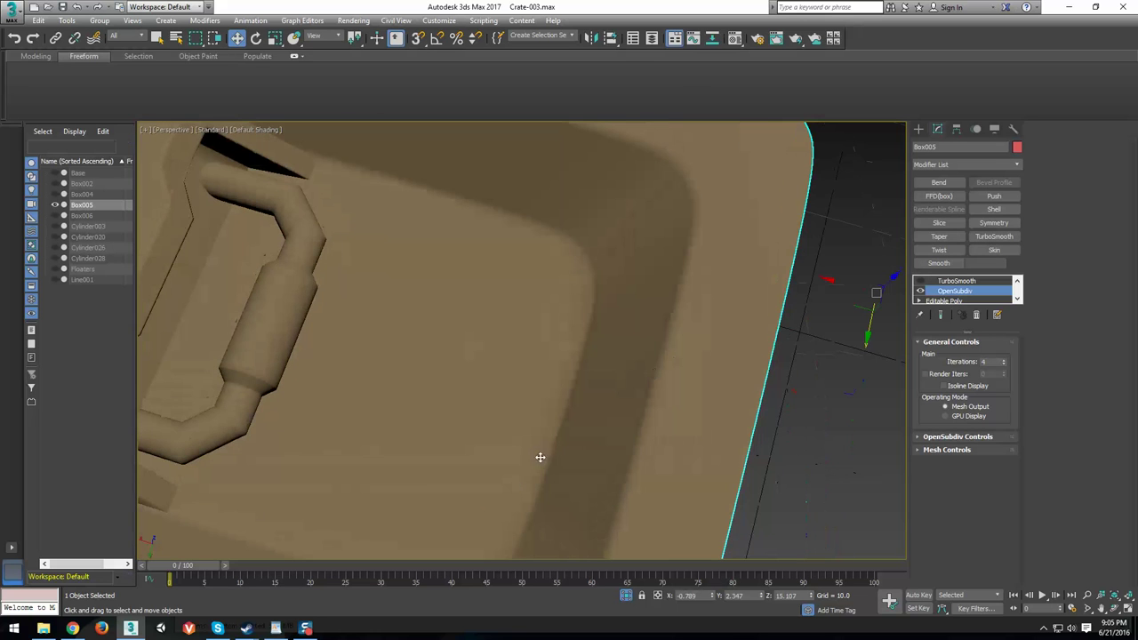
alt+middle_drag(548, 213, 466, 233)
alt+middle_drag(537, 271, 655, 335)
Select the raised cover as an element of the Editable Poly and hide the unselected geometry.
click(983, 301)
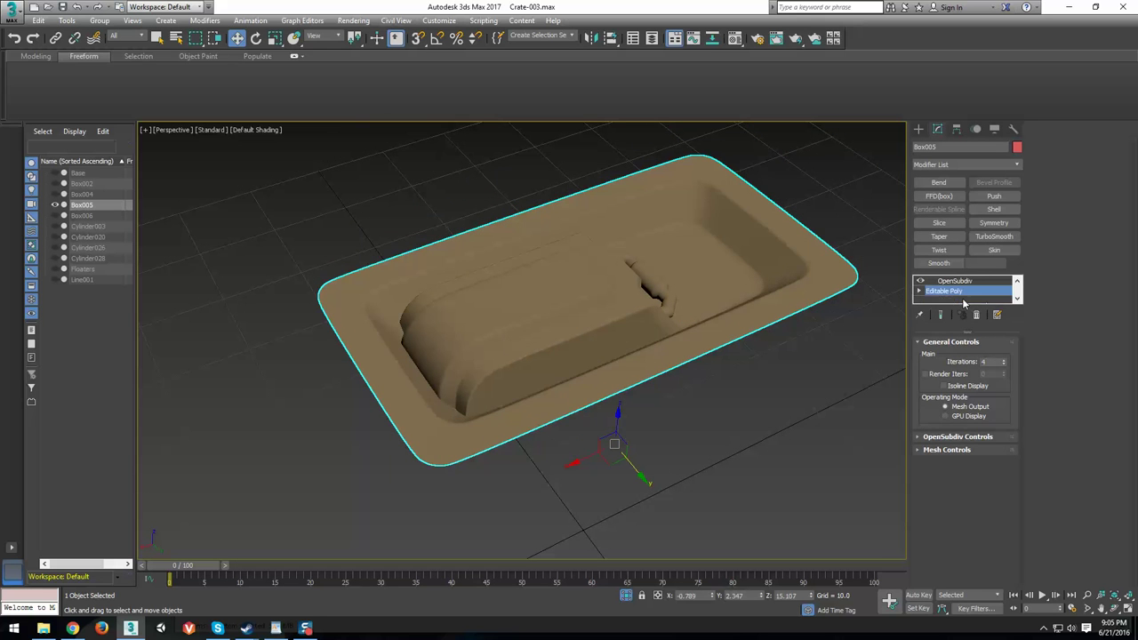
click(991, 356)
click(502, 293)
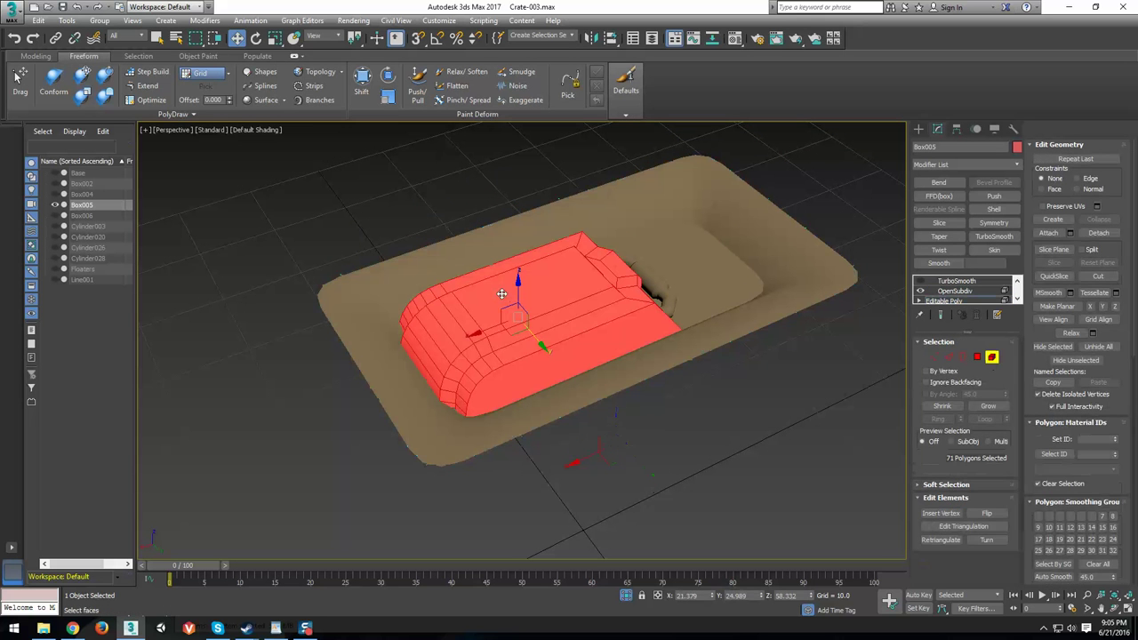
click(1078, 362)
alt+middle_drag(734, 415, 686, 289)
Select the flat bottom polygon and the neighbouring side strips on the cover's underside.
click(978, 357)
click(623, 328)
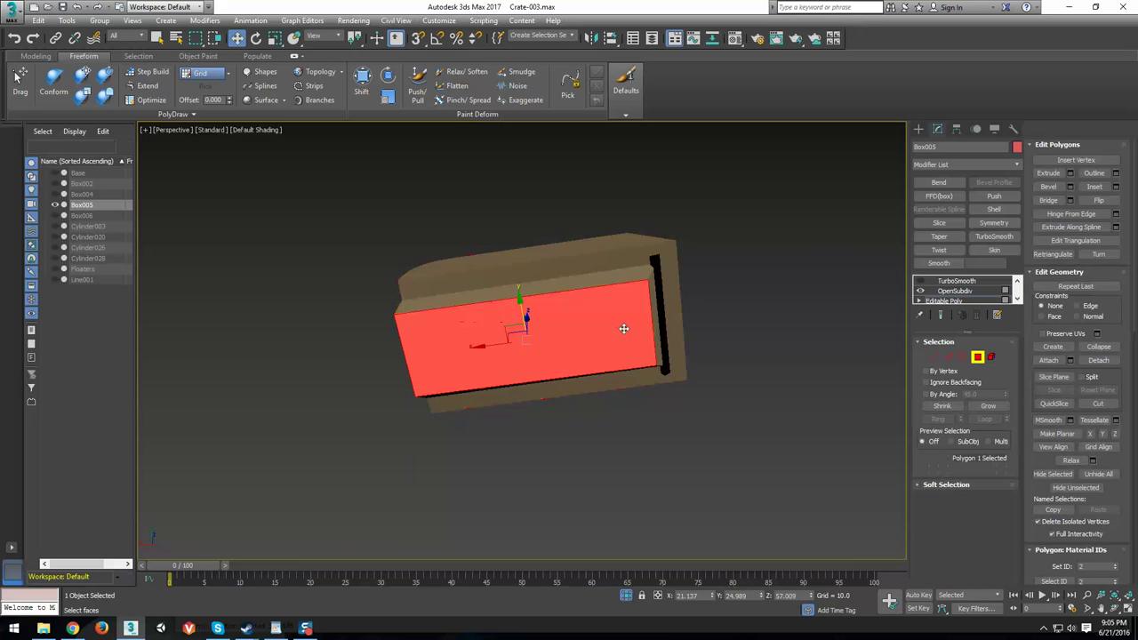
alt+middle_drag(625, 329, 682, 348)
scroll(450, 311, up, 3)
ctrl+click(499, 270)
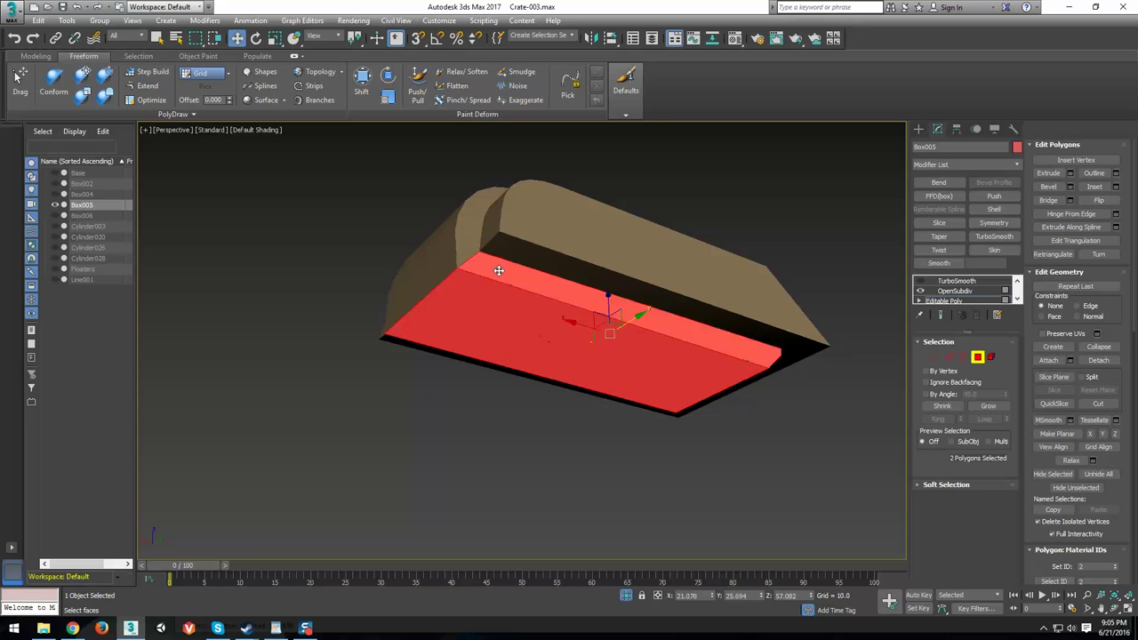
ctrl+click(526, 254)
alt+middle_drag(533, 376, 515, 320)
ctrl+click(471, 416)
ctrl+click(471, 433)
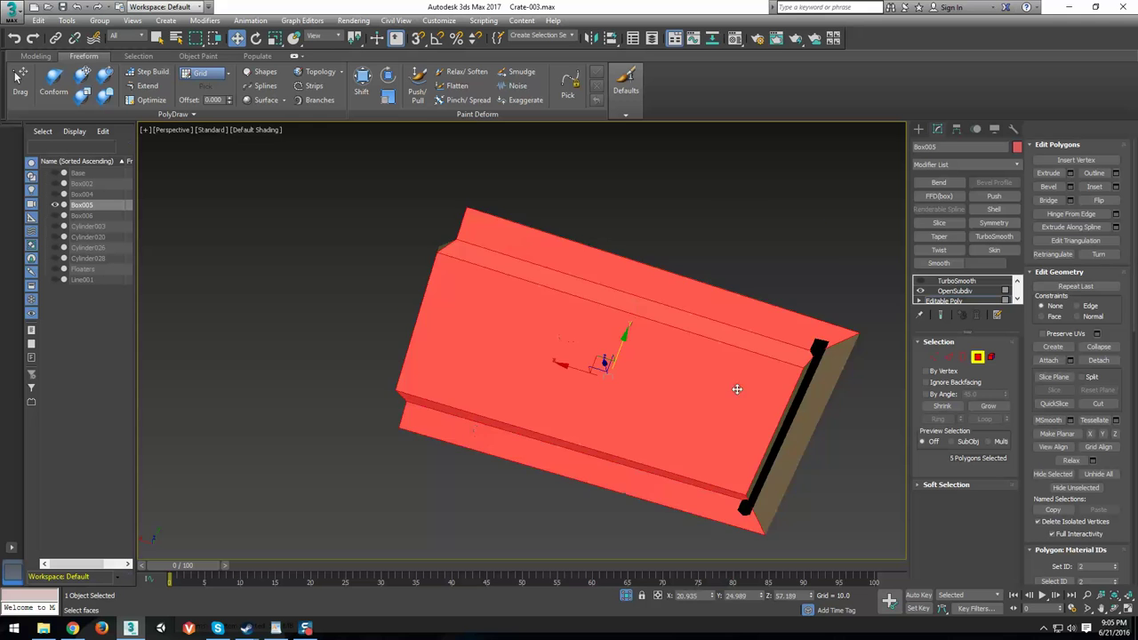
alt+middle_drag(736, 389, 738, 421)
ctrl+click(587, 225)
Delete the selected polygons on the cover's underside and select the recess's sloped back polygon.
alt+middle_drag(658, 281, 705, 362)
mouse_move(619, 325)
mouse_down()
mouse_move(619, 340)
mouse_move(619, 323)
mouse_up()
alt+middle_drag(746, 378, 848, 303)
click(753, 304)
alt+middle_drag(839, 347, 766, 286)
click(764, 284)
alt+middle_drag(832, 316, 656, 323)
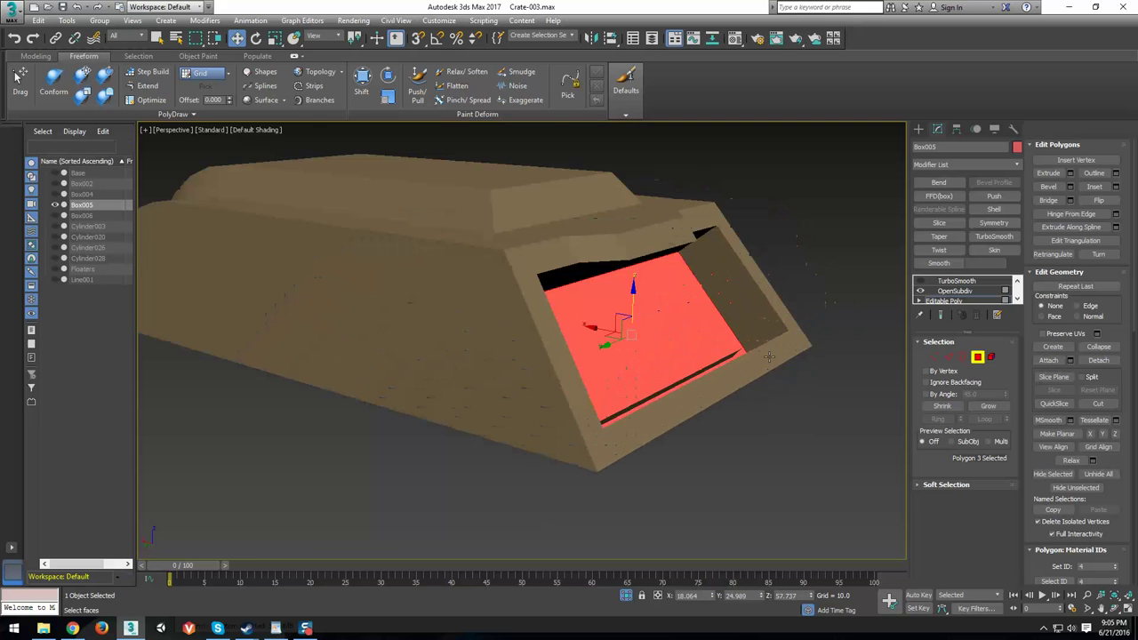
Display the edged faces and move the lower back edge of the end recess up and inward.
key(F4)
alt+middle_drag(725, 352, 727, 362)
key(2)
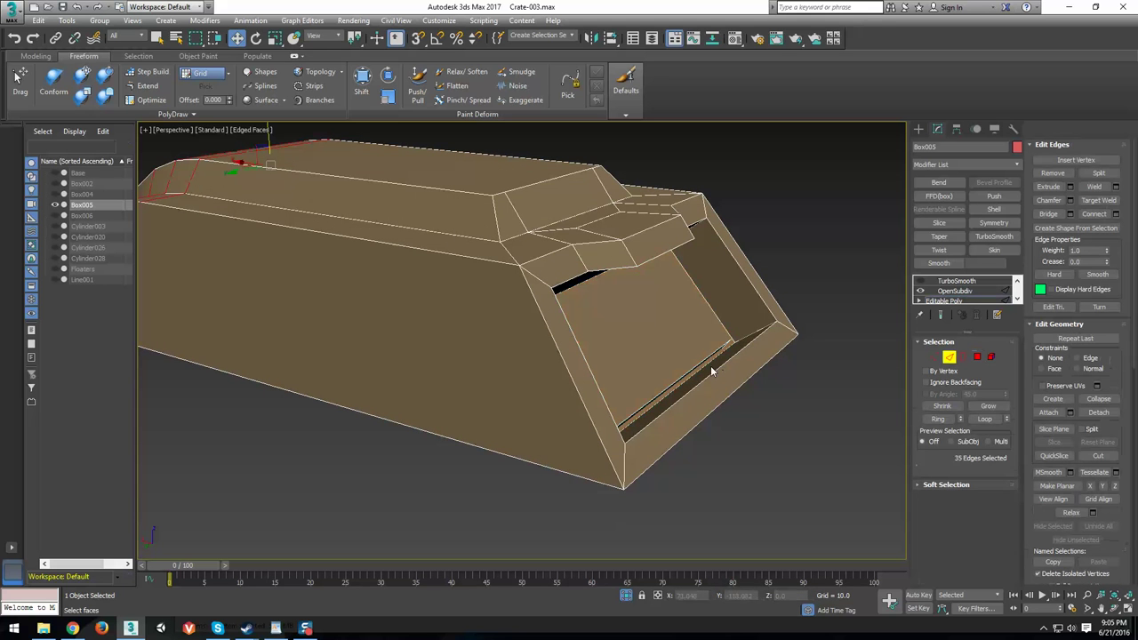
click(705, 364)
drag(668, 361, 670, 338)
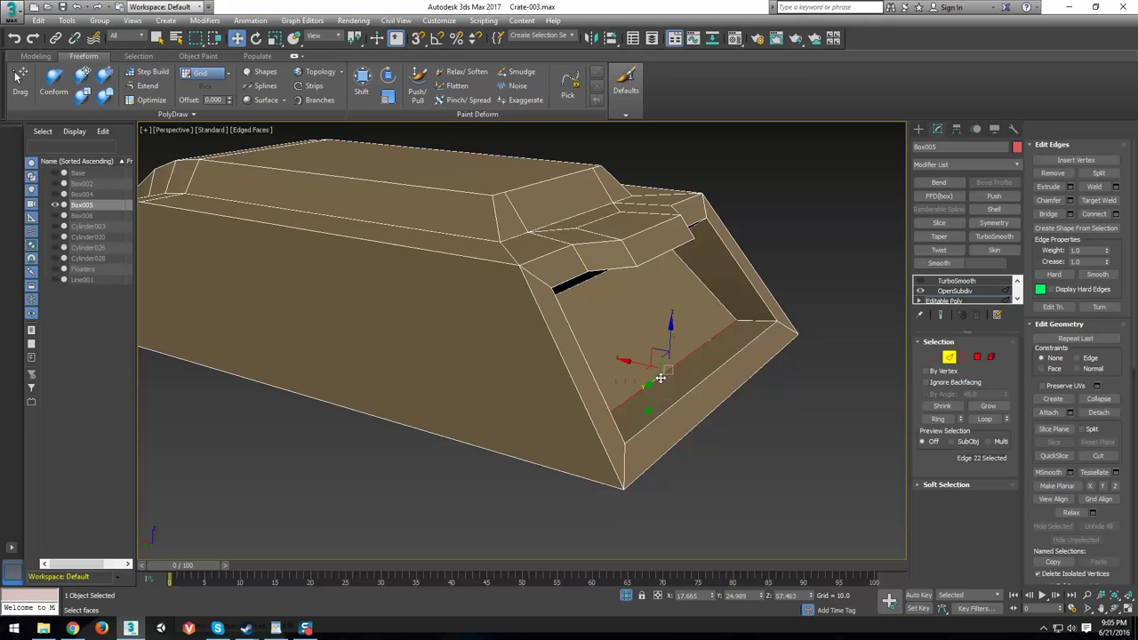
alt+middle_drag(661, 376, 671, 384)
drag(640, 366, 631, 363)
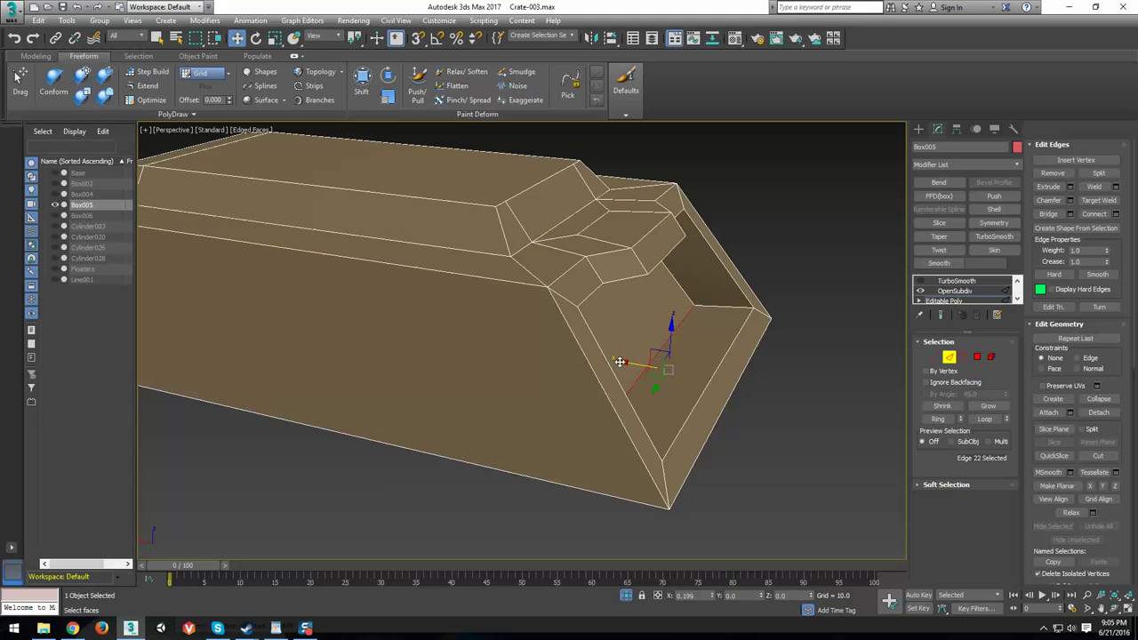
alt+middle_drag(693, 377, 724, 380)
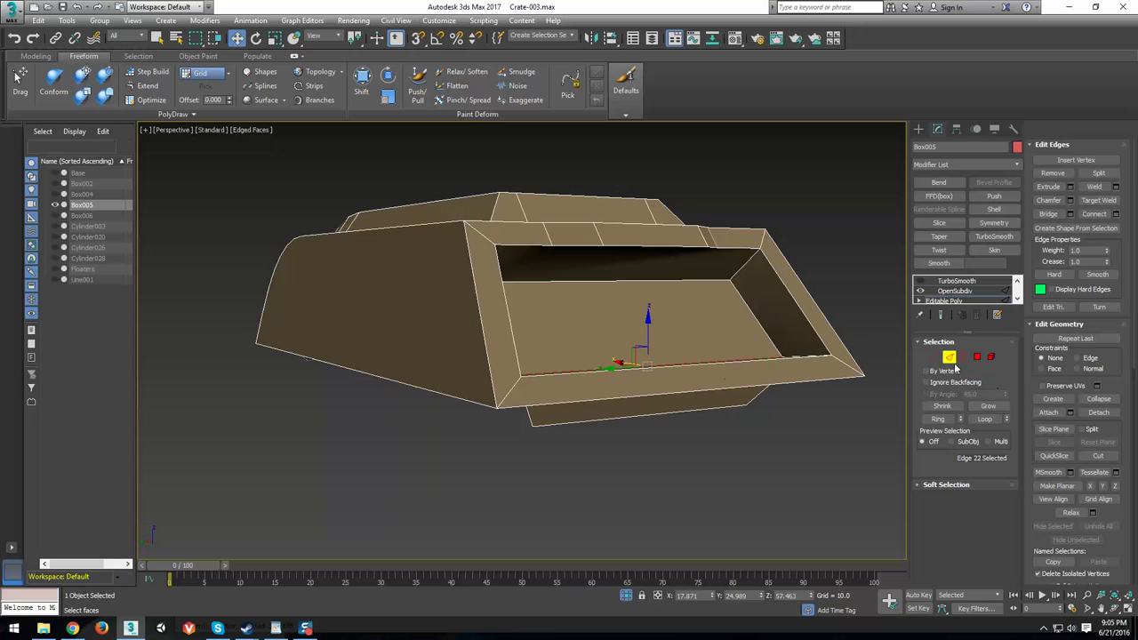
Unhide all geometry to examine the cover in its tray, and isolate the cover element again.
click(949, 356)
click(977, 356)
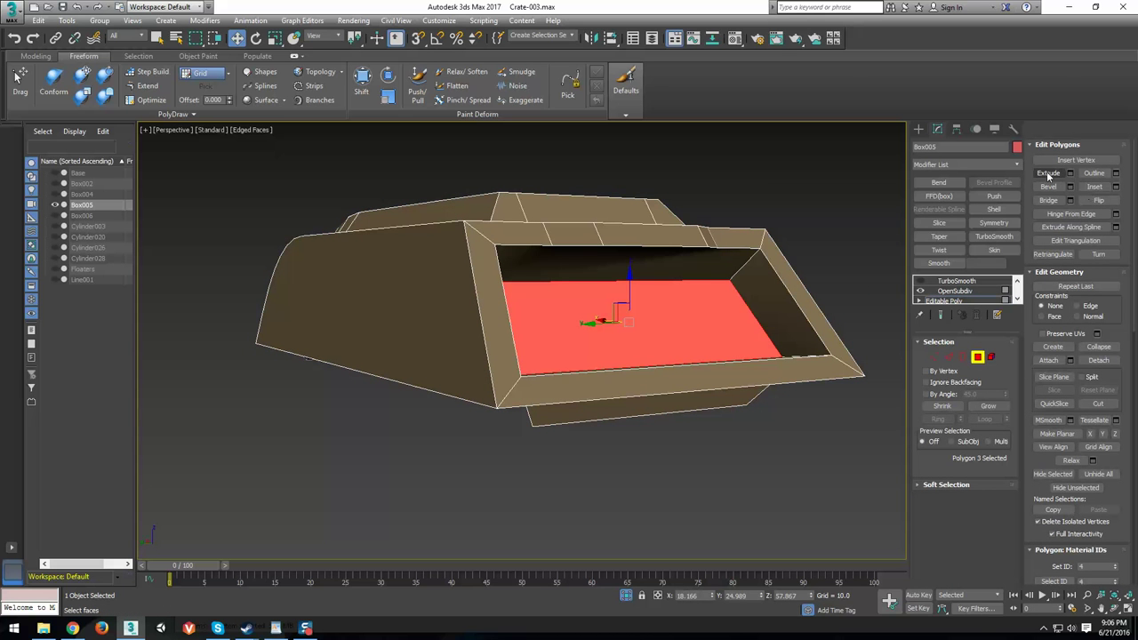
click(1098, 476)
scroll(635, 402, down, 4)
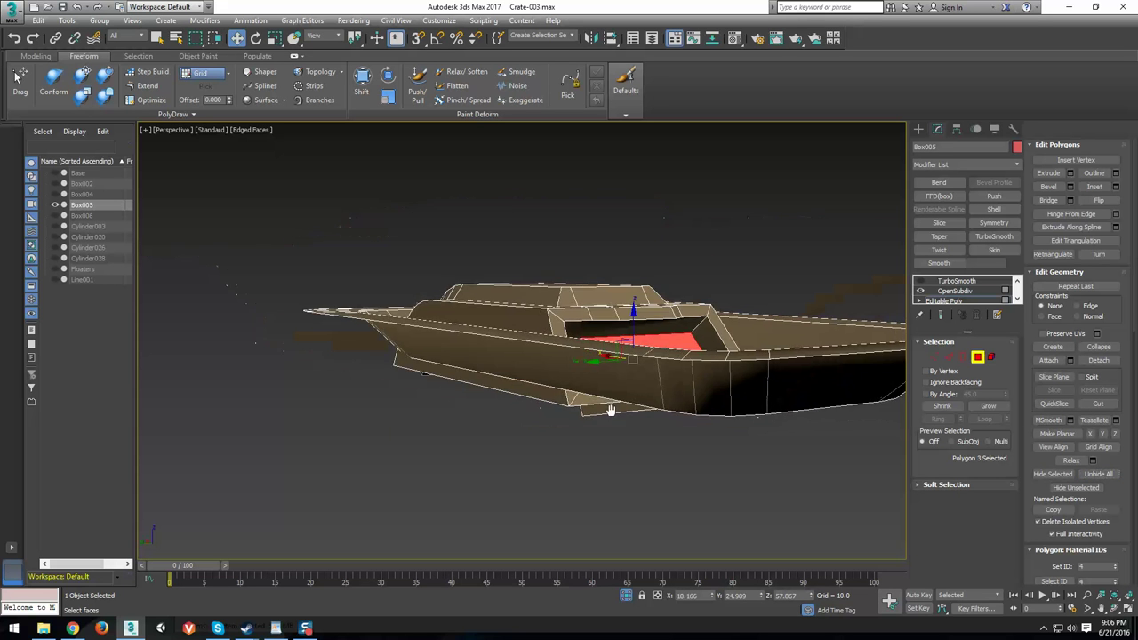
alt+middle_drag(610, 411, 768, 400)
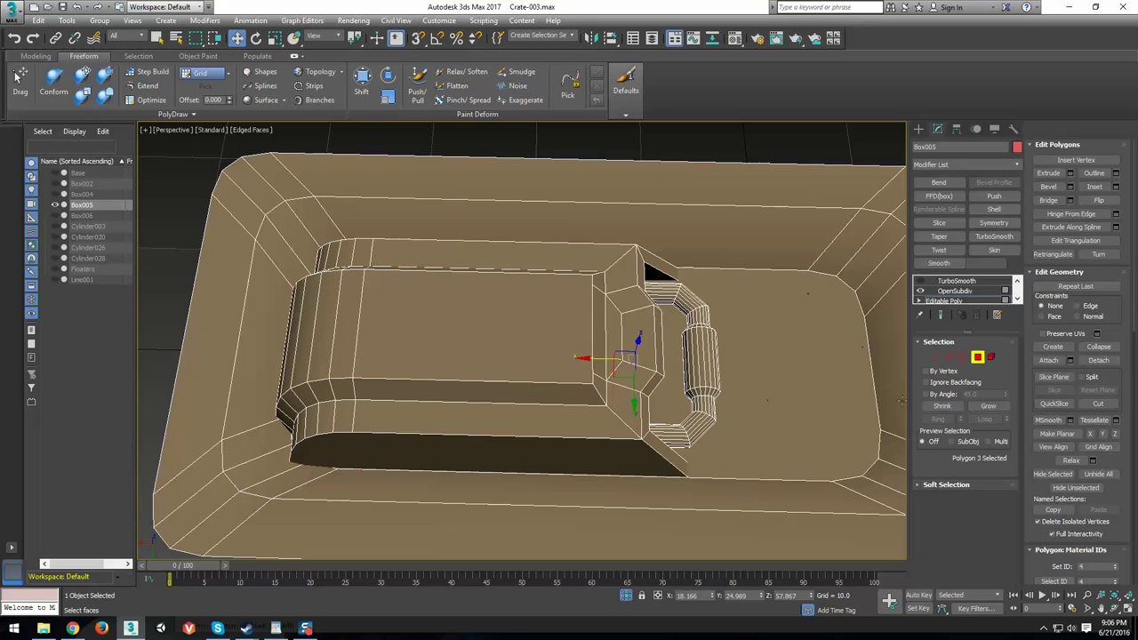
click(991, 357)
click(560, 437)
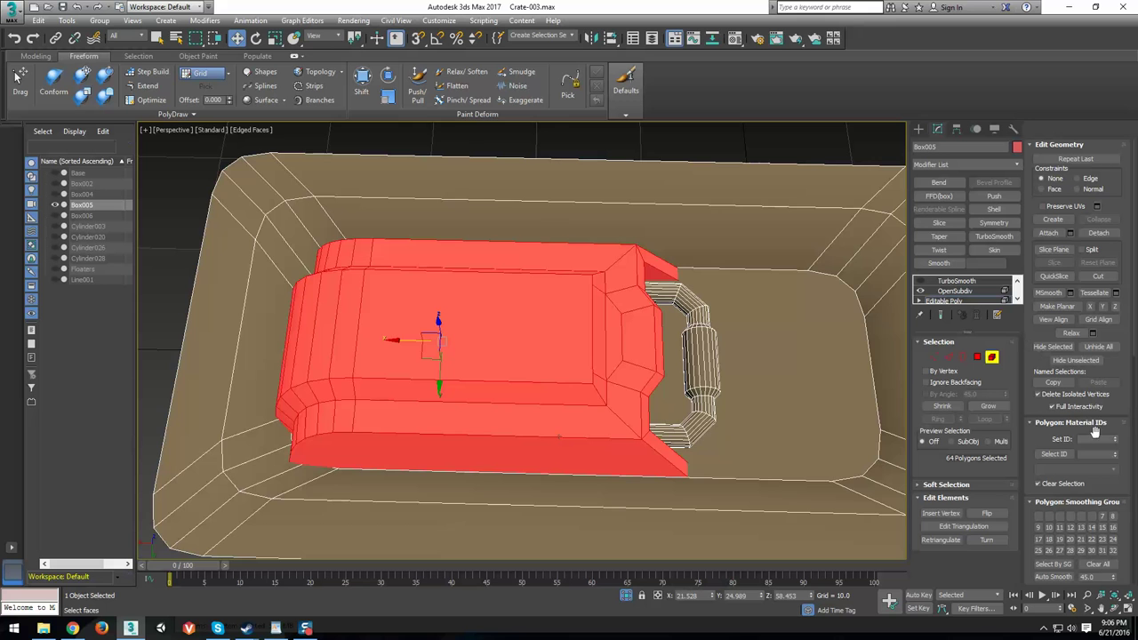
click(1064, 360)
alt+middle_drag(602, 475, 499, 401)
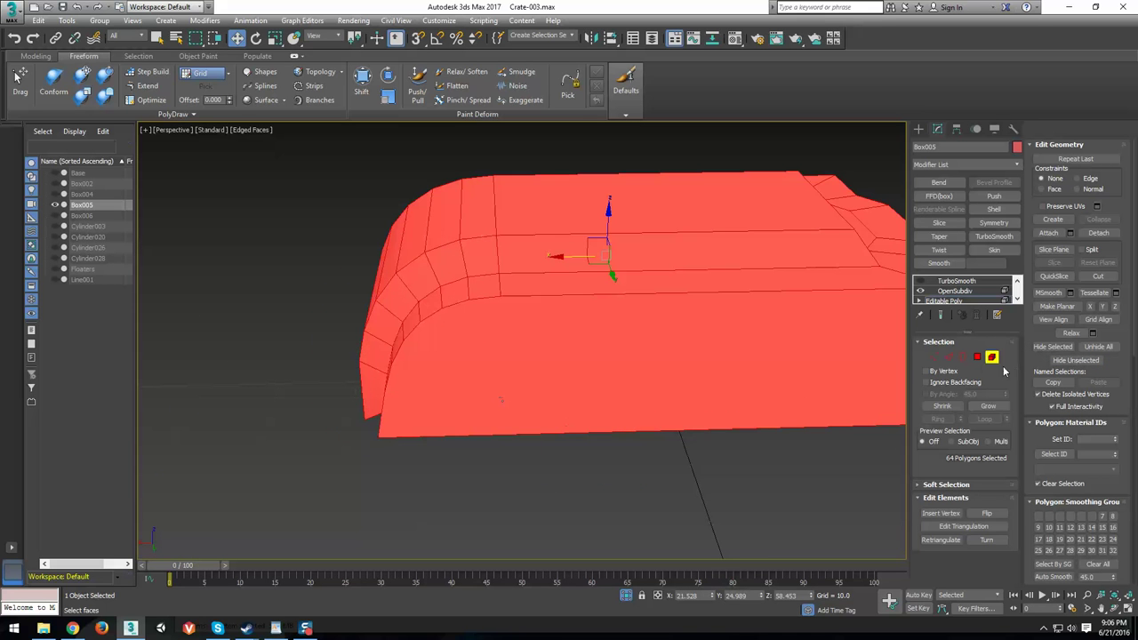
Select the ring from the recess's upper back edge and connect it with 2 segments, pinched apart towards the outer bends of the rim.
click(977, 357)
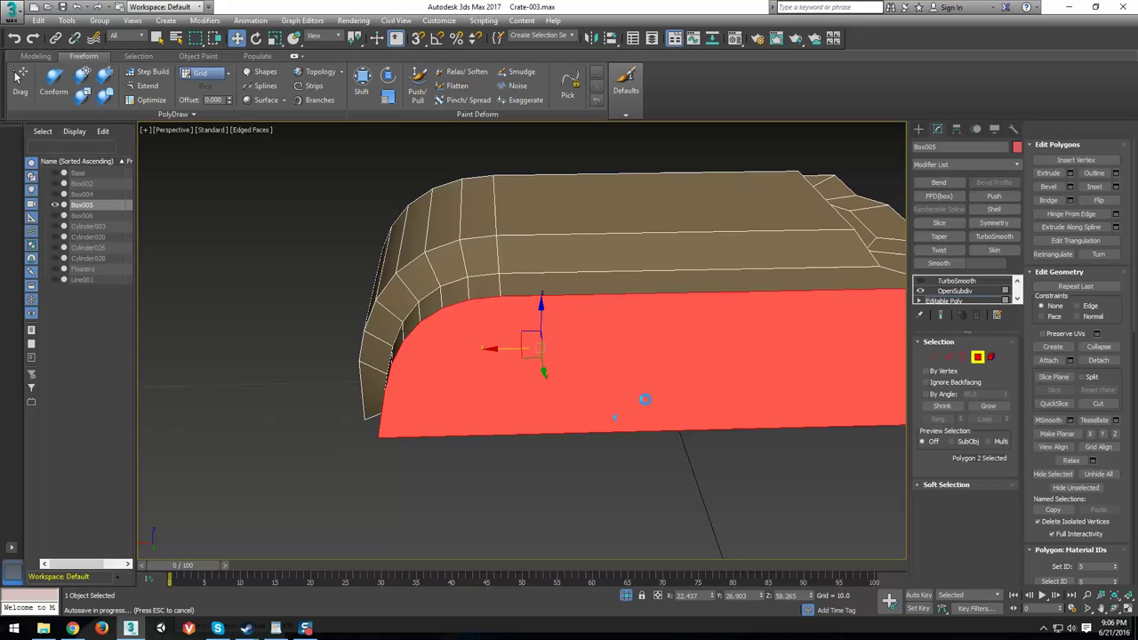
alt+middle_drag(700, 415, 640, 378)
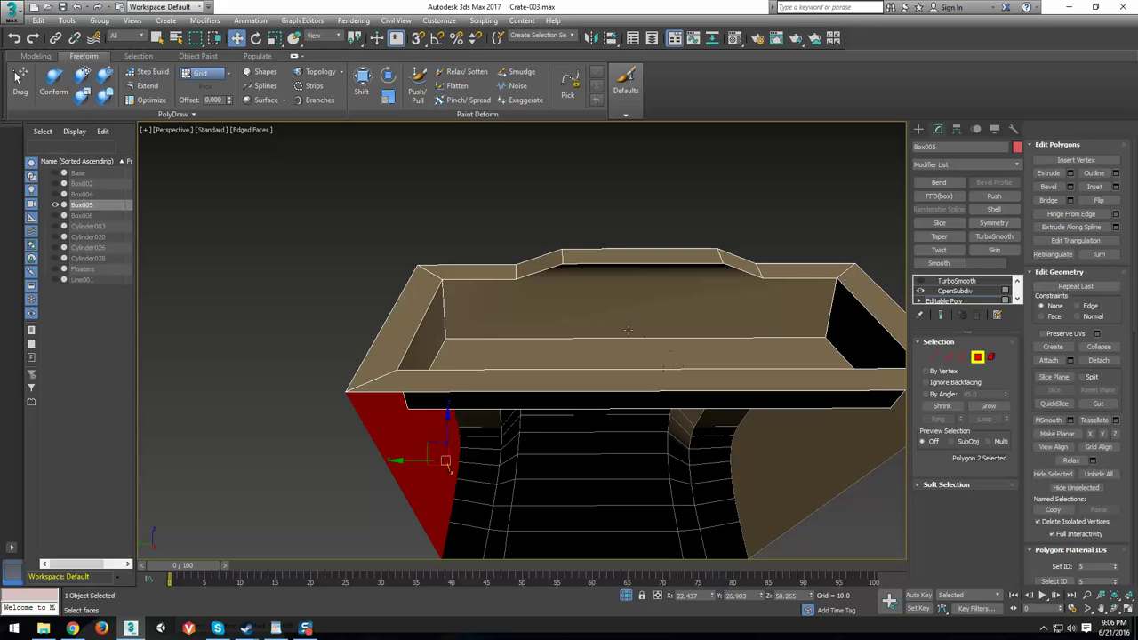
key(2)
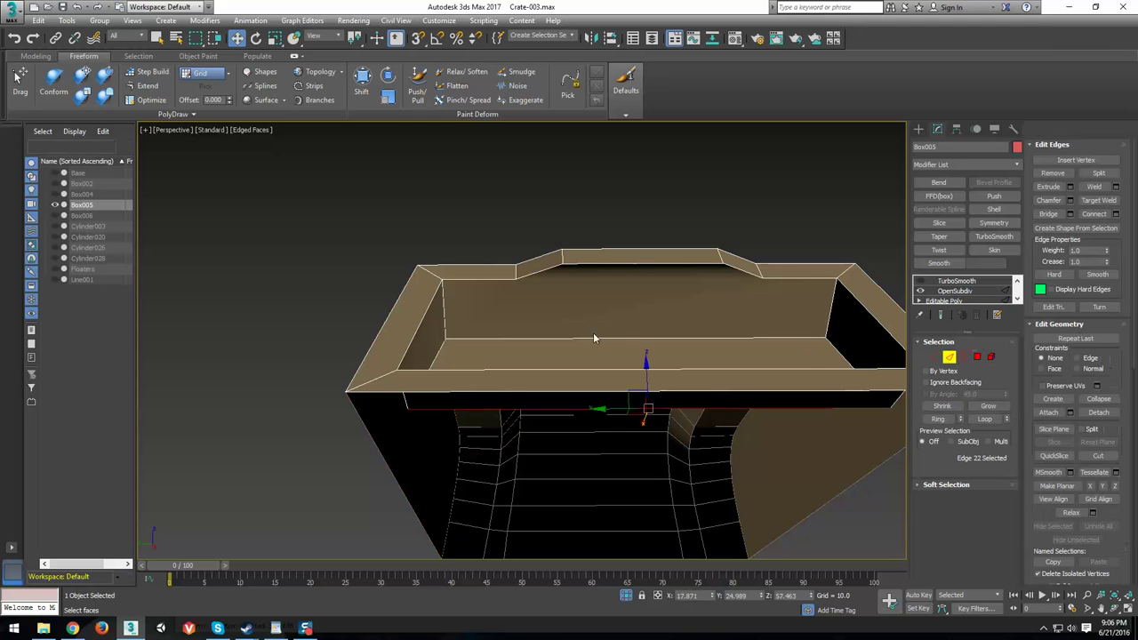
click(680, 339)
alt+middle_drag(691, 354, 724, 407)
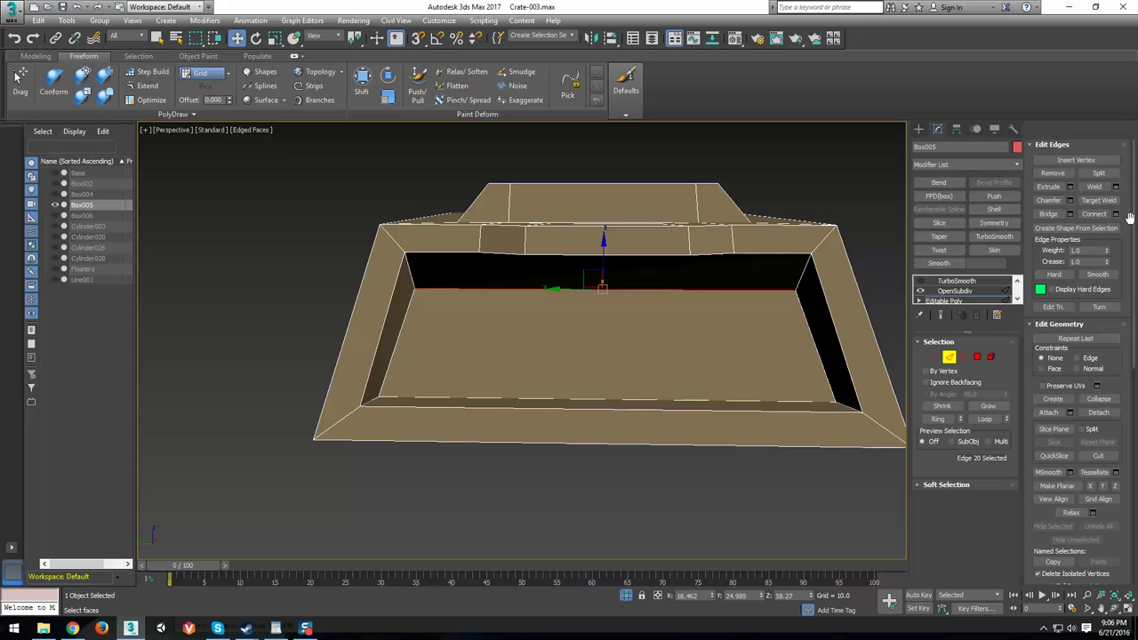
click(948, 420)
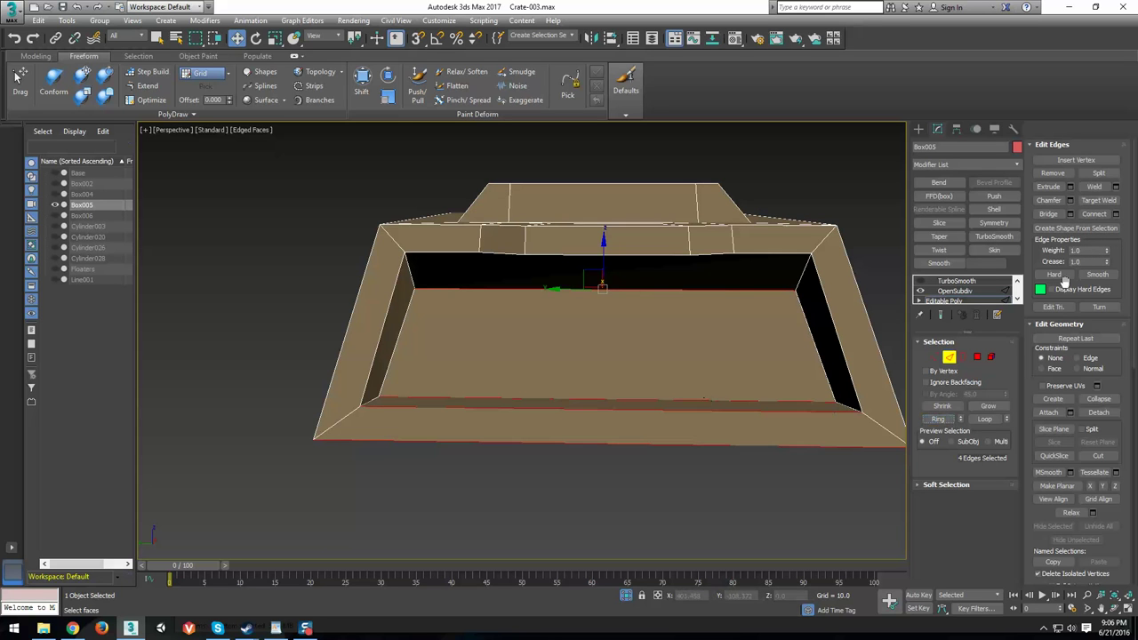
click(1115, 214)
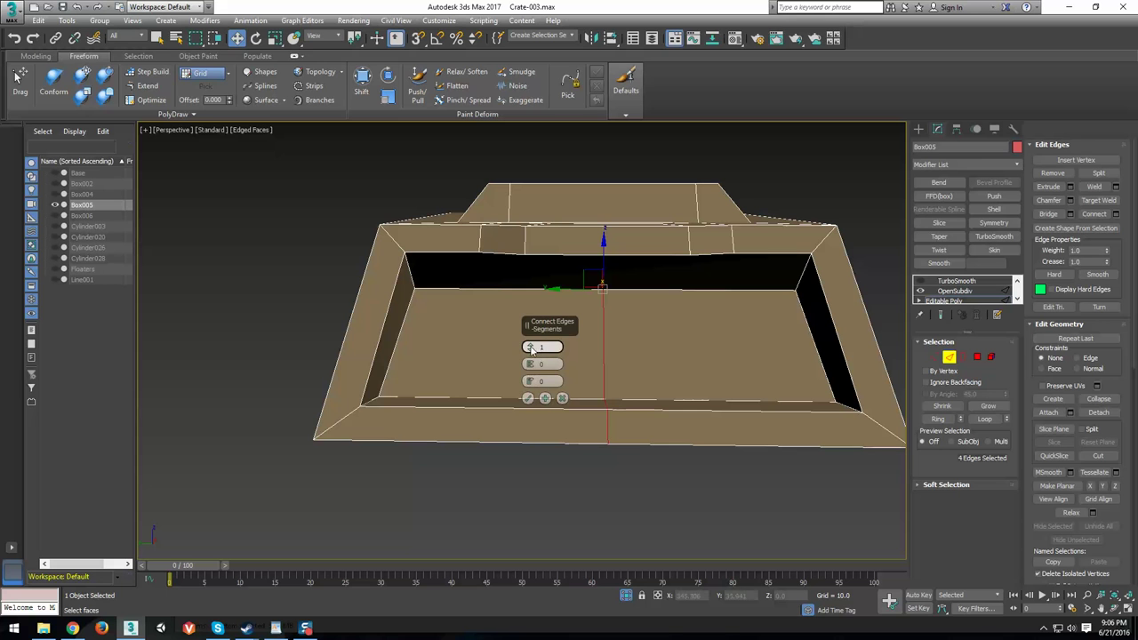
drag(530, 351, 529, 281)
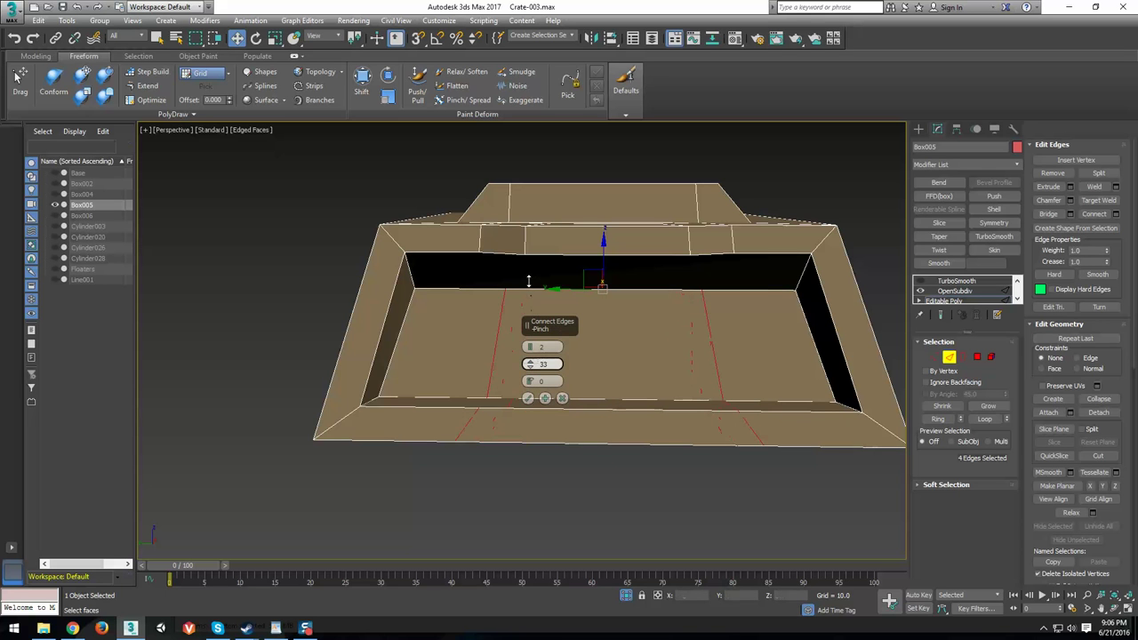
alt+middle_drag(654, 412, 622, 400)
drag(530, 363, 534, 328)
click(528, 398)
Connect the two new vertices on the recess's upper back edge to the outer bend vertices of the rim above.
key(1)
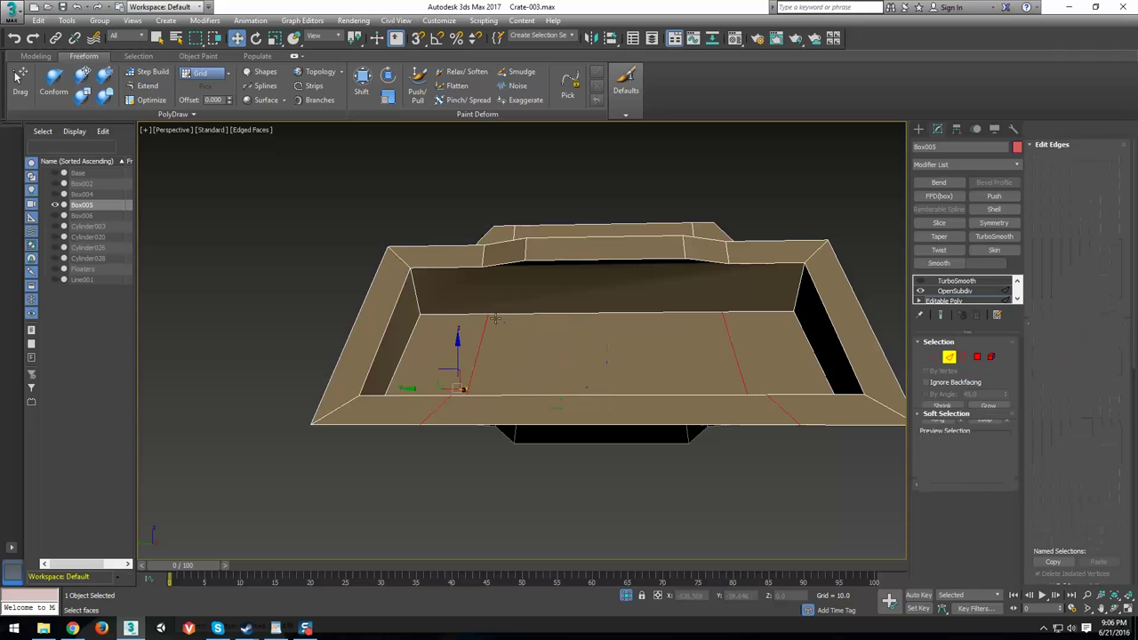
click(488, 315)
ctrl+click(483, 268)
key(ctrl+shift+e)
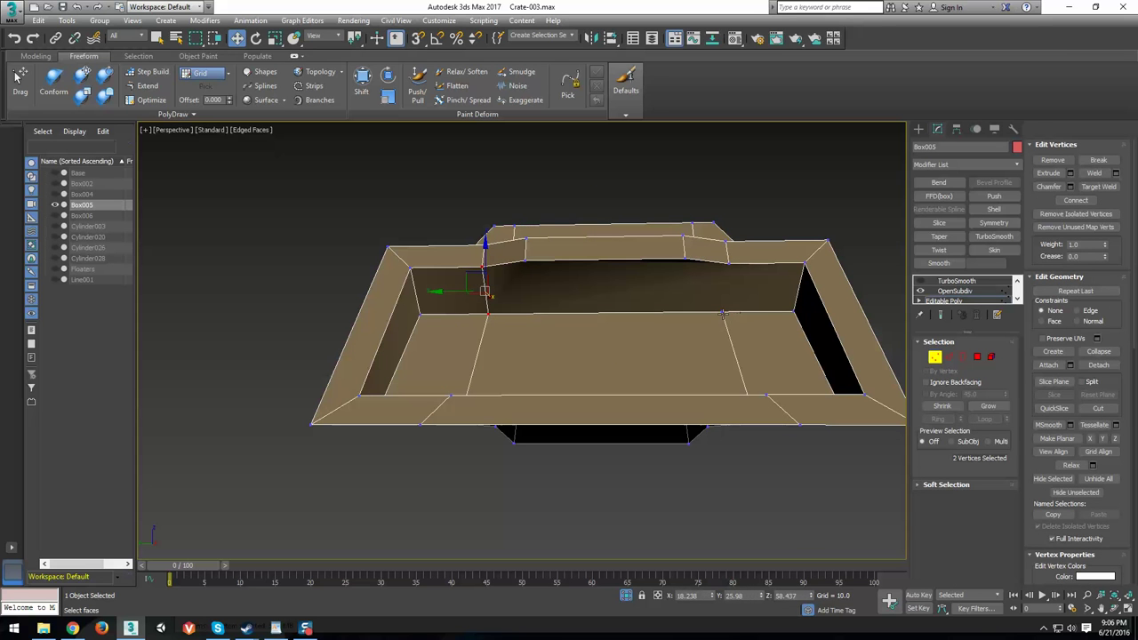
click(725, 313)
ctrl+click(725, 238)
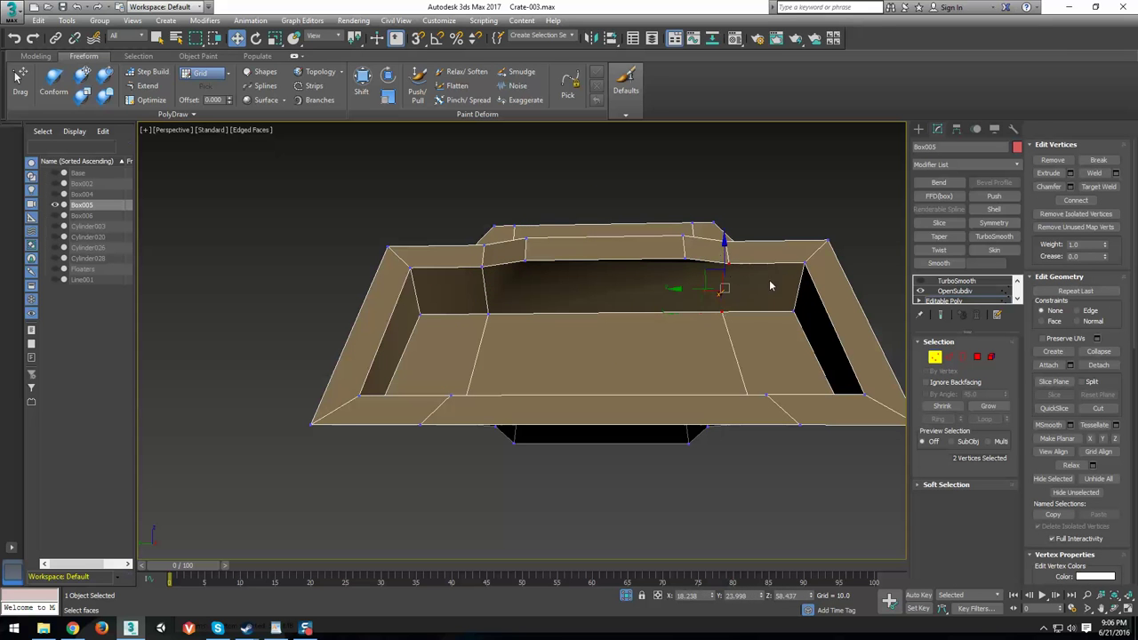
Connect the ring of middle crosswise edges in the recess with 2 more segments.
click(948, 357)
click(658, 313)
click(937, 418)
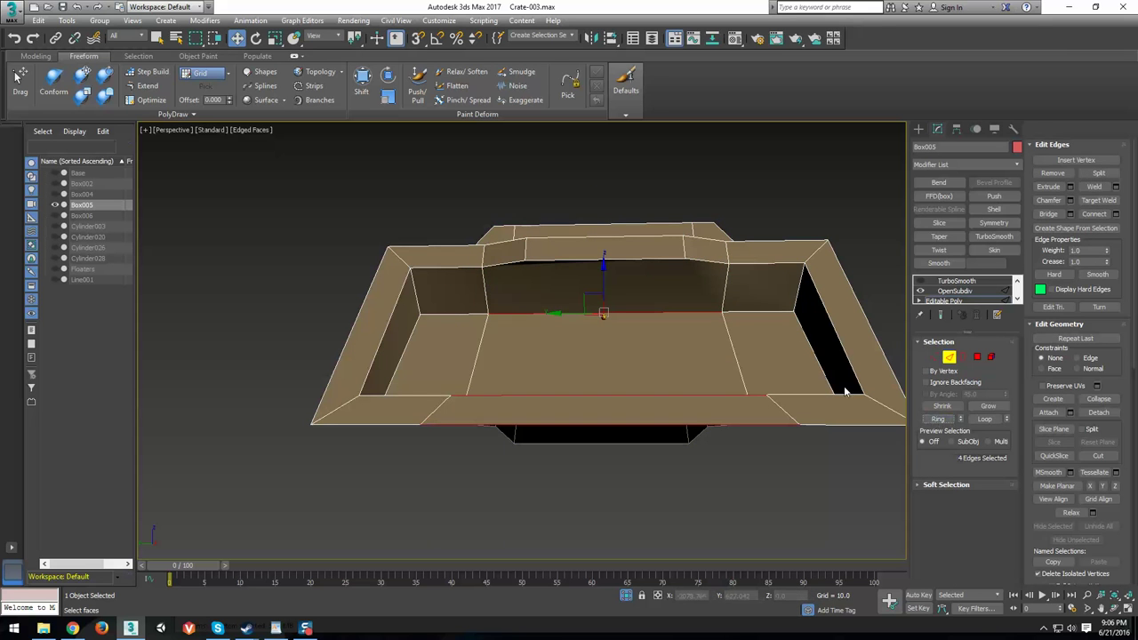
click(1094, 213)
Connect the inner pair of new recess vertices to the inner bend vertices of the rim above.
key(1)
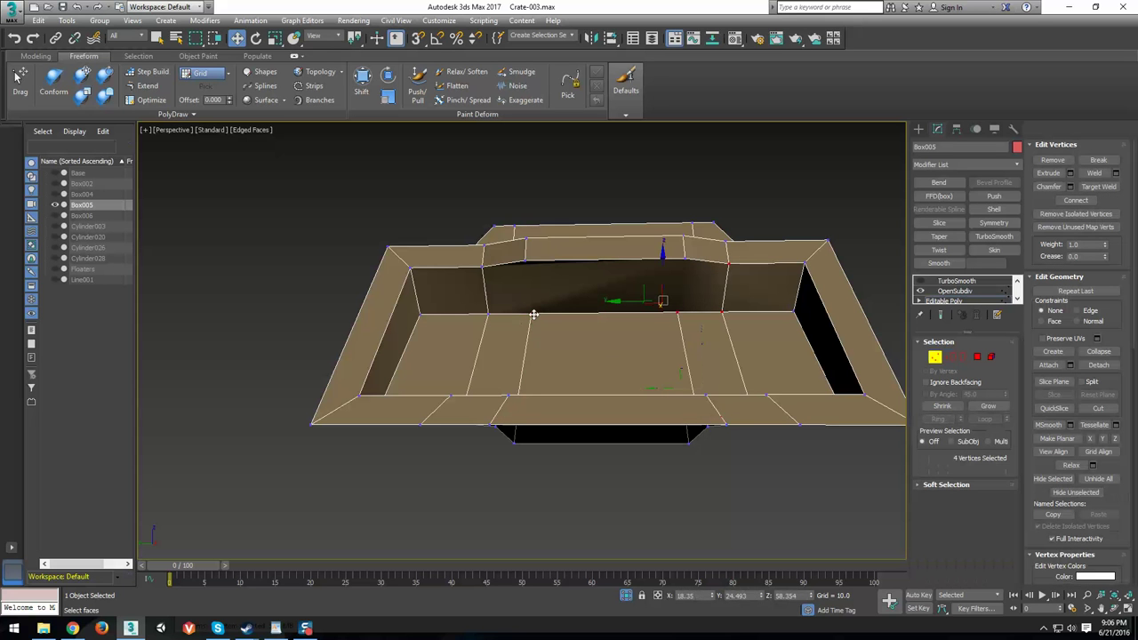
click(528, 313)
ctrl+click(525, 263)
click(677, 312)
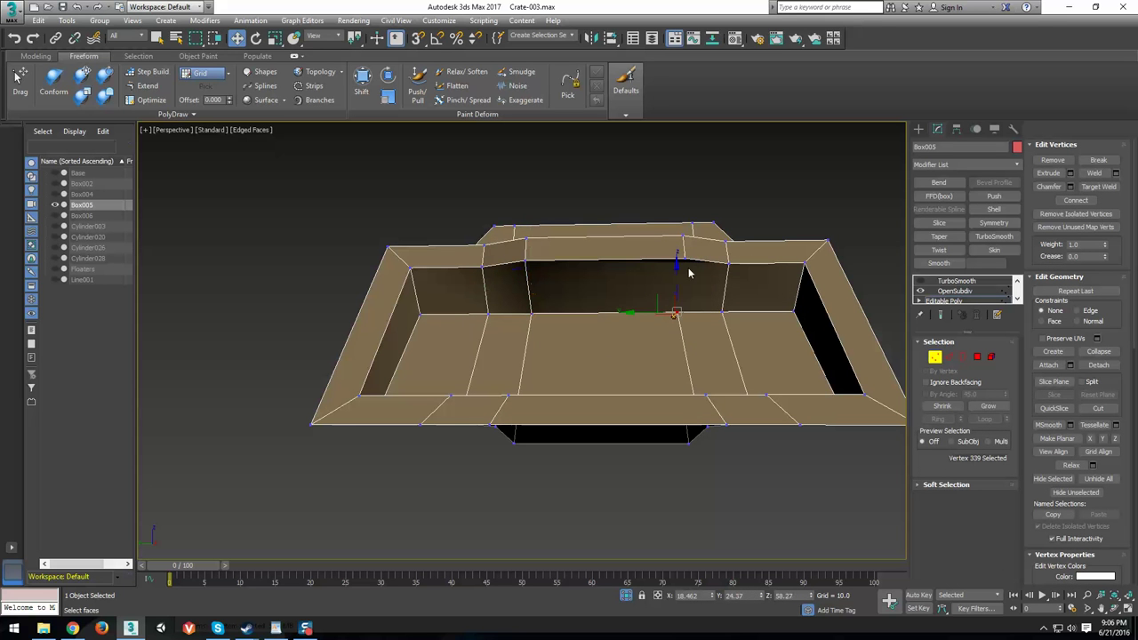
ctrl+click(683, 249)
Remove the two short edges running up the slope from the outer corners of the raised step above the recess.
alt+middle_drag(755, 350, 828, 463)
scroll(611, 363, down, 4)
alt+middle_drag(611, 363, 605, 388)
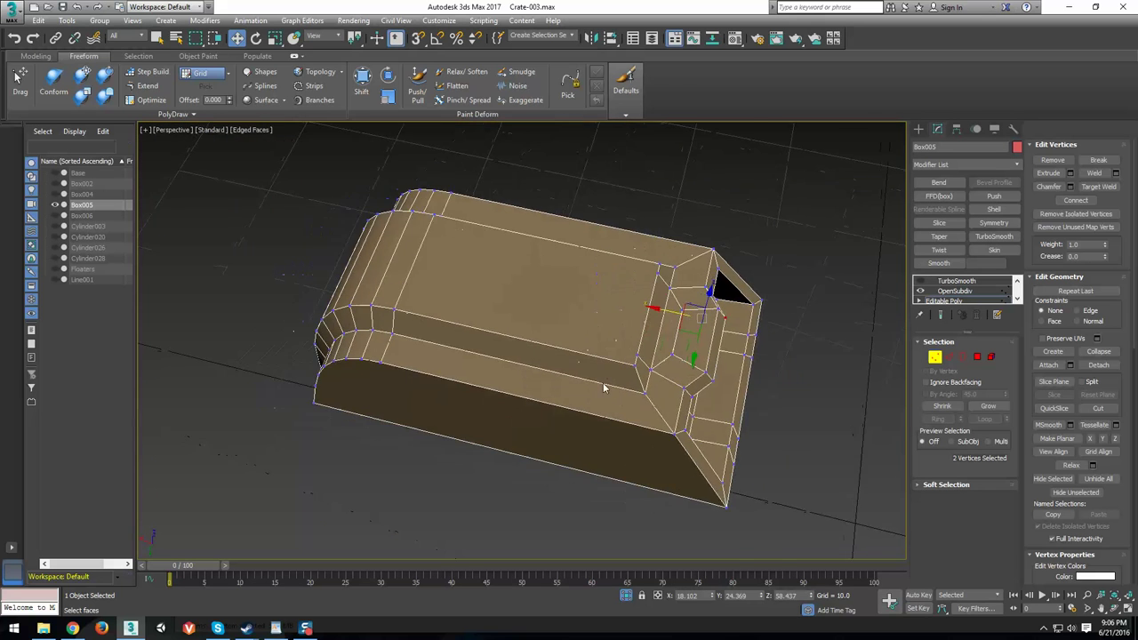
scroll(620, 382, up, 3)
alt+middle_drag(669, 372, 617, 275)
key(2)
click(612, 270)
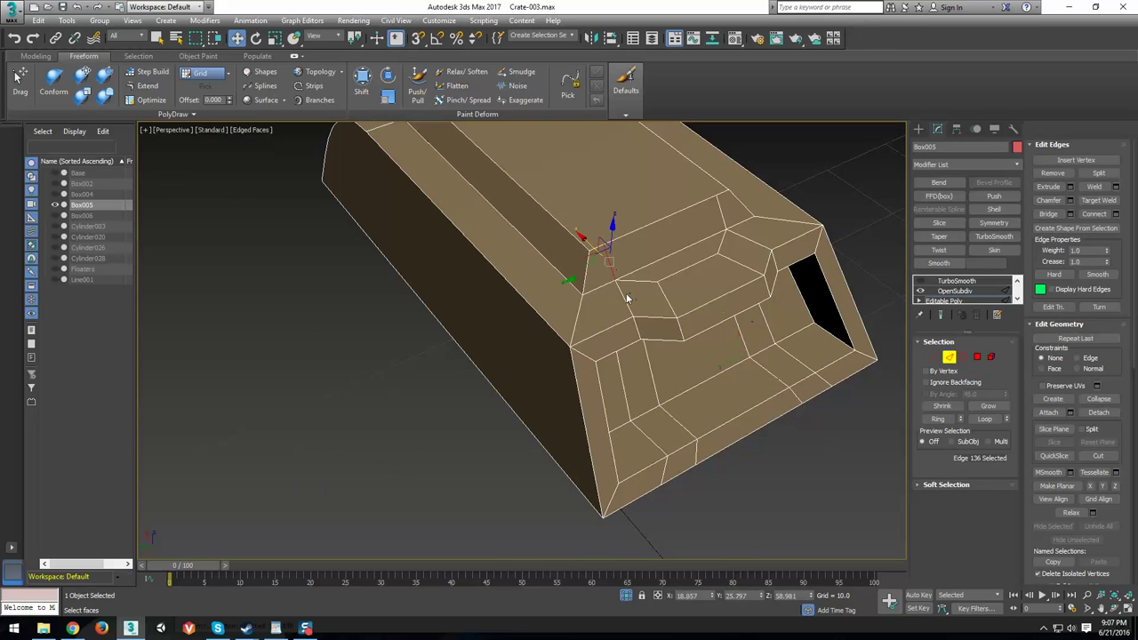
scroll(610, 356, up, 2)
scroll(610, 355, up, 2)
ctrl+click(743, 212)
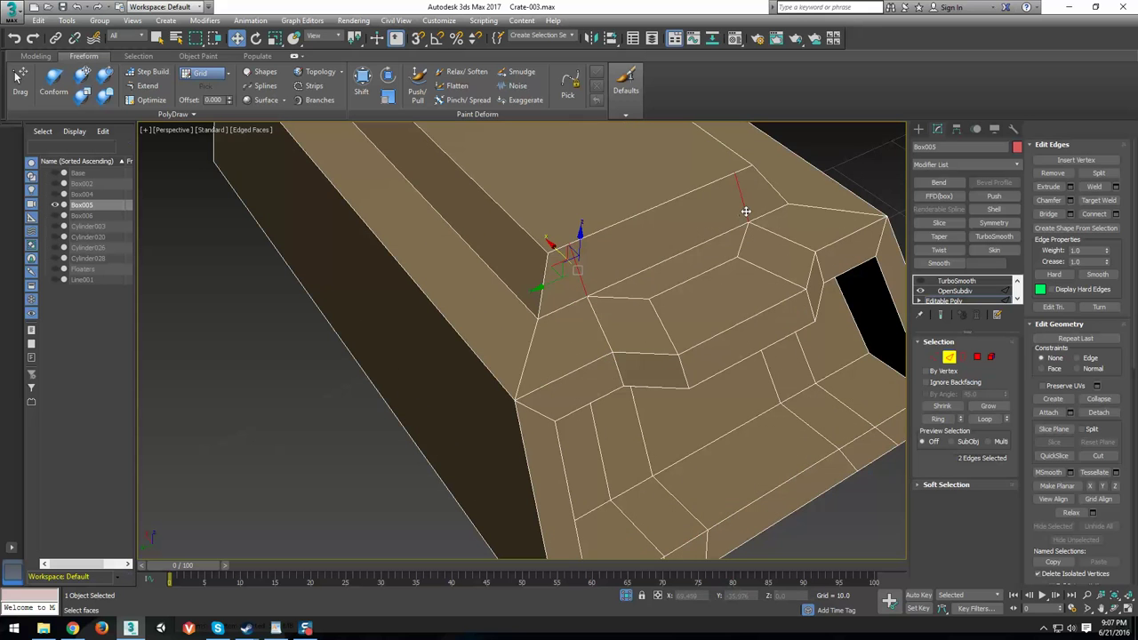
Connect the raised step's two upper outer vertices to the neighbouring corners of the cover's top face.
key(1)
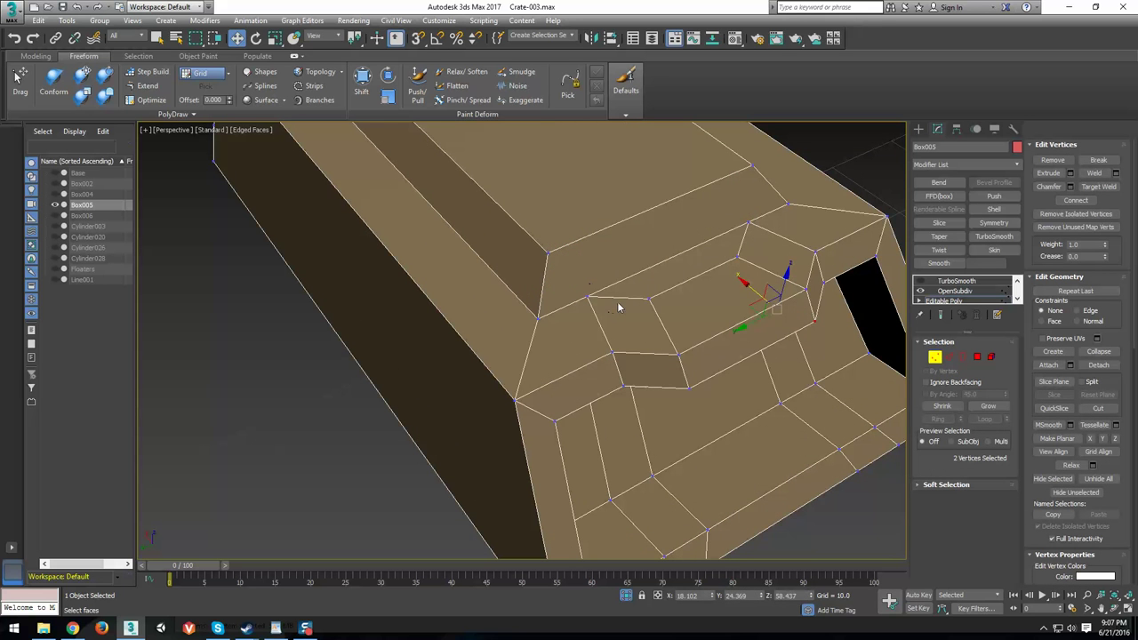
click(615, 355)
alt+middle_drag(653, 329, 666, 326)
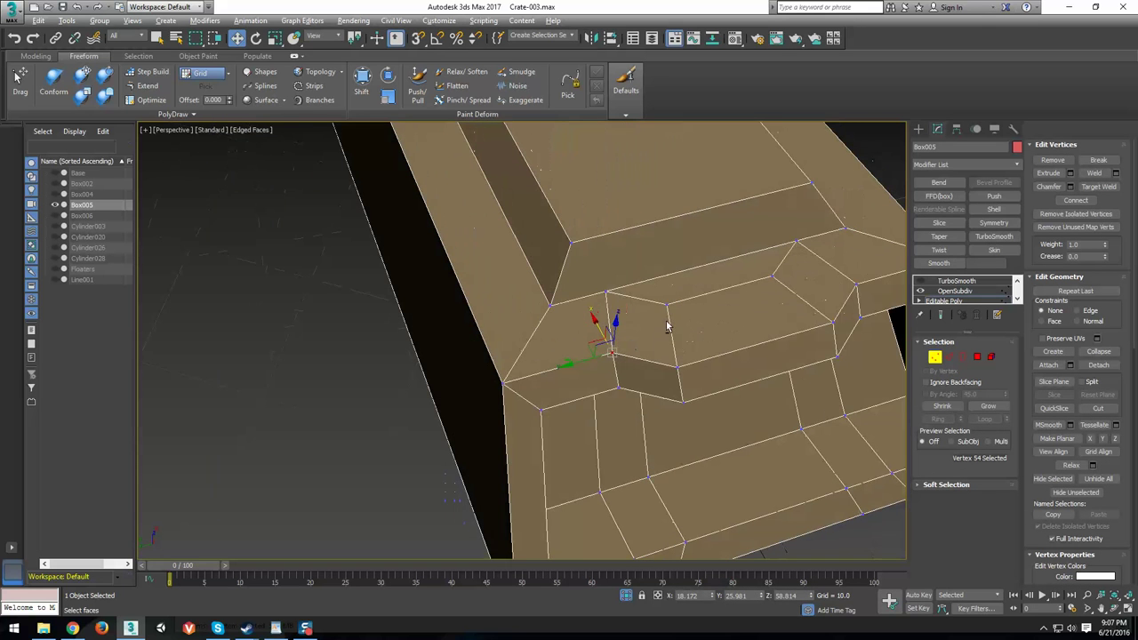
click(607, 289)
ctrl+click(569, 242)
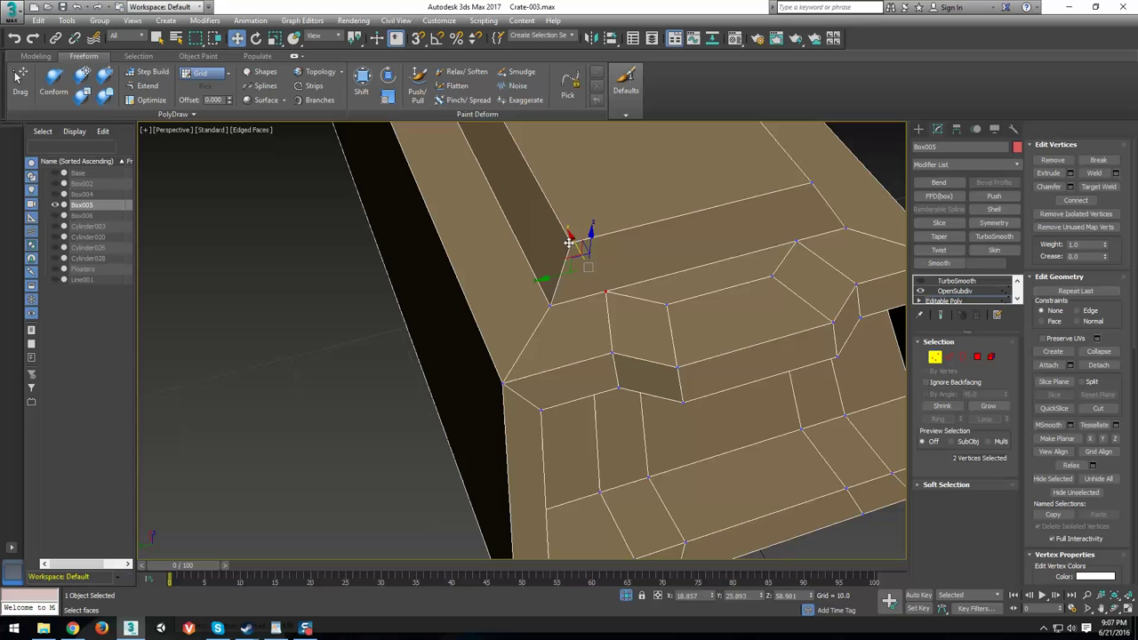
click(795, 240)
ctrl+click(811, 186)
alt+middle_drag(809, 185, 594, 347)
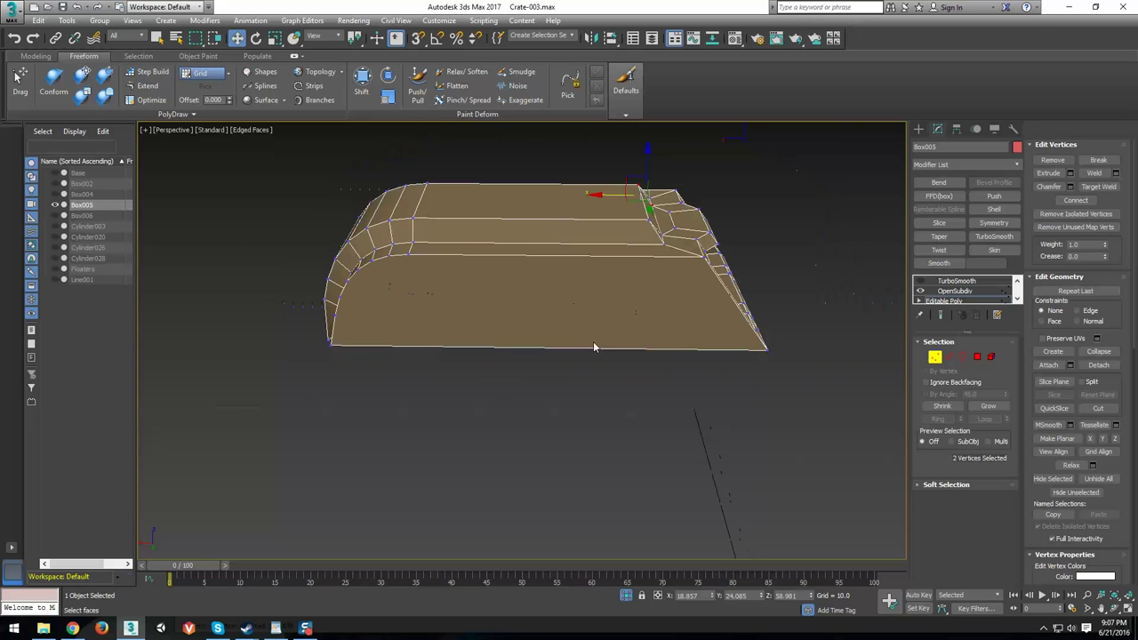
Select the large flat polygons on both long sides of the cover and inset them by 1.0.
click(984, 355)
click(592, 334)
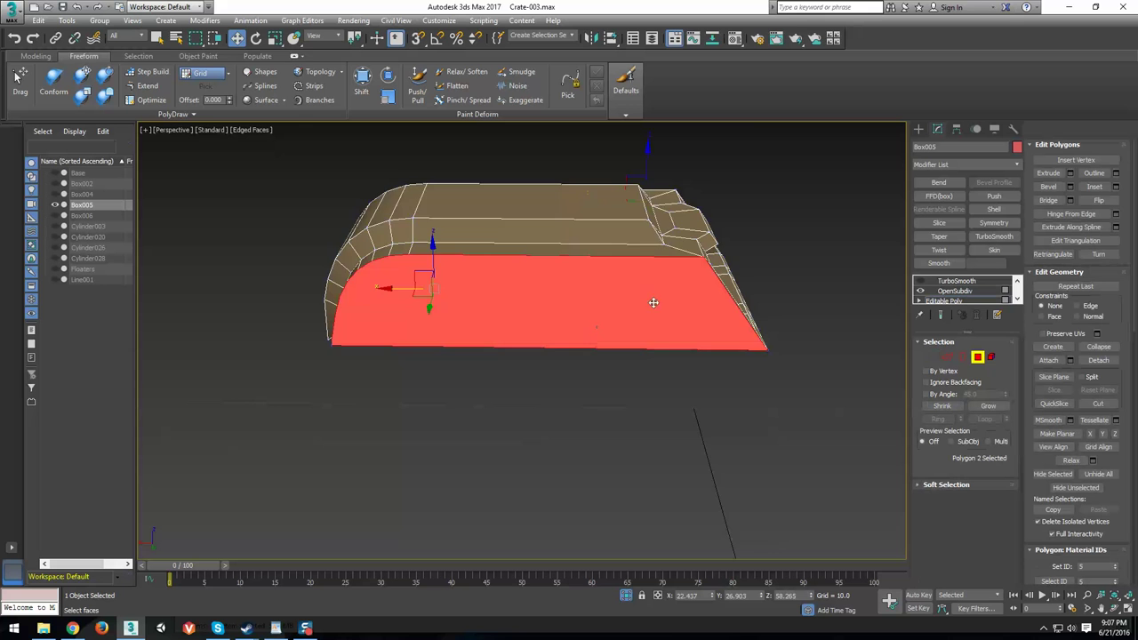
alt+middle_drag(655, 300, 457, 343)
ctrl+click(497, 344)
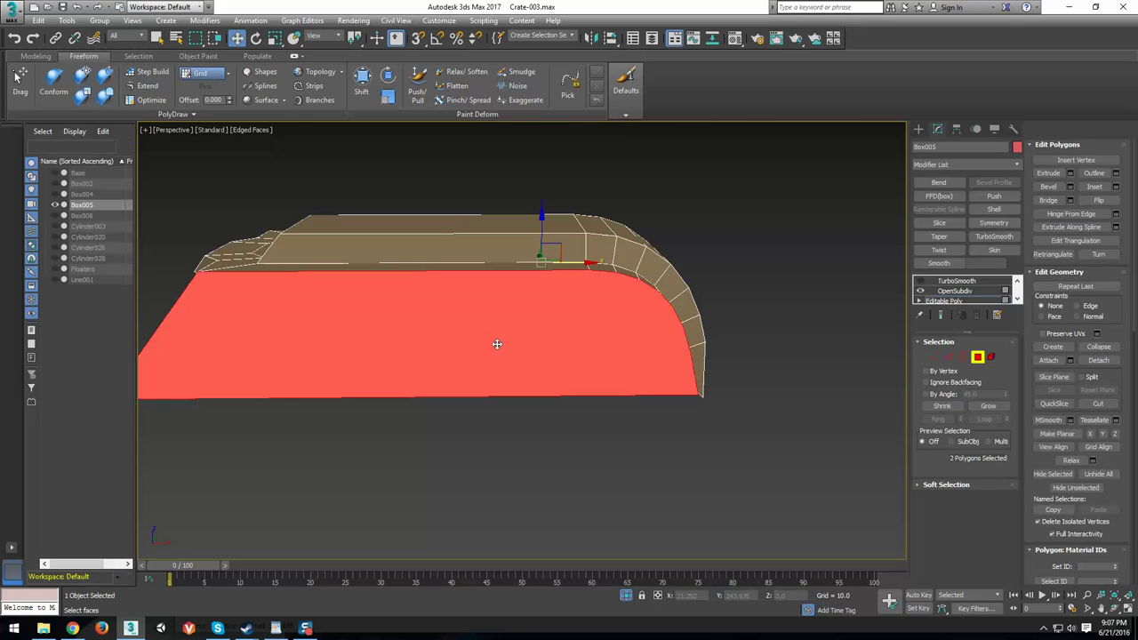
click(1117, 188)
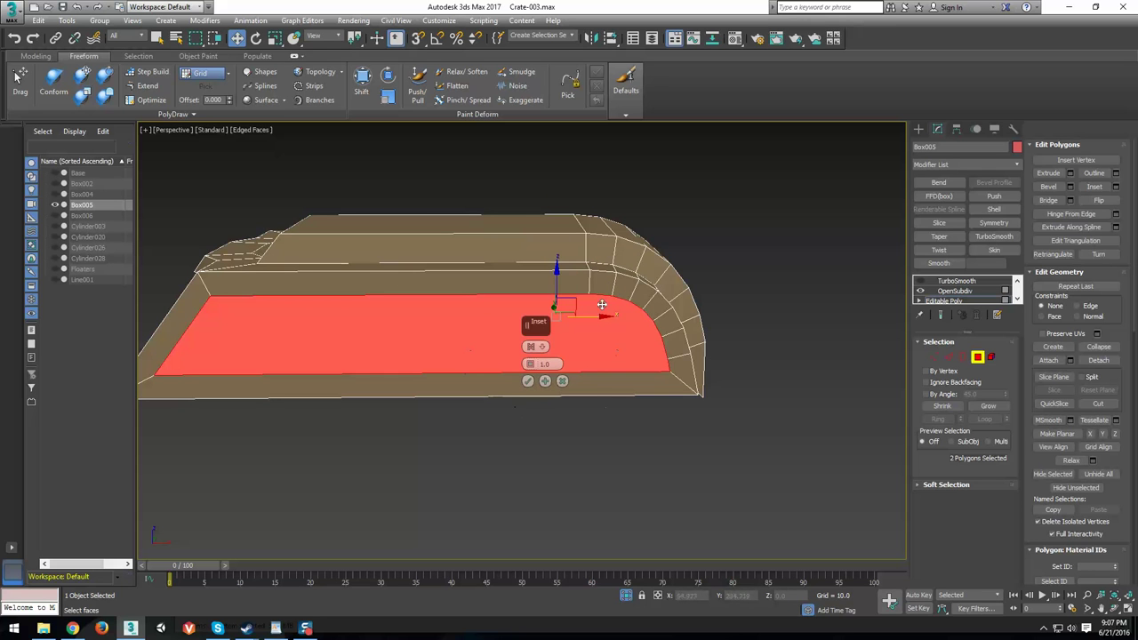
click(527, 380)
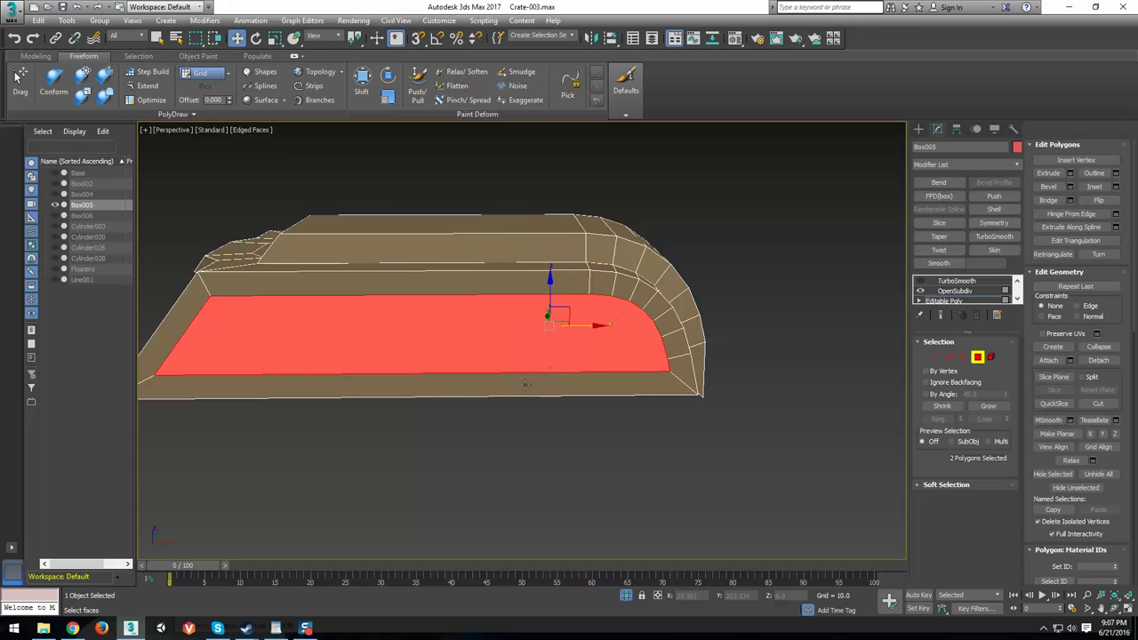
alt+middle_drag(529, 343, 440, 333)
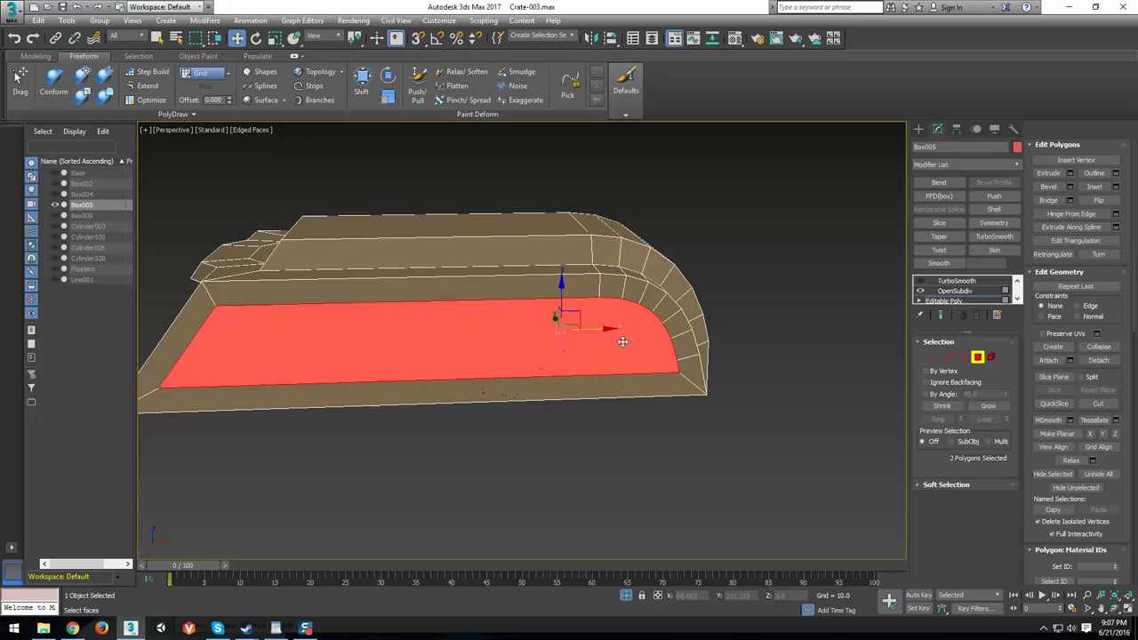
Examine the OpenSubdiv-smoothed cover and recess floor in plain shading from several angles.
scroll(623, 341, up, 2)
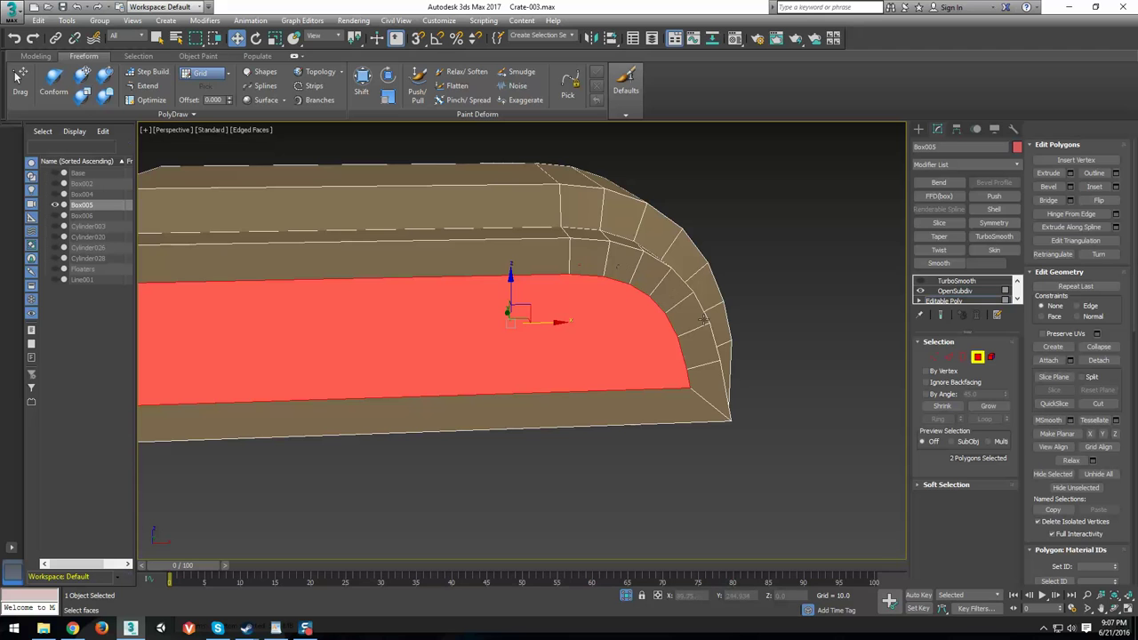
click(977, 356)
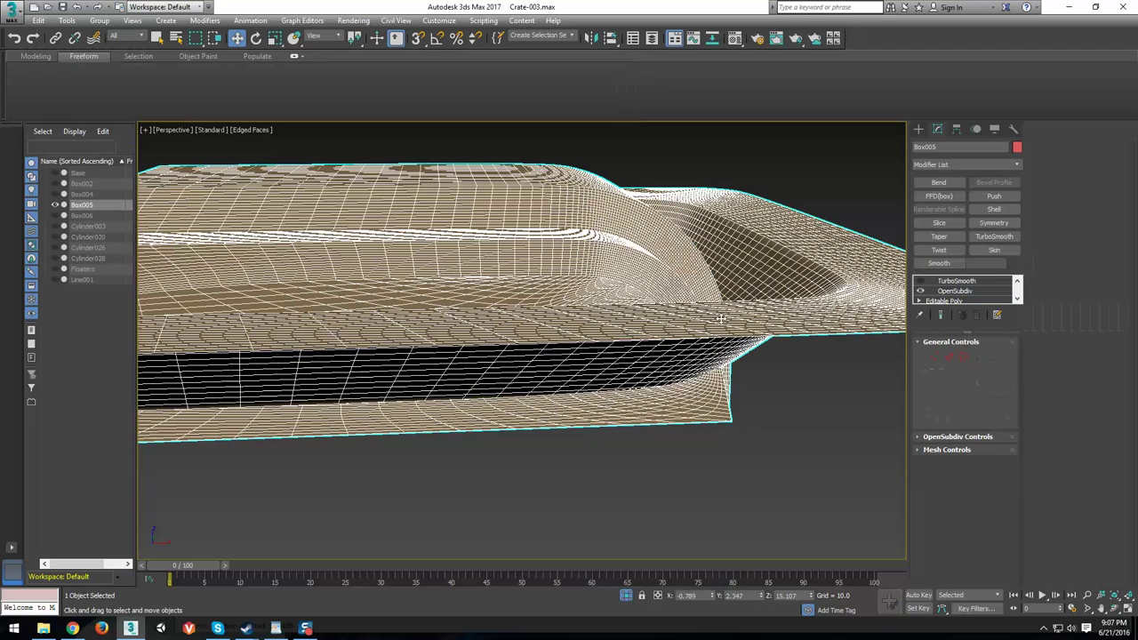
alt+middle_drag(533, 335, 736, 422)
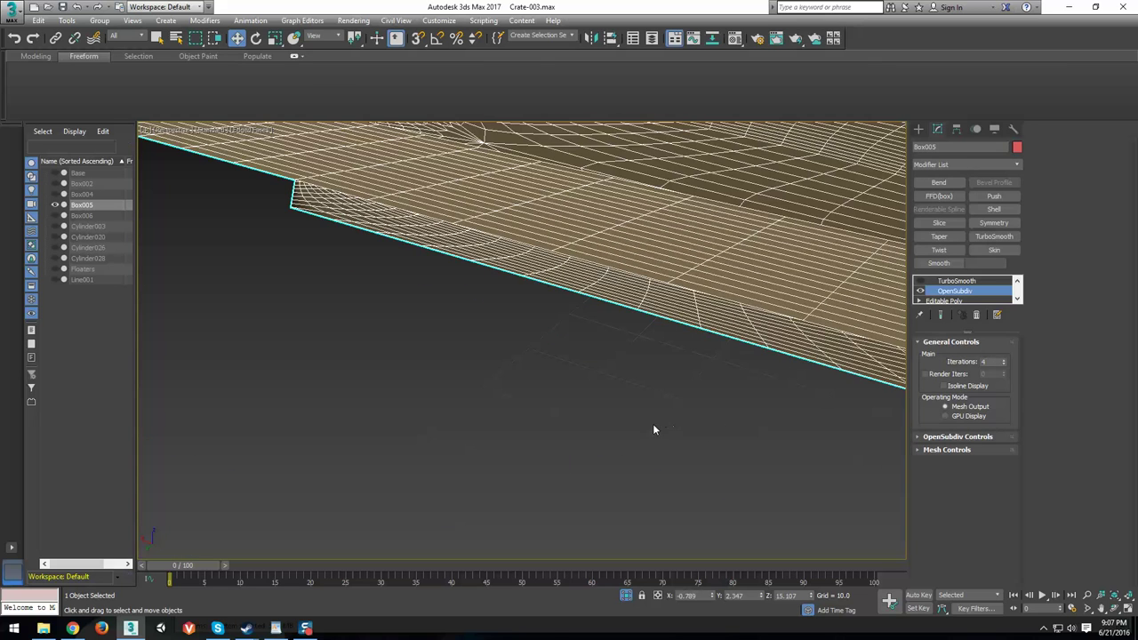
key(F4)
mouse_move(691, 228)
alt+middle_down()
mouse_move(506, 504)
mouse_move(564, 418)
mouse_move(599, 391)
mouse_move(584, 434)
mouse_move(563, 400)
mouse_move(444, 315)
alt+middle_up()
alt+middle_drag(697, 325, 516, 375)
alt+middle_drag(459, 308, 548, 307)
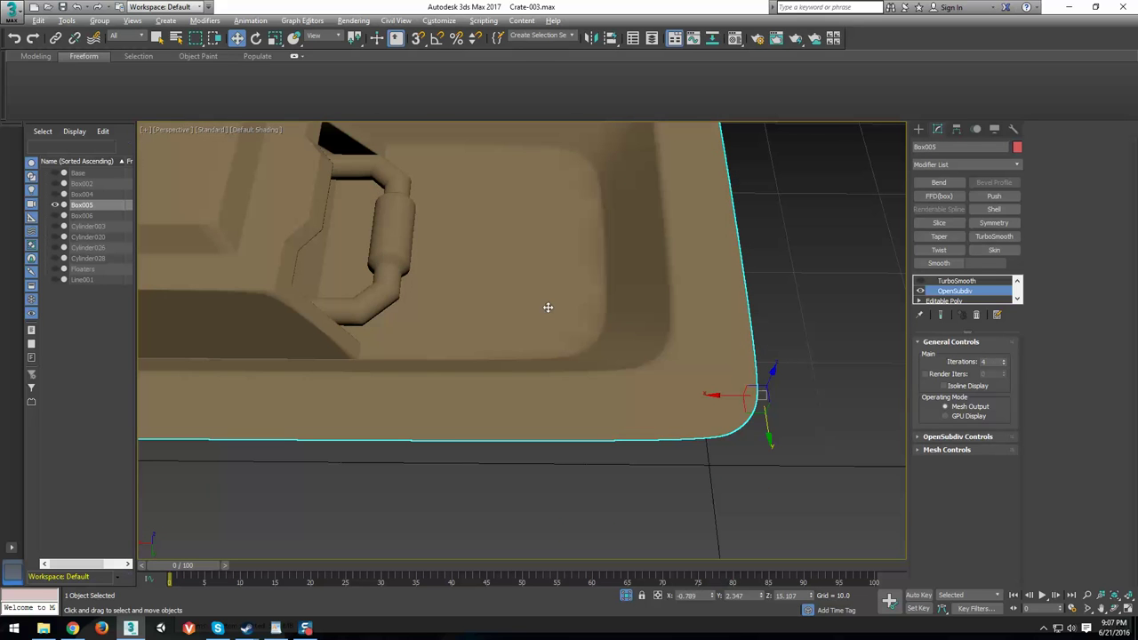
Select the large flat floor polygon of the recess around the handle and inset it by a narrow margin.
click(958, 301)
click(977, 357)
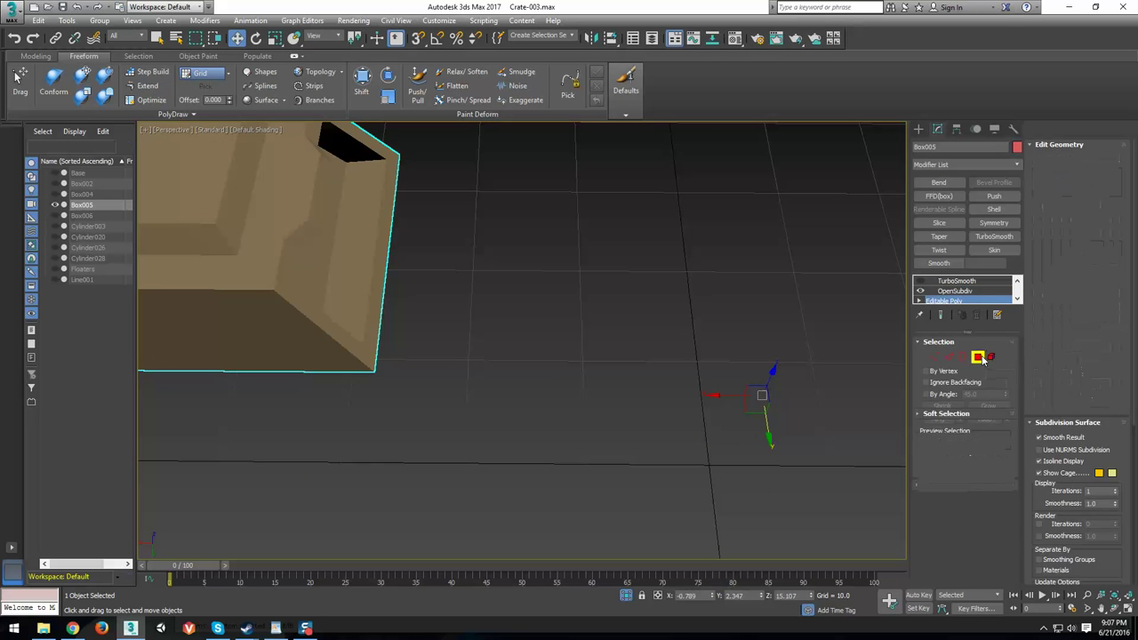
click(1101, 472)
click(507, 312)
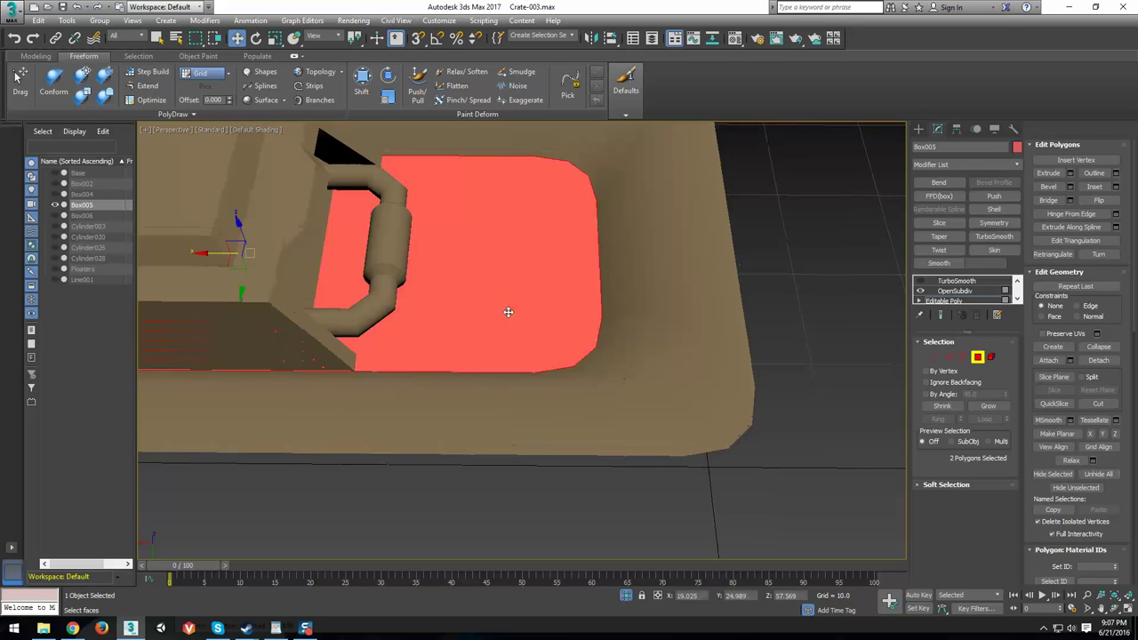
middle_drag(507, 312, 639, 415)
scroll(808, 405, down, 3)
key(F4)
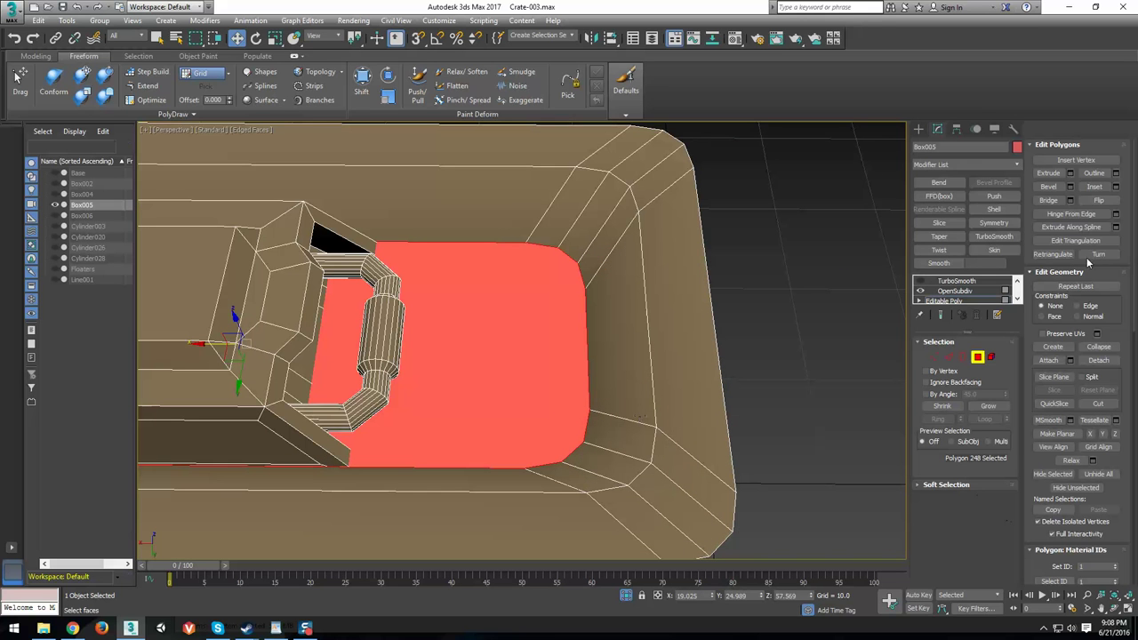
click(1093, 187)
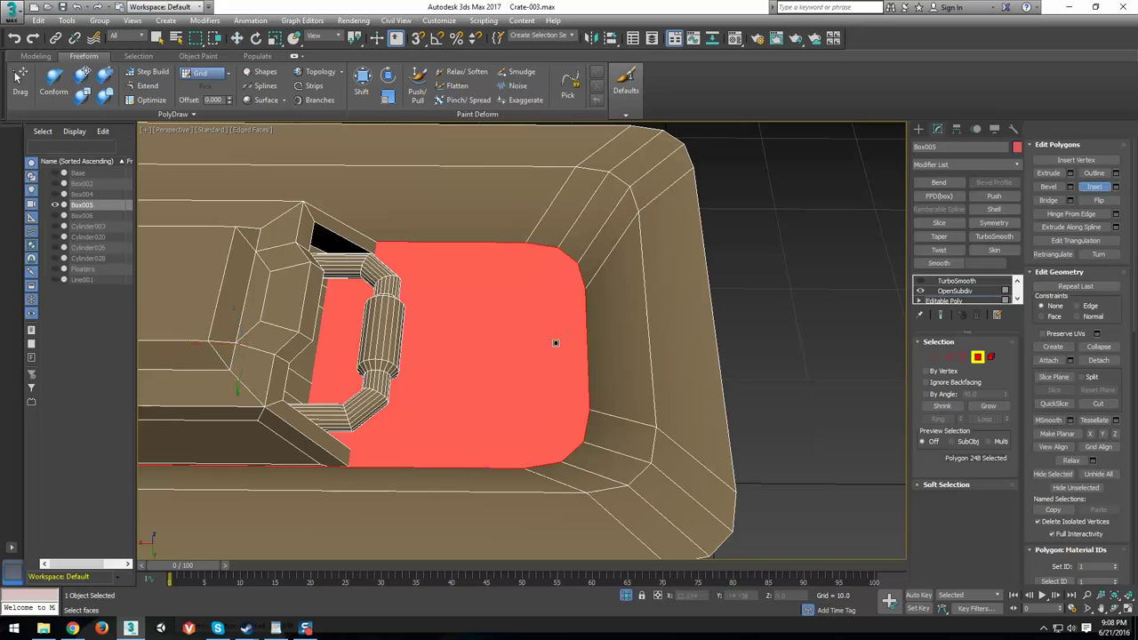
drag(555, 342, 553, 340)
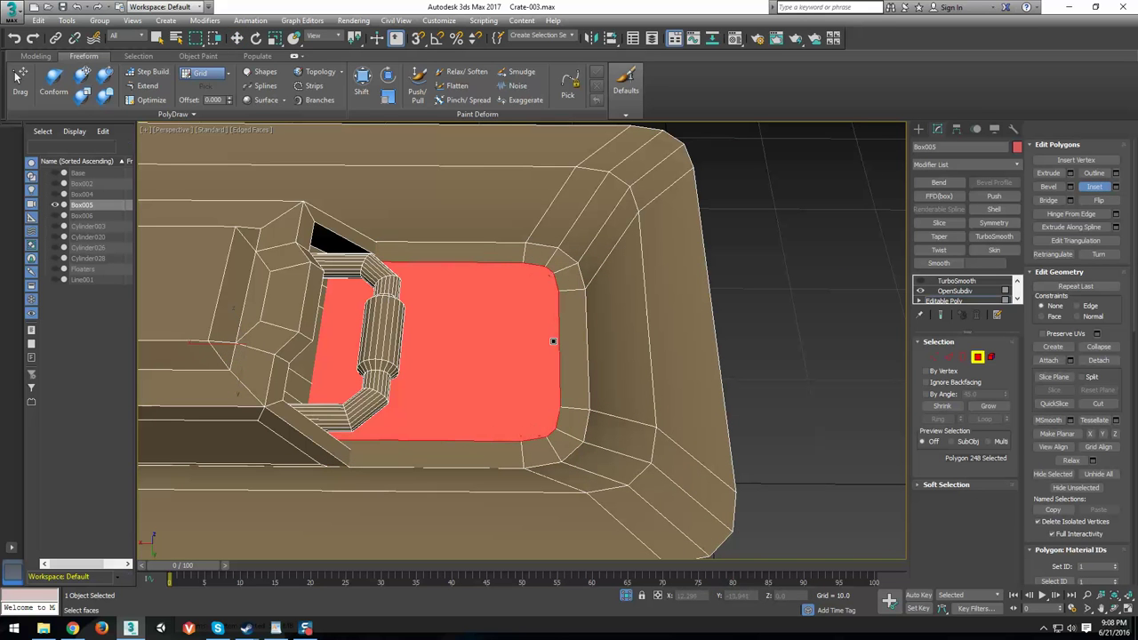
Connect the matching corner vertices of the floor inset straight across the recess, pair by pair toward its far end.
click(934, 356)
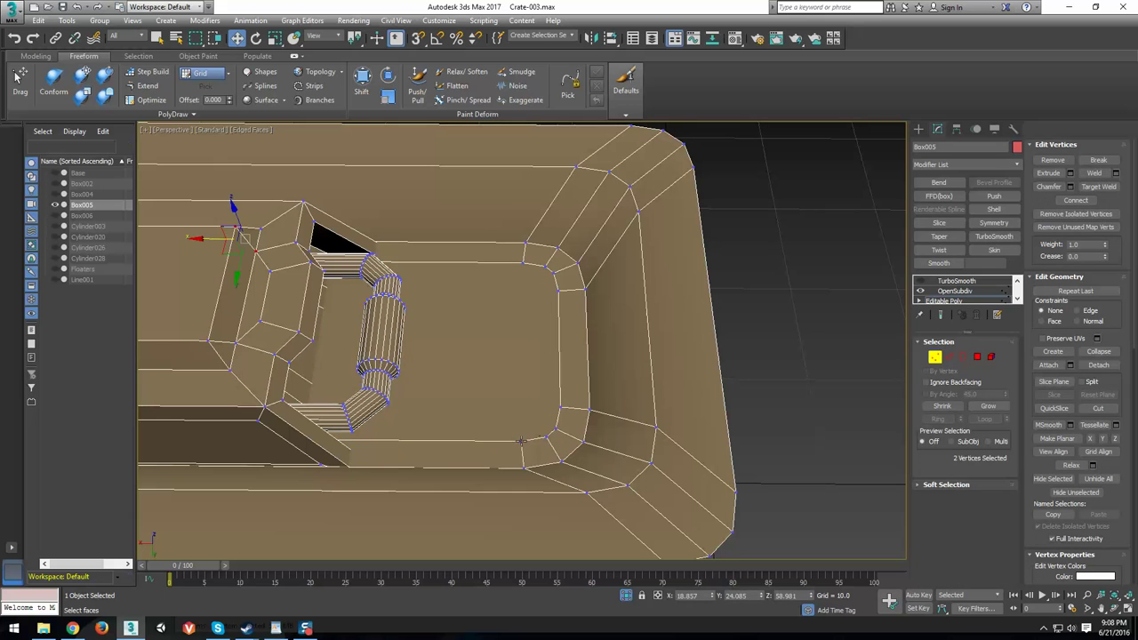
click(521, 440)
ctrl+click(522, 263)
key(ctrl+shift+e)
click(545, 266)
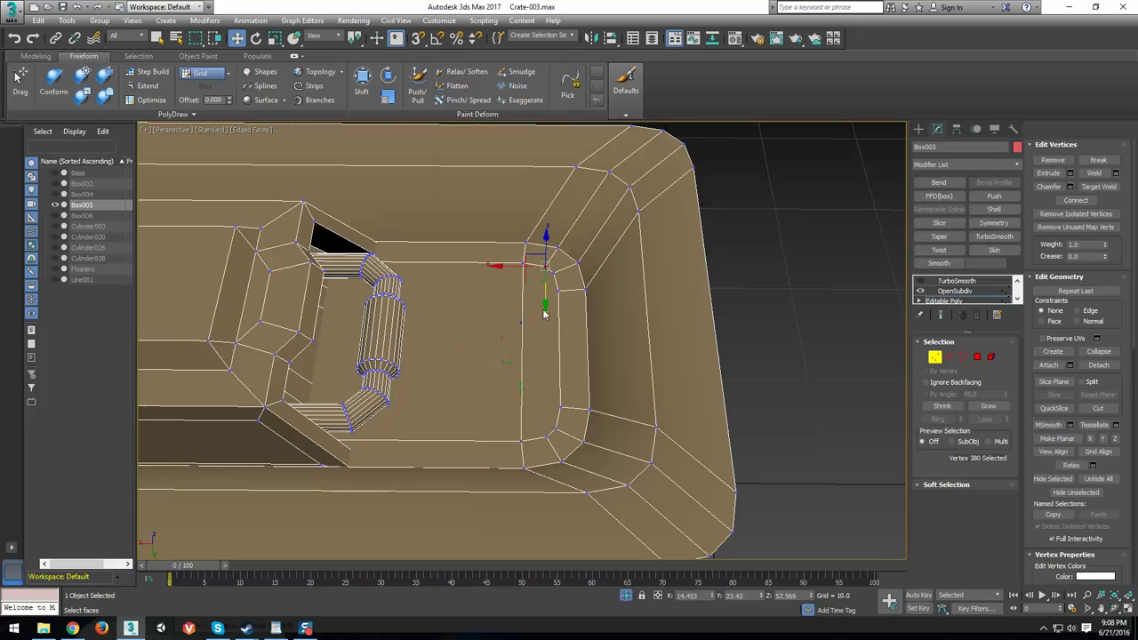
ctrl+click(546, 436)
key(ctrl+shift+e)
click(555, 429)
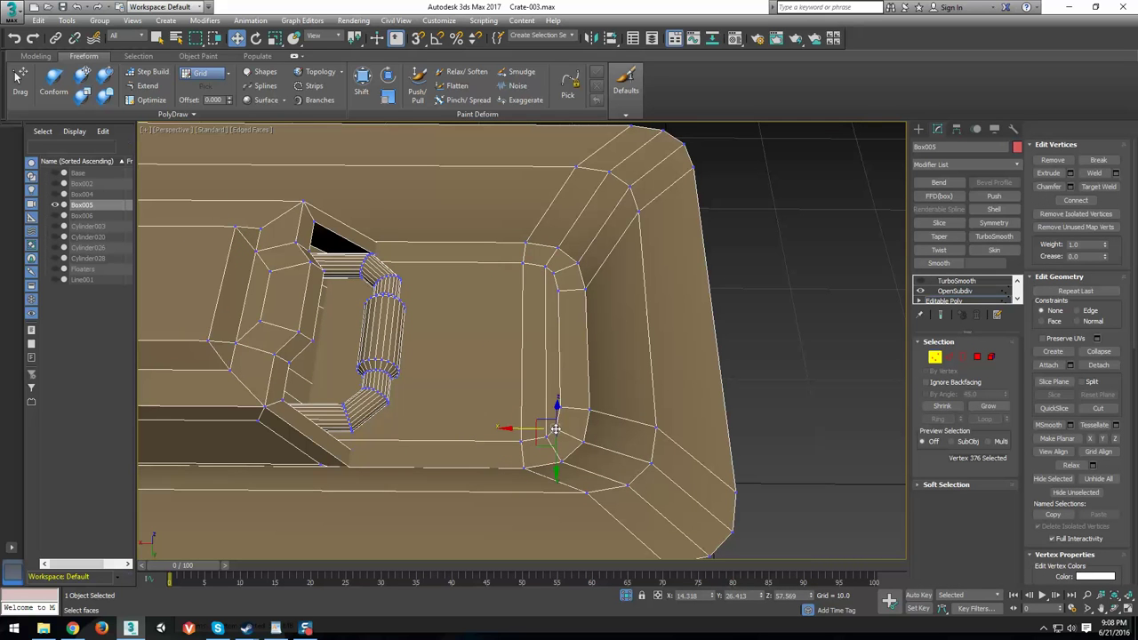
ctrl+click(558, 292)
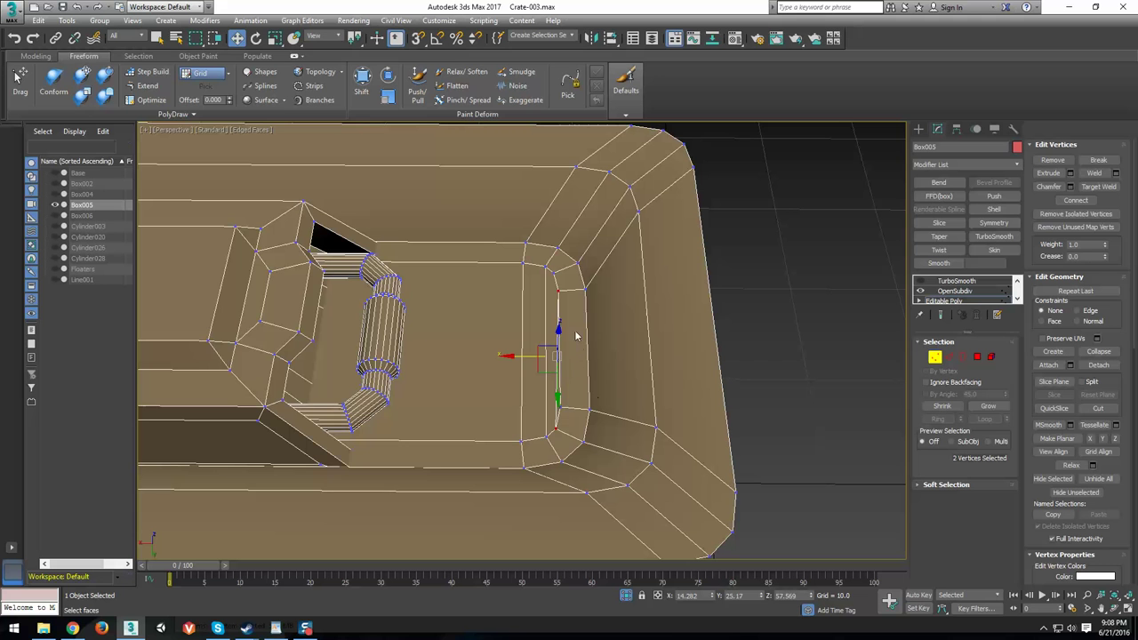
key(ctrl+z)
alt+click(558, 290)
ctrl+click(552, 273)
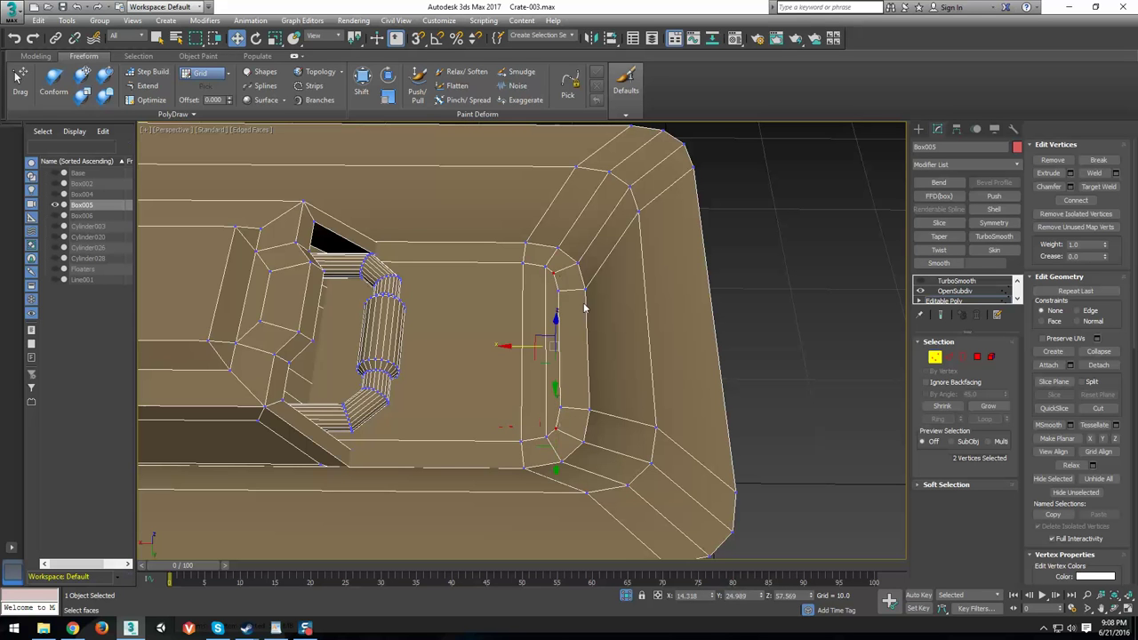
Examine the cover's base mesh in wireframe, and the OpenSubdiv-smoothed recess floor, cover and handle in plain shading.
alt+middle_drag(584, 308, 418, 350)
key(F3)
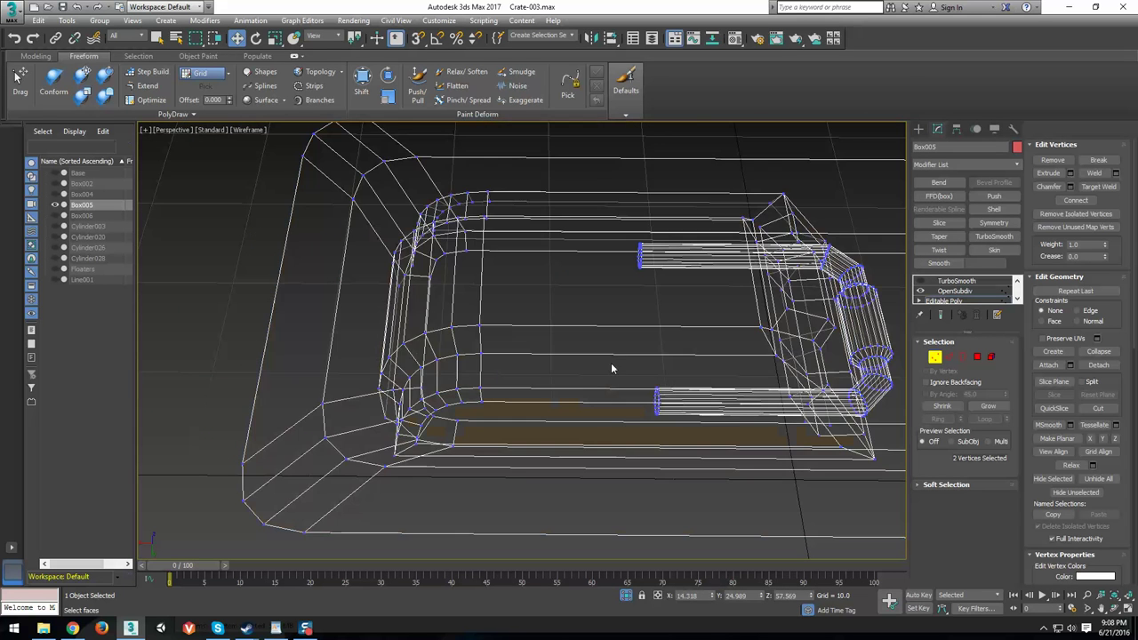
key(F3)
click(945, 300)
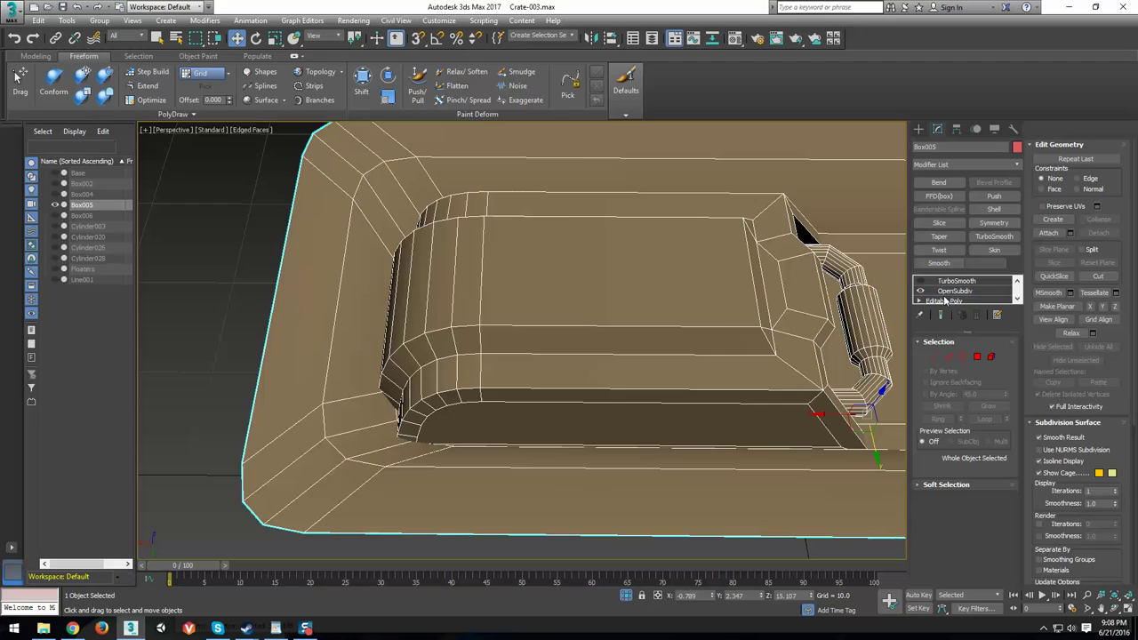
click(948, 294)
middle_drag(695, 375, 423, 393)
middle_drag(554, 389, 396, 400)
key(F4)
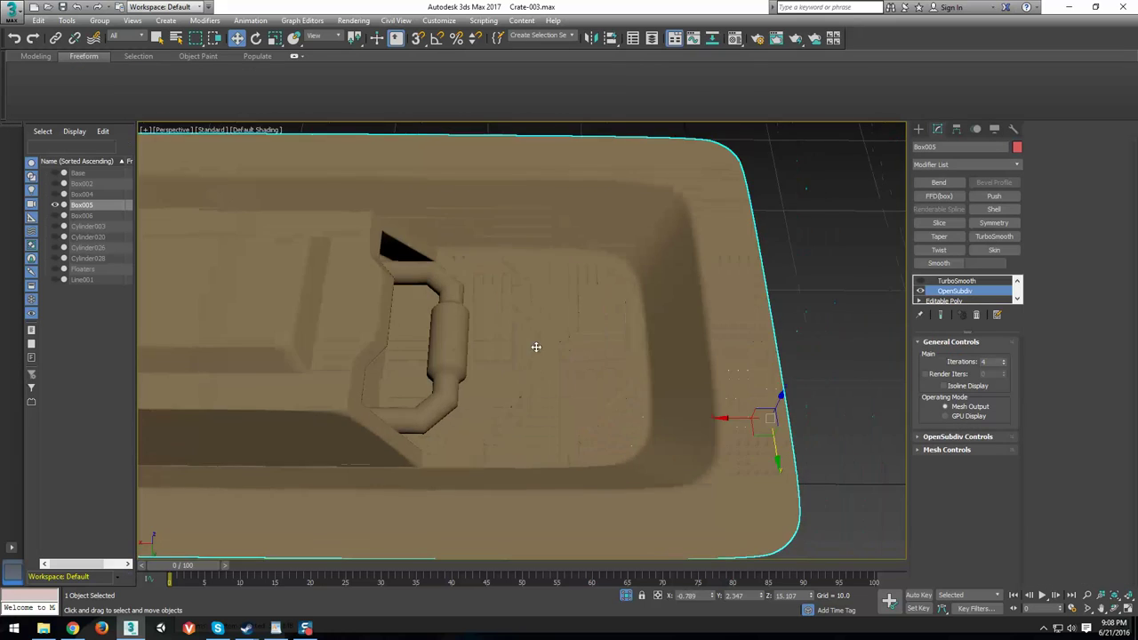
alt+middle_drag(535, 264, 623, 391)
key(F4)
key(F4)
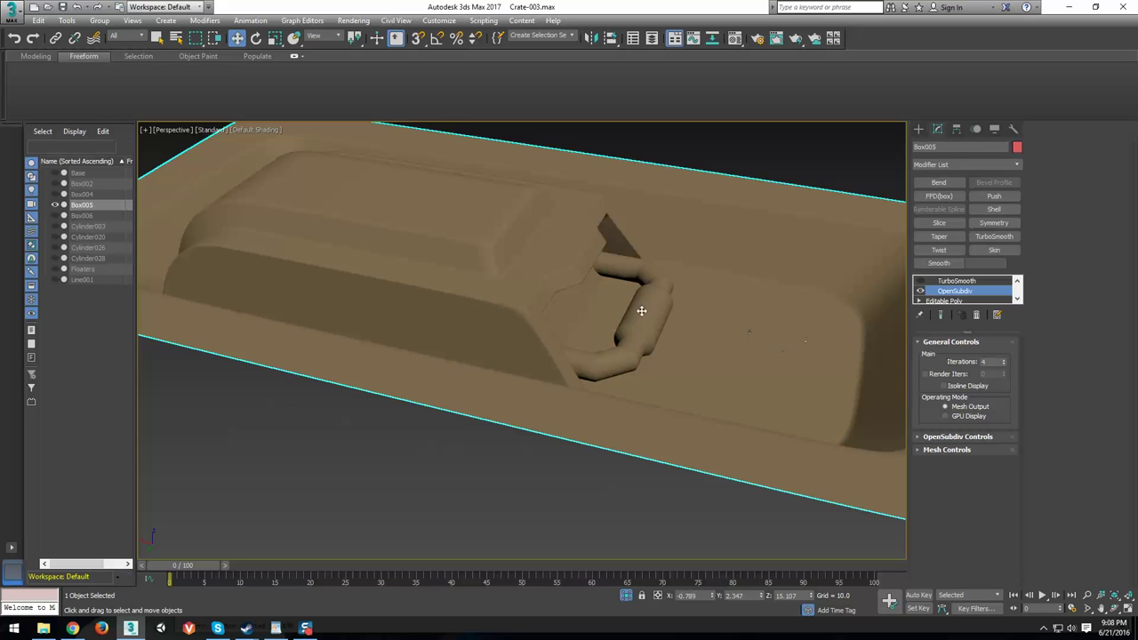
alt+middle_drag(641, 310, 783, 432)
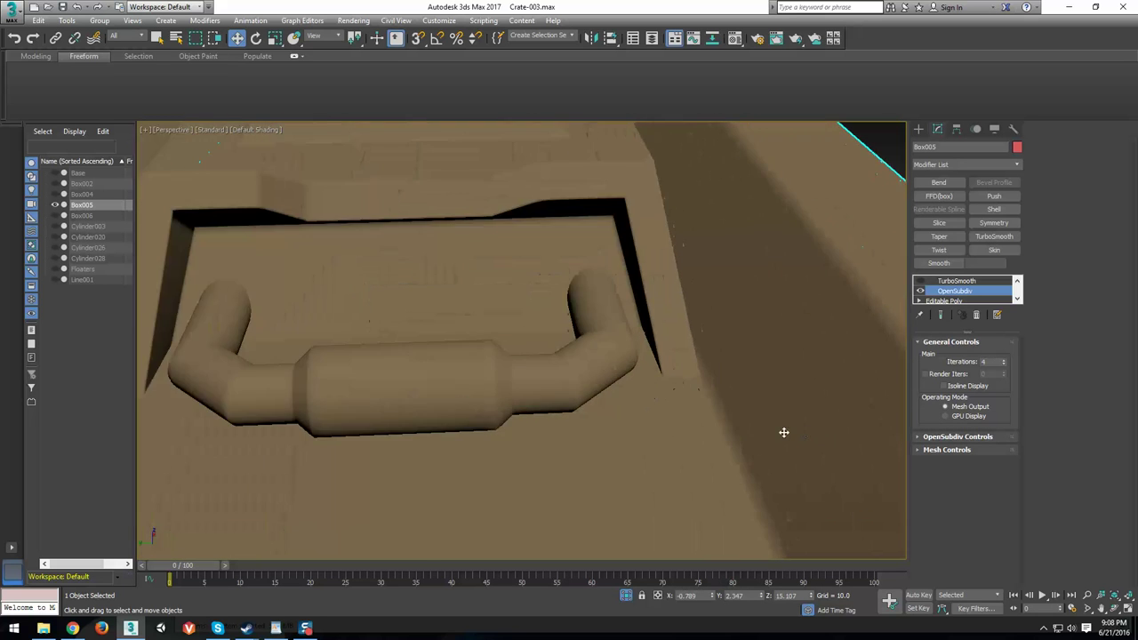
scroll(685, 425, down, 4)
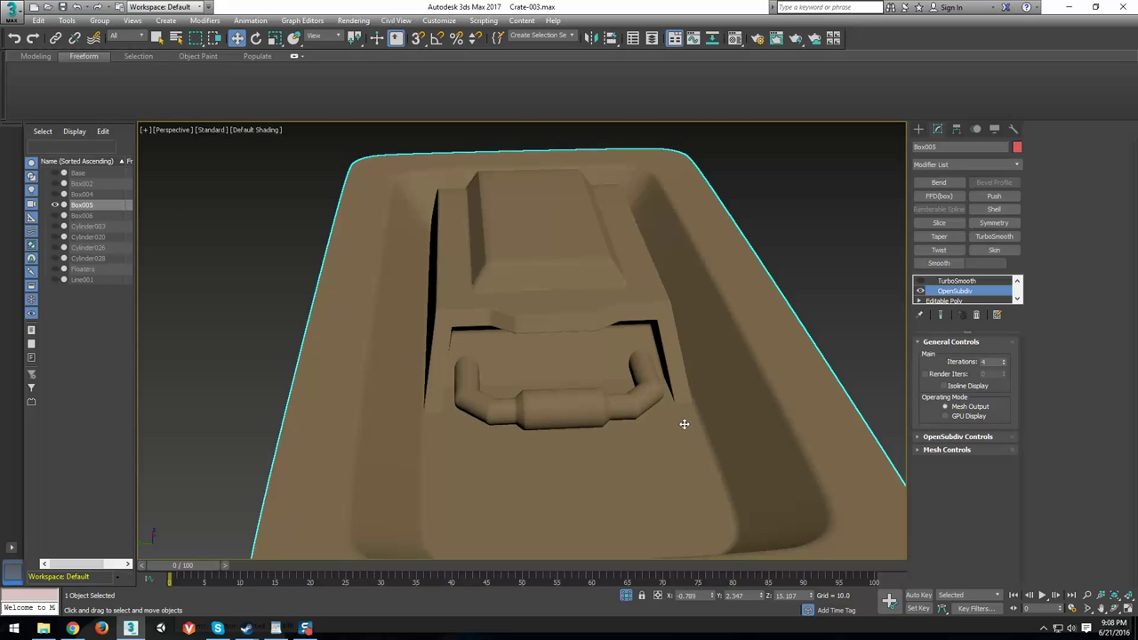
Set the OpenSubdiv crease method to Chaikin and inspect the cover and handle surfaces.
click(957, 437)
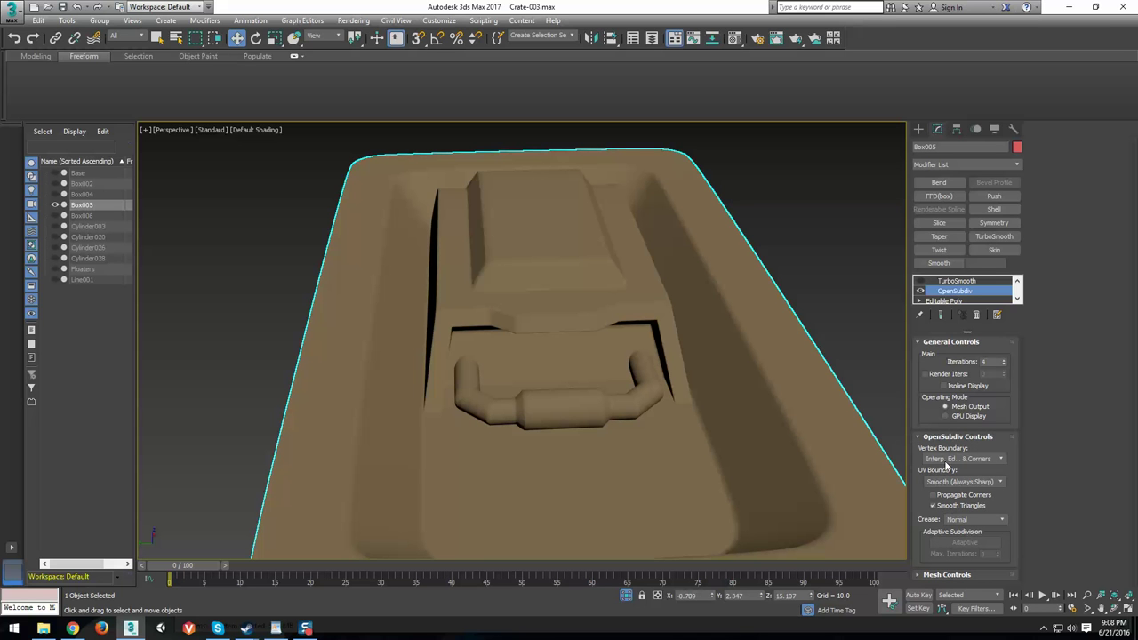
click(981, 520)
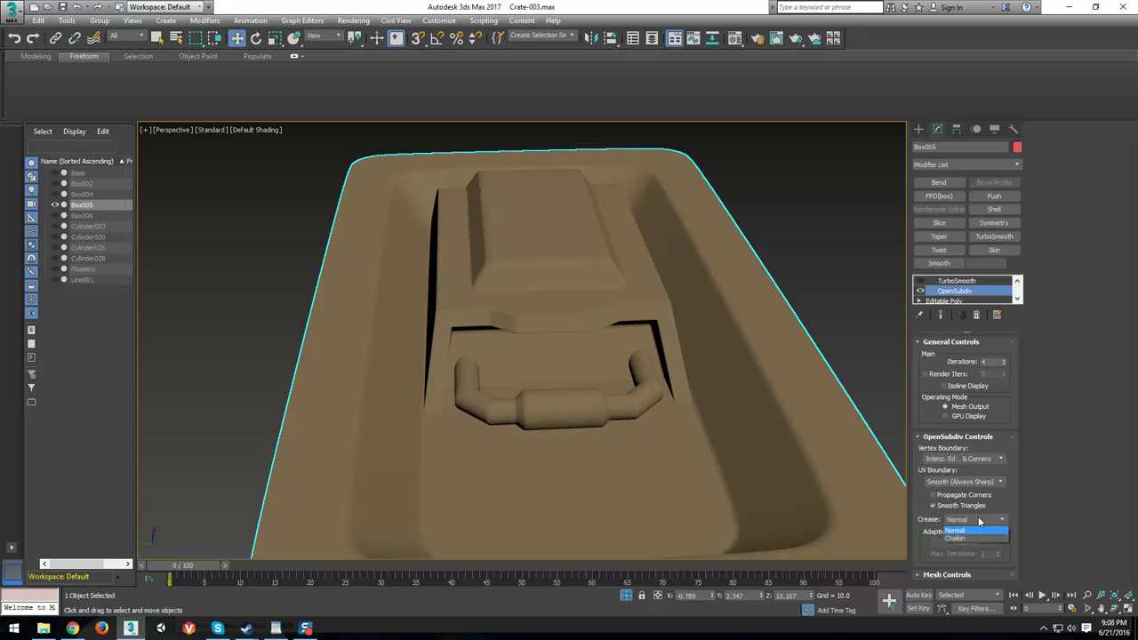
click(967, 538)
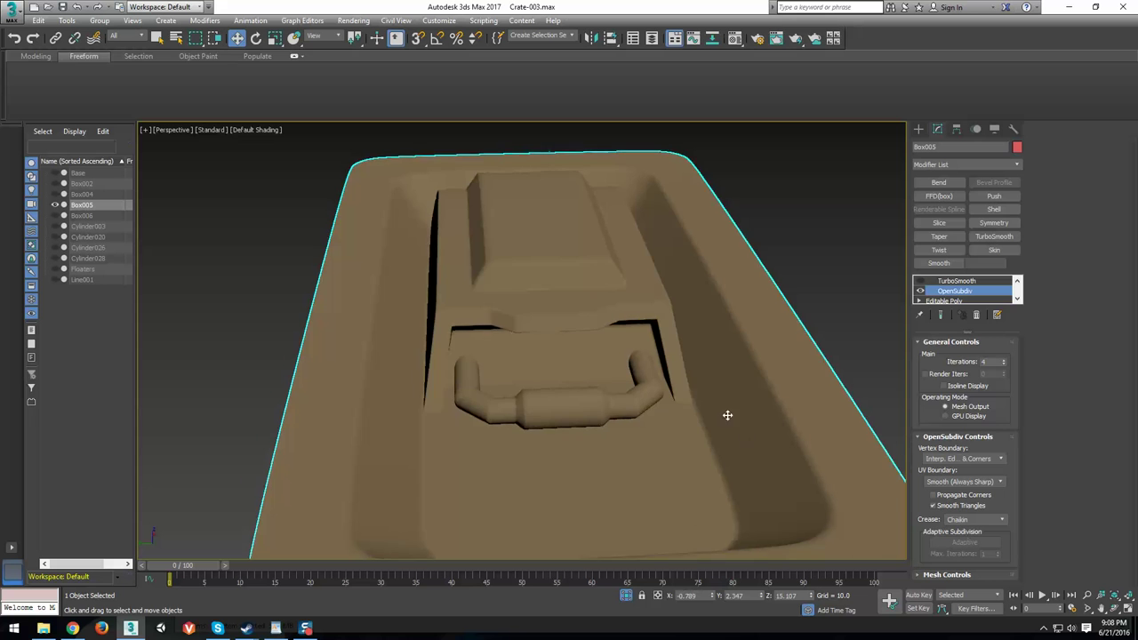
mouse_move(729, 414)
alt+middle_down()
mouse_move(724, 396)
mouse_move(767, 393)
mouse_move(719, 388)
alt+middle_up()
key(F4)
key(F4)
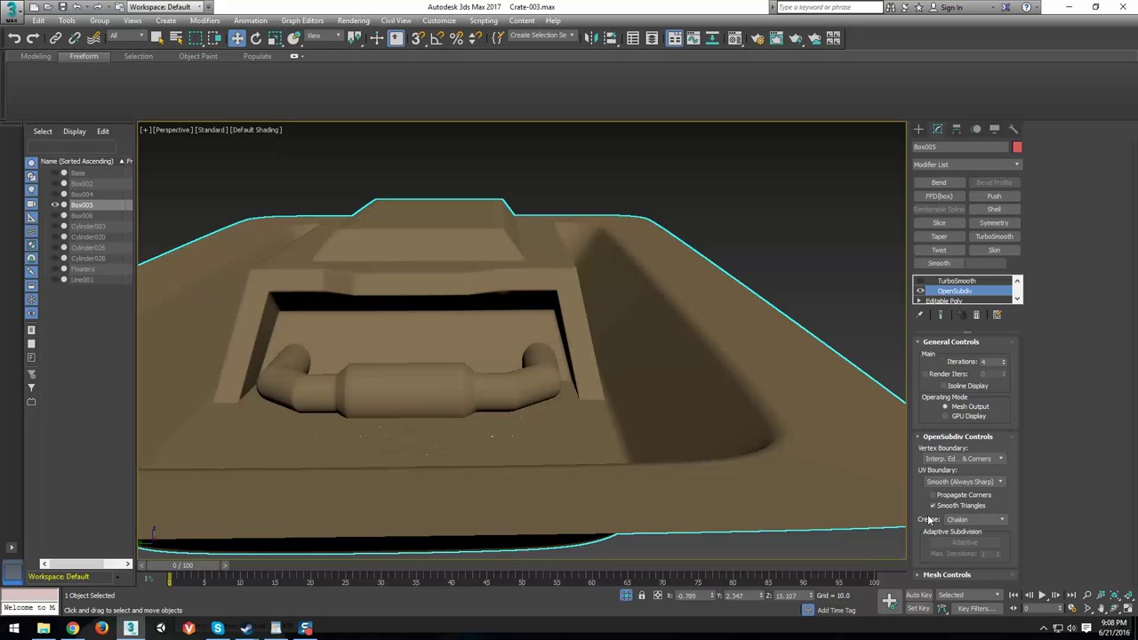
Open the choices for the OpenSubdiv UV boundary.
click(946, 486)
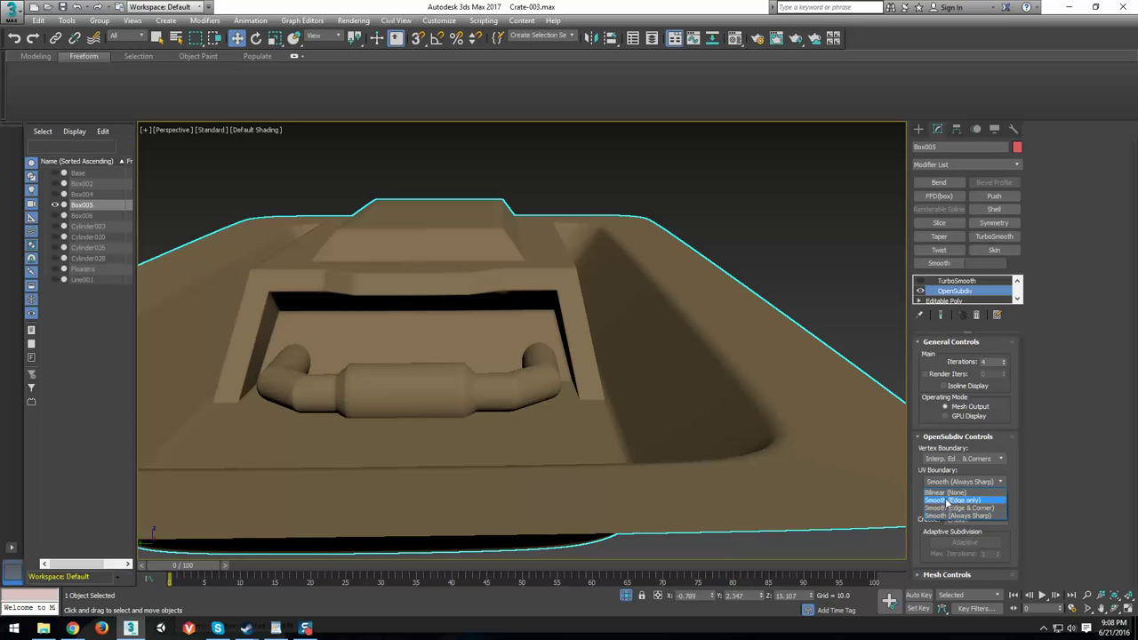
Try the Smooth (Edge only) UV boundary on the OpenSubdiv modifier and show edged faces on the recess corner.
click(967, 501)
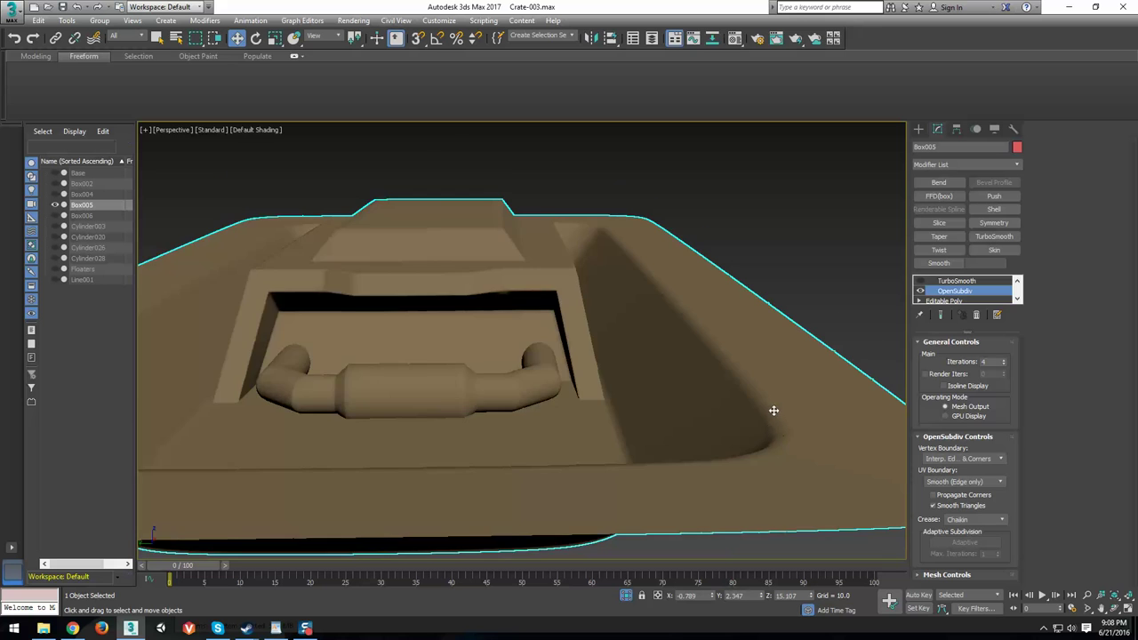
key(F4)
scroll(775, 410, up, 3)
Set the OpenSubdiv UV boundary to Bilinear (None) and its vertex boundary to Interp. Edges.
click(955, 487)
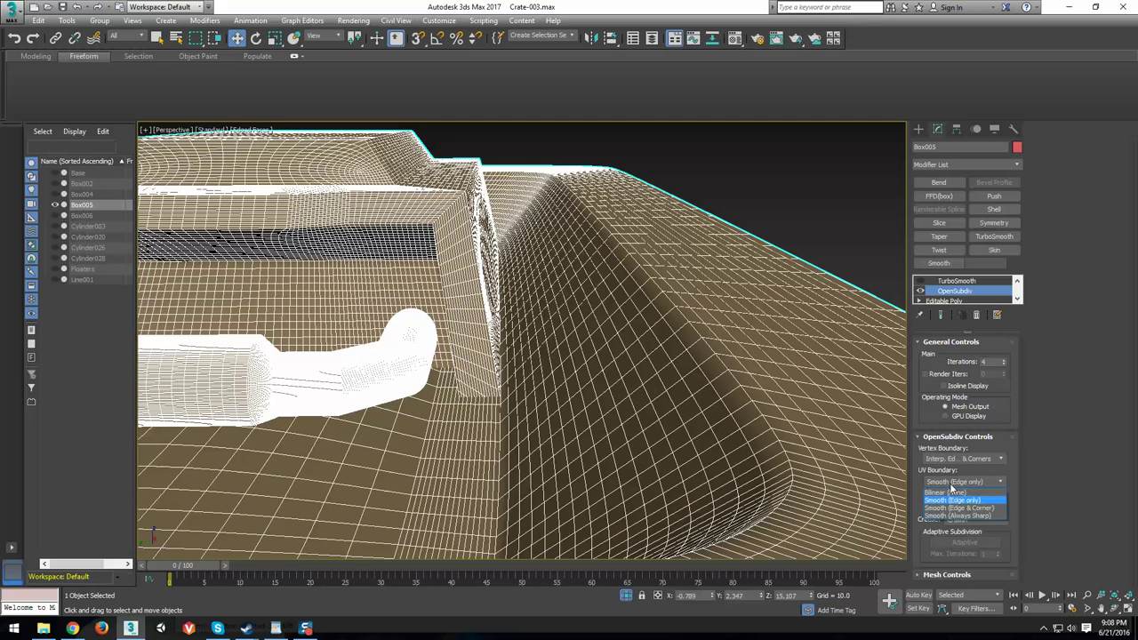
click(947, 498)
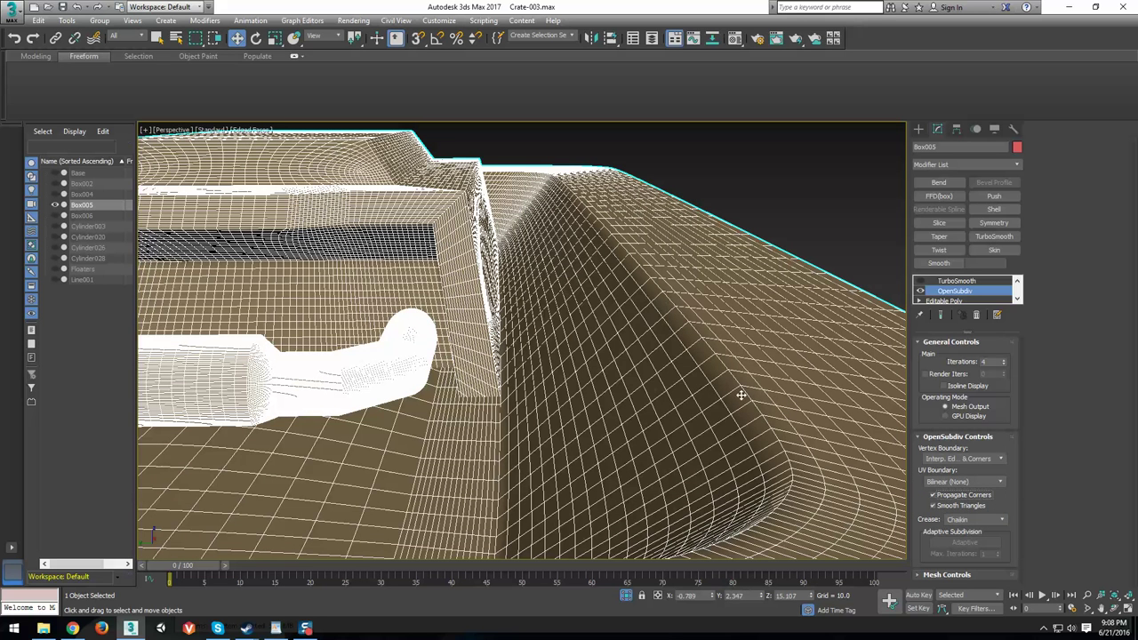
click(943, 458)
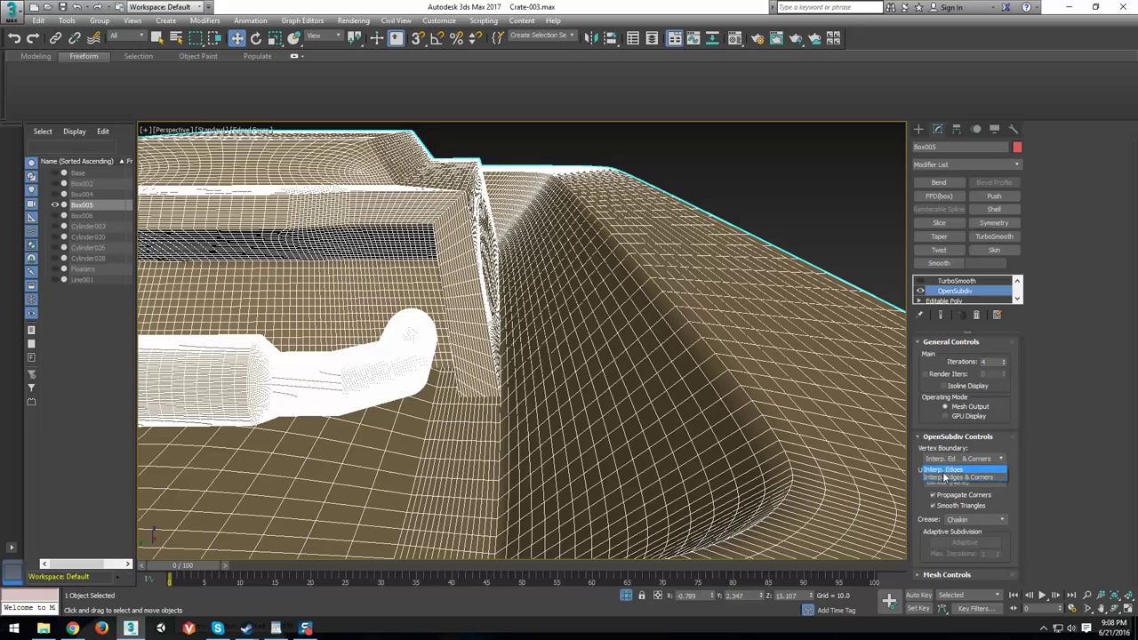
click(940, 477)
scroll(670, 426, down, 5)
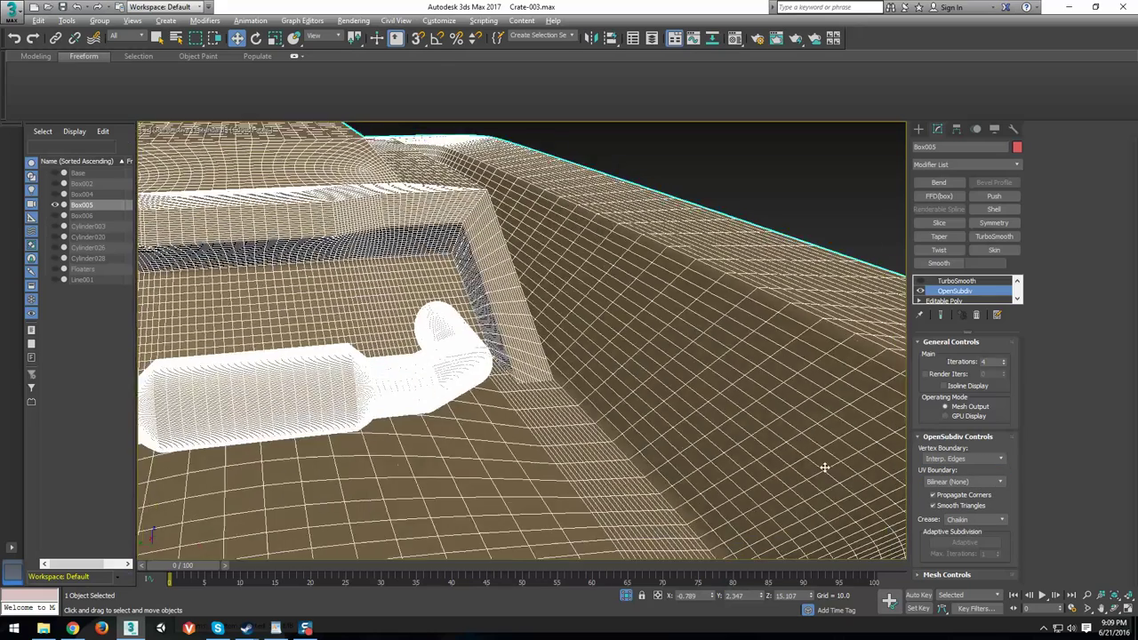
Examine the OpenSubdiv smoothing around the handle and the recess walls in shaded display without edges.
mouse_move(516, 418)
alt+middle_down()
mouse_move(670, 403)
mouse_move(555, 425)
mouse_move(582, 401)
mouse_move(640, 415)
mouse_move(574, 384)
mouse_move(652, 346)
mouse_move(642, 388)
mouse_move(613, 416)
alt+middle_up()
scroll(664, 425, up, 3)
key(F4)
scroll(642, 388, up, 4)
alt+middle_drag(445, 441, 471, 458)
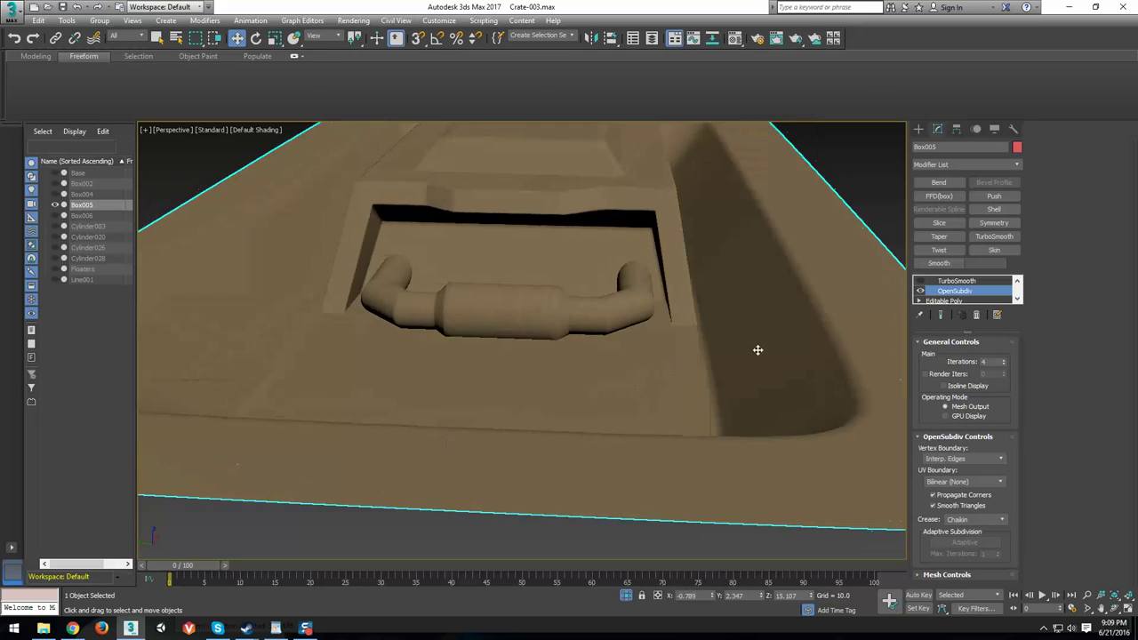
scroll(757, 350, up, 2)
middle_drag(757, 350, 599, 404)
scroll(537, 421, down, 2)
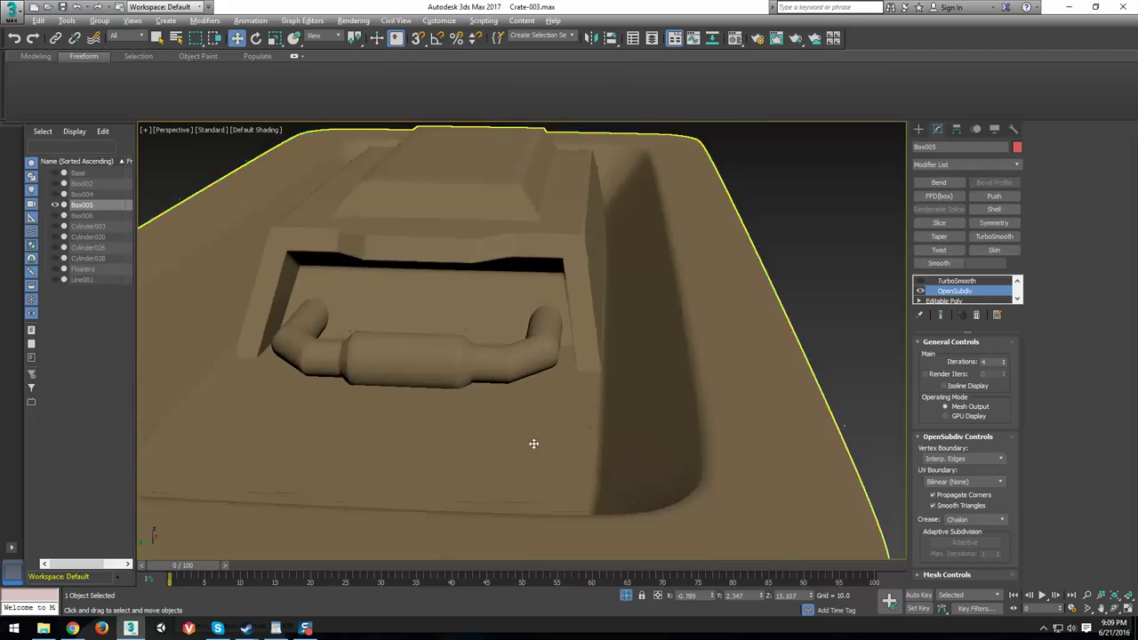
Inspect the recess edge and handle housing, comparing the OpenSubdiv result with and without edged faces.
alt+middle_drag(533, 442, 614, 437)
mouse_move(614, 437)
middle_down()
mouse_move(355, 442)
mouse_move(612, 383)
mouse_move(482, 394)
mouse_move(637, 328)
mouse_move(595, 365)
mouse_move(605, 351)
mouse_move(594, 342)
middle_up()
scroll(545, 432, up, 2)
key(F4)
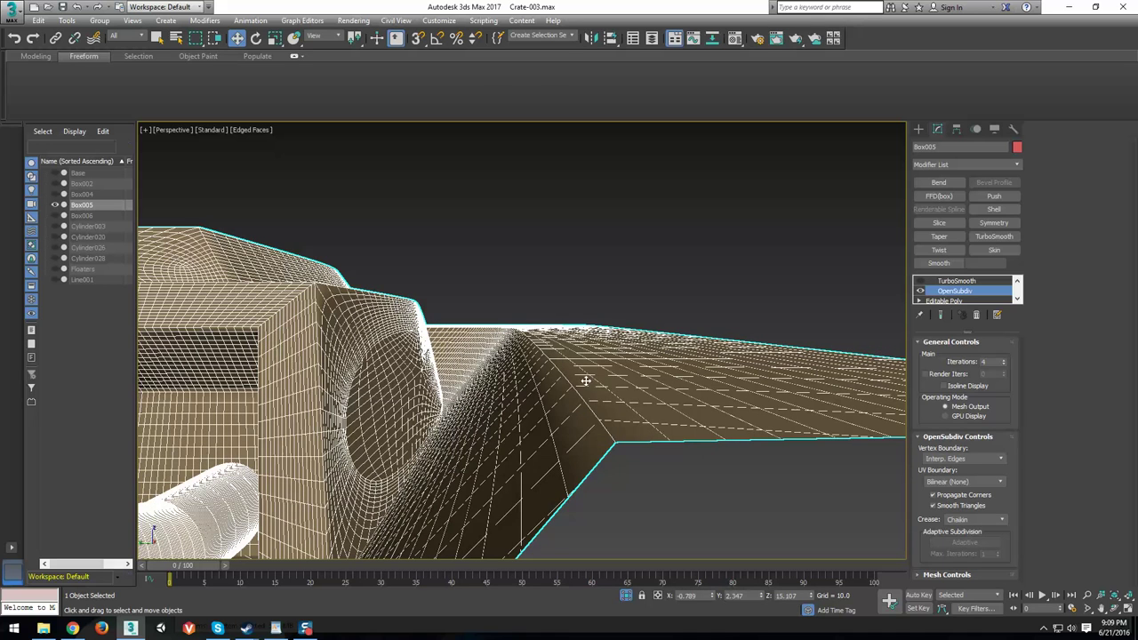
mouse_move(594, 395)
alt+middle_down()
mouse_move(615, 386)
mouse_move(584, 426)
mouse_move(700, 387)
mouse_move(752, 414)
mouse_move(782, 405)
mouse_move(642, 378)
alt+middle_up()
key(F4)
key(F4)
key(F4)
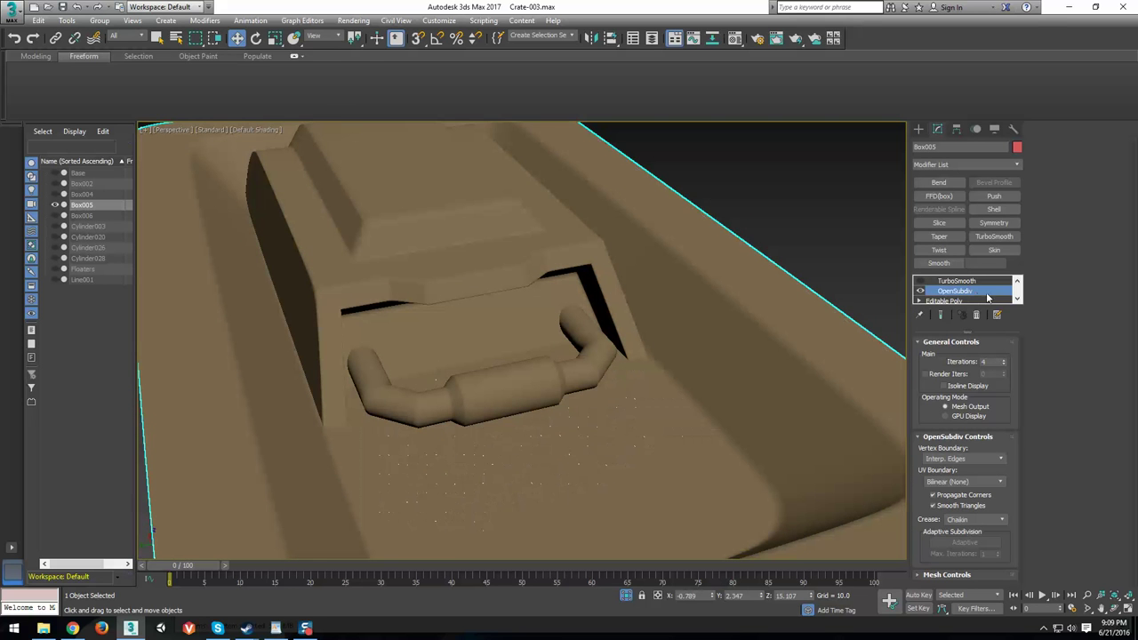
alt+middle_drag(745, 334, 561, 378)
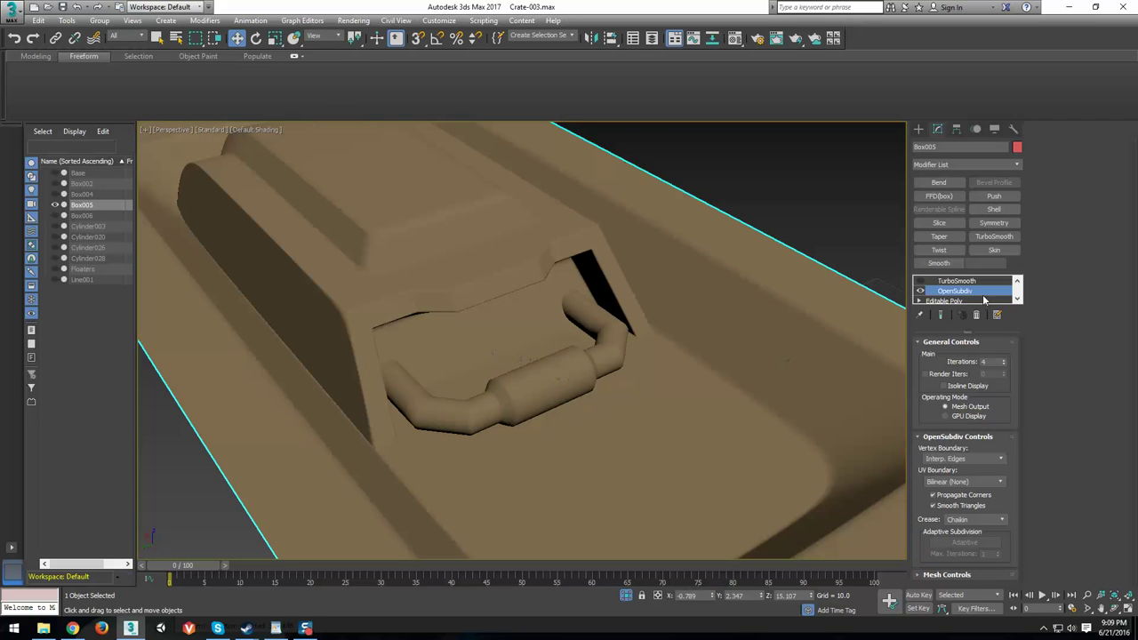
Enable the TurboSmooth modifier above OpenSubdiv with 1 iteration and show its edged faces near the handle housing.
click(957, 282)
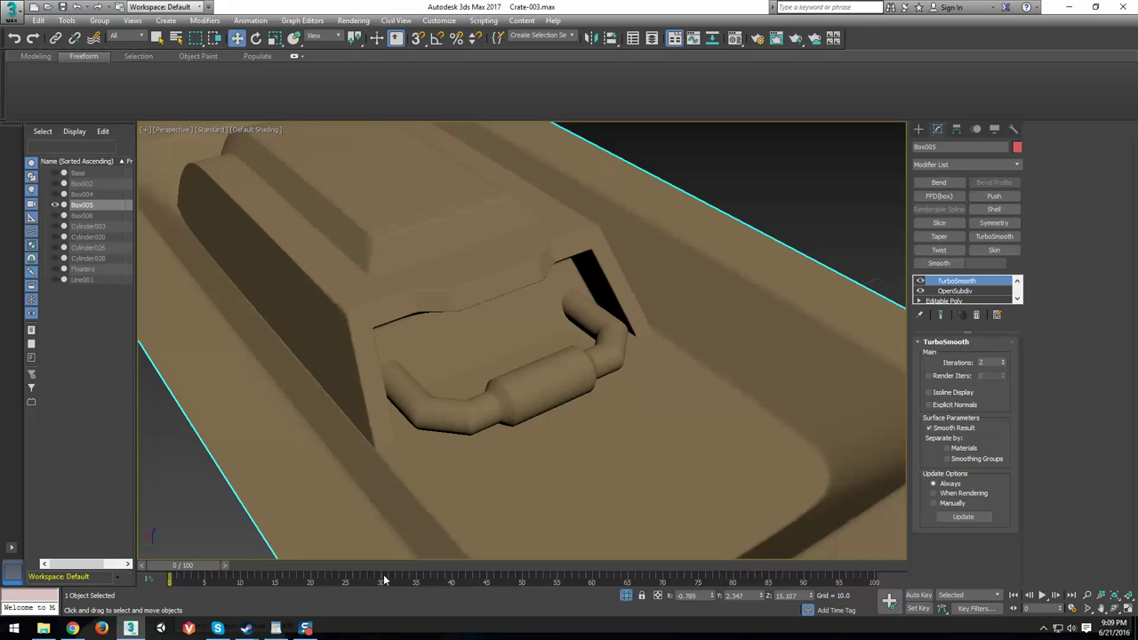
middle_drag(632, 426, 595, 442)
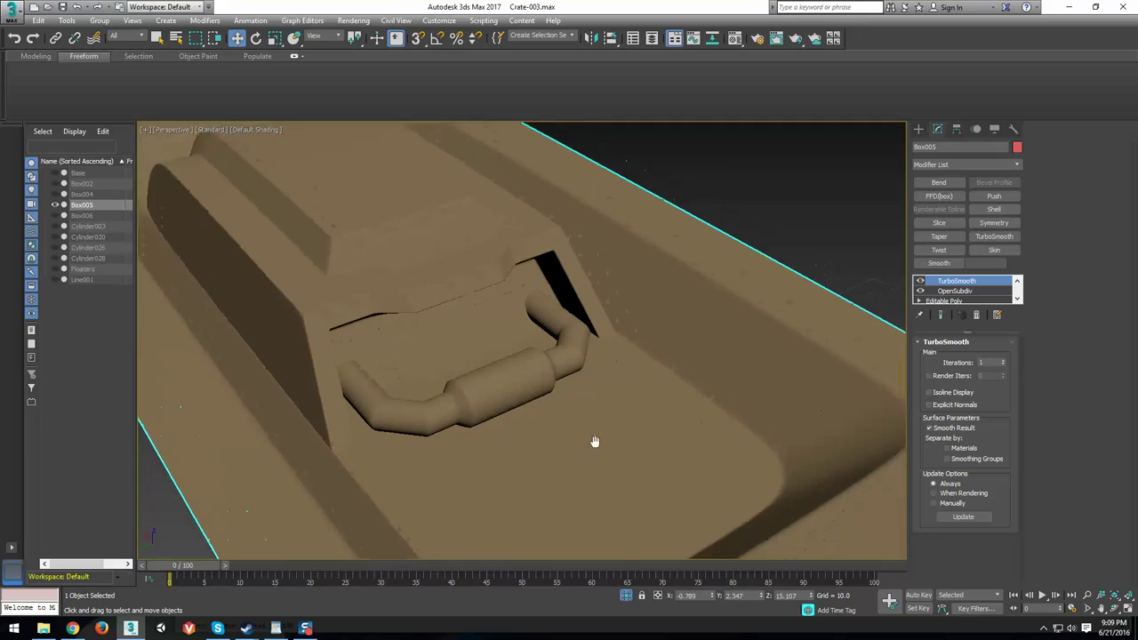
scroll(625, 424, up, 5)
key(F4)
middle_drag(708, 394, 555, 391)
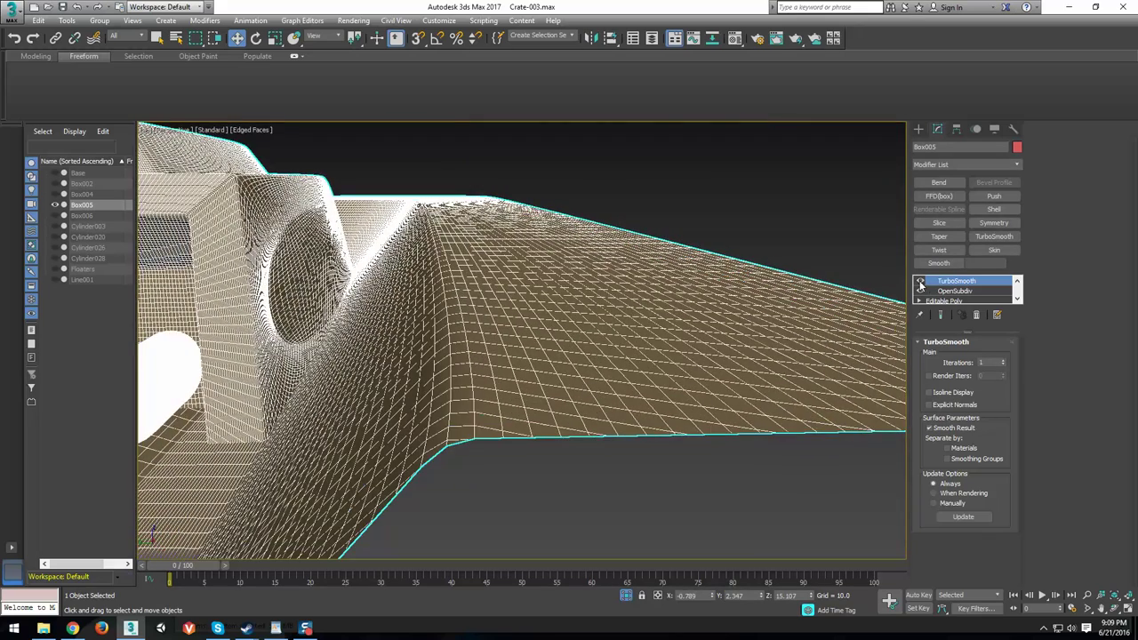
Compare the mesh with TurboSmooth off and on, leave it enabled, and set its iterations to 2.
click(920, 282)
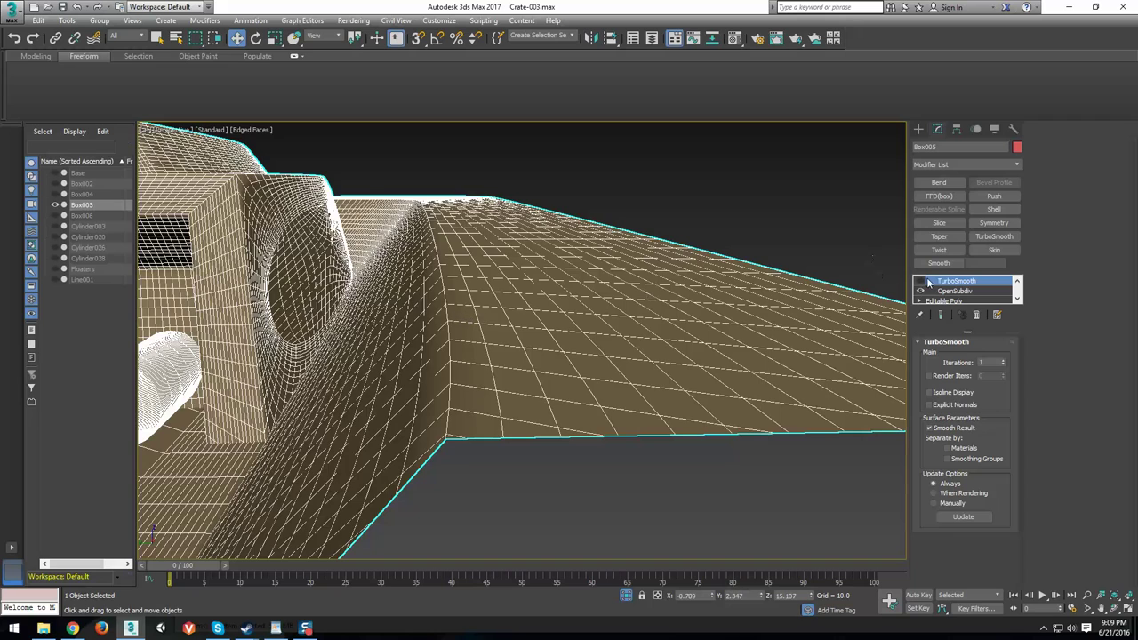
click(921, 281)
click(921, 282)
click(919, 281)
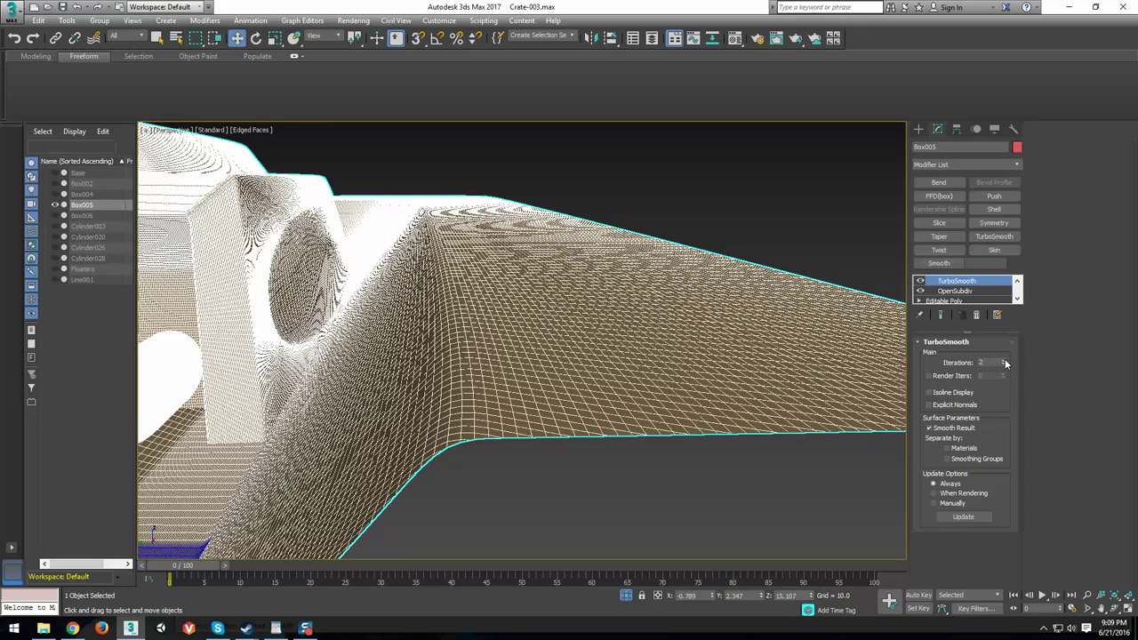
Hide the edged faces, clear the selection and bring the handle housing into close view.
mouse_move(488, 385)
alt+middle_down()
mouse_move(538, 418)
mouse_move(538, 466)
mouse_move(568, 483)
alt+middle_up()
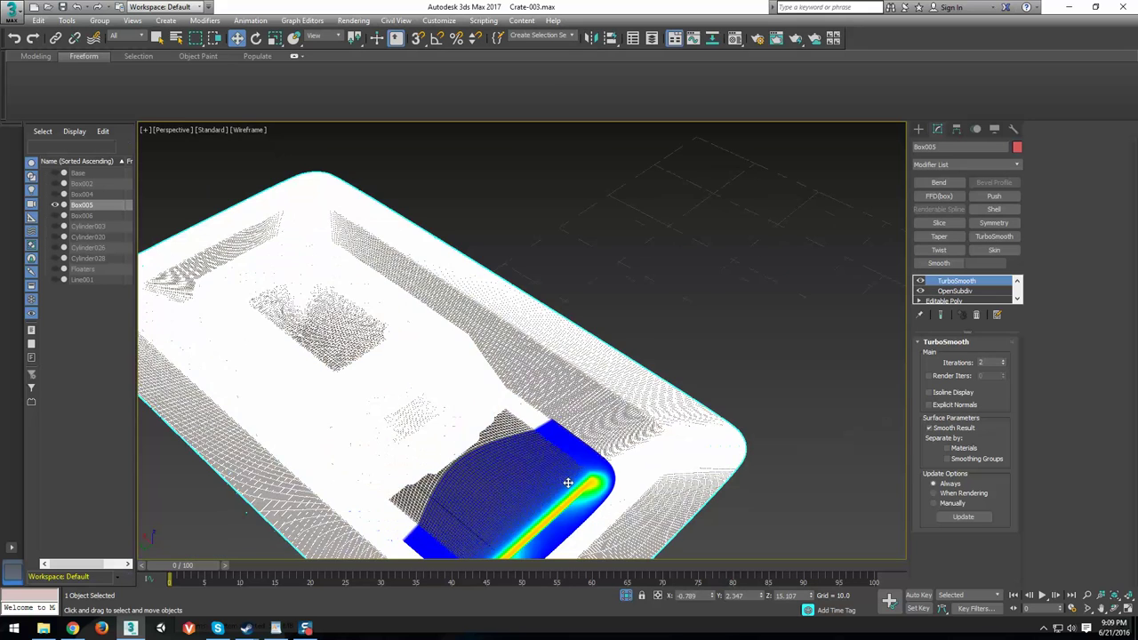
key(F4)
mouse_move(506, 453)
alt+middle_down()
mouse_move(628, 460)
mouse_move(498, 417)
alt+middle_up()
click(685, 249)
scroll(646, 441, up, 4)
middle_drag(498, 418, 767, 635)
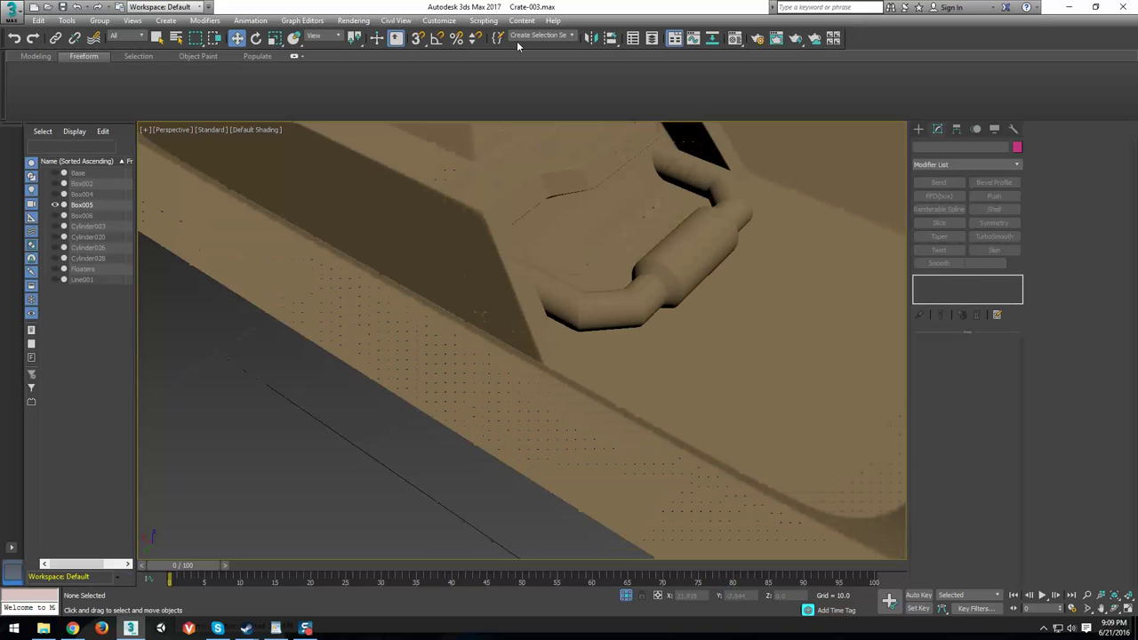
Inspect the smoothed corners and bevelled edges of the housing and its handle cutout up close.
alt+middle_drag(478, 200, 585, 356)
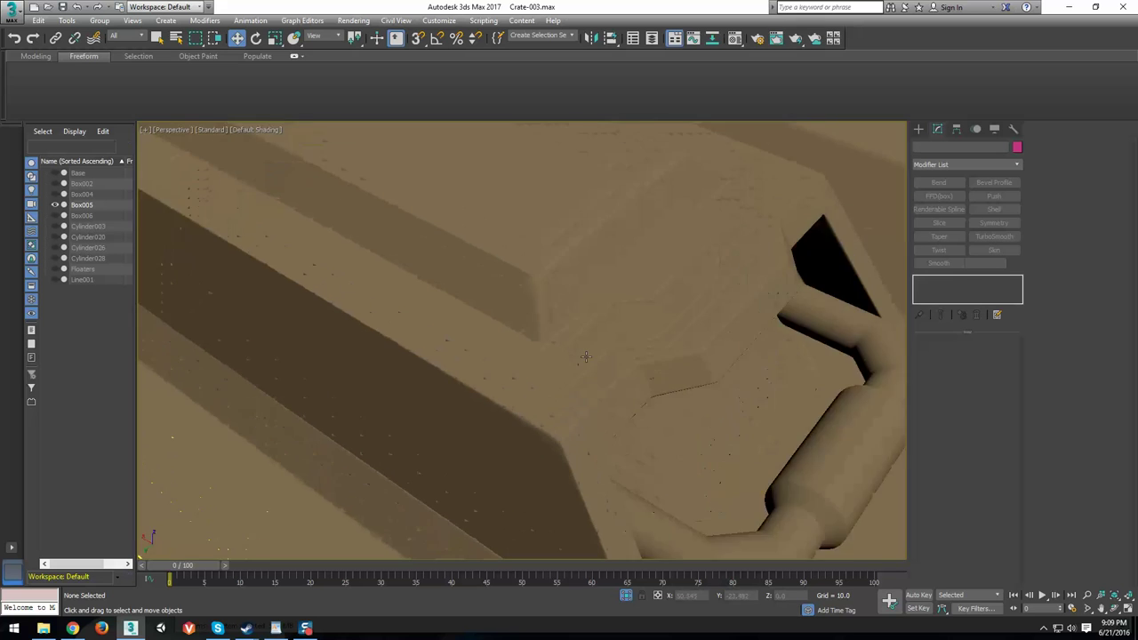
scroll(586, 356, up, 2)
alt+middle_drag(563, 440, 578, 404)
scroll(612, 347, down, 2)
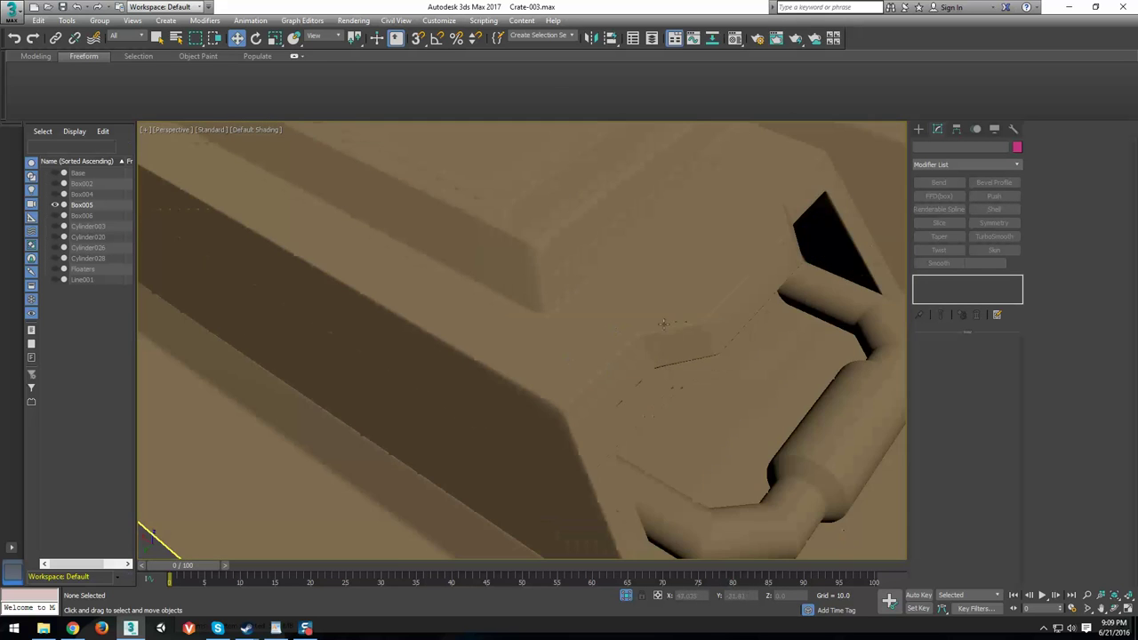
scroll(663, 324, up, 3)
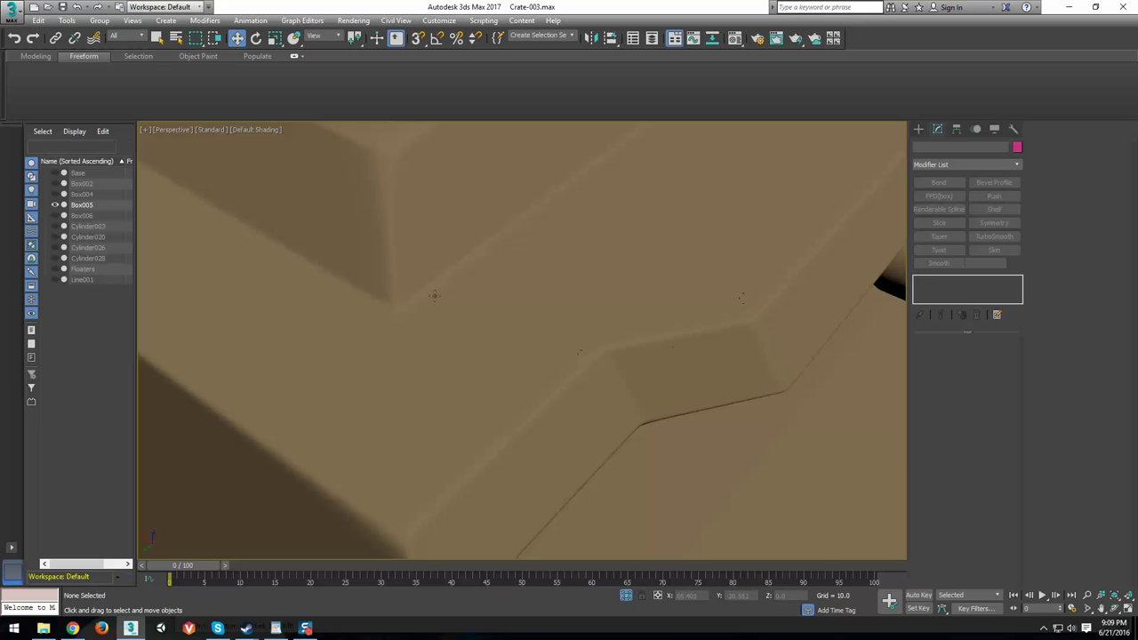
middle_drag(550, 167, 623, 278)
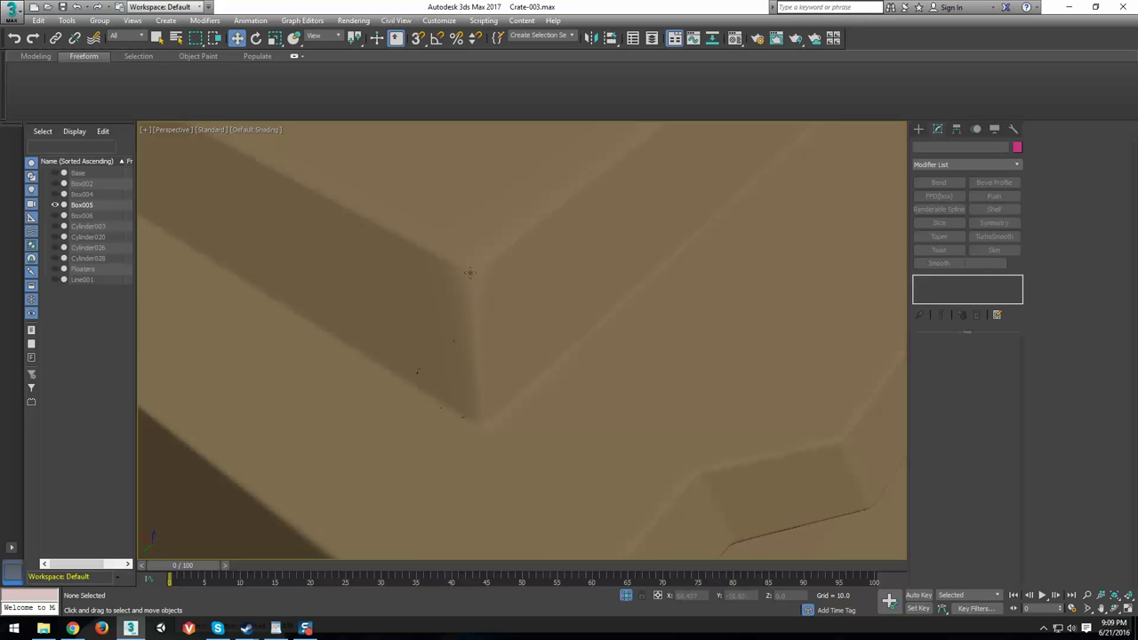
middle_drag(520, 368, 539, 292)
scroll(540, 292, down, 2)
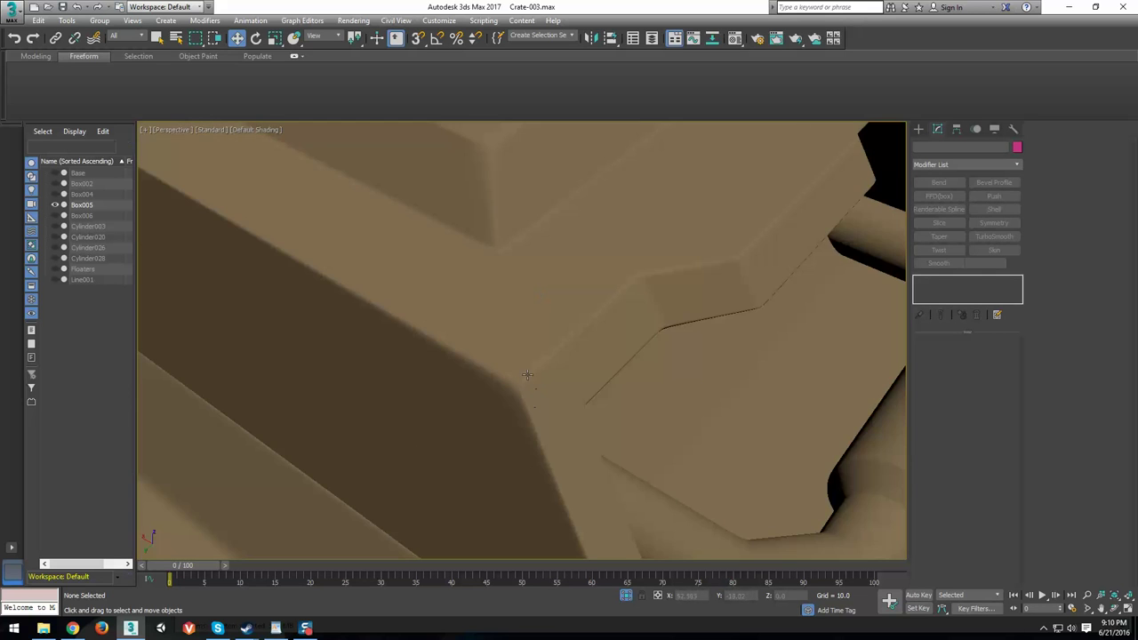
scroll(506, 313, down, 4)
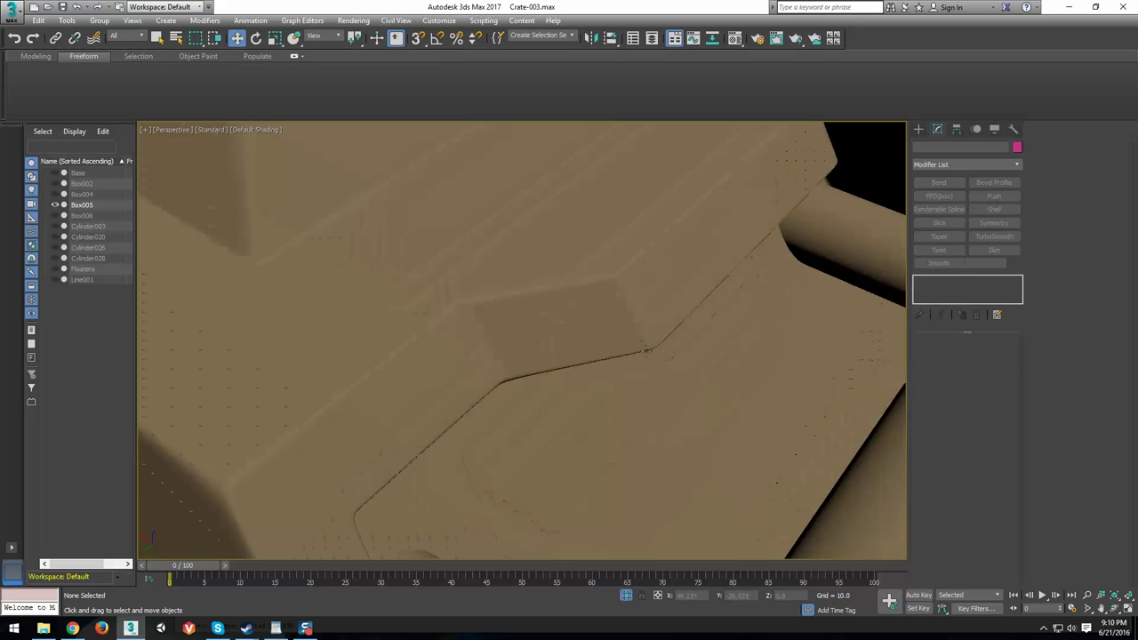
scroll(659, 418, up, 6)
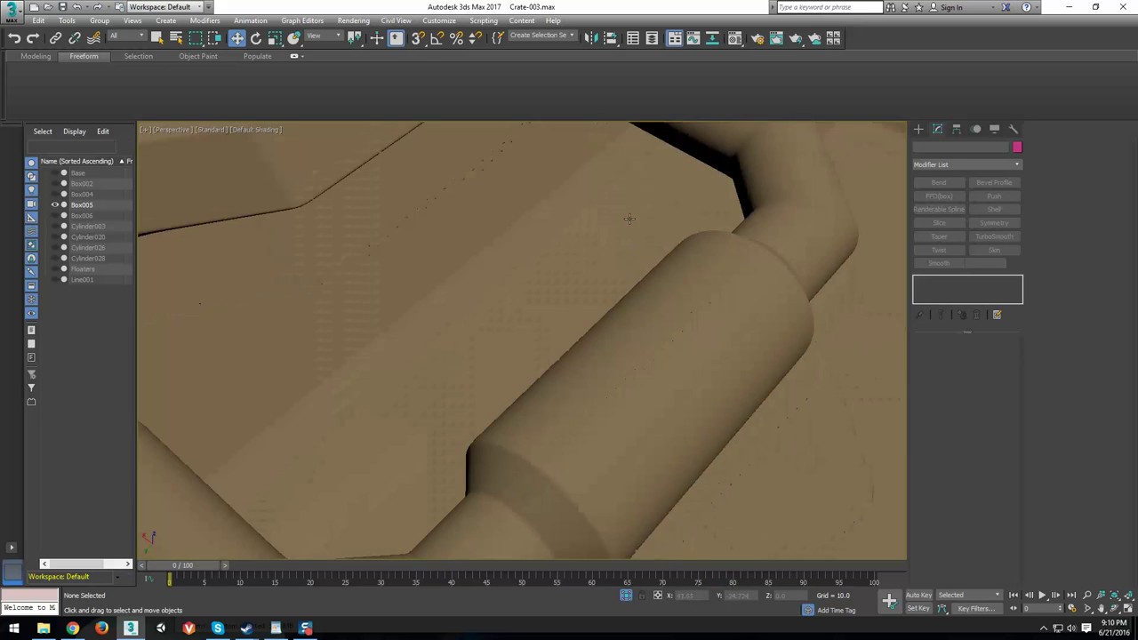
Examine the smoothed handle, the rounded rear of the housing and the surrounding recess as a whole.
middle_drag(508, 492, 605, 413)
scroll(584, 350, down, 4)
middle_drag(467, 380, 433, 468)
scroll(447, 394, down, 2)
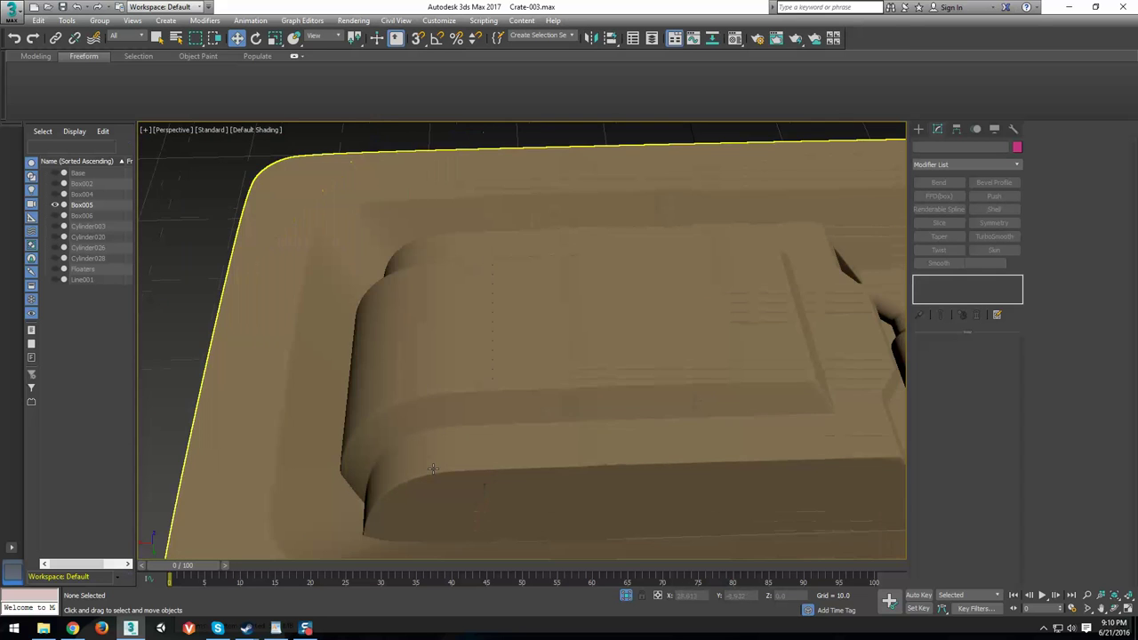
middle_drag(700, 457, 533, 298)
scroll(495, 368, down, 2)
scroll(424, 364, down, 3)
alt+middle_drag(498, 400, 493, 351)
middle_drag(516, 417, 471, 377)
scroll(516, 367, up, 2)
middle_drag(471, 395, 583, 430)
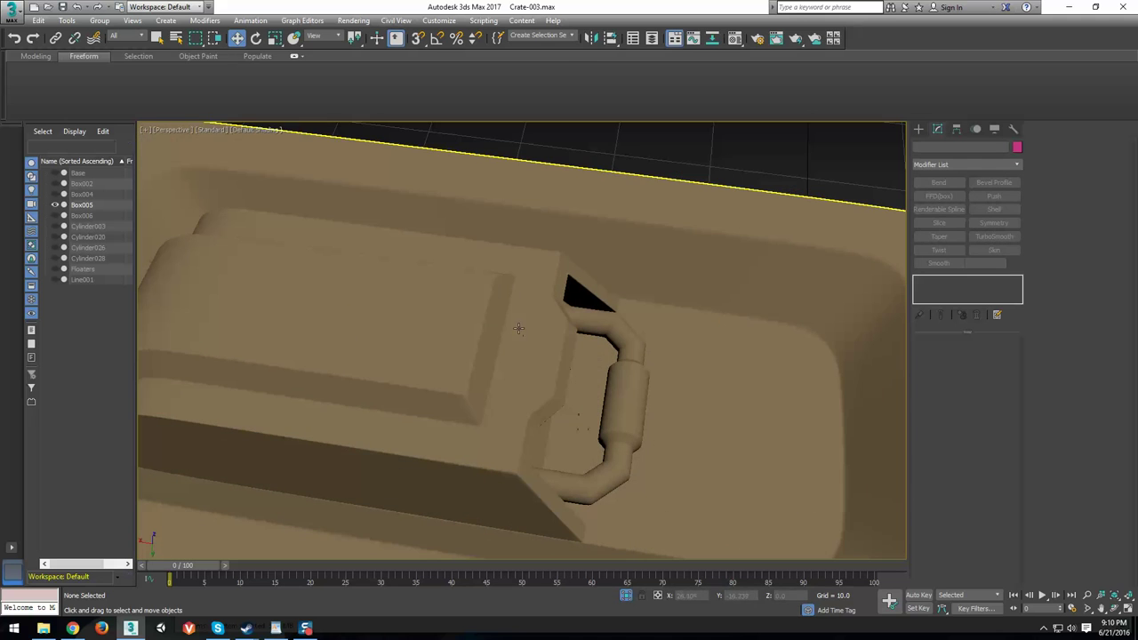
Select Box005, switch off TurboSmooth and OpenSubdiv, and examine its base mesh edge flow with edged faces.
click(726, 325)
alt+middle_drag(726, 325, 467, 370)
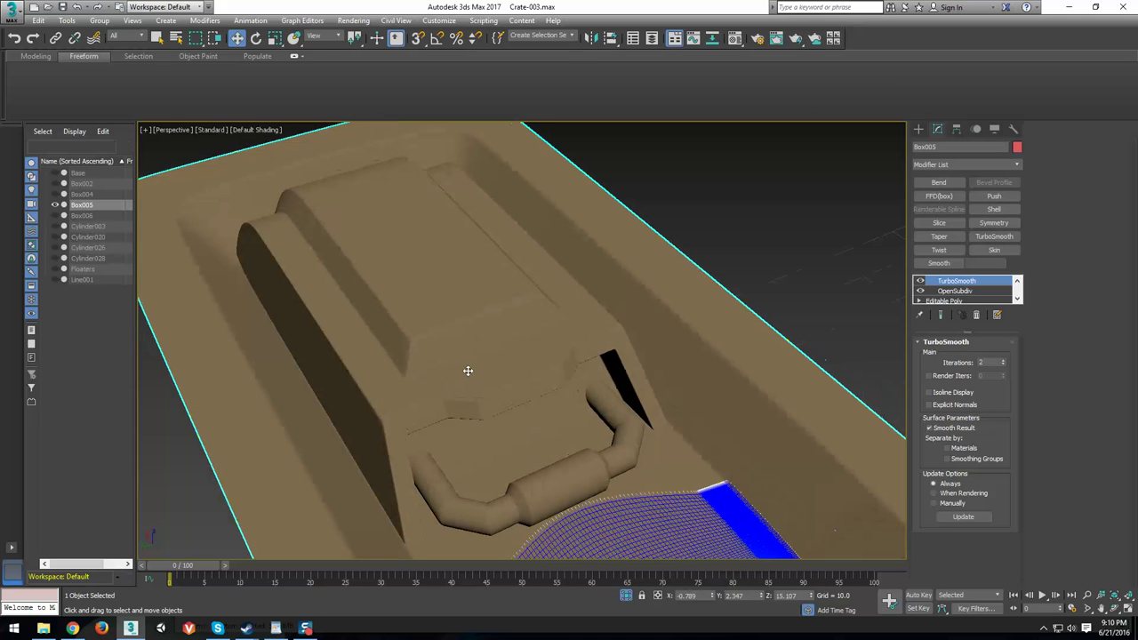
click(920, 282)
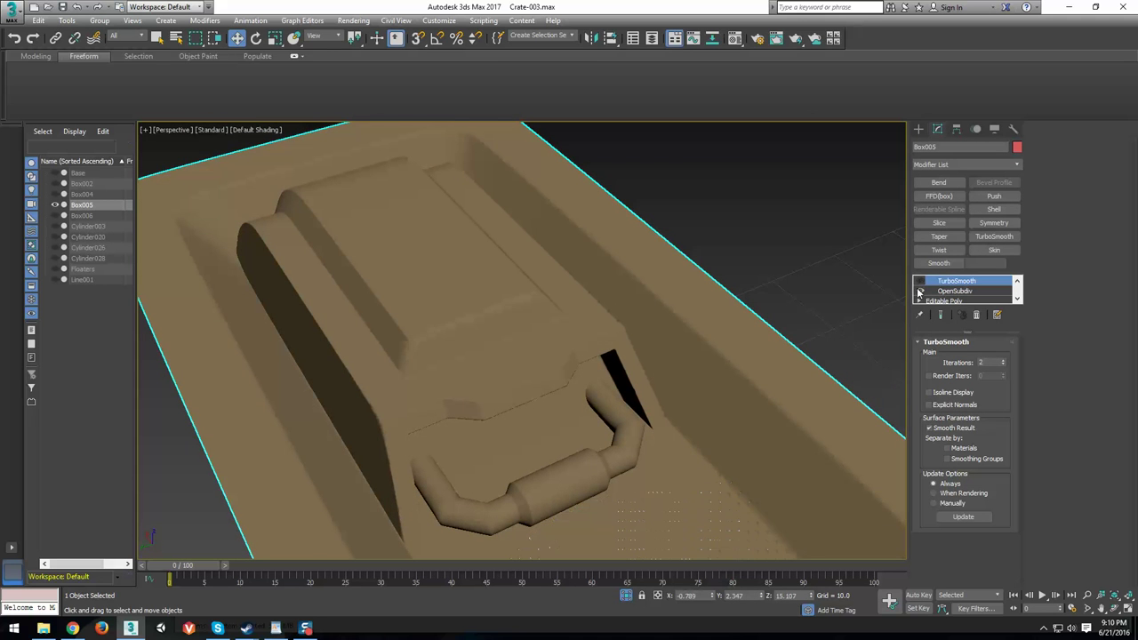
click(920, 290)
key(F4)
scroll(620, 404, down, 4)
middle_drag(670, 368, 675, 444)
scroll(675, 444, up, 3)
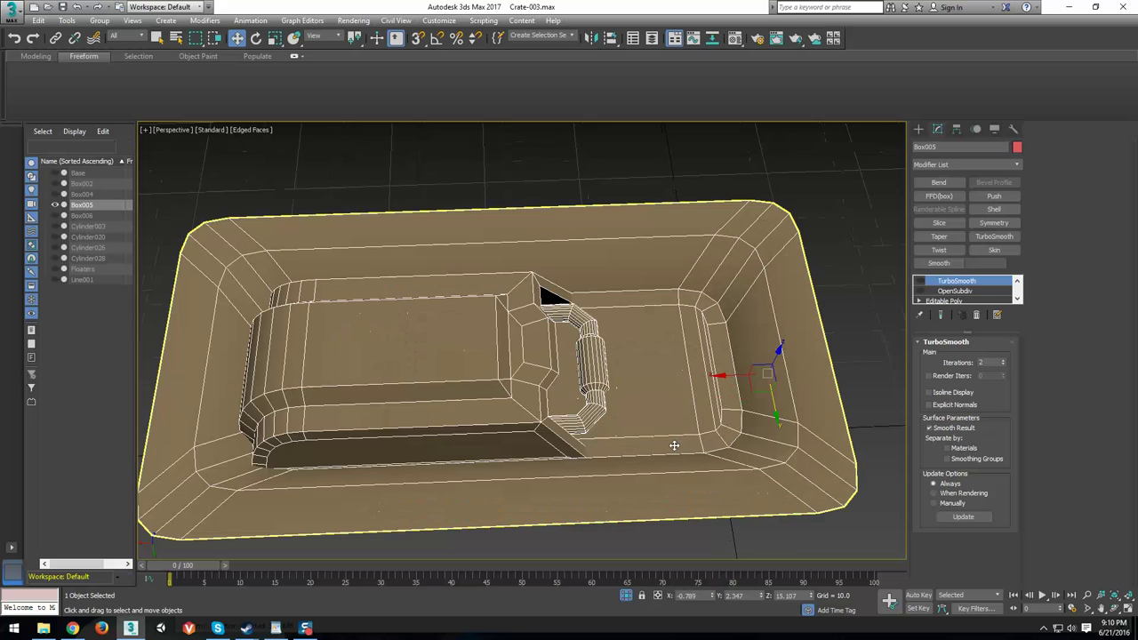
click(690, 438)
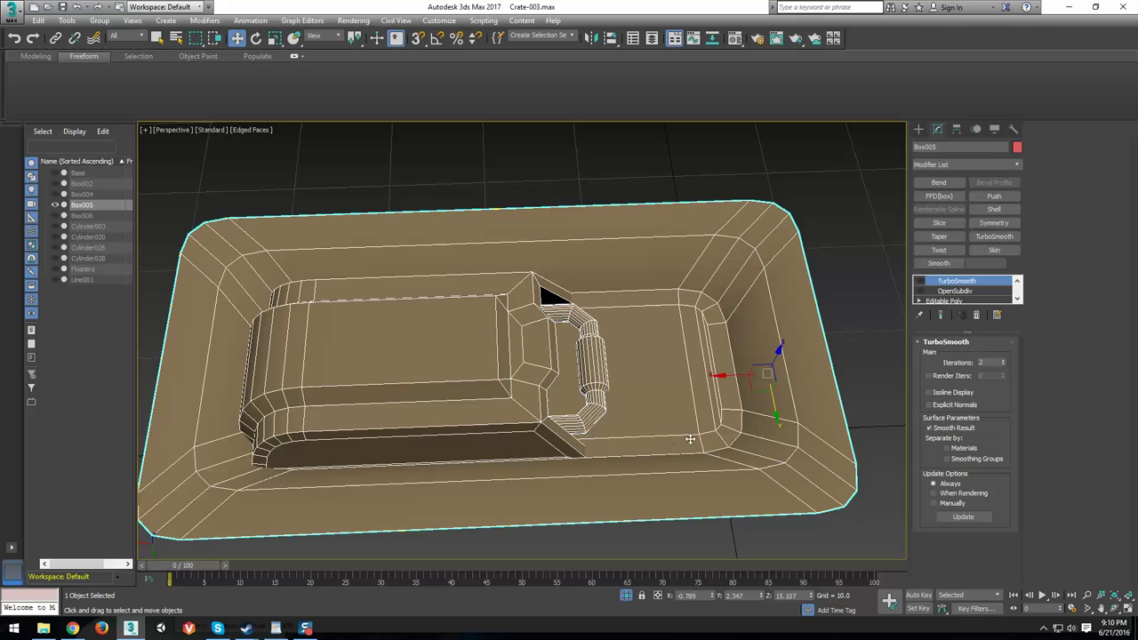
alt+middle_drag(458, 433, 737, 352)
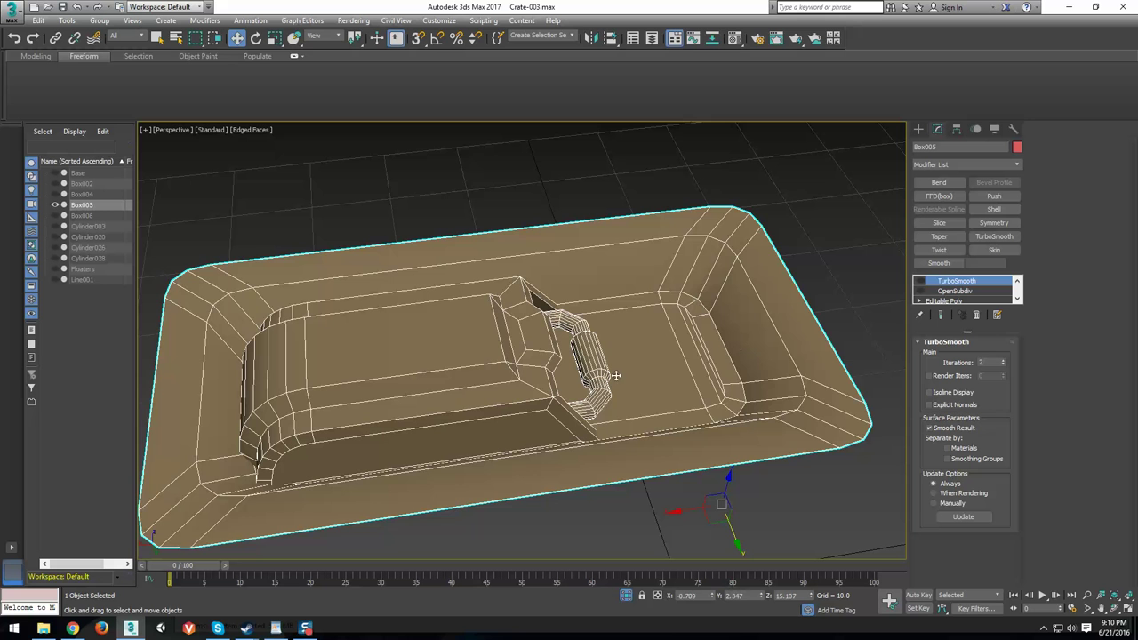
alt+middle_drag(761, 394, 749, 350)
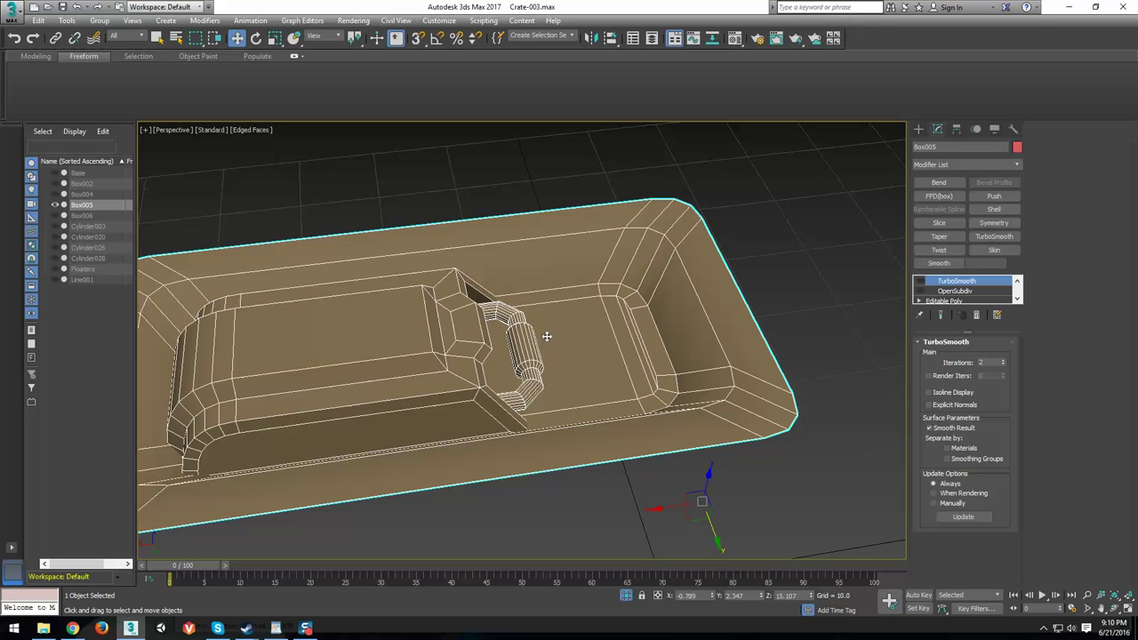
alt+middle_drag(694, 403, 734, 322)
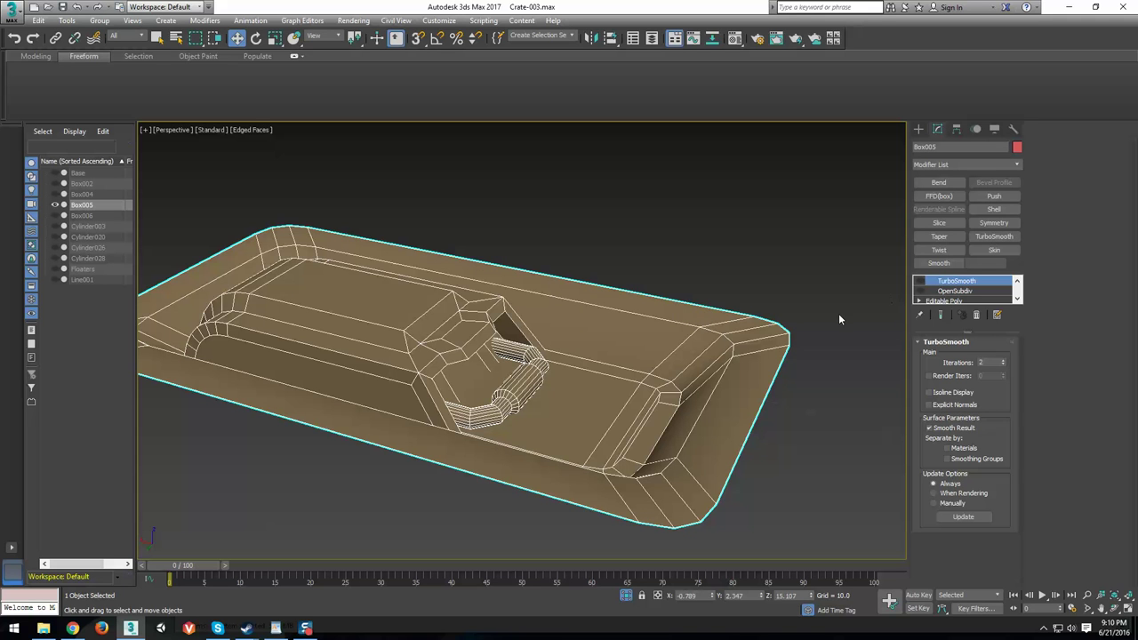
Re-enable TurboSmooth and OpenSubdiv on Box005 and switch the viewport to wireframe display.
click(920, 282)
click(921, 291)
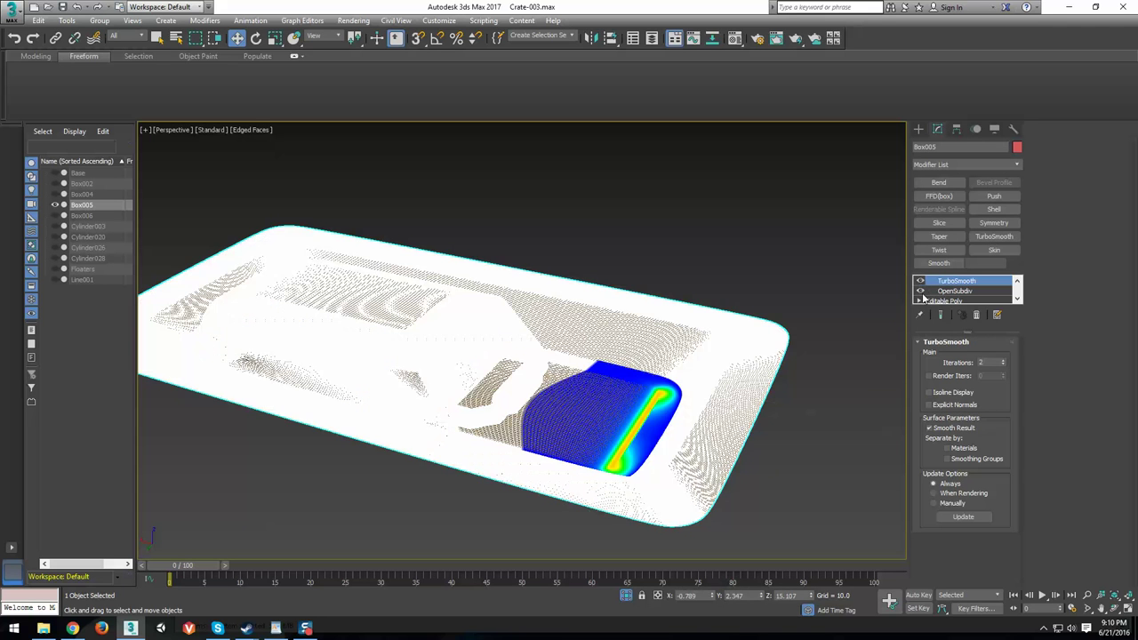
key(F3)
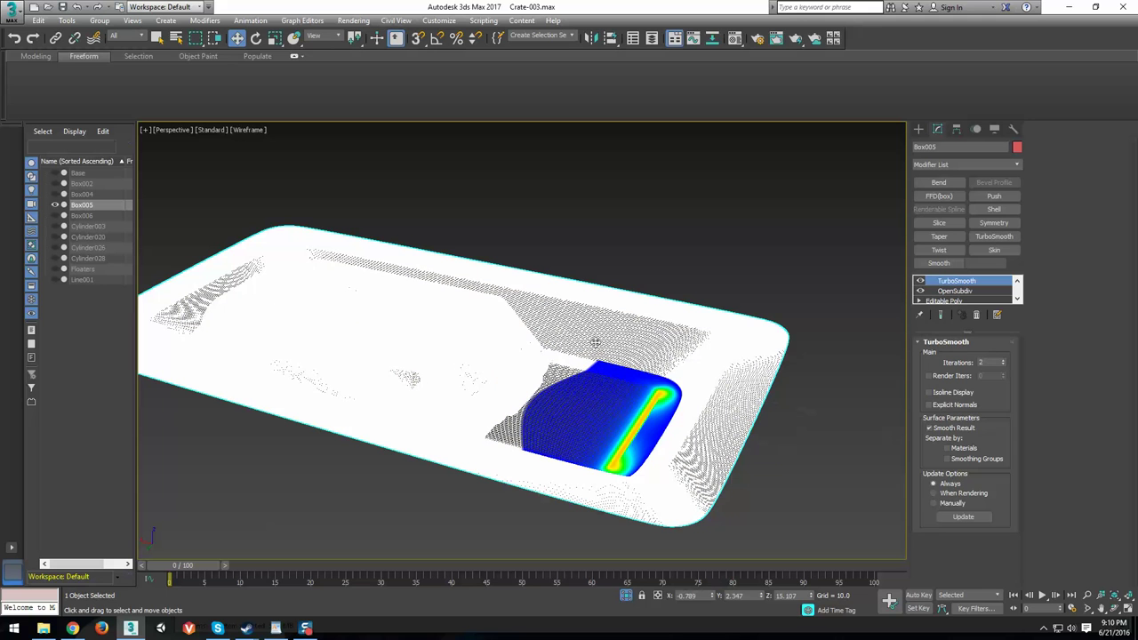
Return the viewport from wireframe to shaded display and reselect Box005.
middle_drag(678, 306, 673, 337)
click(863, 280)
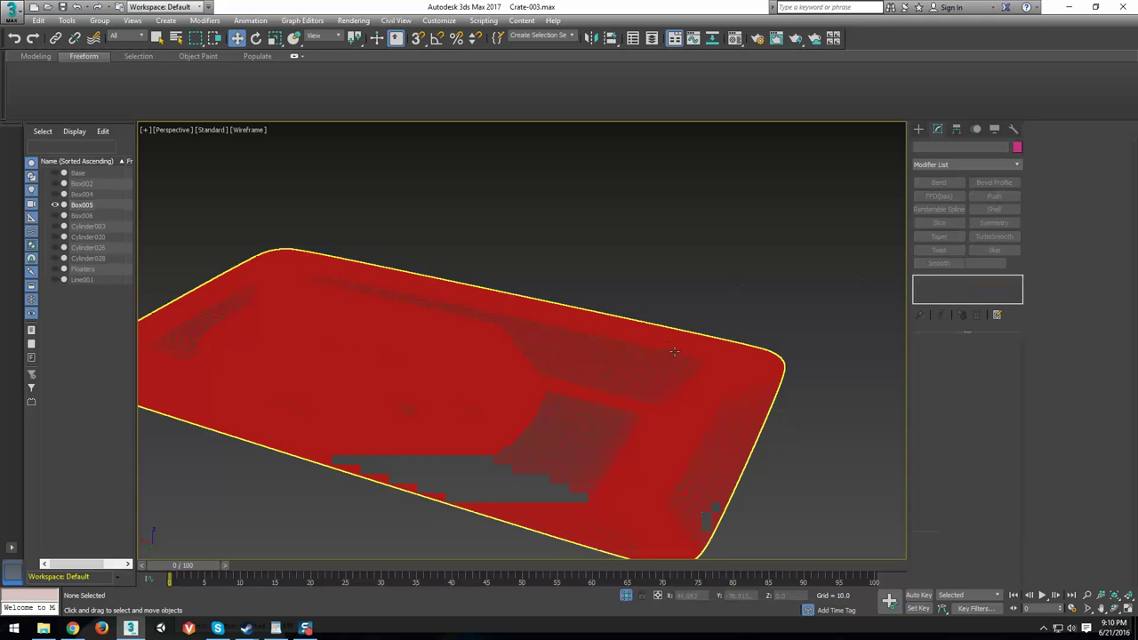
key(F3)
click(622, 343)
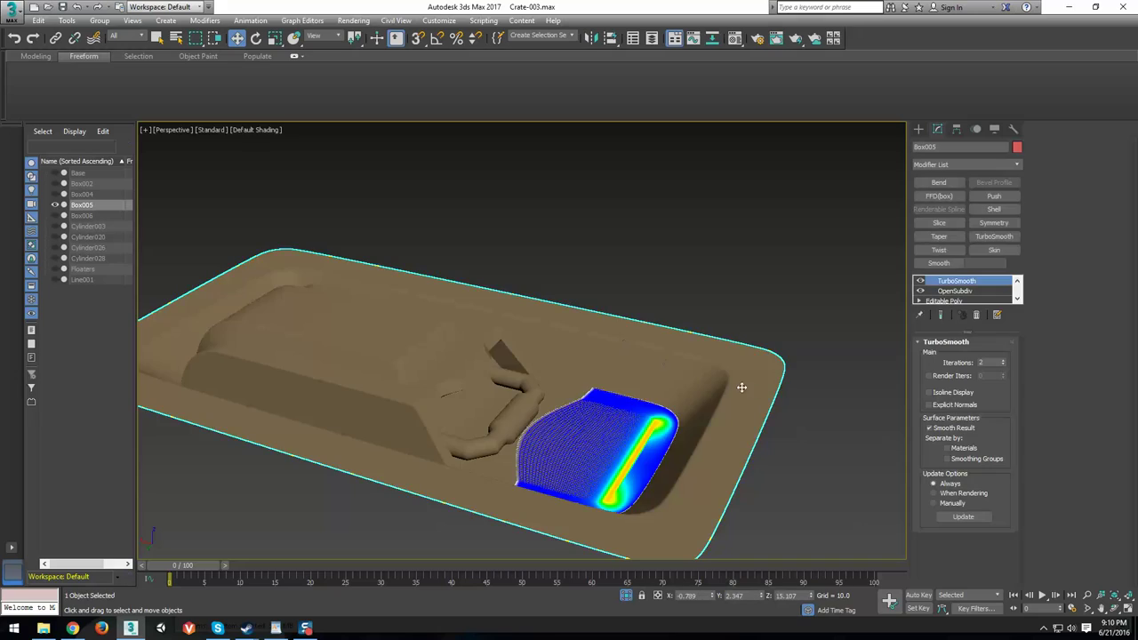
Examine the dense smoothed mesh around the handle and recess with edged faces, and switch edged faces off again.
key(F4)
alt+middle_drag(711, 391, 722, 488)
scroll(659, 402, up, 10)
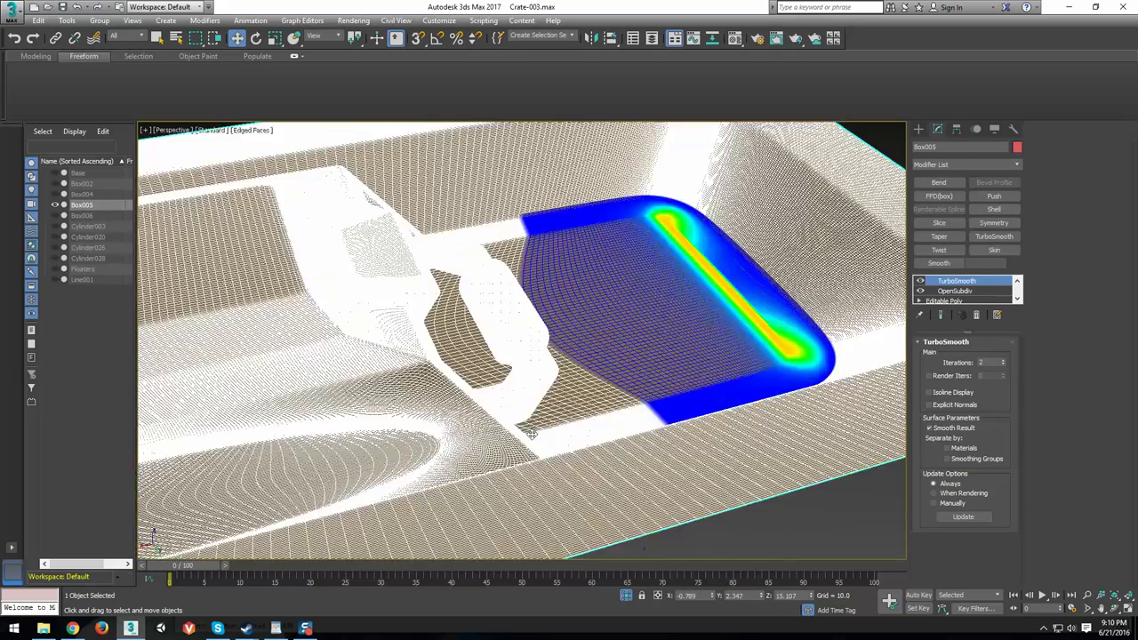
scroll(660, 403, up, 4)
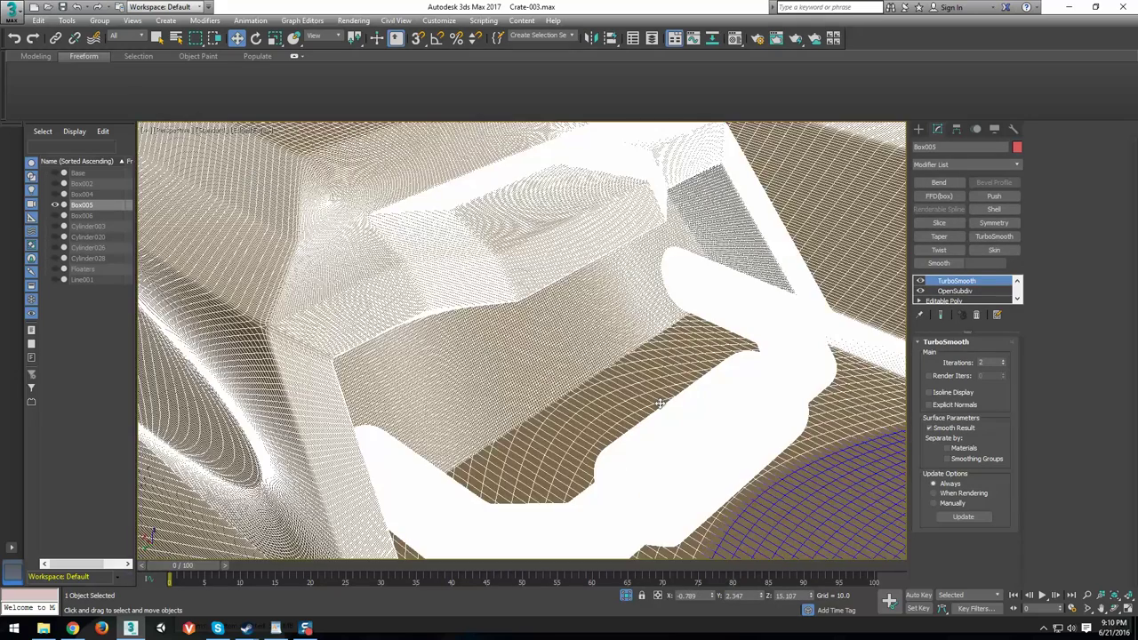
scroll(659, 403, down, 9)
alt+middle_drag(591, 398, 617, 426)
scroll(655, 427, up, 5)
key(F4)
Inspect the shaded handle and the cutout behind it, comparing close-up and overall views.
scroll(615, 456, down, 3)
middle_drag(724, 419, 576, 404)
scroll(627, 415, up, 3)
scroll(628, 414, down, 4)
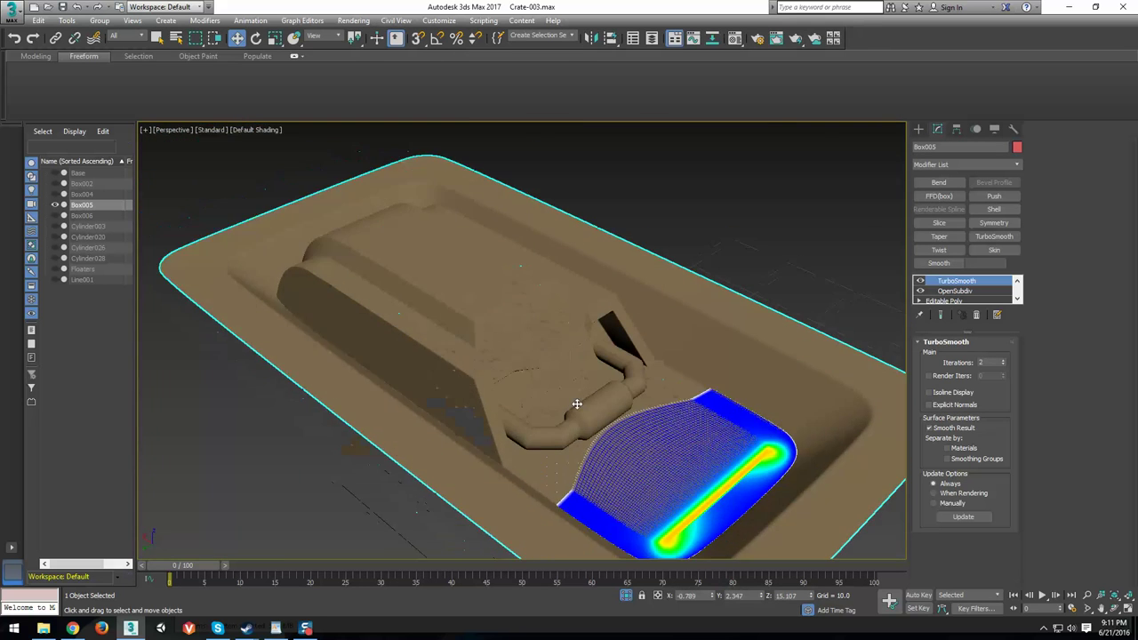
scroll(581, 404, up, 5)
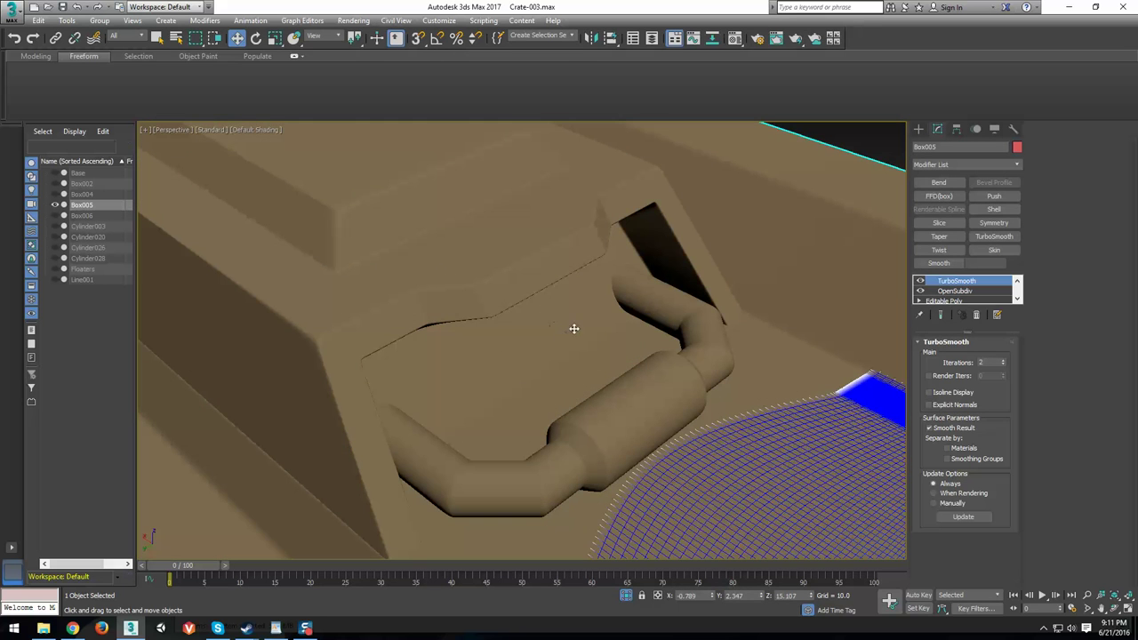
scroll(586, 330, down, 8)
scroll(419, 287, up, 8)
scroll(712, 328, up, 2)
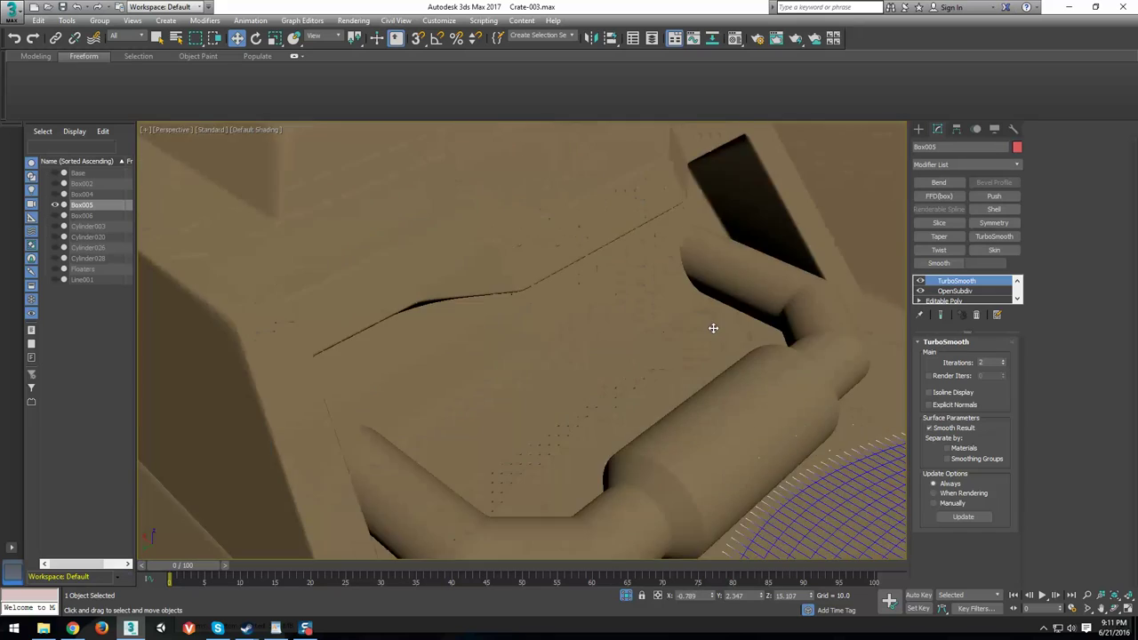
scroll(594, 310, down, 6)
scroll(554, 340, up, 8)
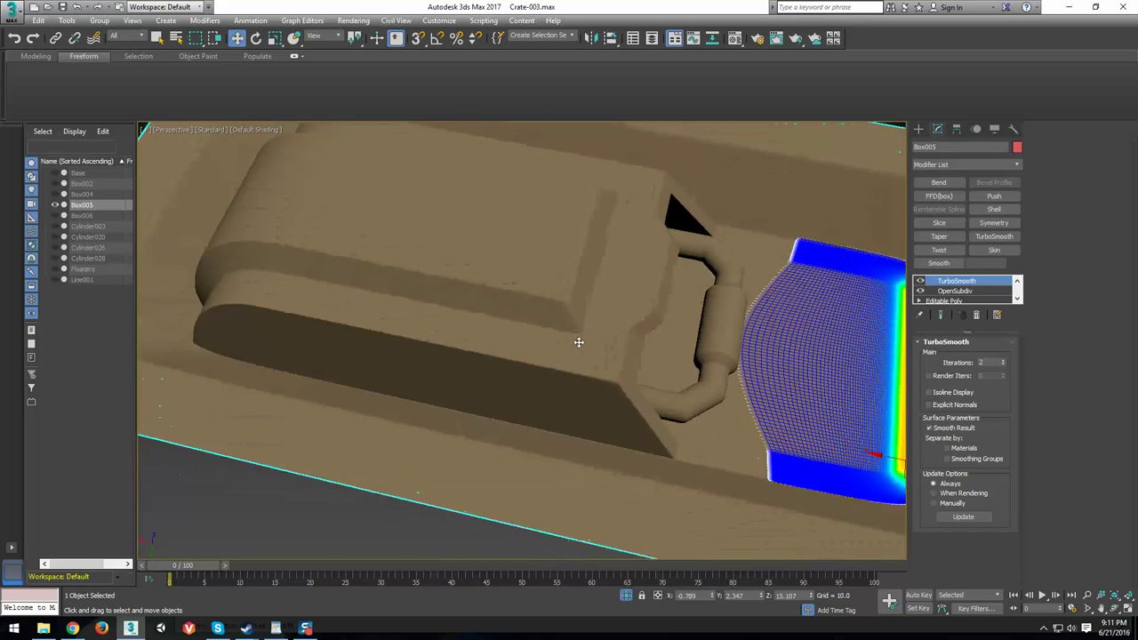
Examine the smoothed bevels and corners of the housing beside the handle from several distances.
scroll(579, 347, down, 4)
scroll(560, 347, up, 8)
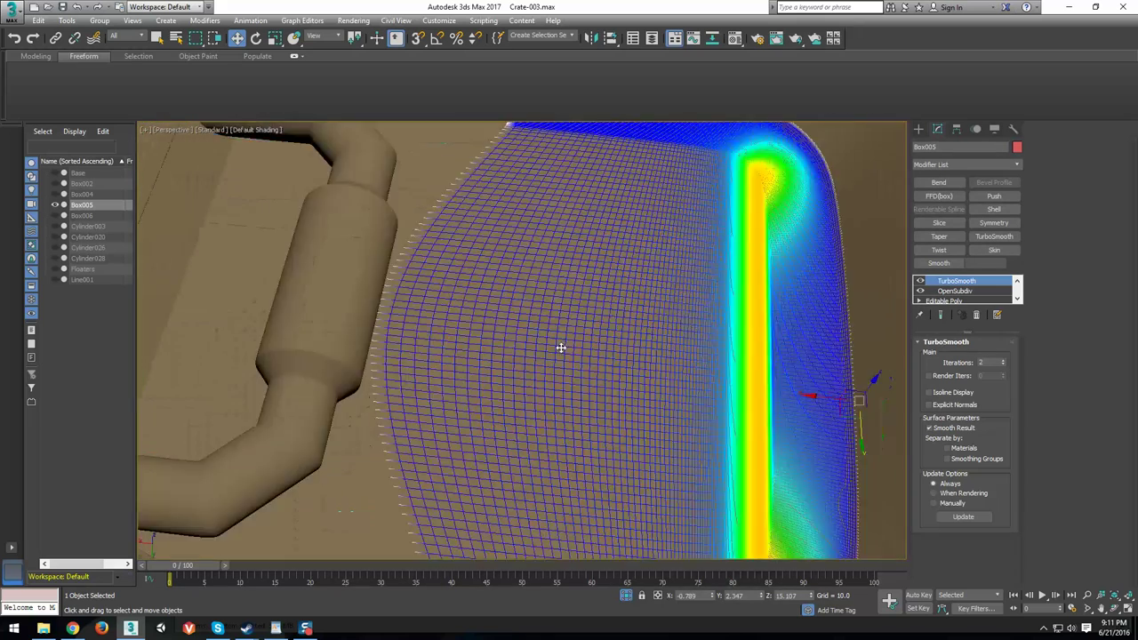
scroll(622, 373, down, 4)
scroll(516, 386, up, 8)
scroll(527, 391, down, 1)
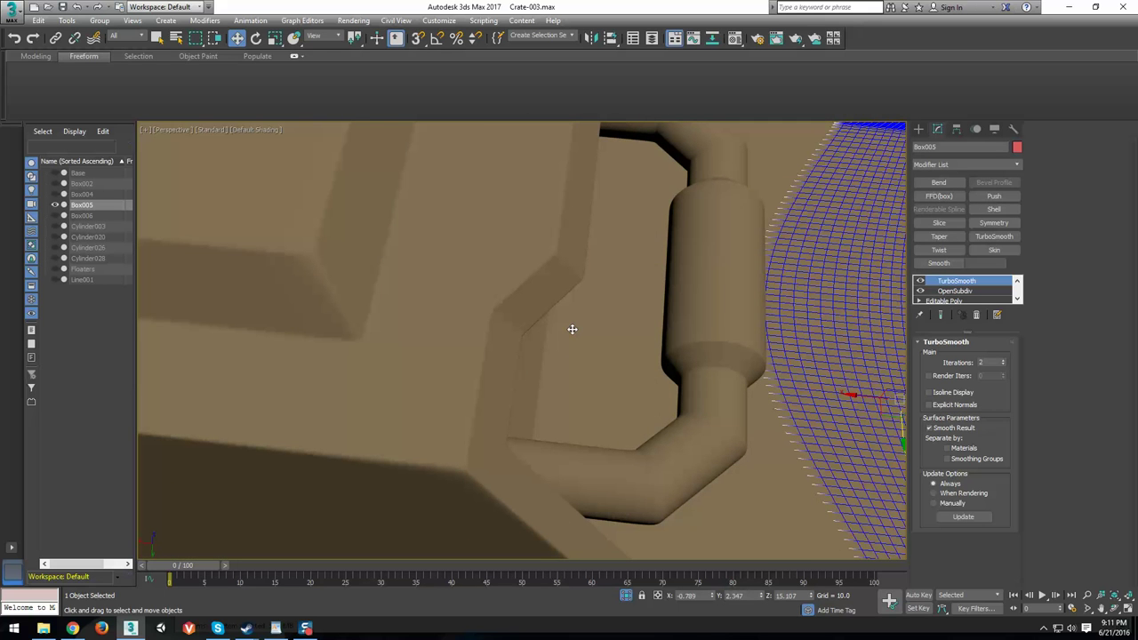
scroll(663, 406, down, 3)
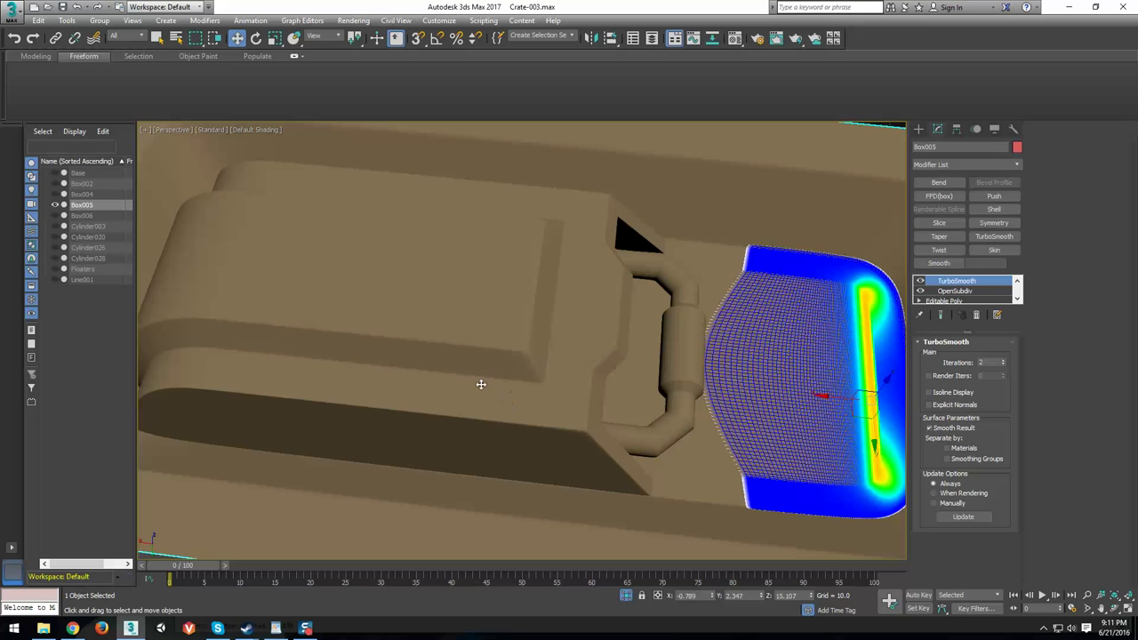
middle_drag(451, 373, 612, 389)
scroll(695, 391, down, 5)
scroll(616, 393, up, 5)
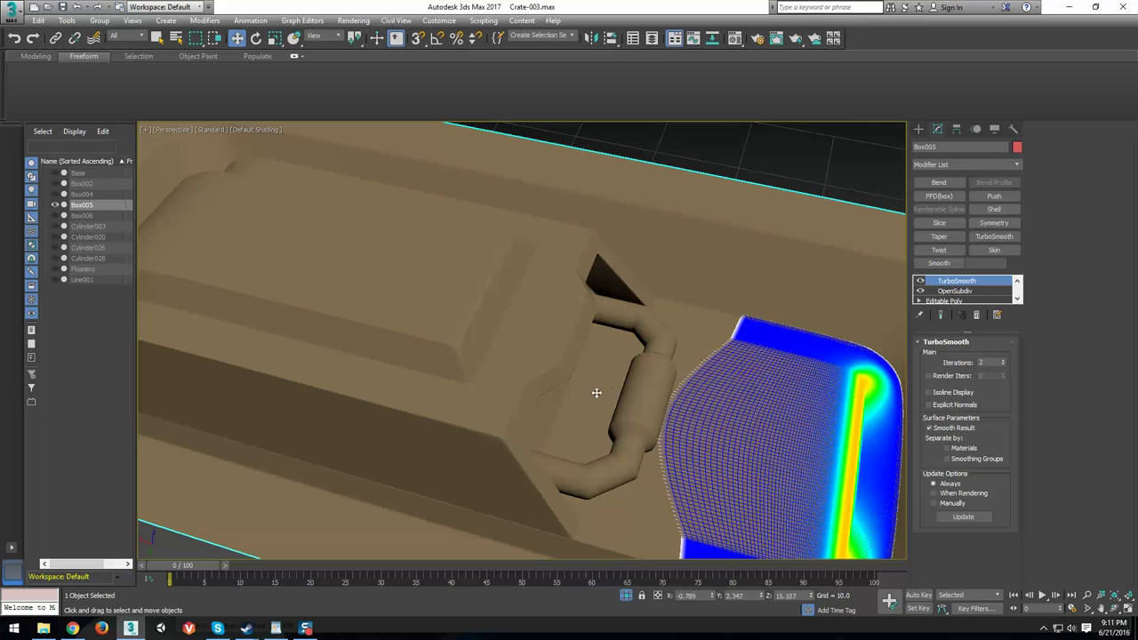
scroll(603, 376, up, 2)
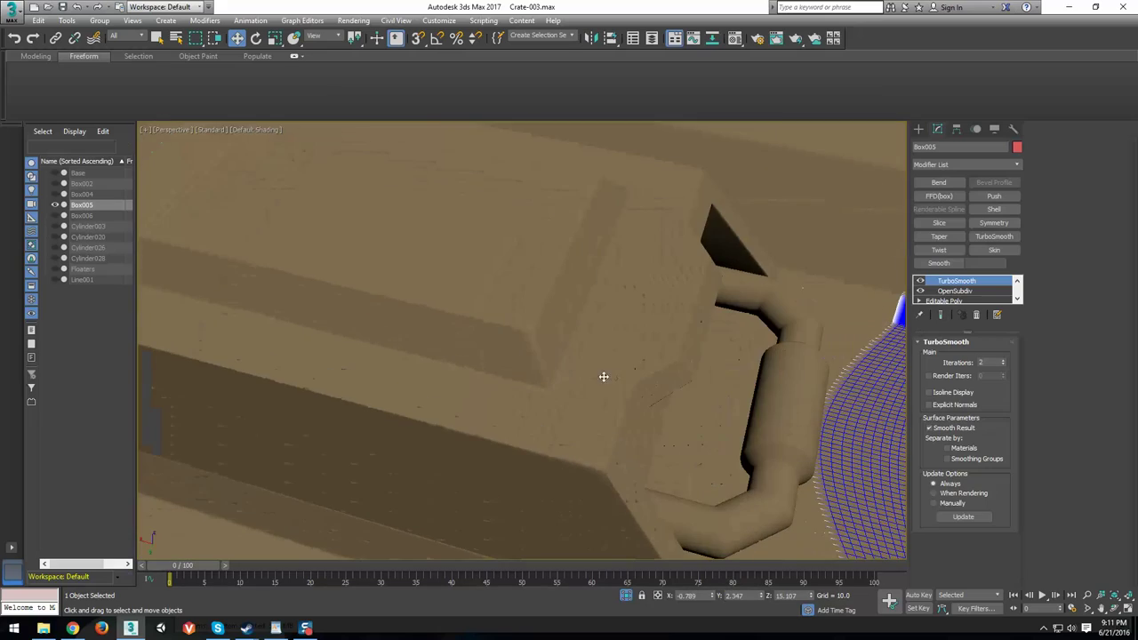
Switch off TurboSmooth on Box005, show edged faces, and examine the mesh produced by OpenSubdiv alone.
click(958, 301)
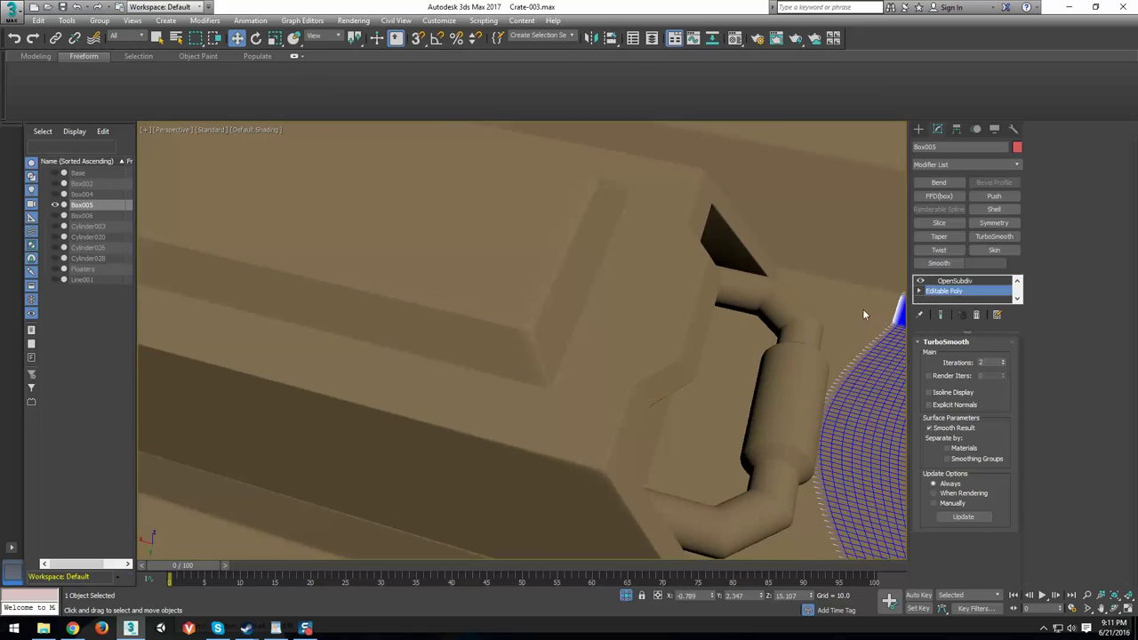
key(F4)
click(931, 291)
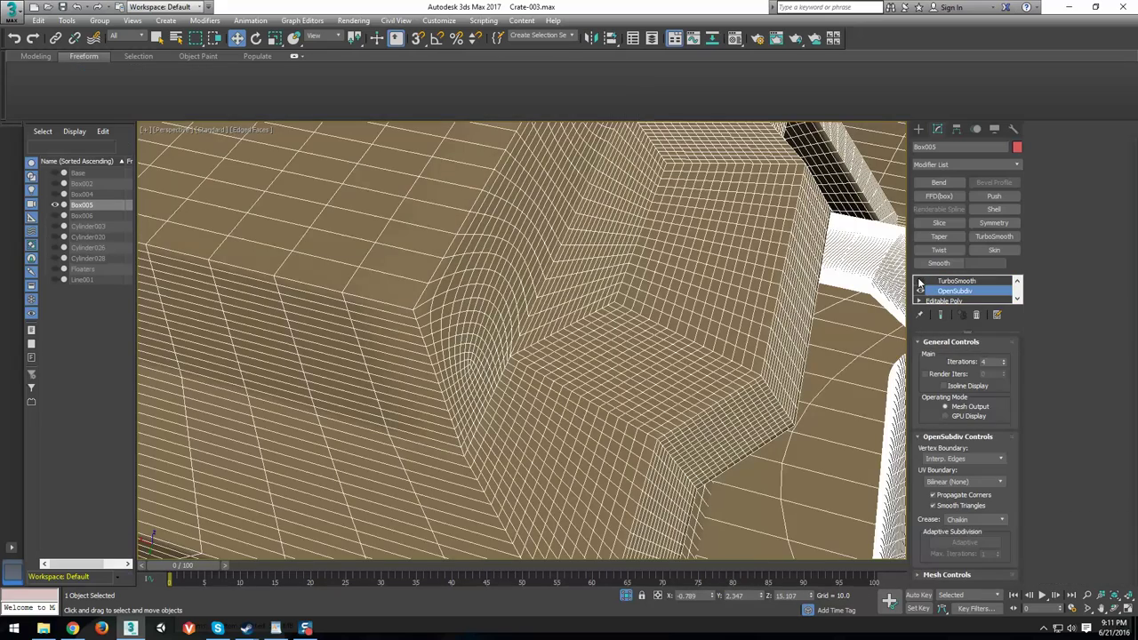
alt+middle_drag(568, 391, 507, 346)
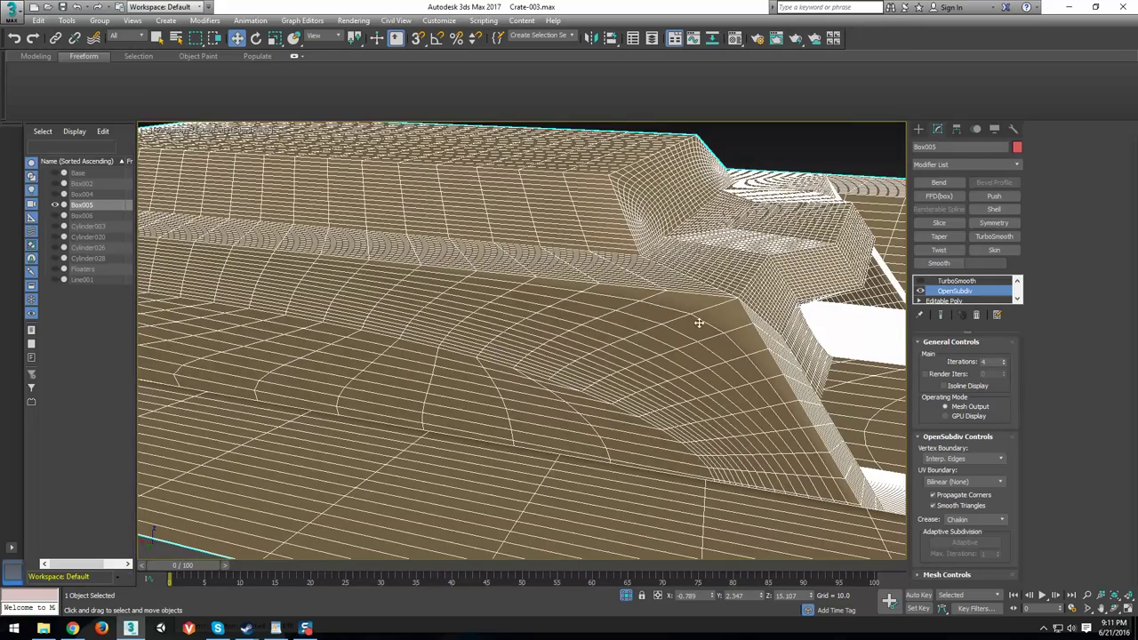
scroll(699, 323, up, 3)
At the Editable Poly level, select the large flat polygons on both long sides of the housing.
click(950, 302)
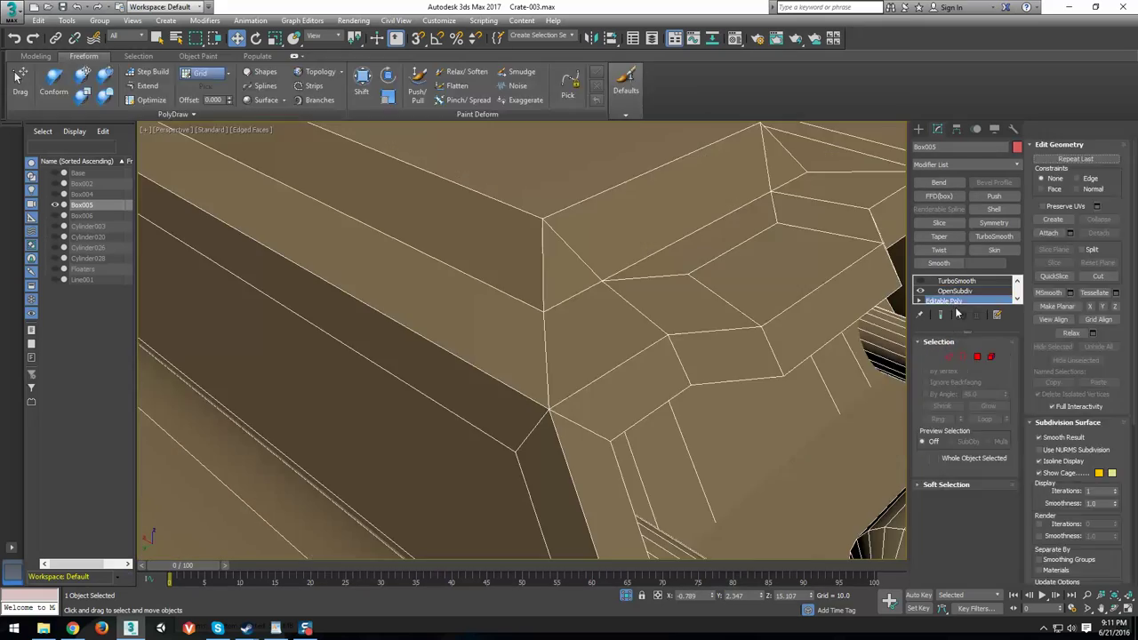
click(948, 357)
scroll(335, 465, down, 4)
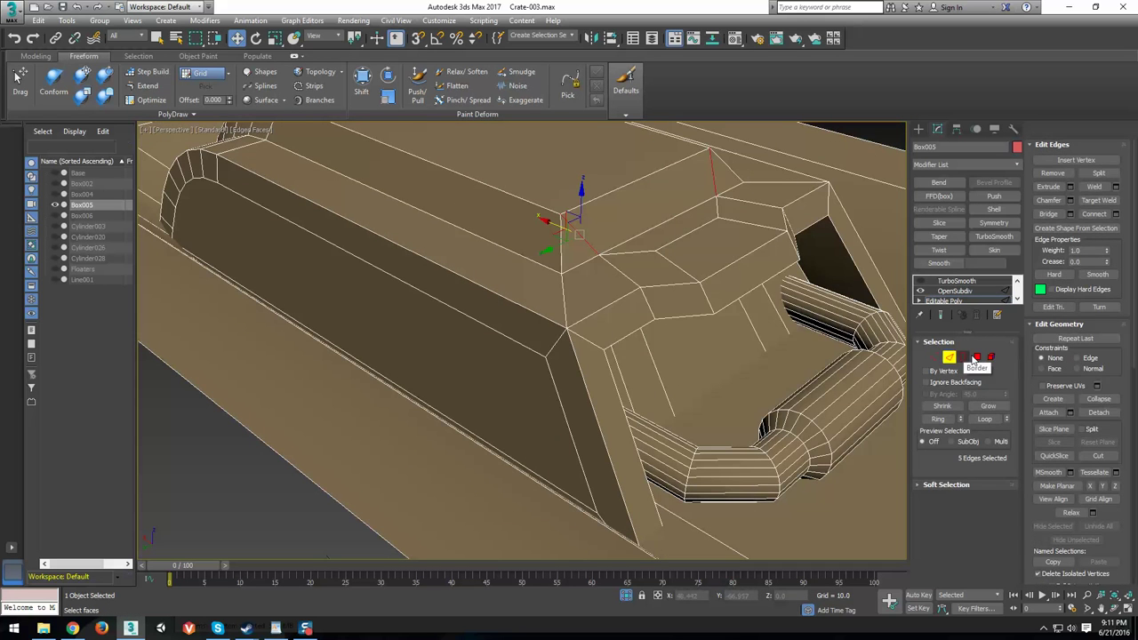
click(976, 357)
click(480, 376)
alt+middle_drag(479, 376, 320, 400)
middle_drag(475, 416, 582, 334)
ctrl+click(608, 333)
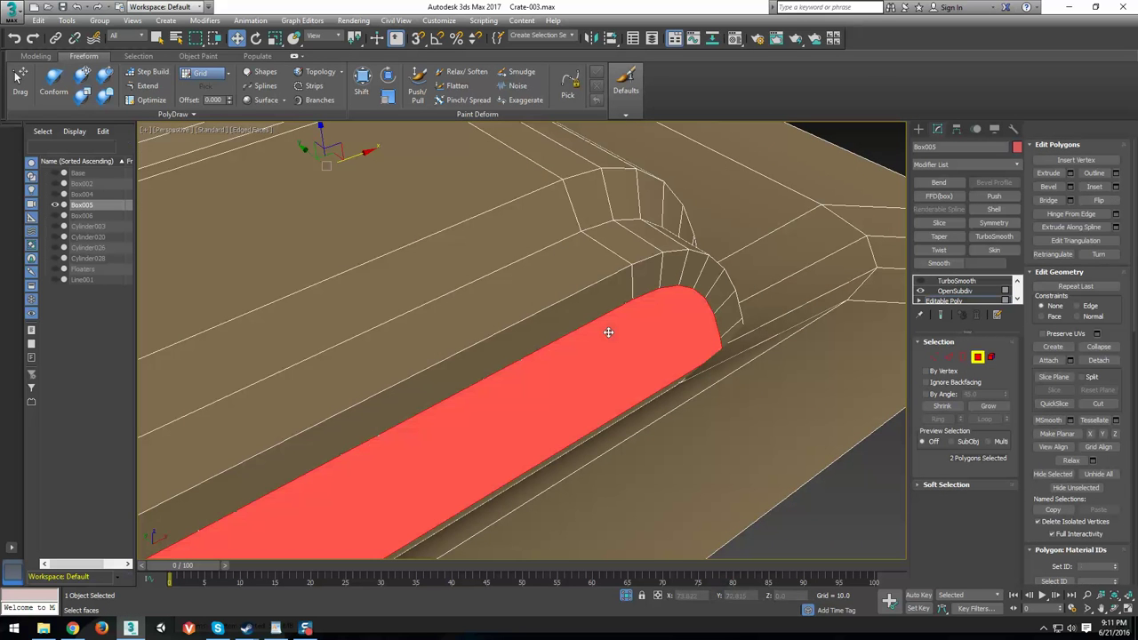
Convert the two selected side polygons into a selection of their outline edges.
ctrl+click(948, 357)
alt+middle_drag(638, 317, 685, 331)
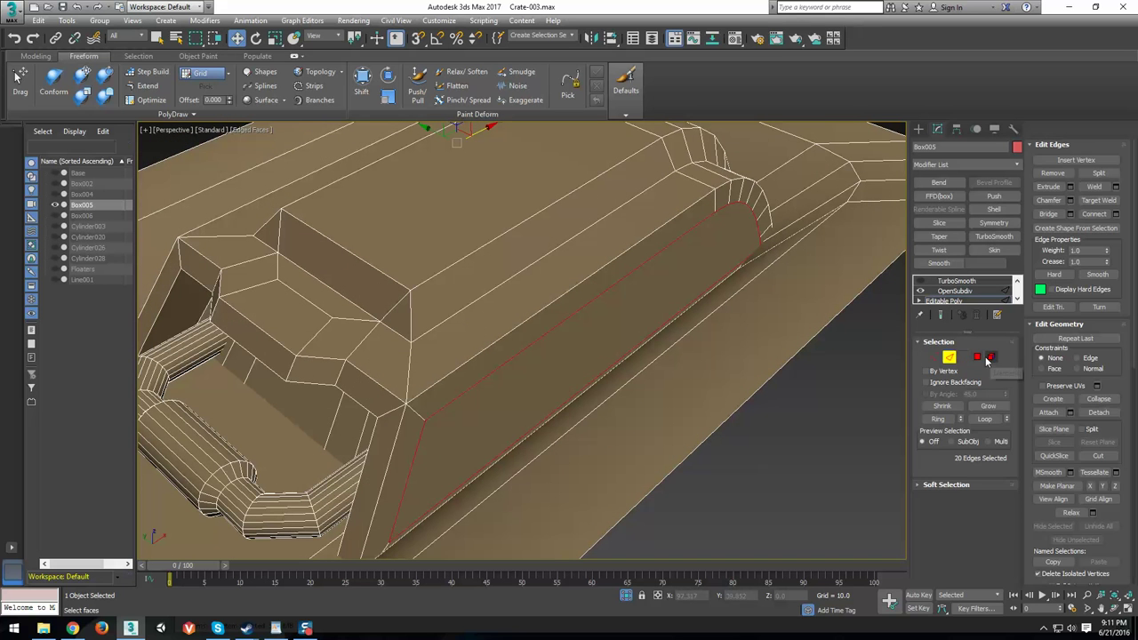
ctrl+click(977, 356)
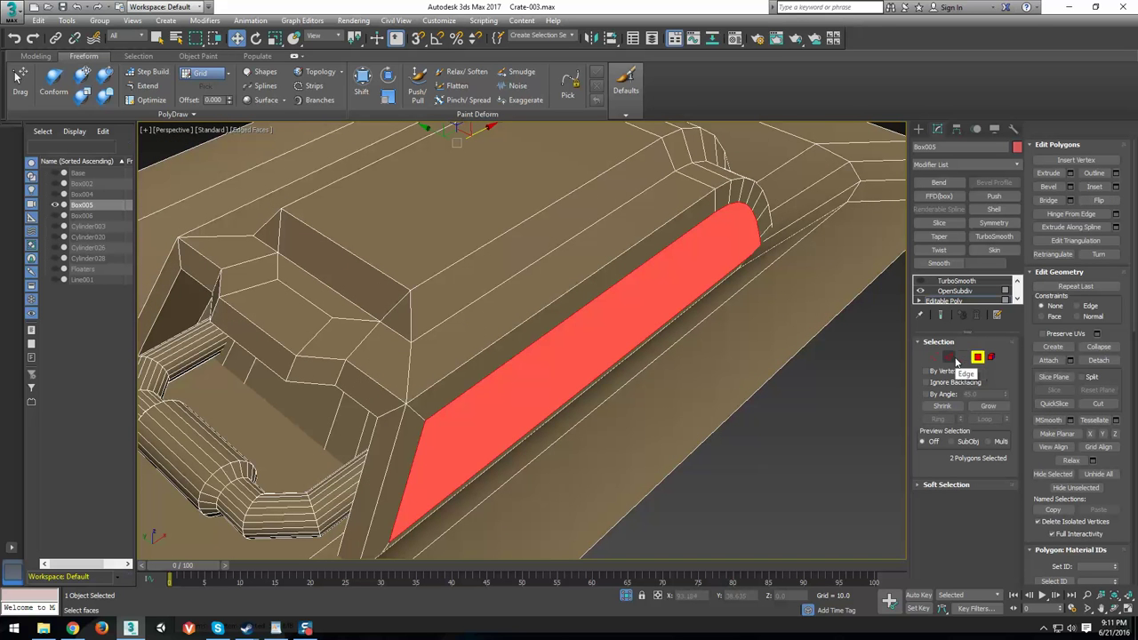
ctrl+click(954, 359)
Check the selected side outlines, display the end result while staying at edge level, and turn off edged faces.
alt+middle_drag(568, 343, 640, 364)
scroll(640, 363, up, 2)
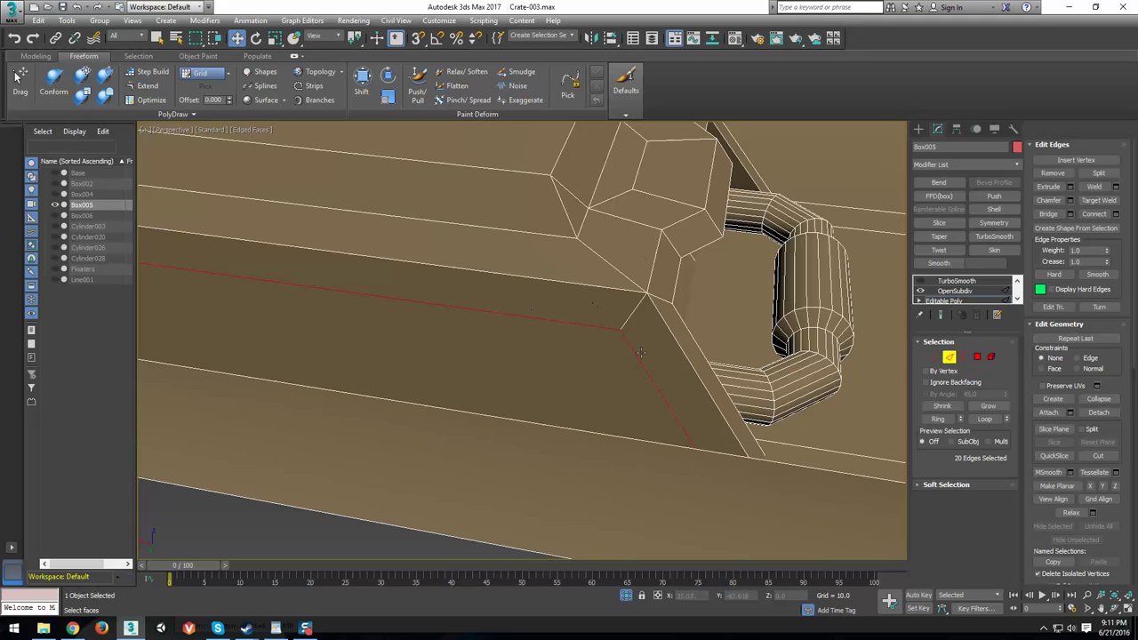
middle_drag(254, 294, 425, 325)
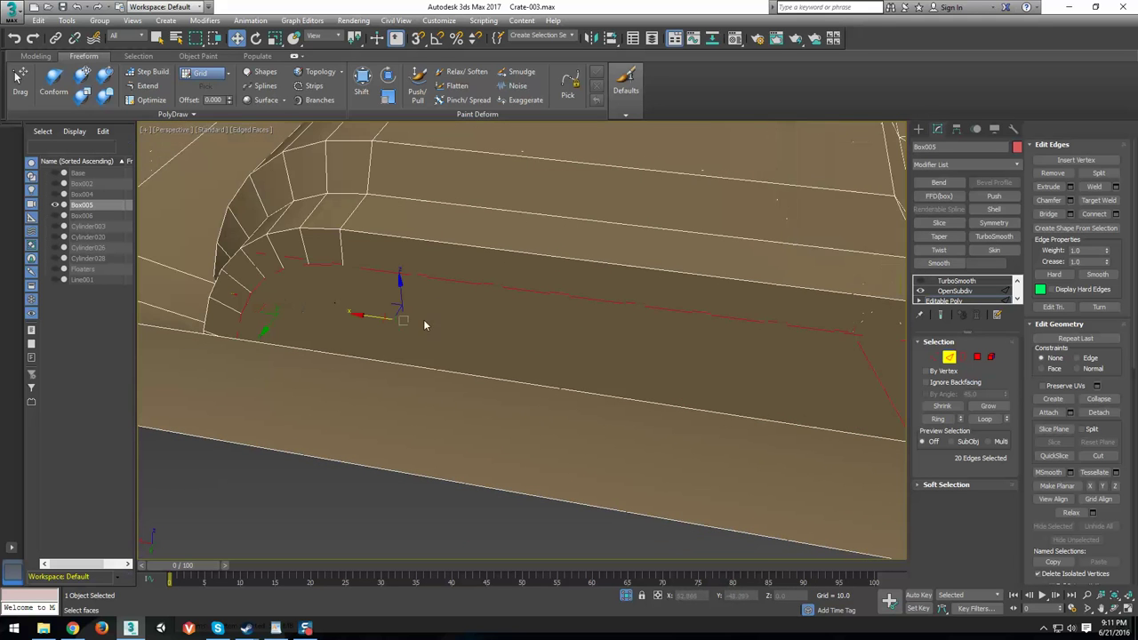
alt+middle_drag(554, 338, 746, 360)
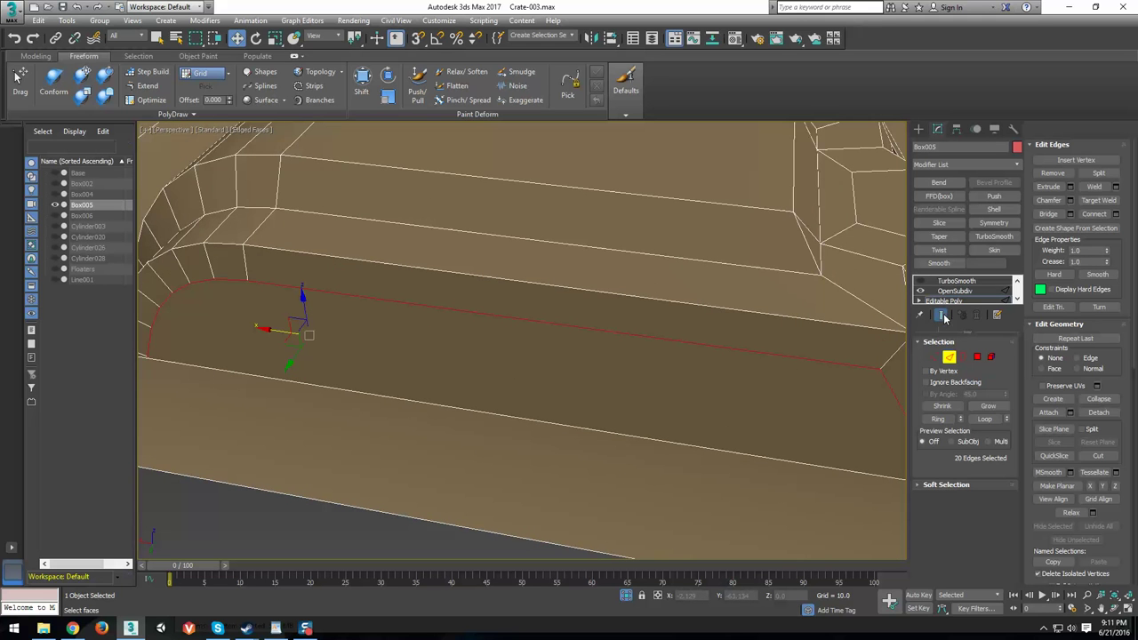
key(ctrl+e)
key(F4)
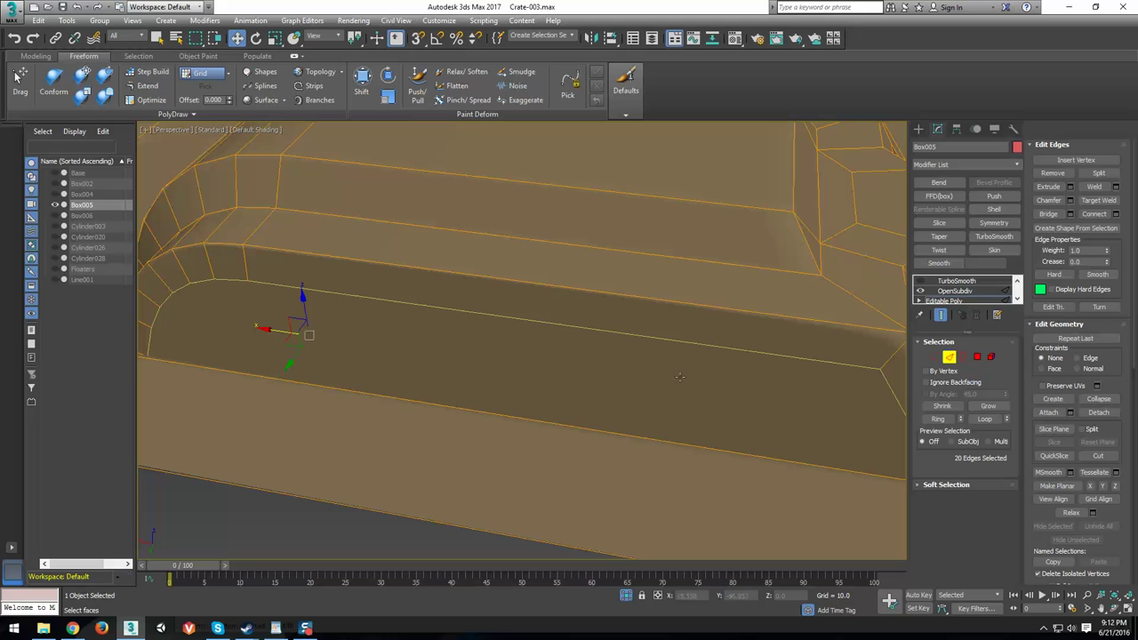
Try raising the crease value of the selected outline edges on the housing's sides.
middle_drag(766, 366, 488, 348)
scroll(715, 387, up, 2)
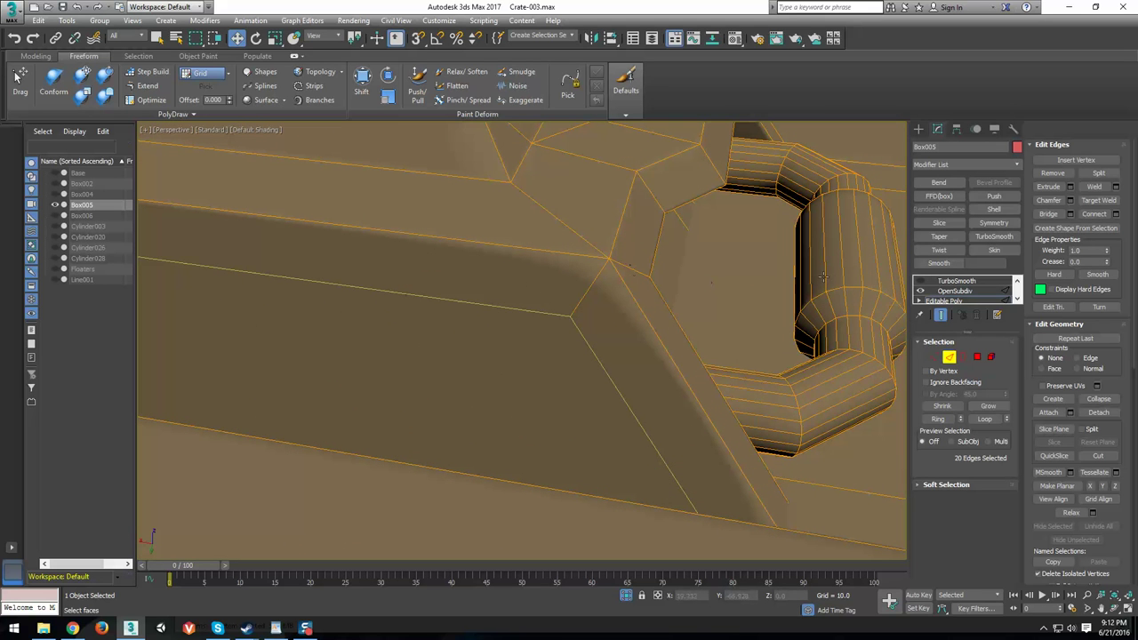
drag(1106, 261, 1086, 81)
middle_drag(689, 334, 788, 318)
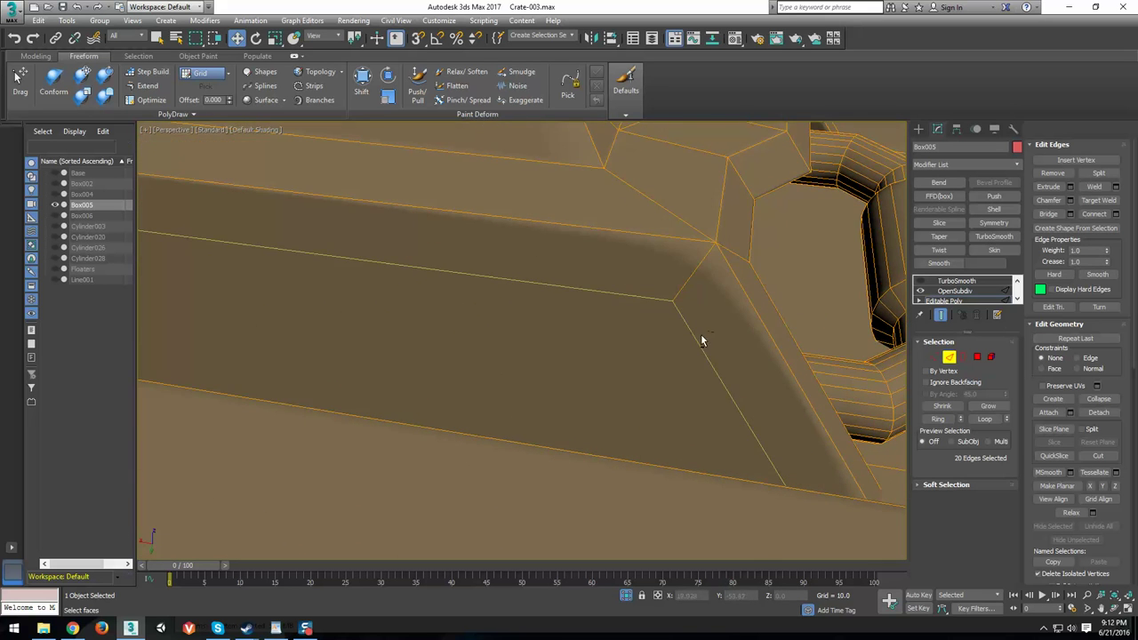
Select the ring of short edges linking one side panel's inner outline to the housing's outer rim.
alt+middle_drag(701, 340, 601, 380)
click(594, 382)
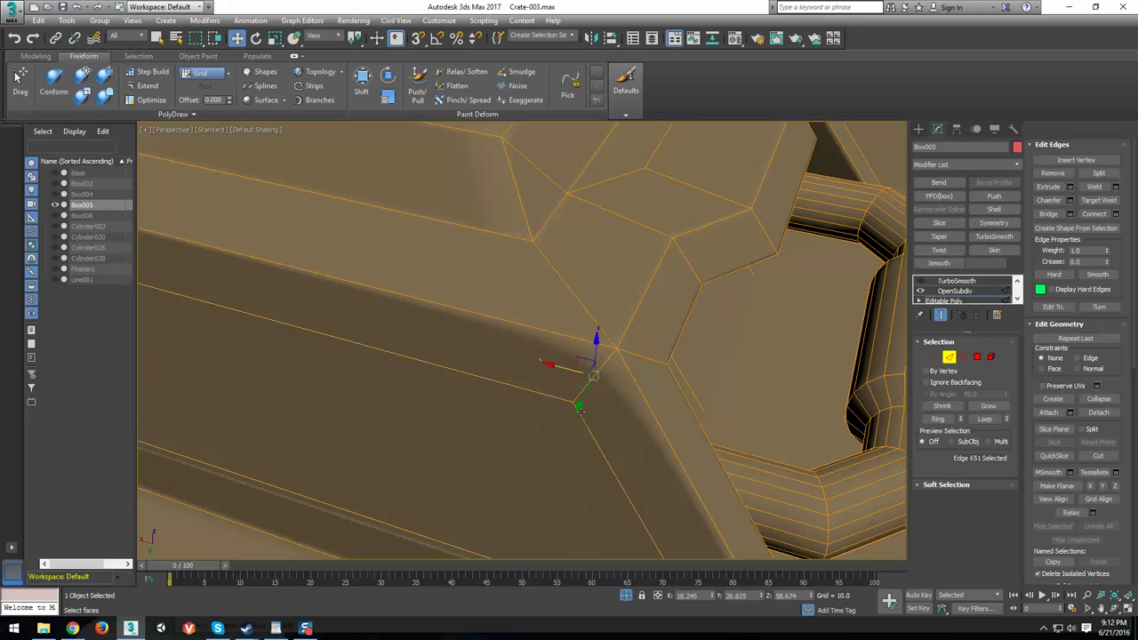
alt+middle_drag(594, 382, 491, 242)
click(487, 236)
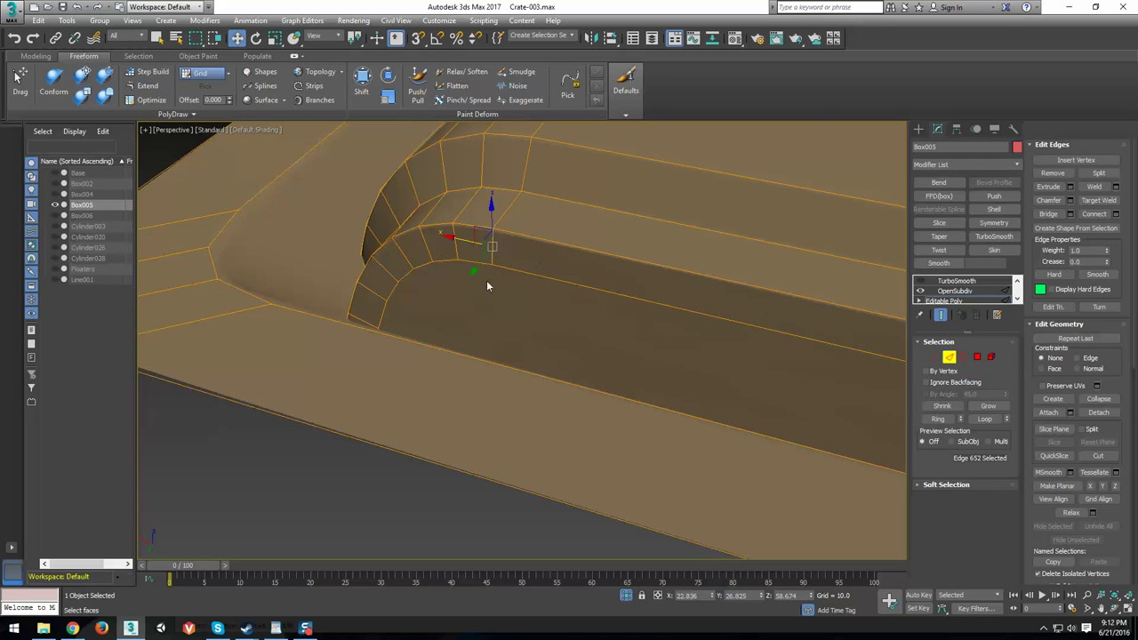
click(938, 419)
Add the matching ring of short connecting edges on the opposite side of the housing to the selection.
scroll(845, 384, down, 4)
middle_drag(844, 385, 532, 336)
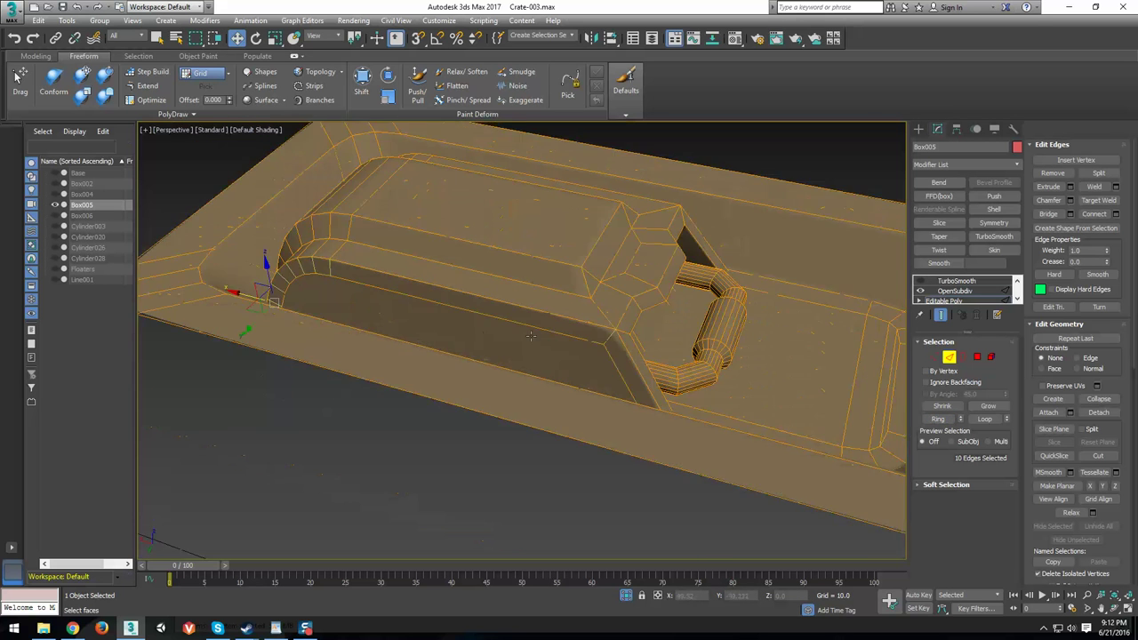
alt+middle_drag(698, 371, 409, 421)
middle_drag(524, 365, 695, 301)
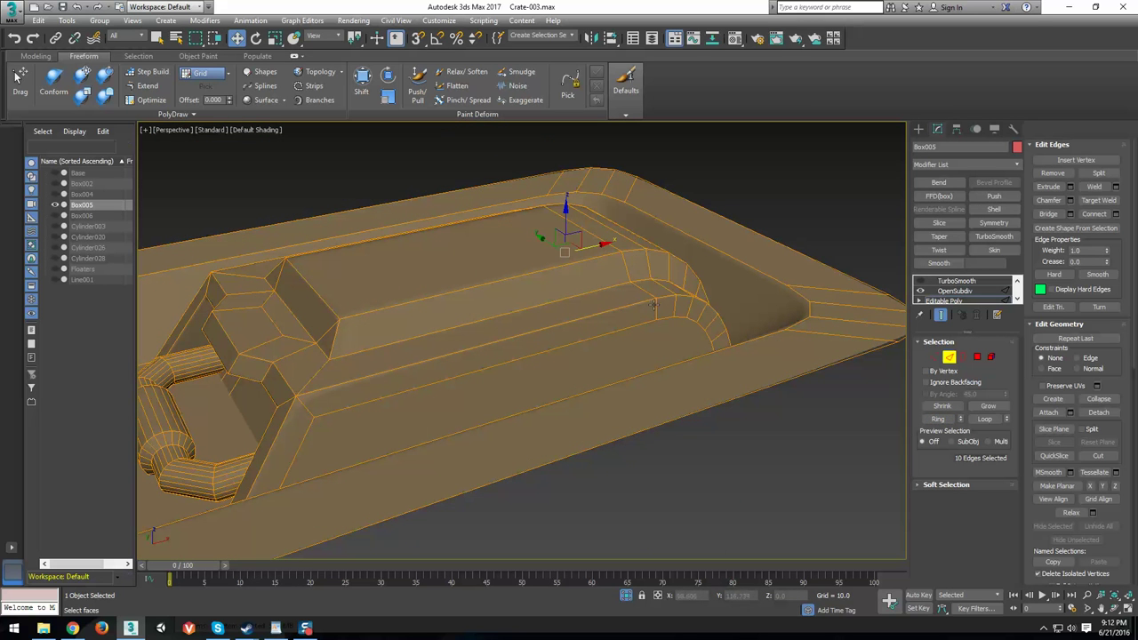
click(658, 308)
click(937, 418)
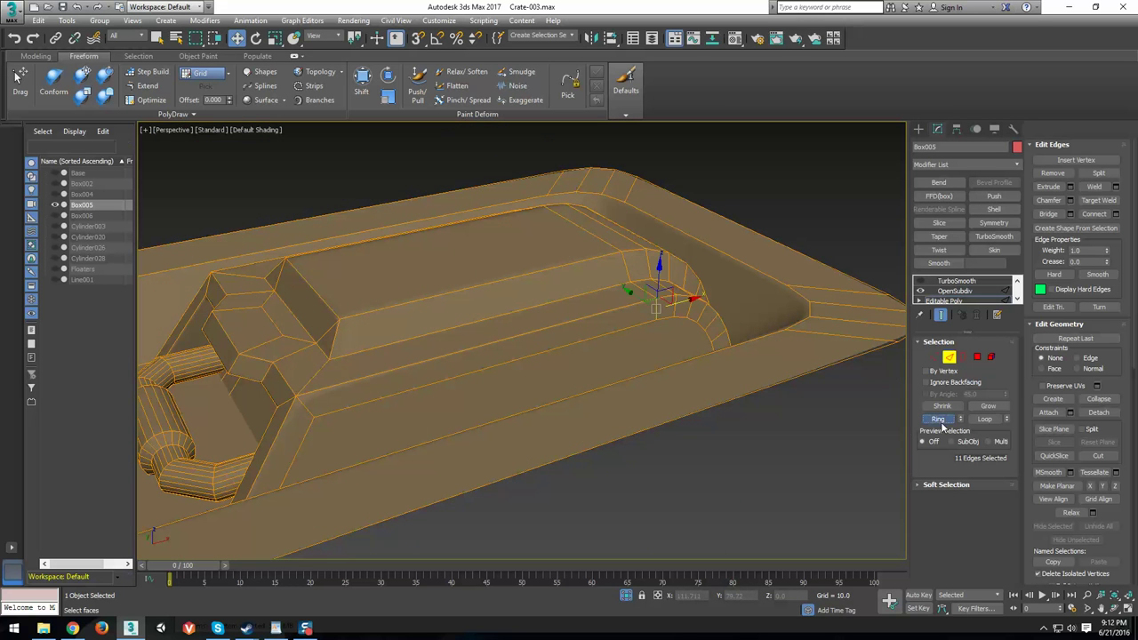
Set the crease of the selected short connecting edges on both sides of the housing to 1.0.
alt+middle_drag(459, 416, 275, 411)
alt+middle_drag(716, 407, 680, 402)
scroll(598, 412, up, 2)
scroll(597, 411, up, 2)
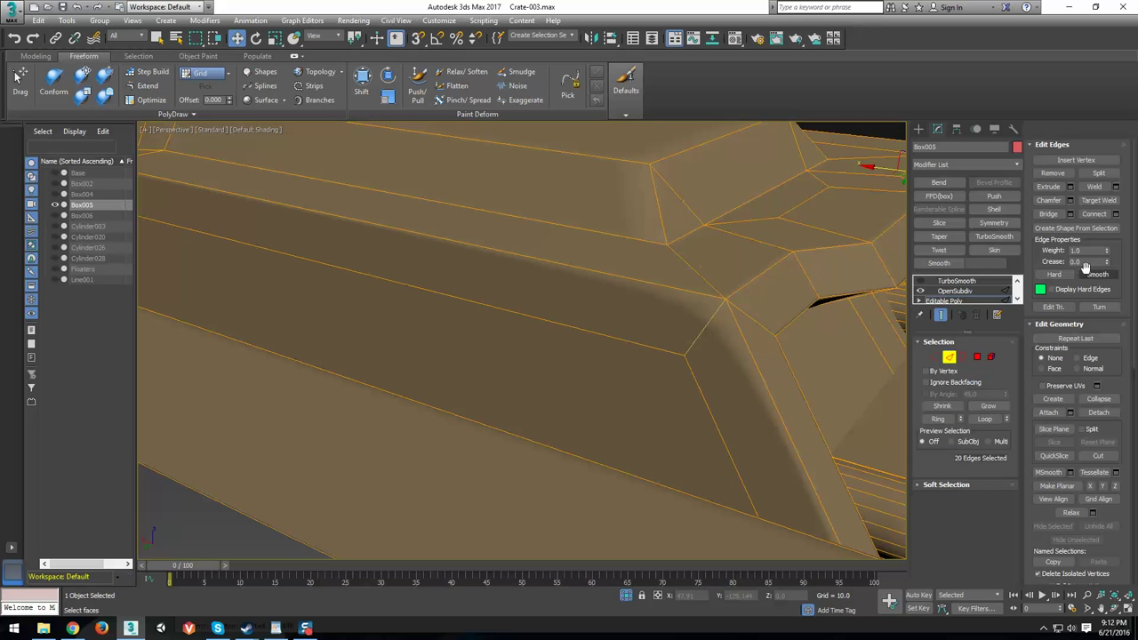
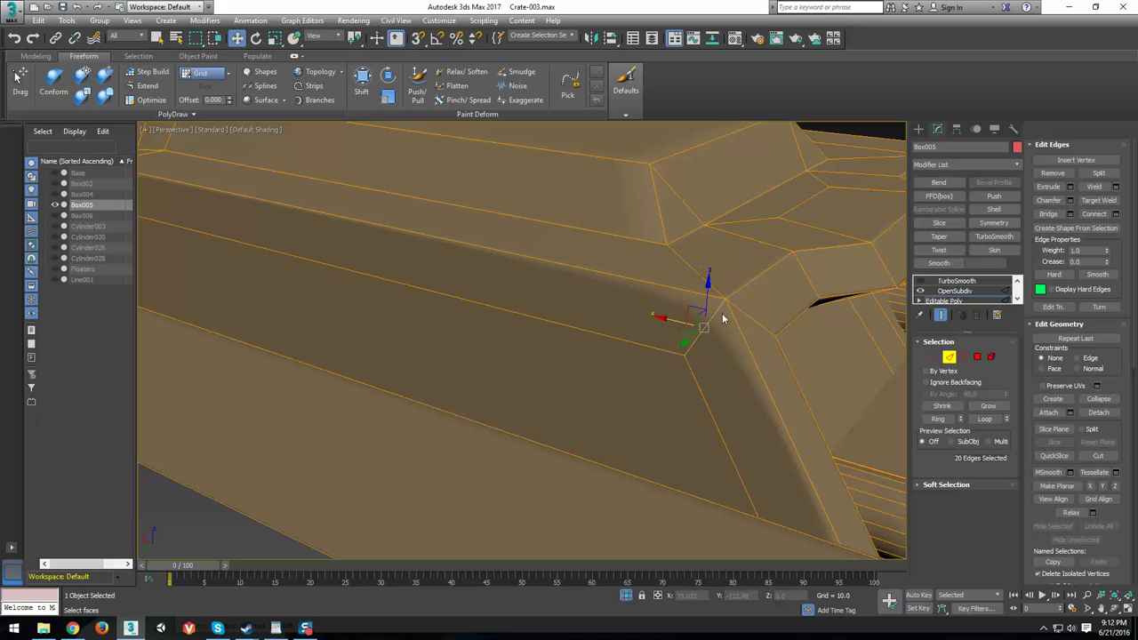
drag(1107, 262, 1082, 124)
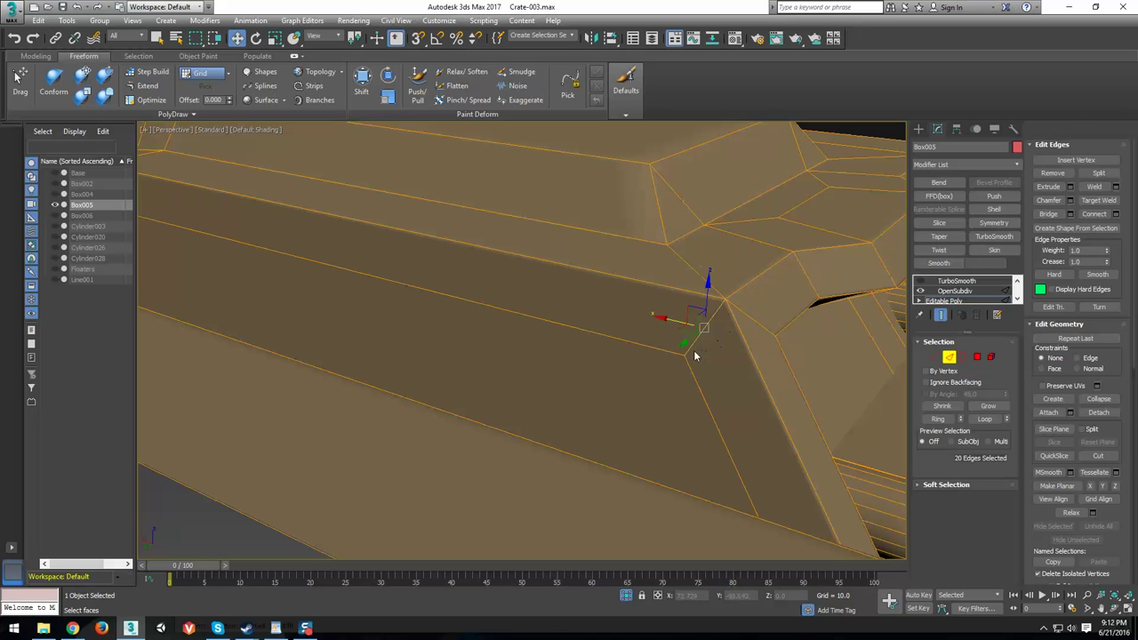
Set the crease of the two short diagonal edges at the corners of the raised panel's end slope to 1.0.
click(670, 192)
click(675, 190)
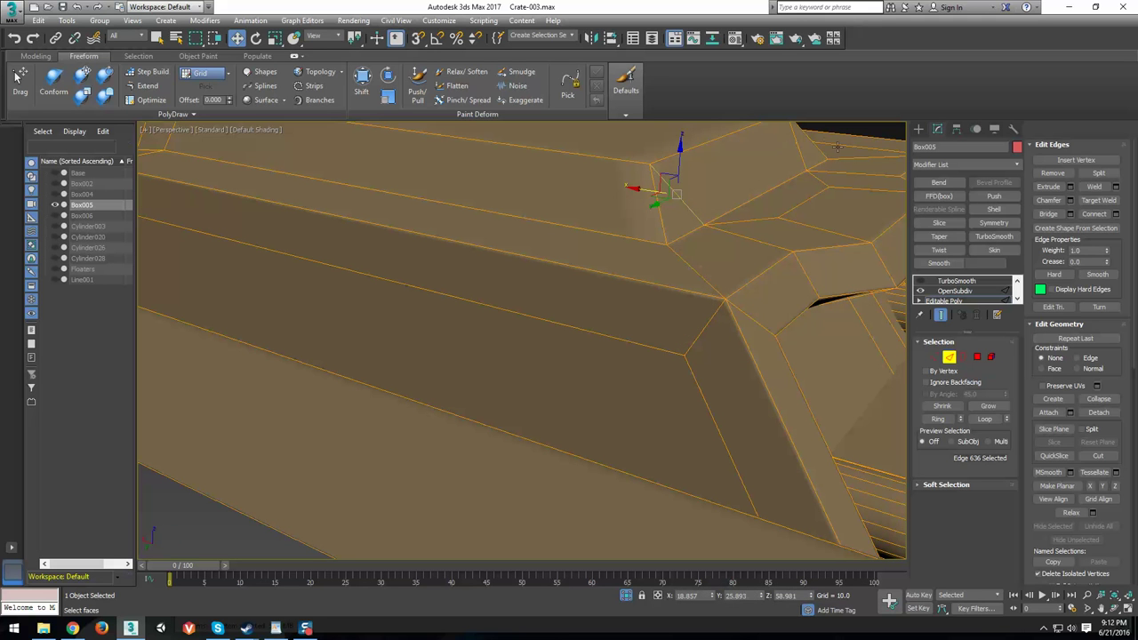
alt+middle_drag(804, 204, 614, 337)
ctrl+click(495, 333)
scroll(495, 333, up, 2)
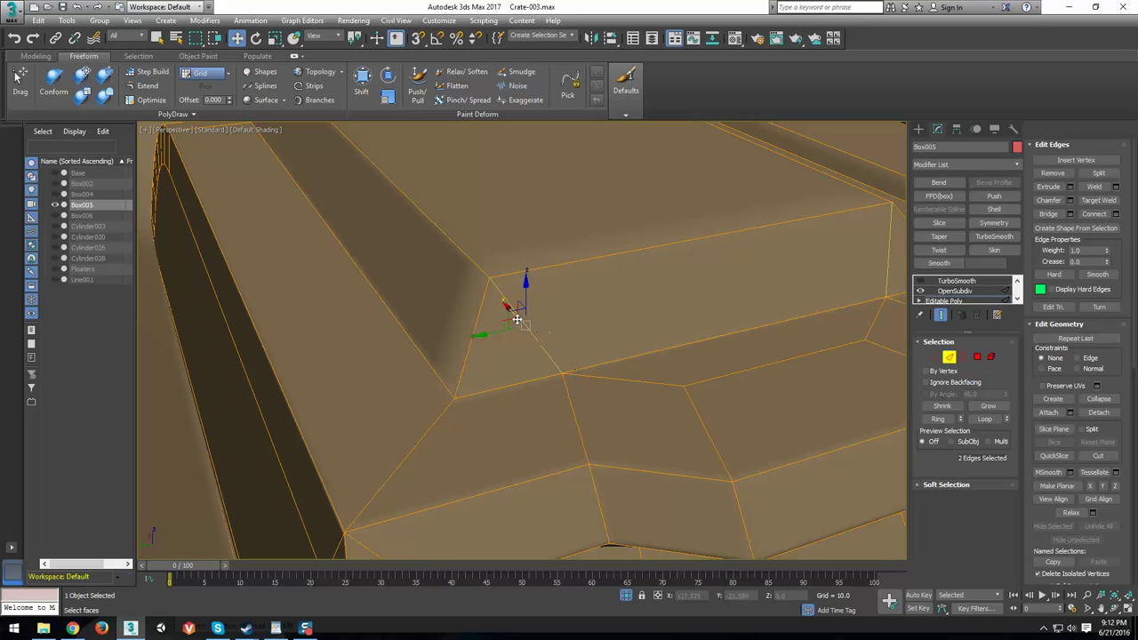
scroll(500, 316, up, 1)
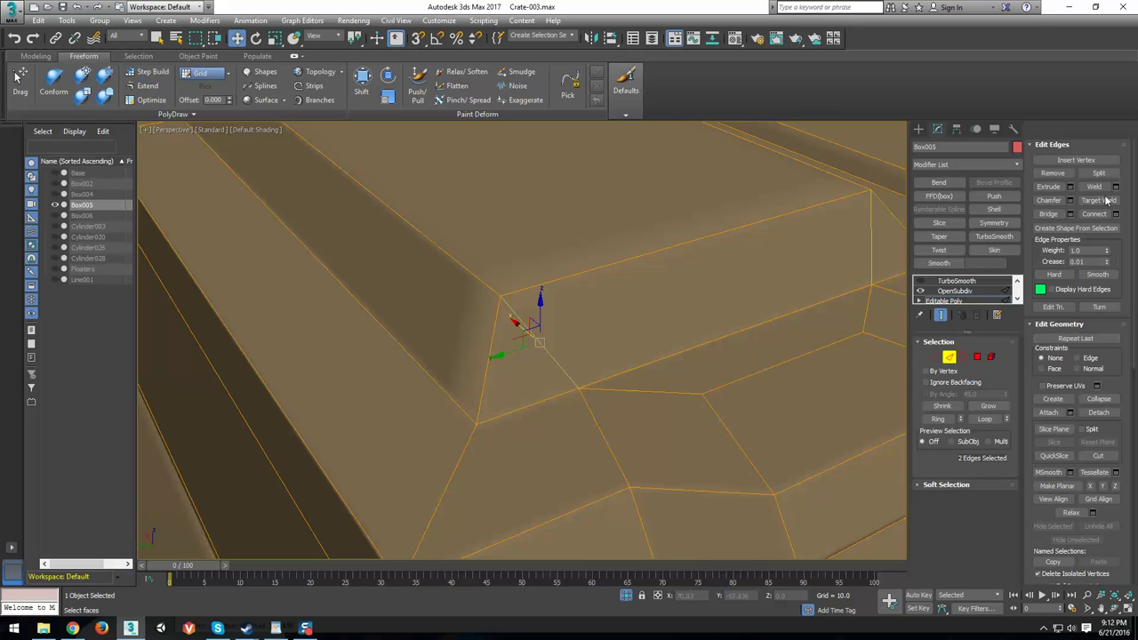
drag(1106, 200, 1083, 48)
alt+middle_drag(609, 350, 655, 343)
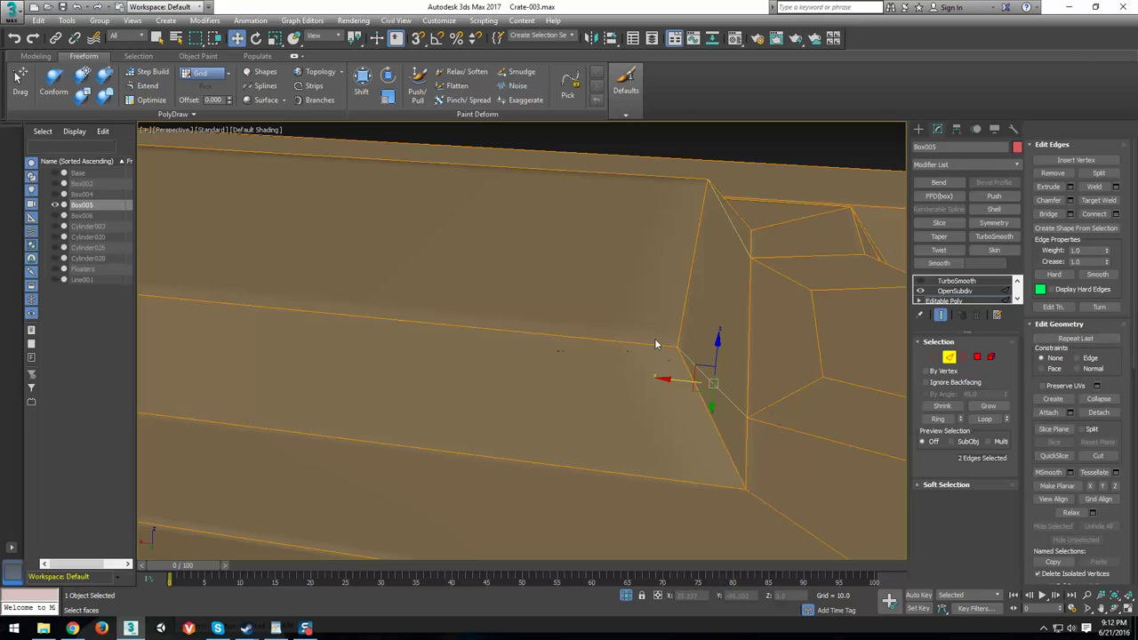
Check the crease values of the individual edges meeting at the raised panel's front corner, including the long rims, corner edge and diagonal.
click(705, 485)
alt+middle_drag(704, 427, 725, 403)
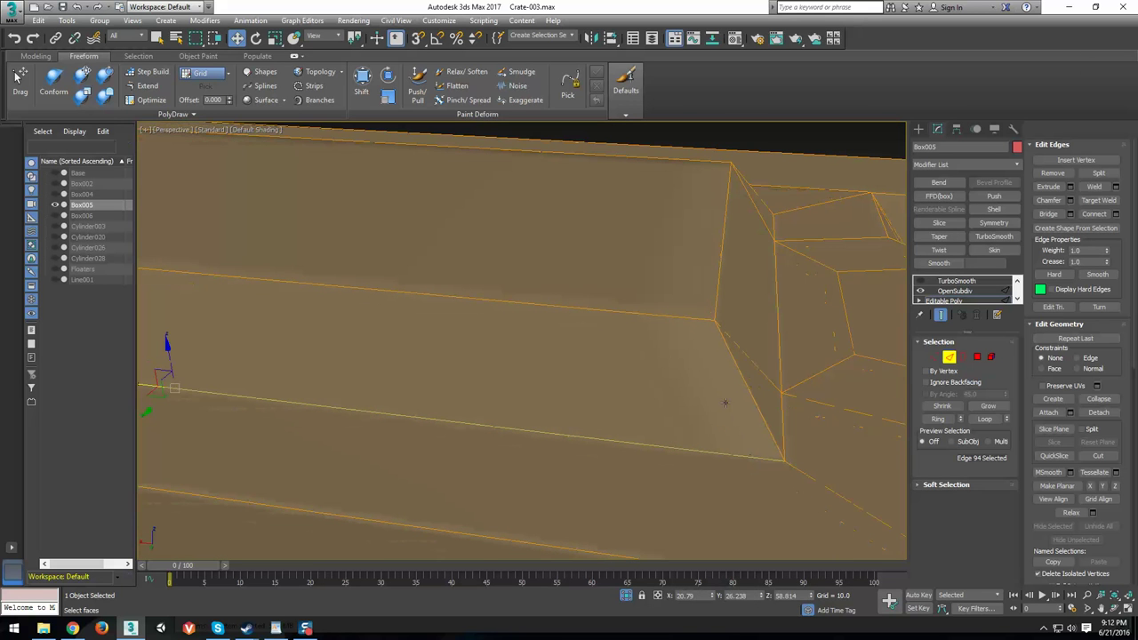
click(745, 391)
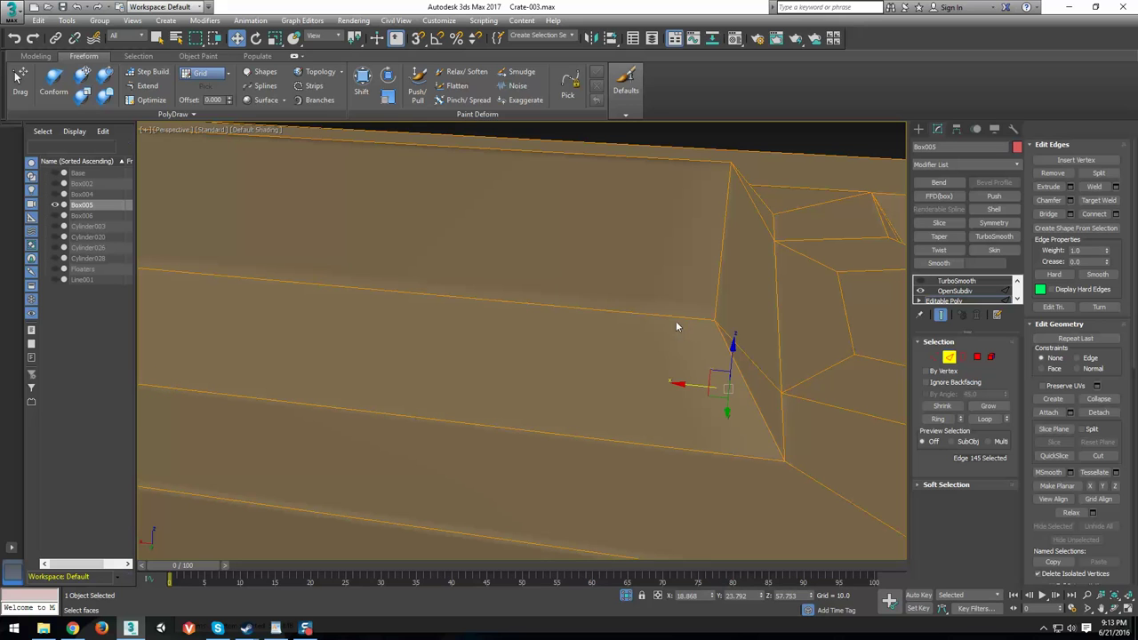
click(718, 455)
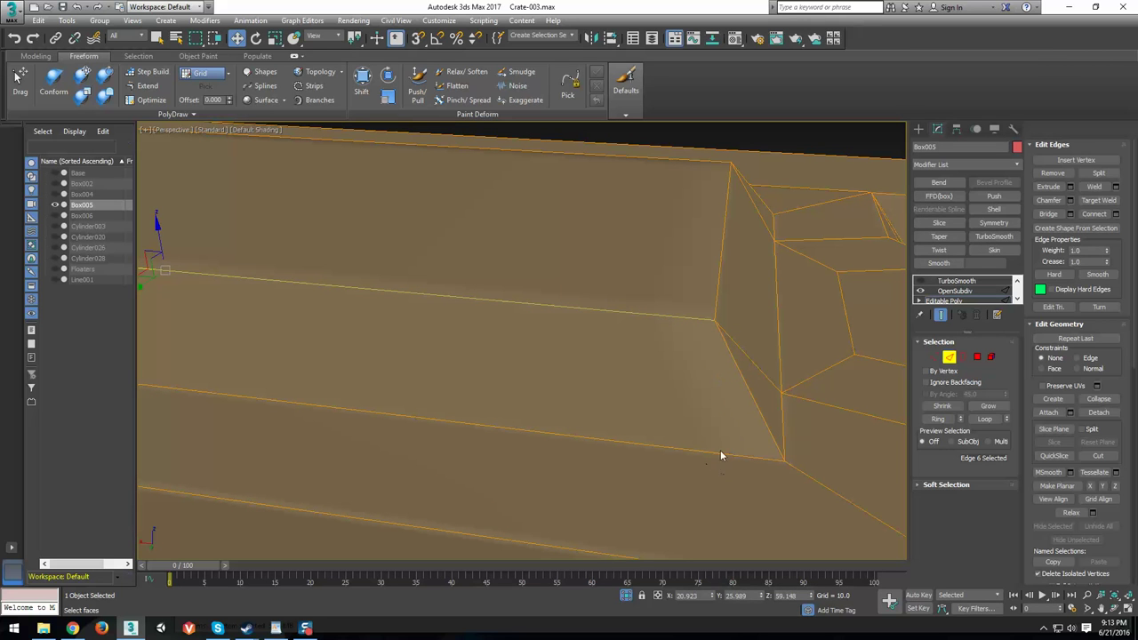
click(715, 455)
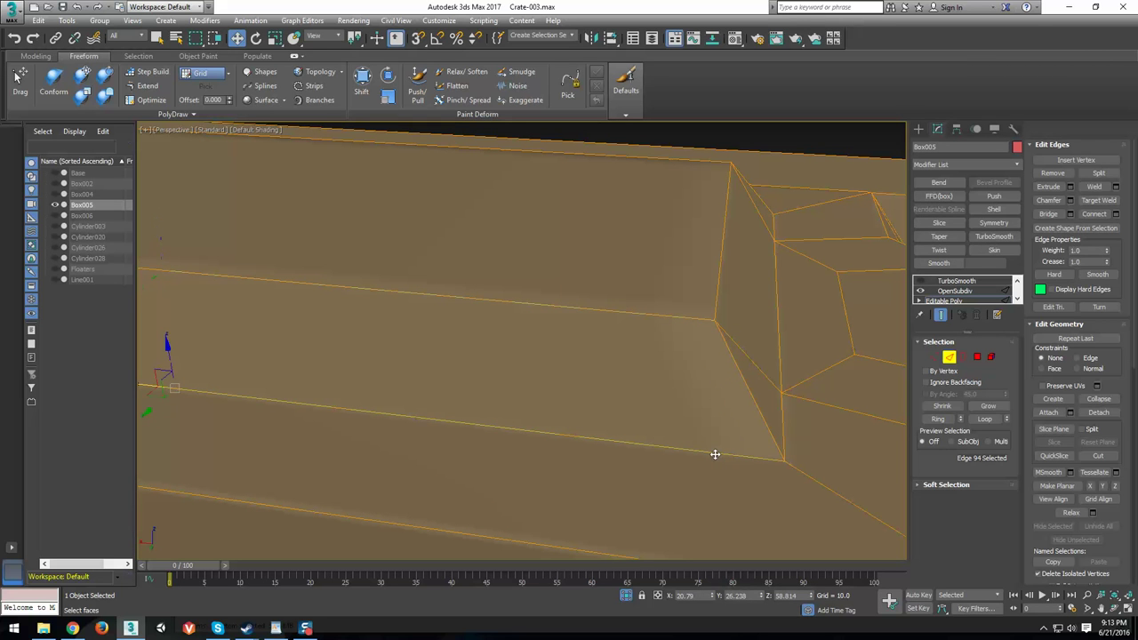
click(758, 415)
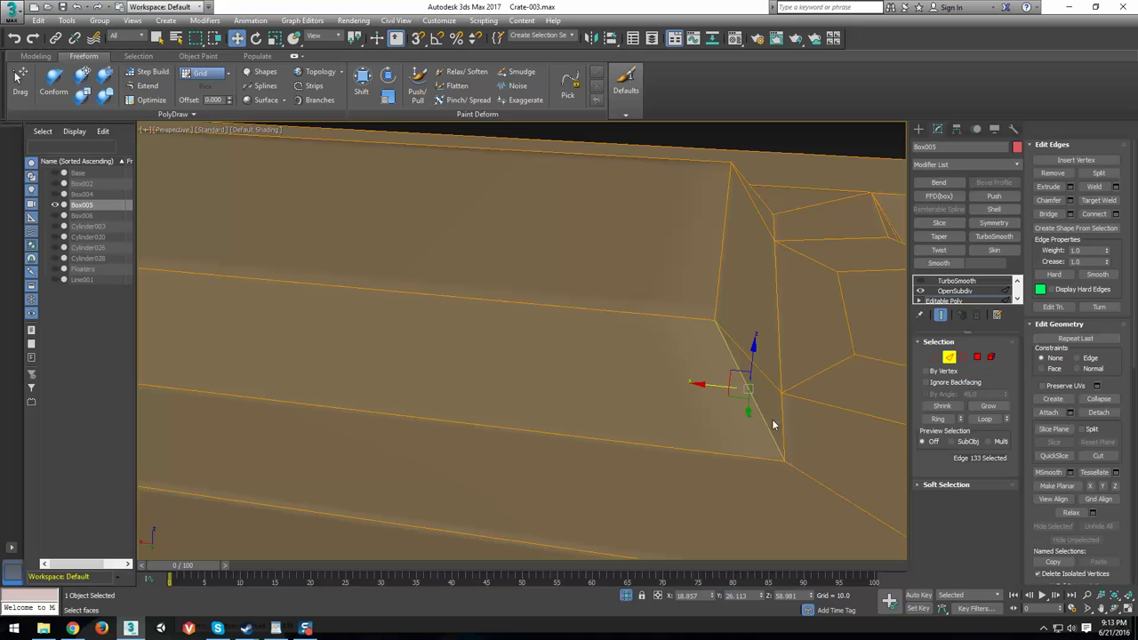
click(767, 378)
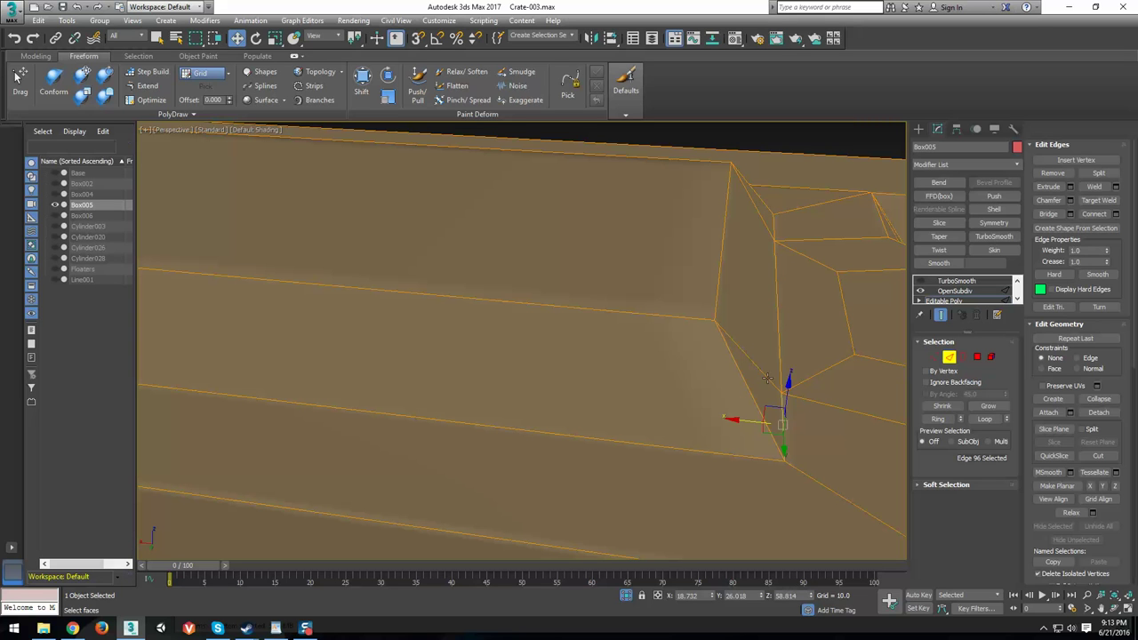
click(764, 378)
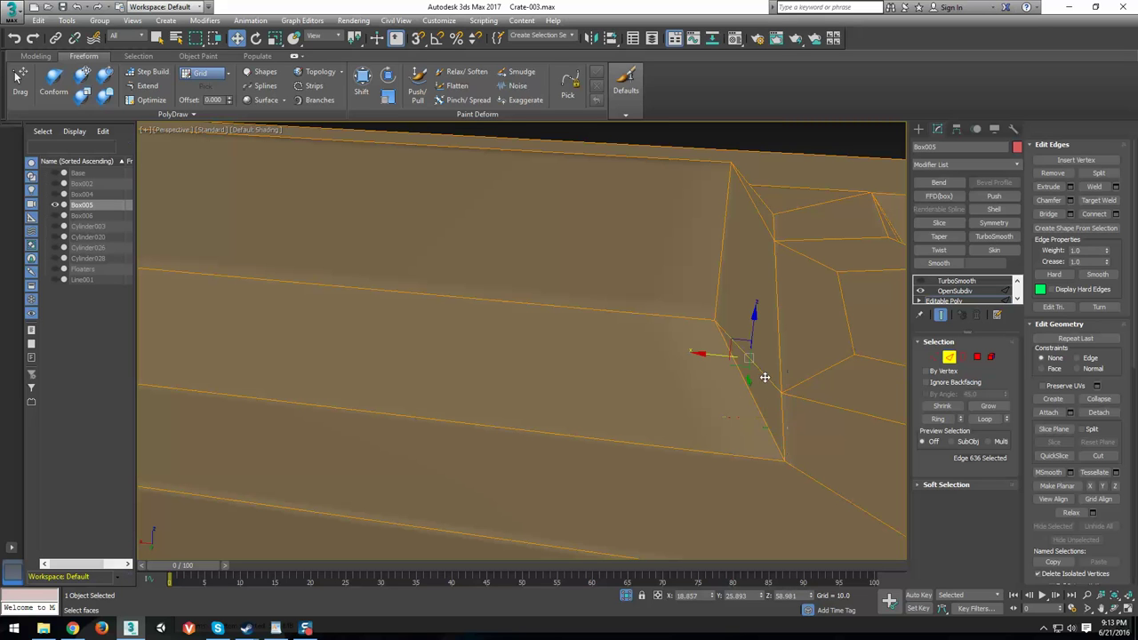
click(655, 316)
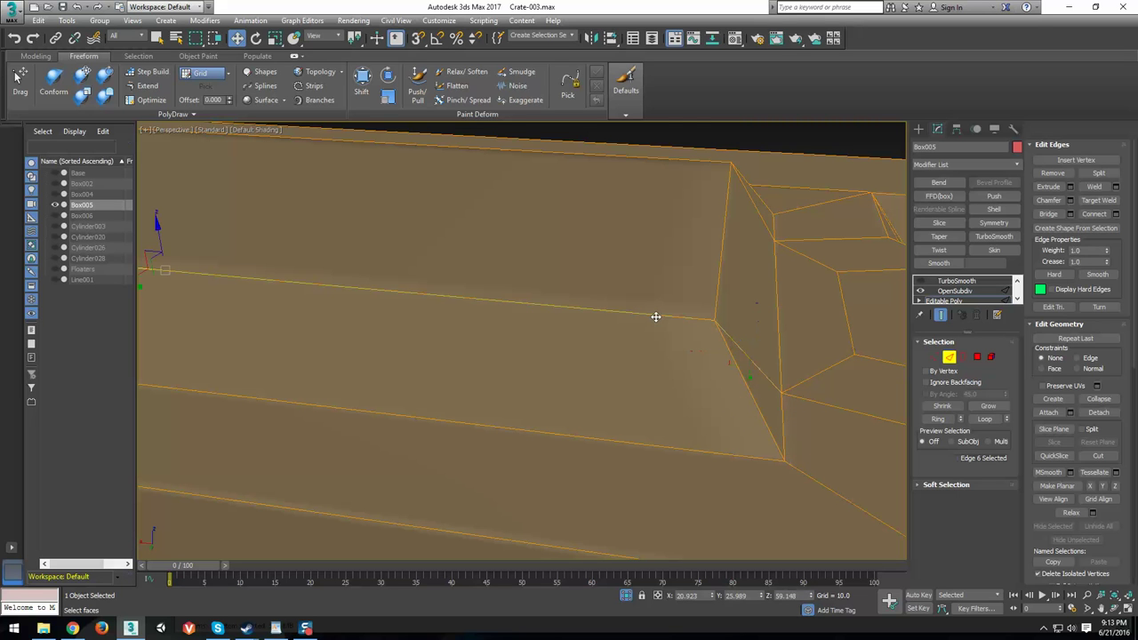
click(643, 444)
alt+middle_drag(663, 459, 580, 449)
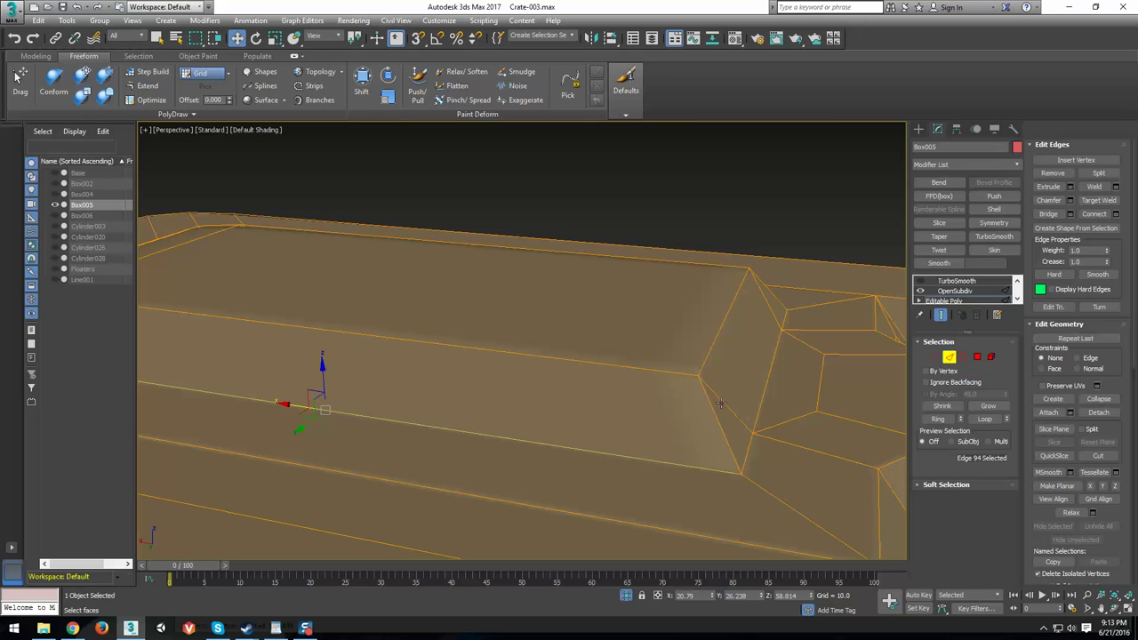
Try removing the two diagonal edges at the corners of the raised panel's end slope.
click(769, 308)
ctrl+click(770, 308)
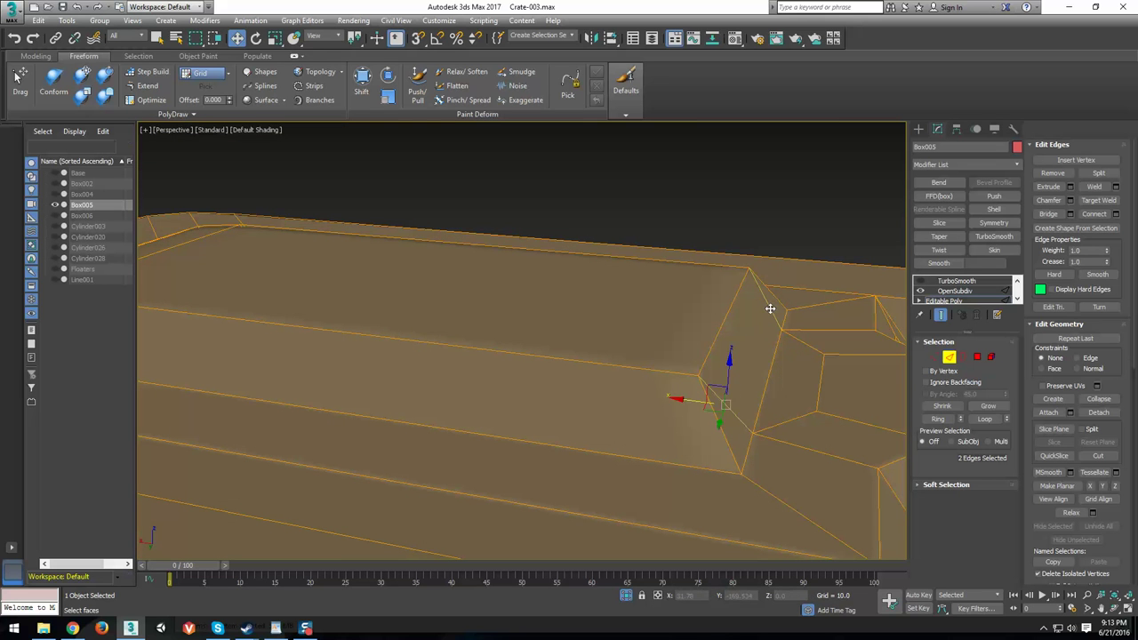
key(BackSpace)
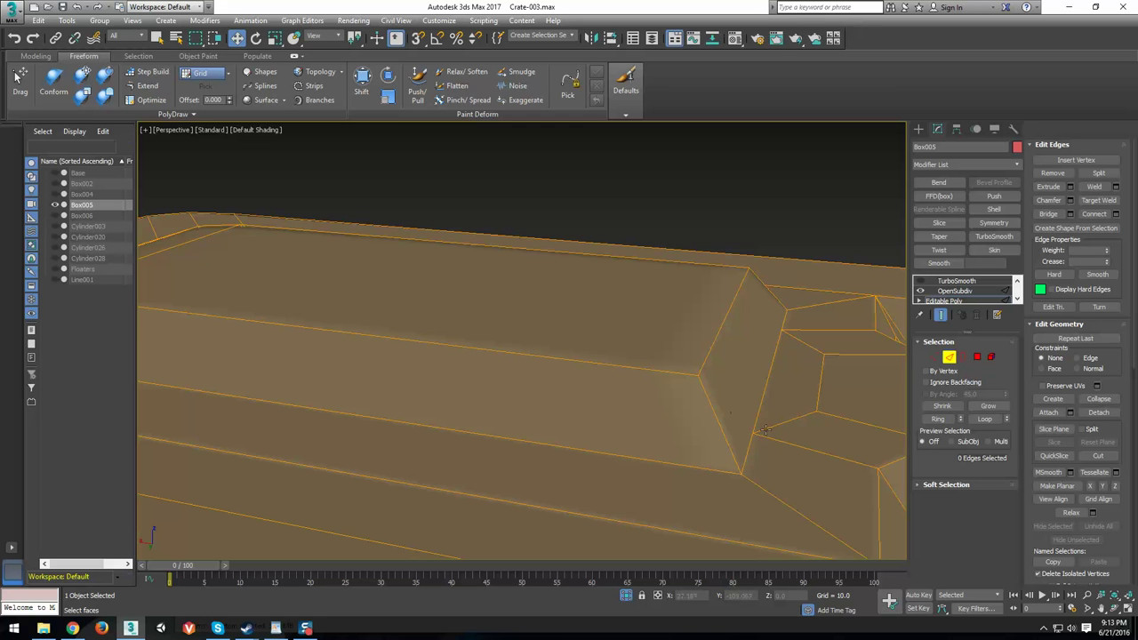
middle_drag(563, 427, 616, 412)
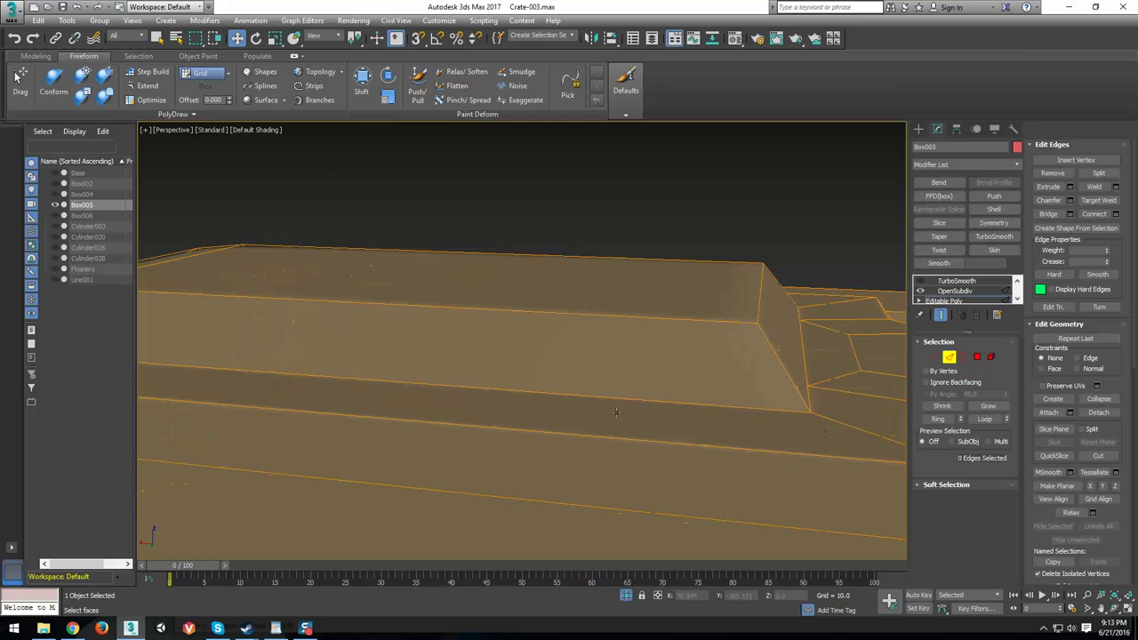
Select the rings of short edges running across the slopes on both long sides of the raised panel.
click(784, 354)
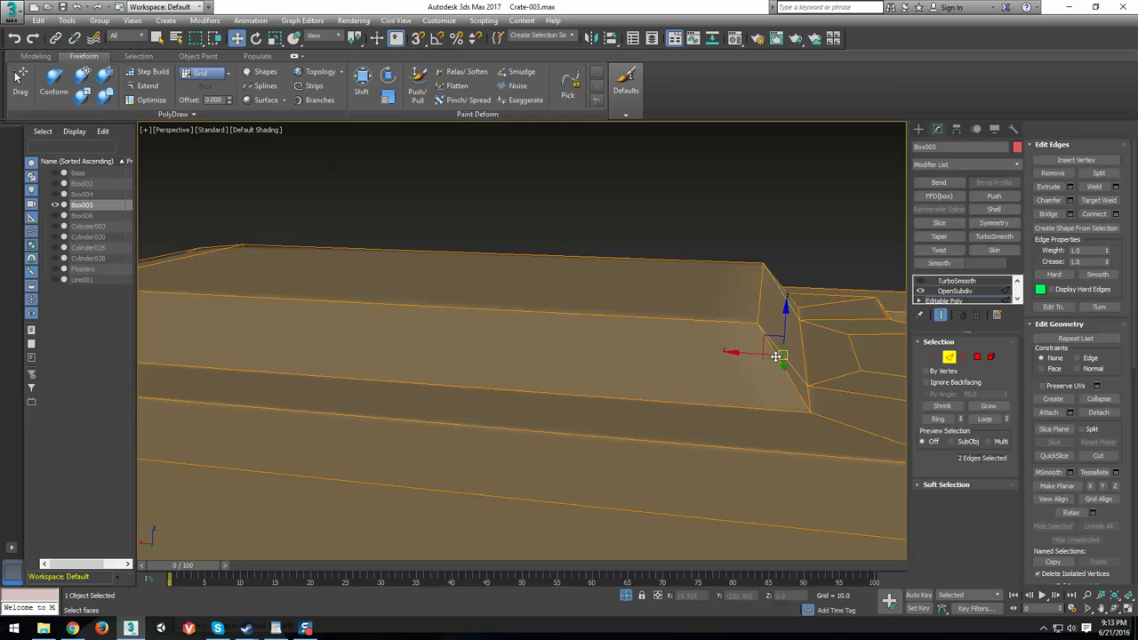
click(937, 421)
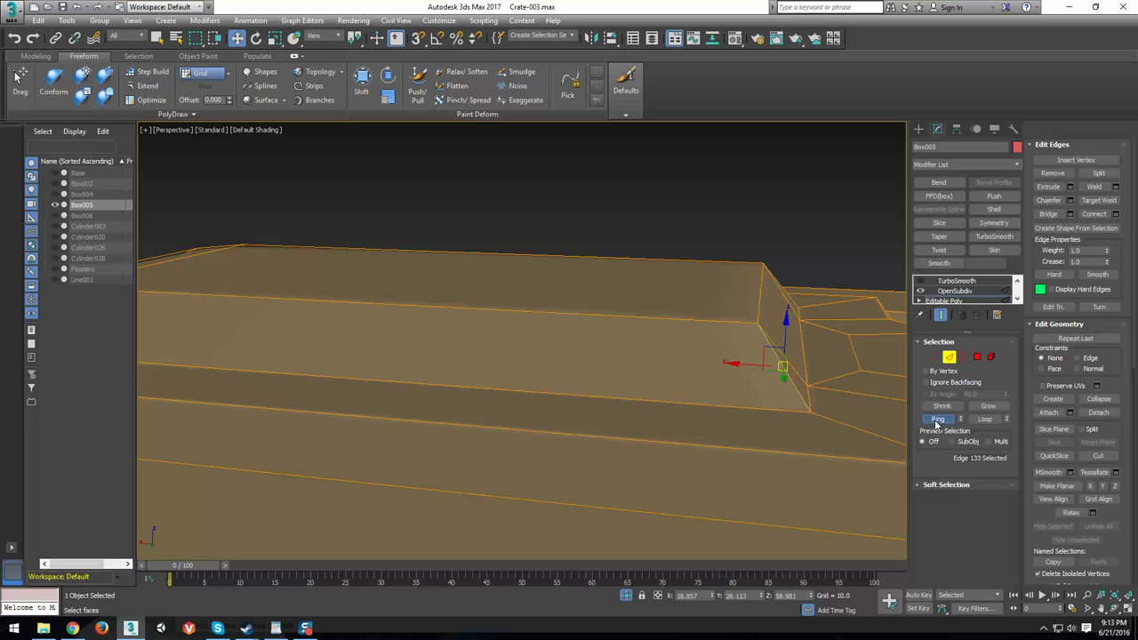
alt+middle_drag(755, 402, 361, 251)
ctrl+click(345, 248)
scroll(411, 352, down, 4)
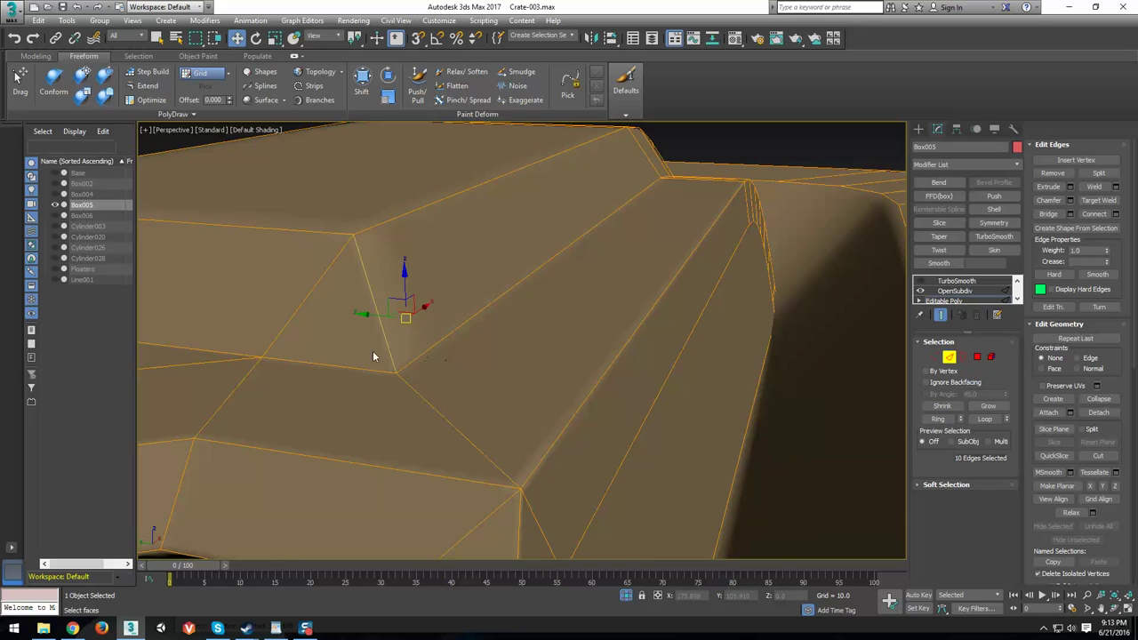
alt+middle_drag(373, 350, 1020, 456)
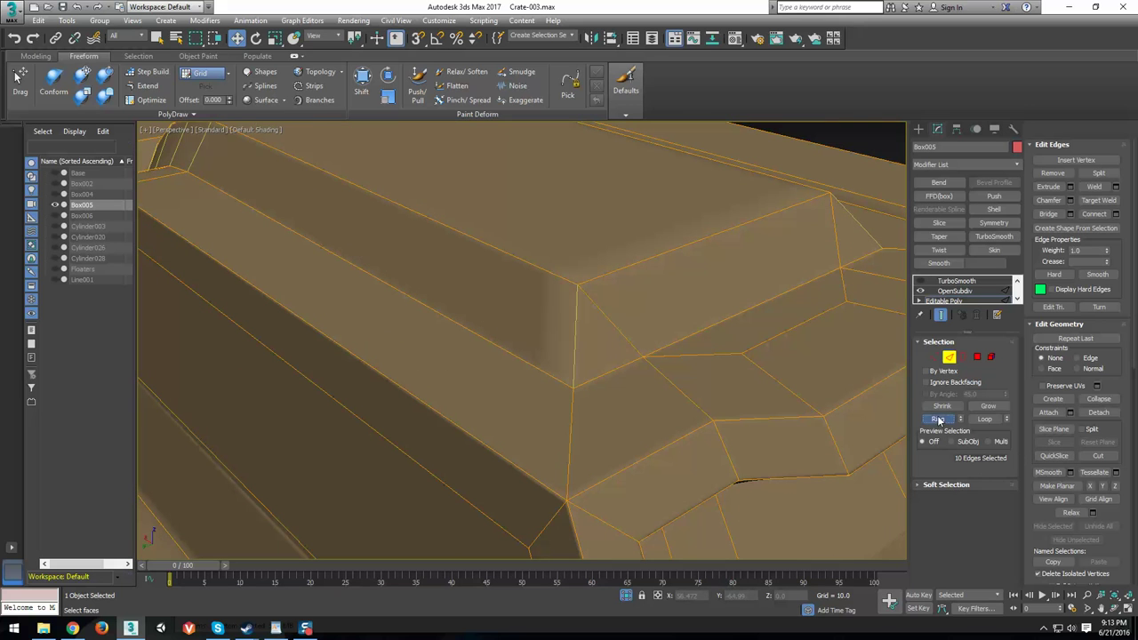
Connect the selected ring edges with 1 segment and set the crease of the new edges to 1.0.
click(1115, 214)
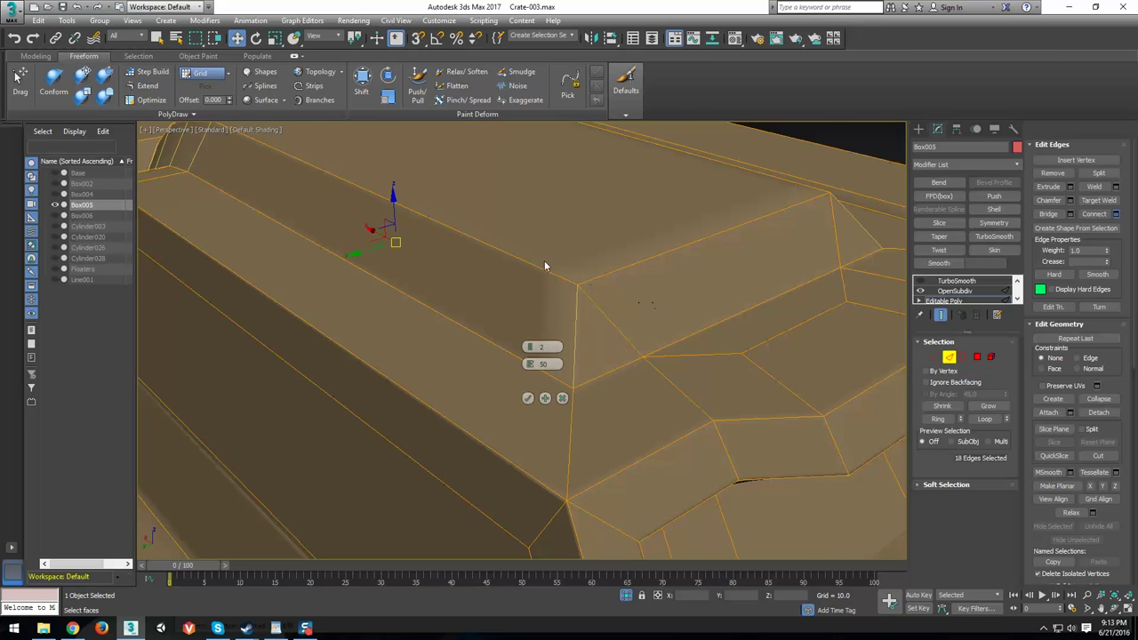
click(531, 348)
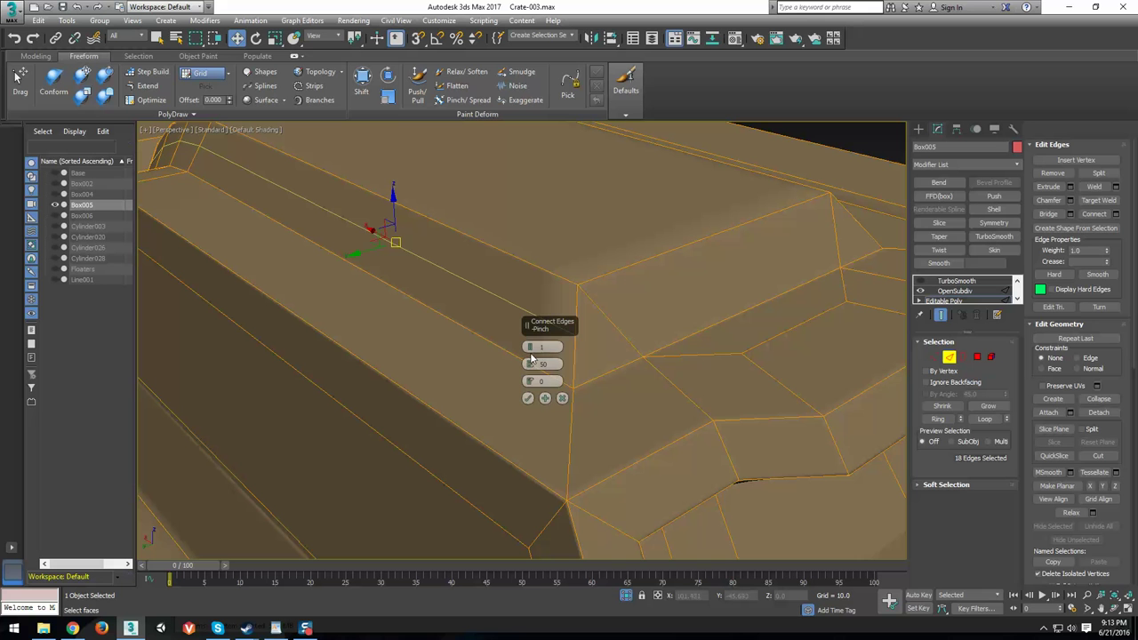
click(528, 398)
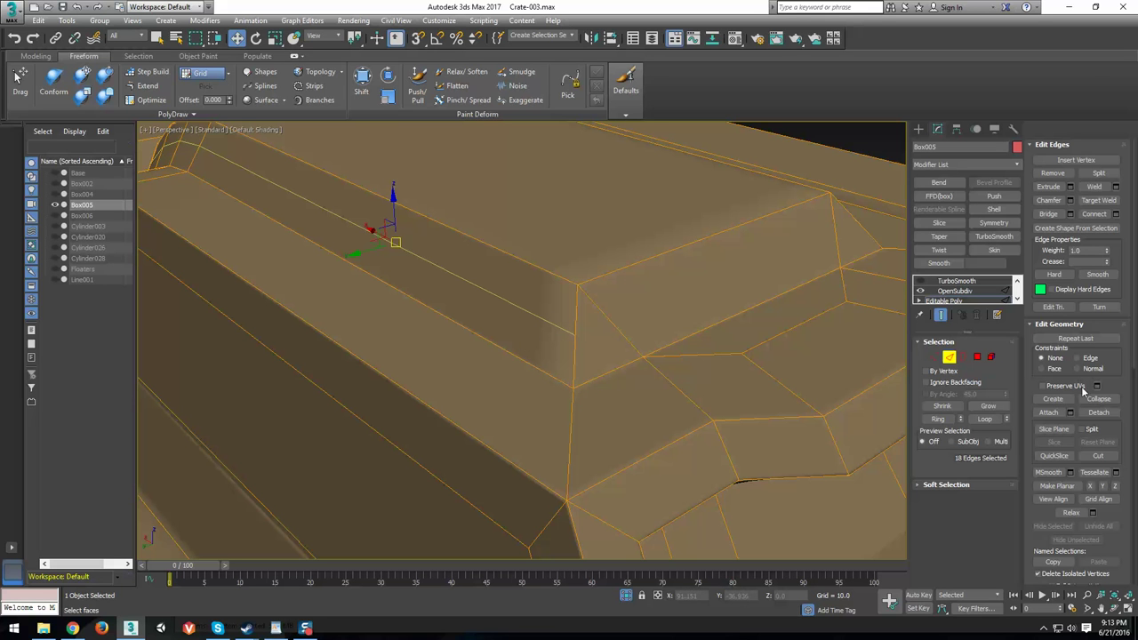
drag(1107, 262, 1093, 82)
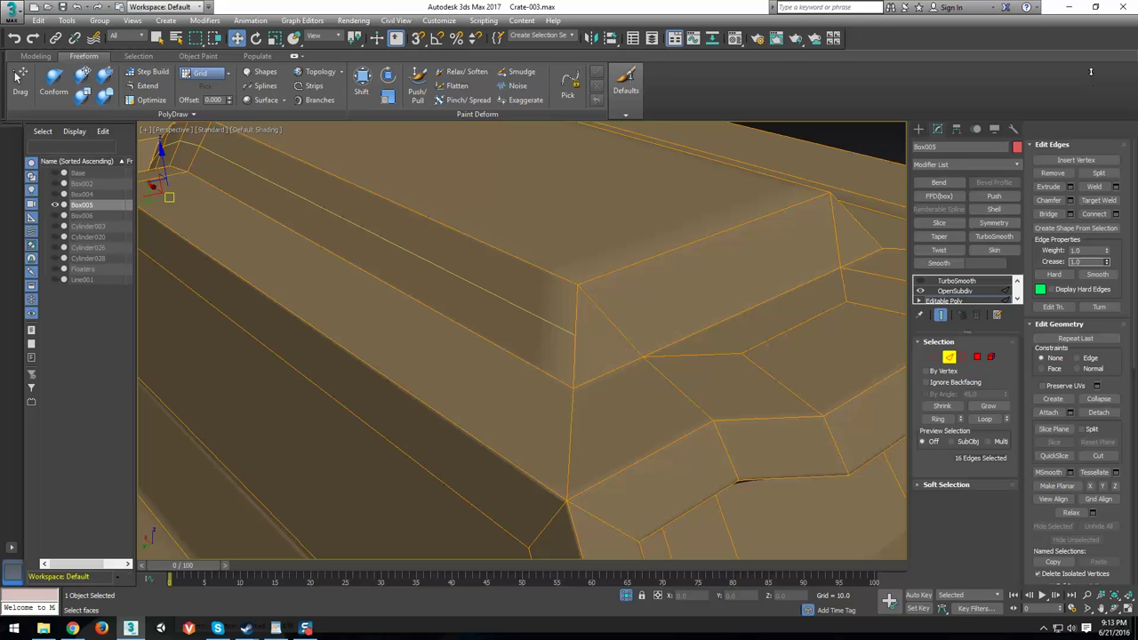
mouse_move(623, 368)
middle_down()
mouse_move(689, 364)
mouse_move(617, 466)
mouse_move(624, 380)
middle_up()
scroll(613, 391, up, 2)
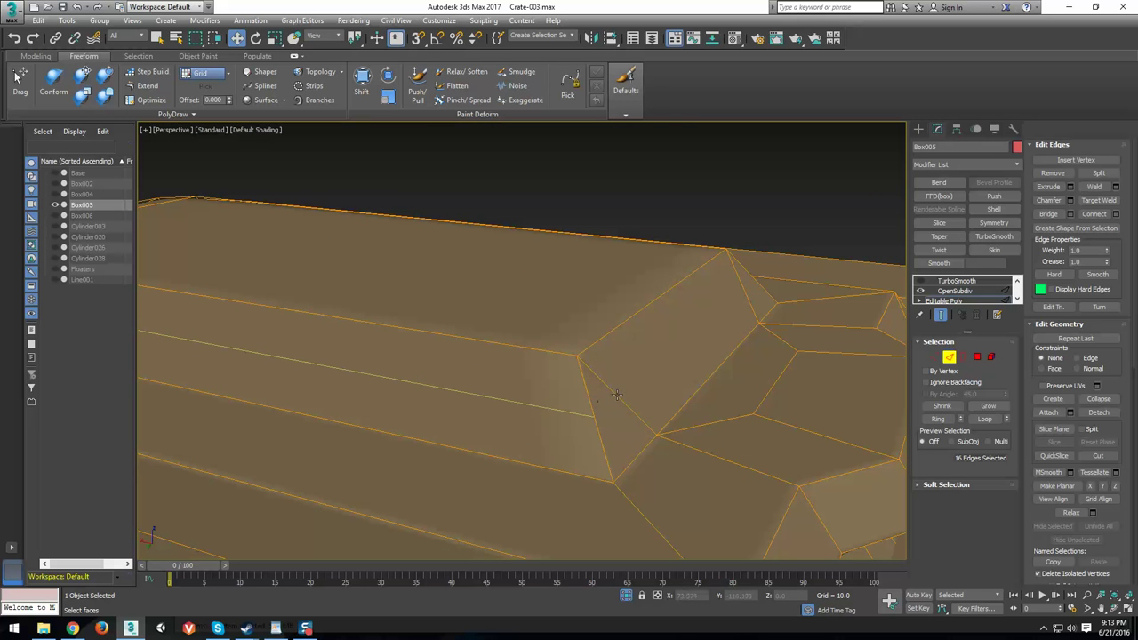
Connect the two diagonal corner edges with a new edge across the raised panel's end slope.
click(616, 393)
ctrl+click(746, 297)
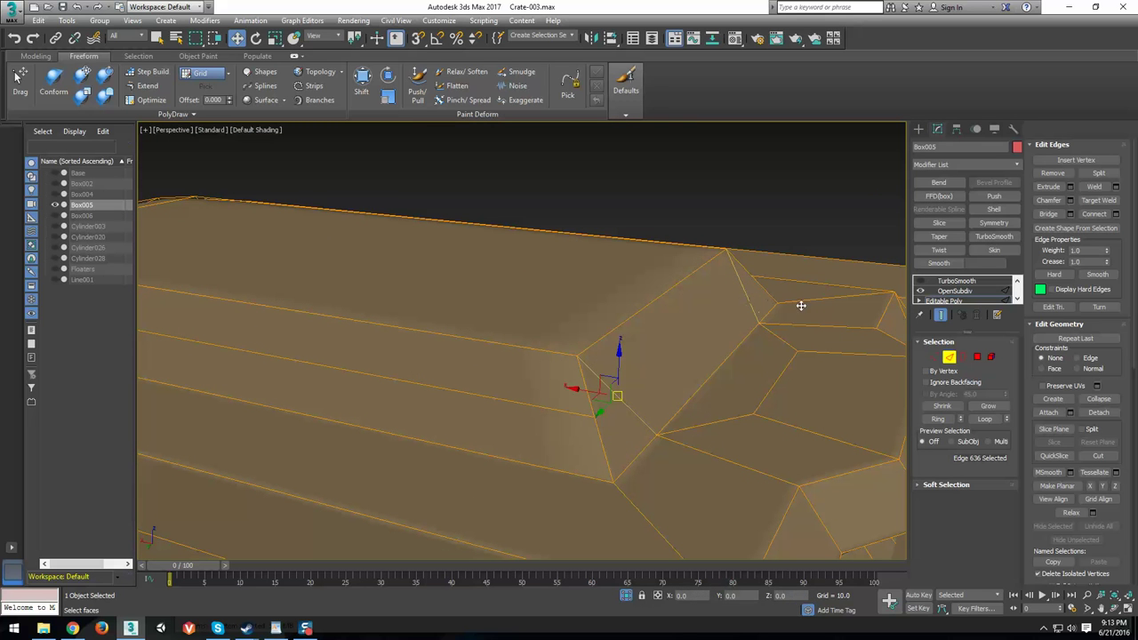
key(ctrl+shift+e)
Connect the end vertices of the new end-slope edge to the adjacent side-loop vertices at both corners.
key(1)
key(1)
click(593, 416)
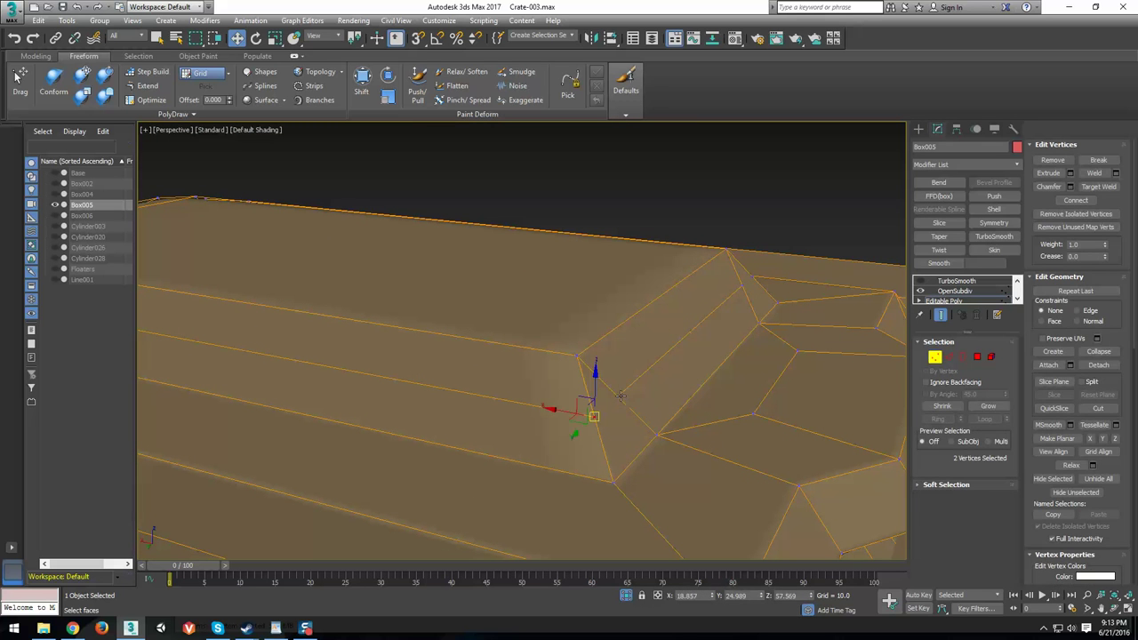
click(740, 282)
ctrl+click(752, 276)
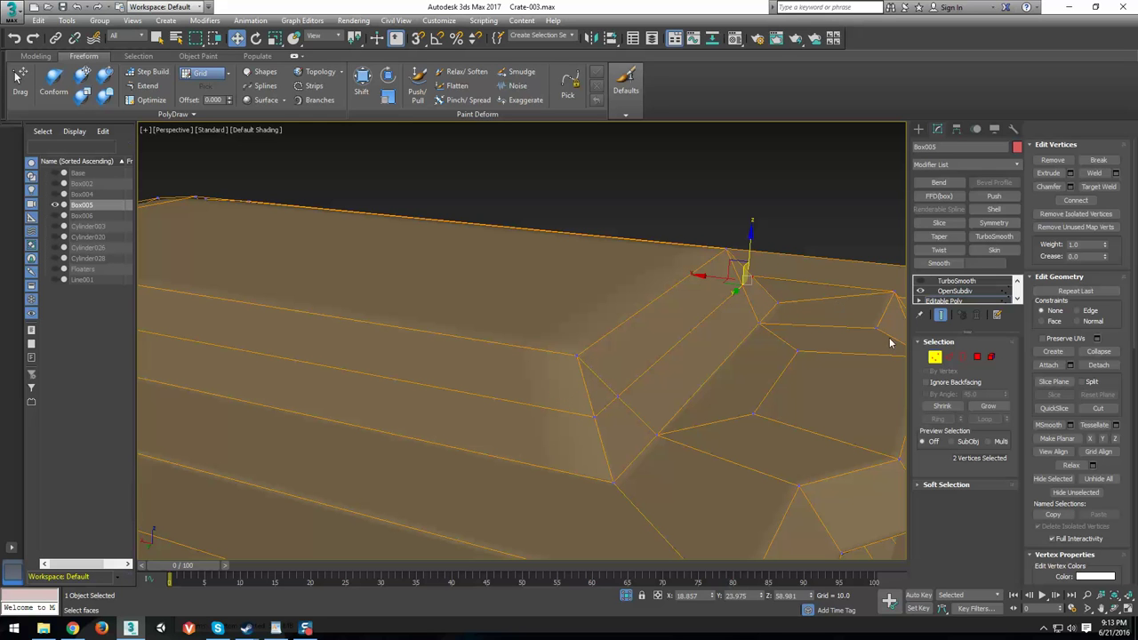
Select the whole connected edge loop around the raised panel's slope and set its crease to 1.0.
click(948, 357)
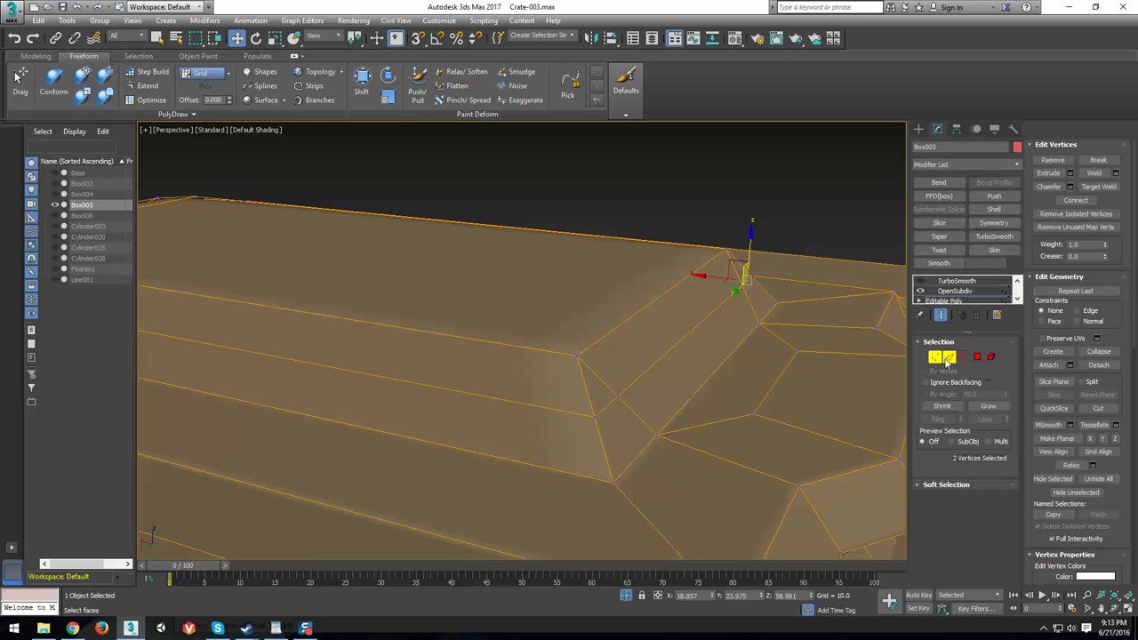
click(639, 378)
double_click(639, 378)
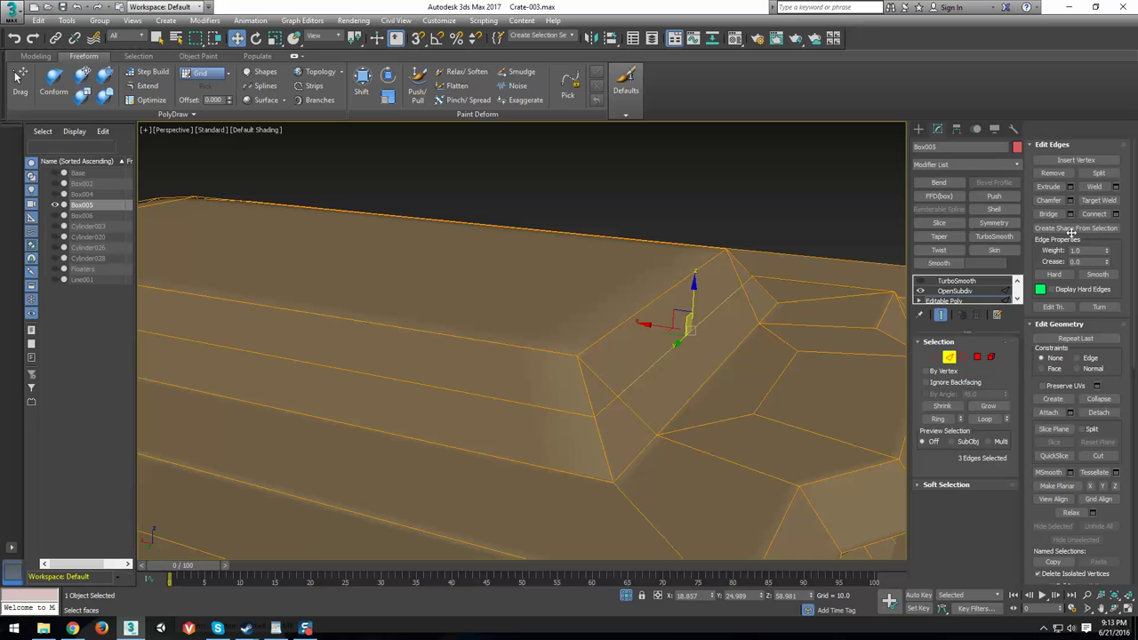
drag(1106, 261, 1091, 80)
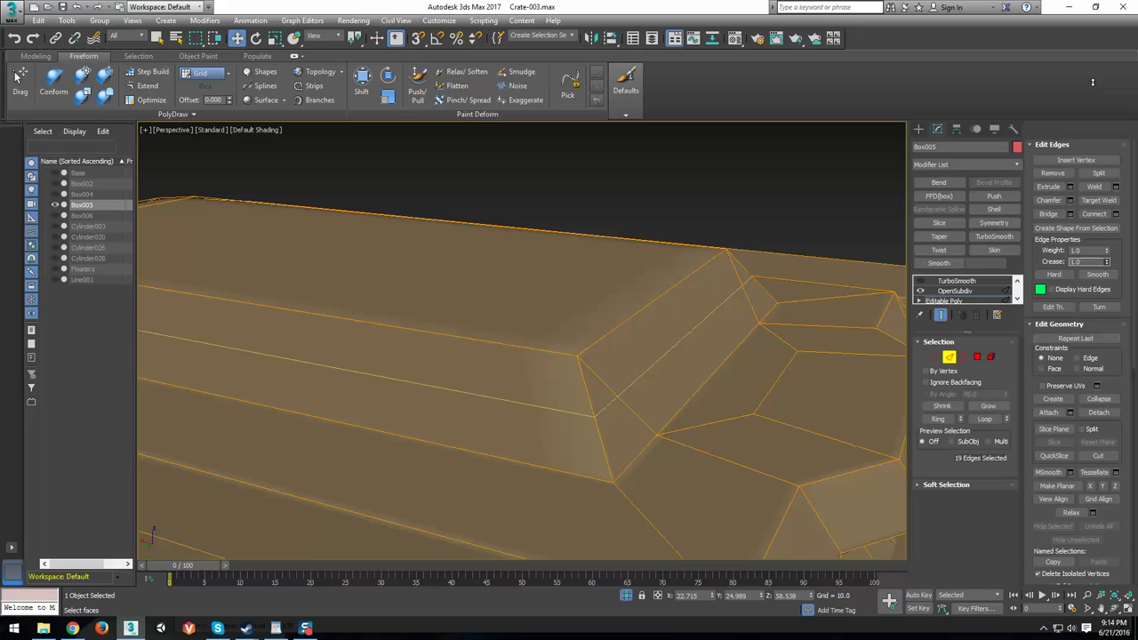
Turn on TurboSmooth and examine the smoothed corner of the raised panel with and without its wireframe.
click(946, 281)
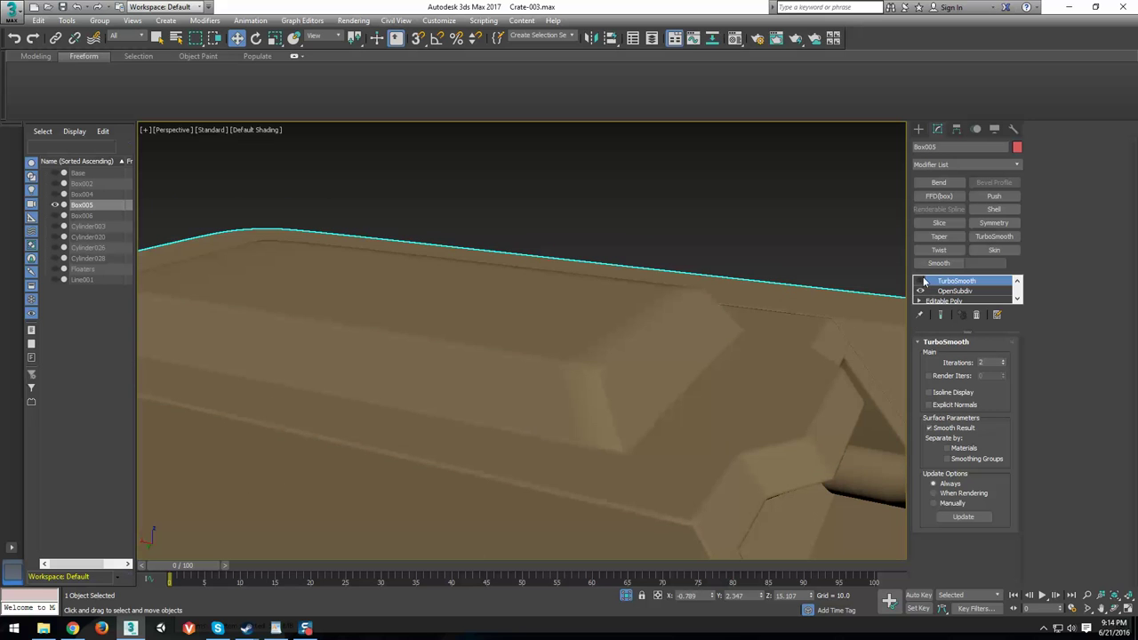
scroll(660, 436, up, 2)
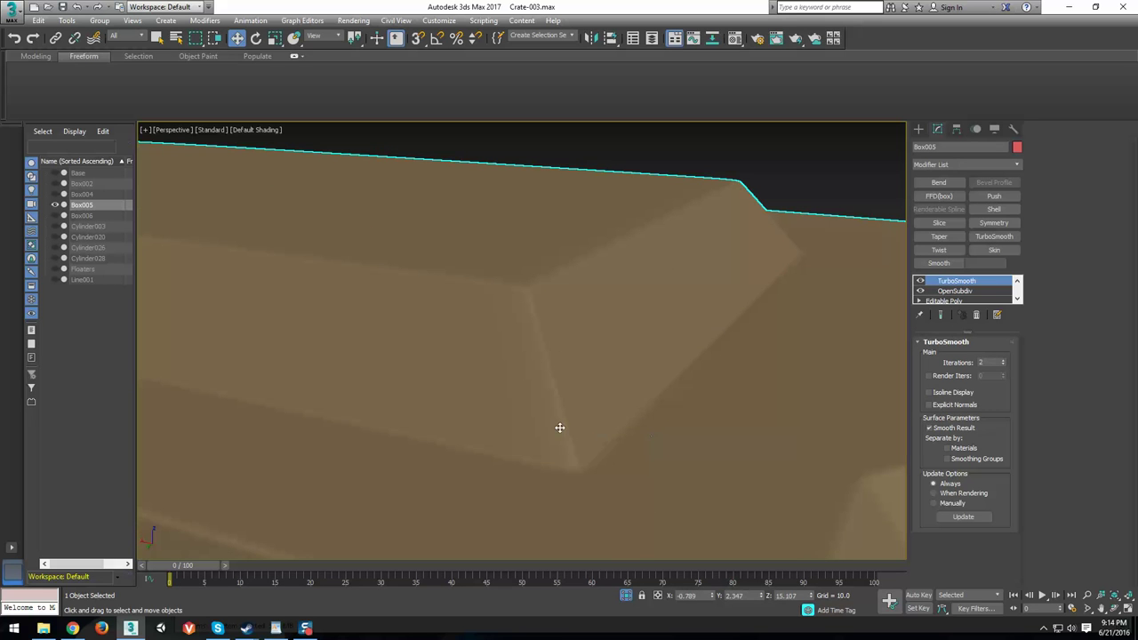
key(F4)
key(F4)
Turn off TurboSmooth and OpenSubdiv and remove the added middle edge loop around the raised panel's slope on the base mesh.
click(968, 301)
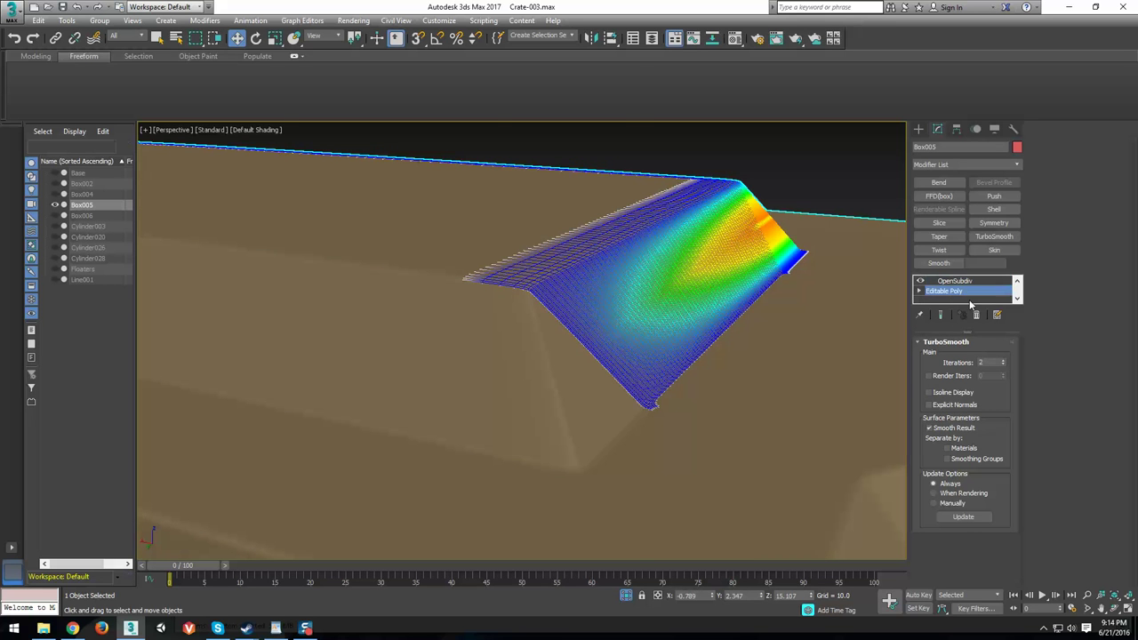
click(948, 302)
click(949, 357)
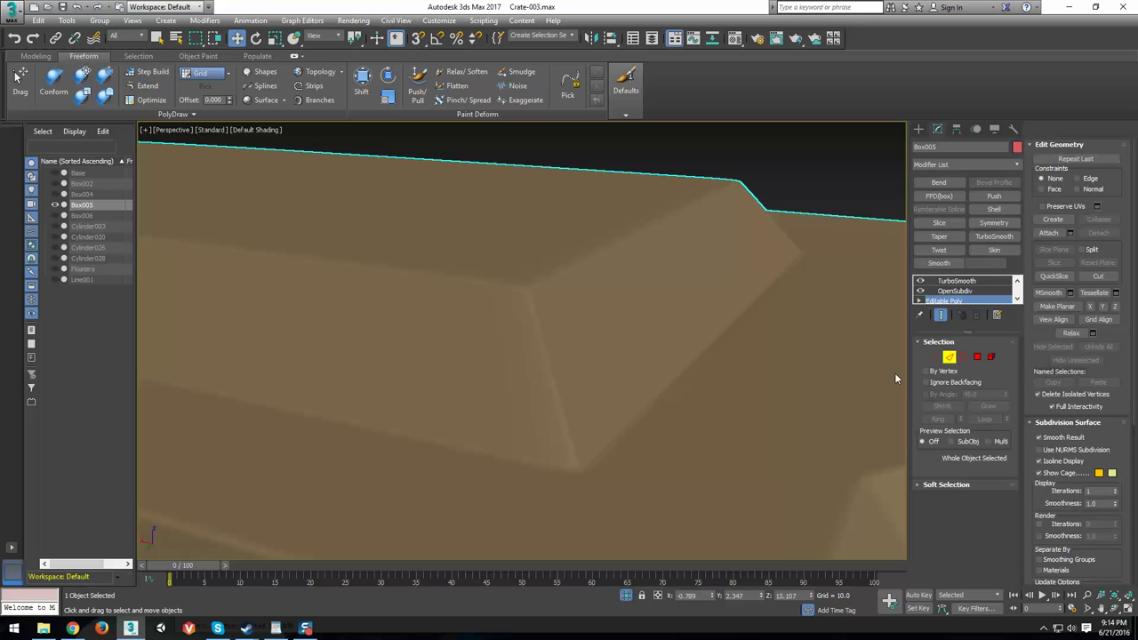
key(F4)
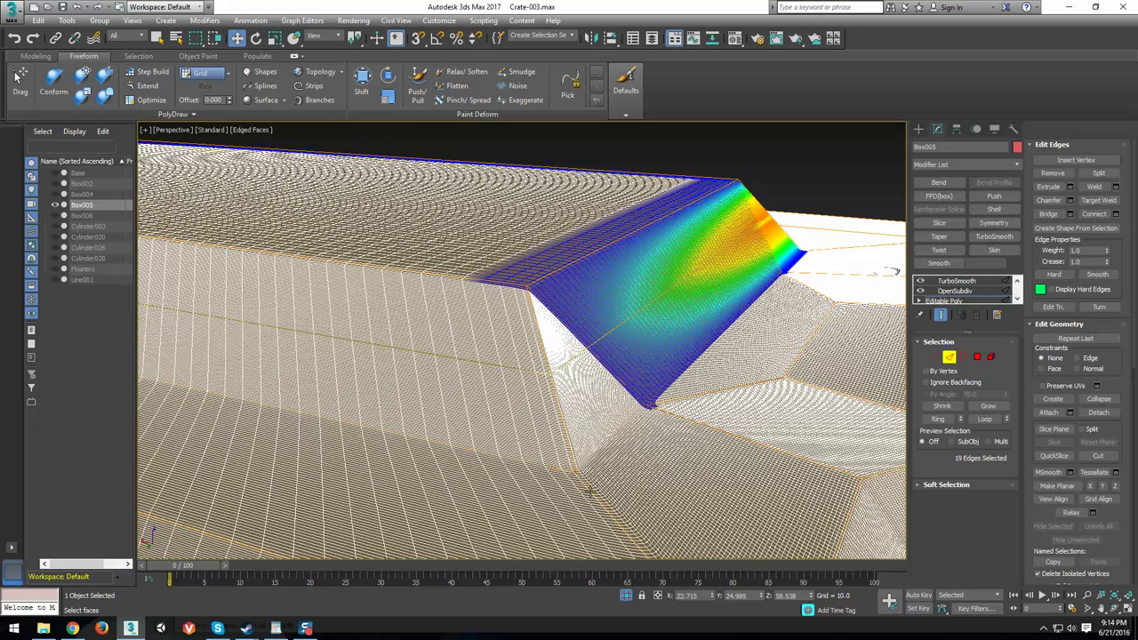
key(F4)
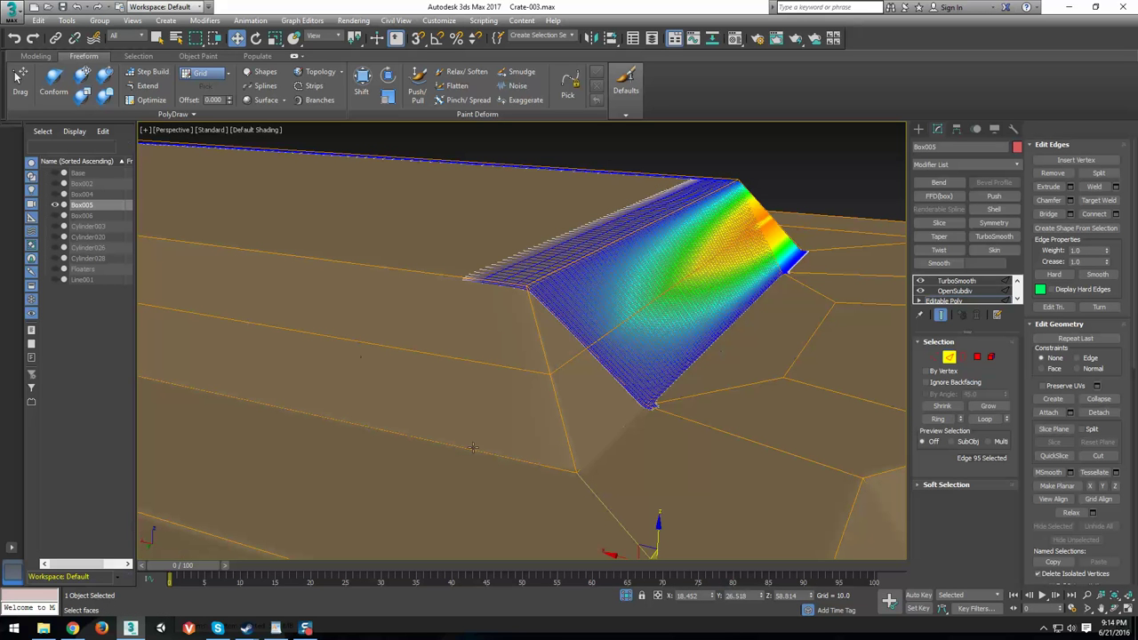
scroll(473, 447, down, 4)
alt+middle_drag(500, 406, 502, 345)
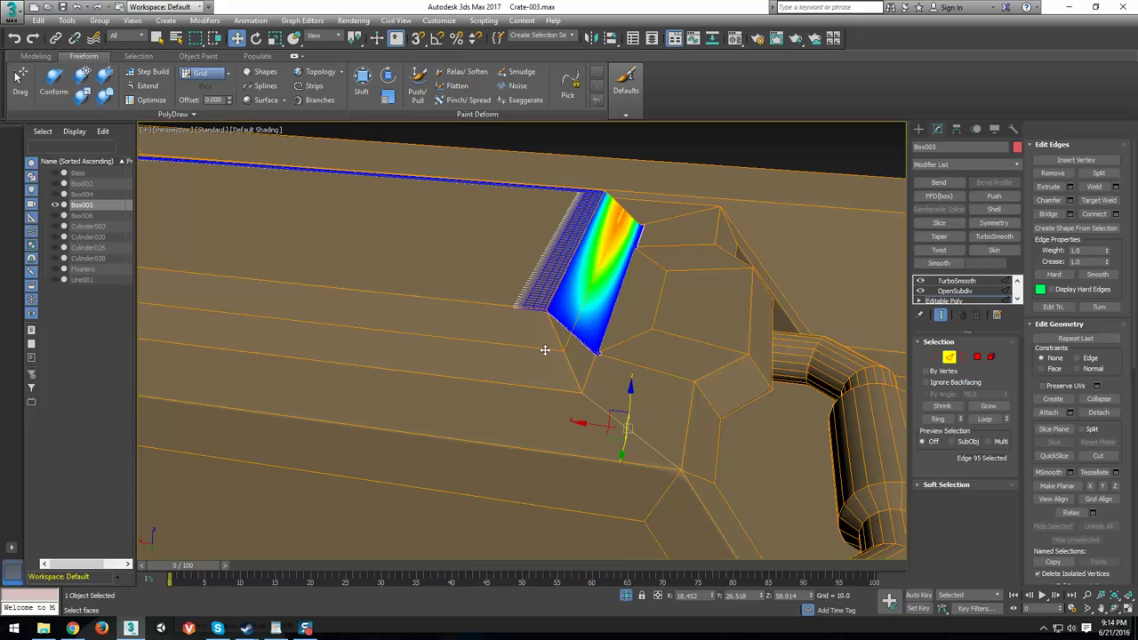
double_click(545, 351)
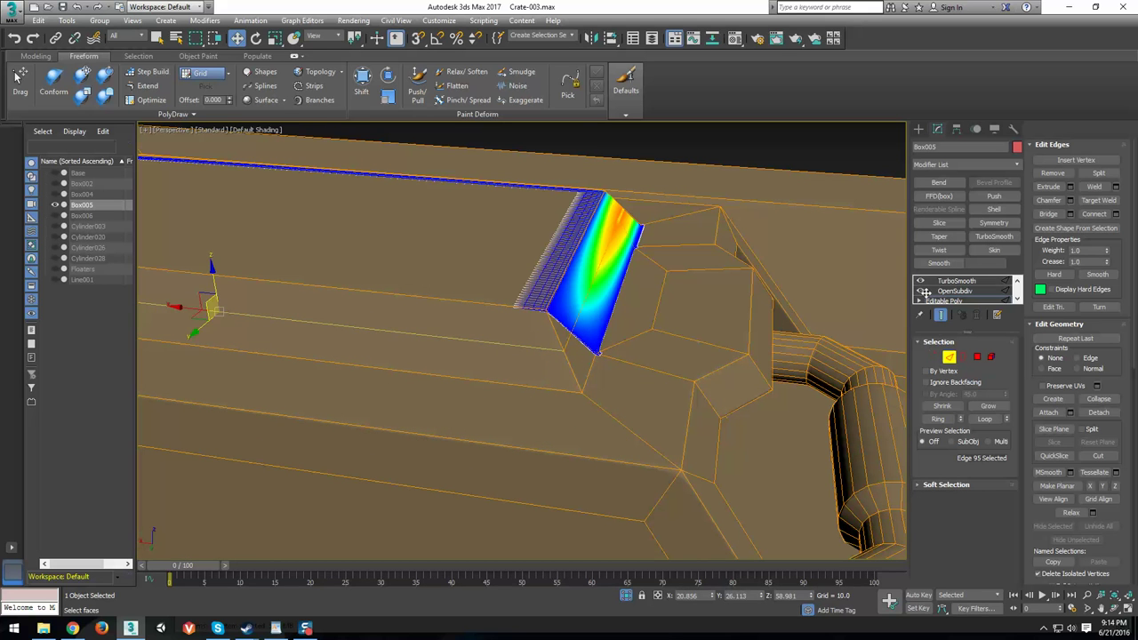
click(920, 282)
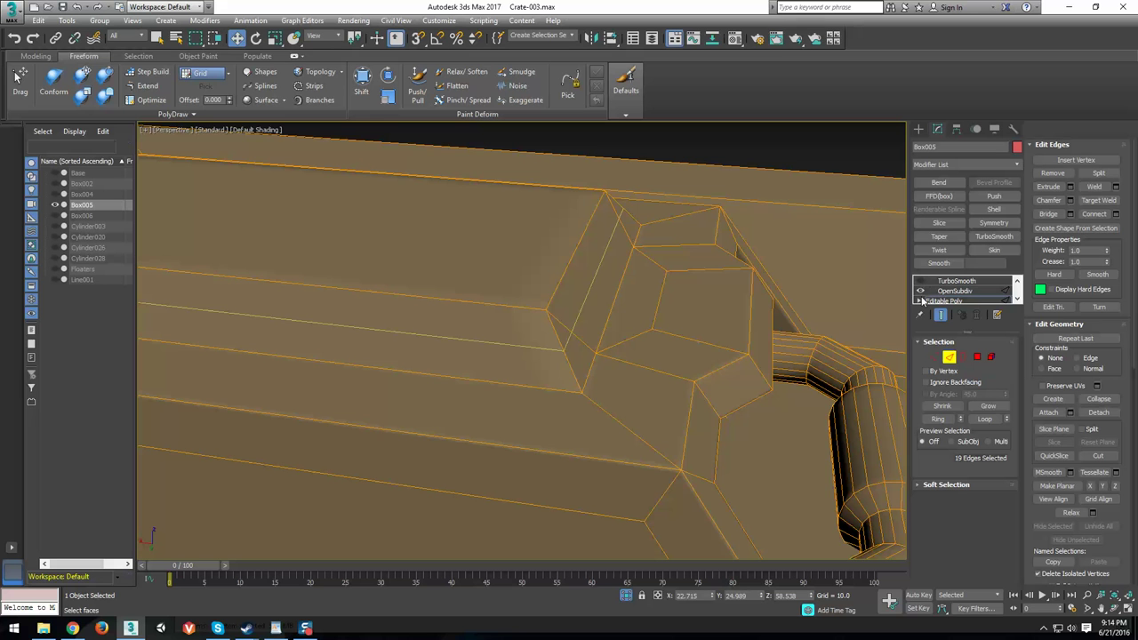
click(554, 355)
scroll(531, 389, down, 5)
alt+middle_drag(530, 389, 553, 459)
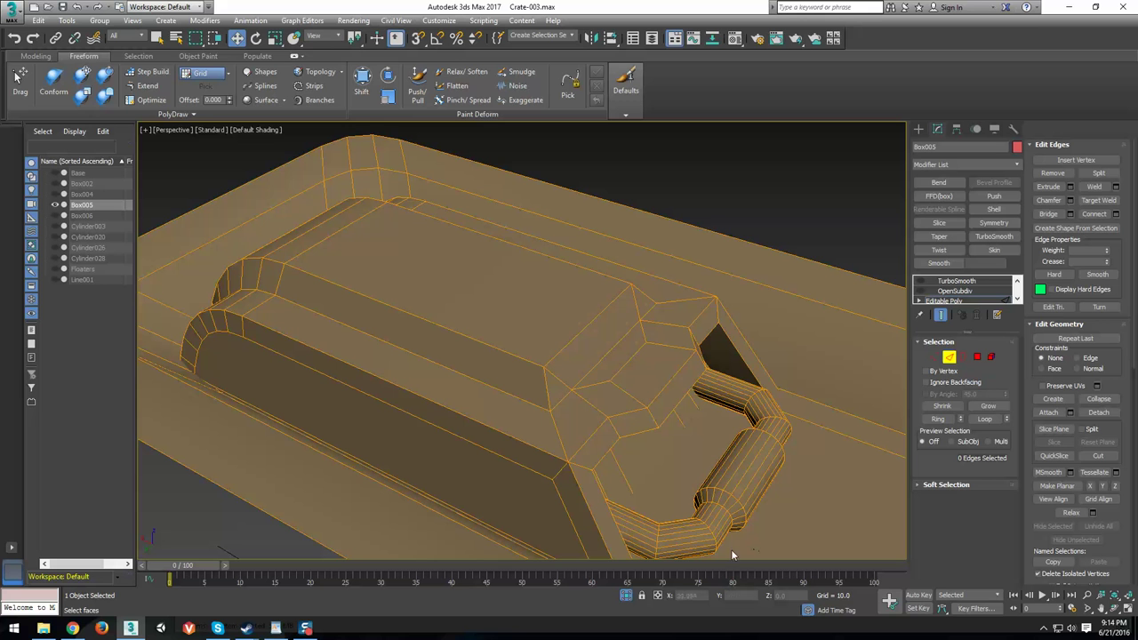
Remove the extra connecting edges between the raised panel's end slope and the handle notch.
scroll(533, 356, up, 5)
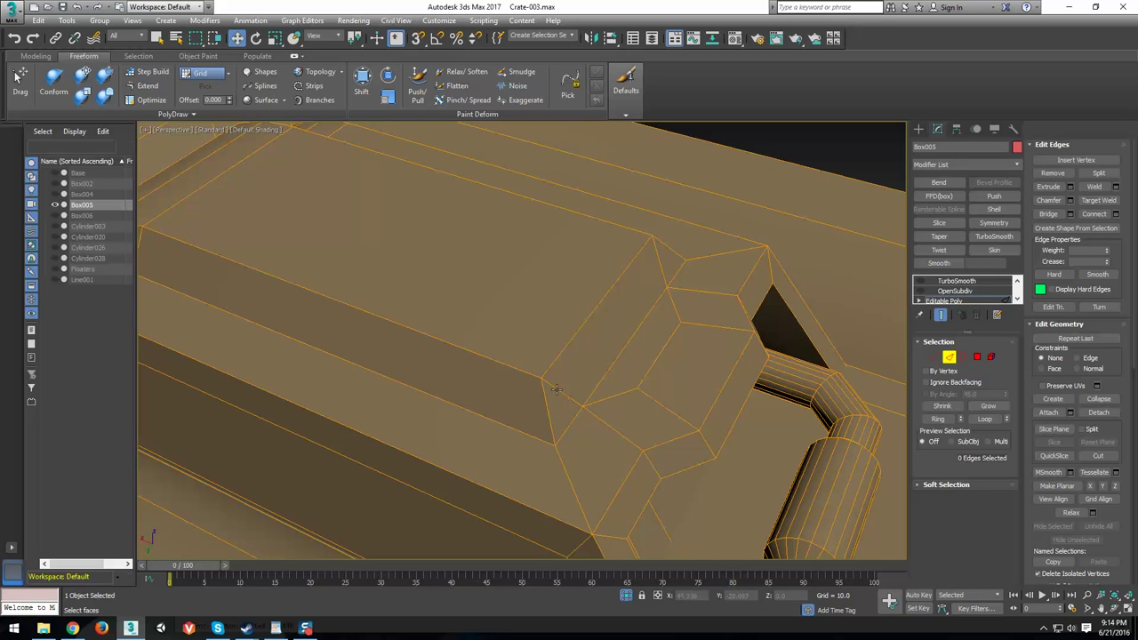
click(557, 389)
ctrl+click(659, 267)
ctrl+click(673, 300)
ctrl+click(612, 414)
ctrl+click(598, 416)
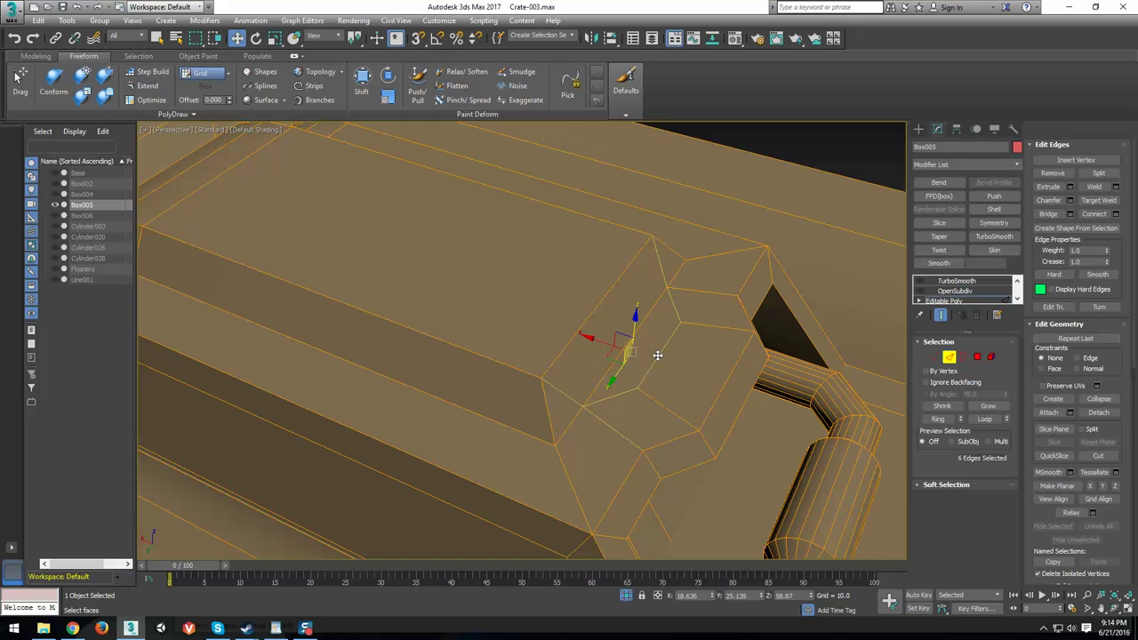
key(BackSpace)
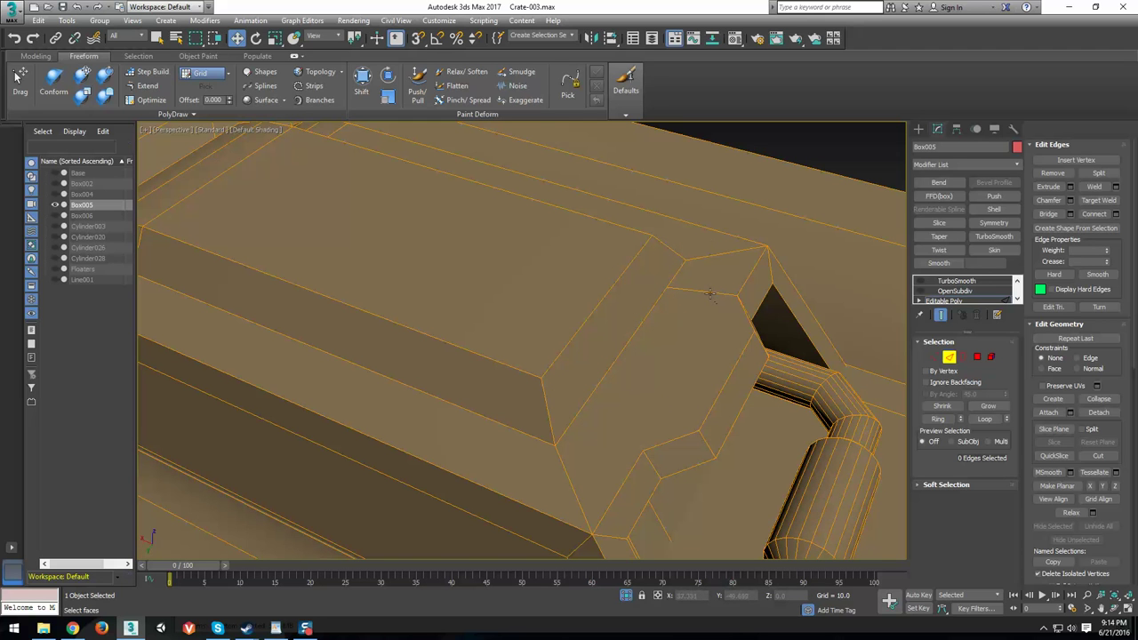
click(709, 293)
key(BackSpace)
Turn on OpenSubdiv to check the simplified end of the raised panel.
key(1)
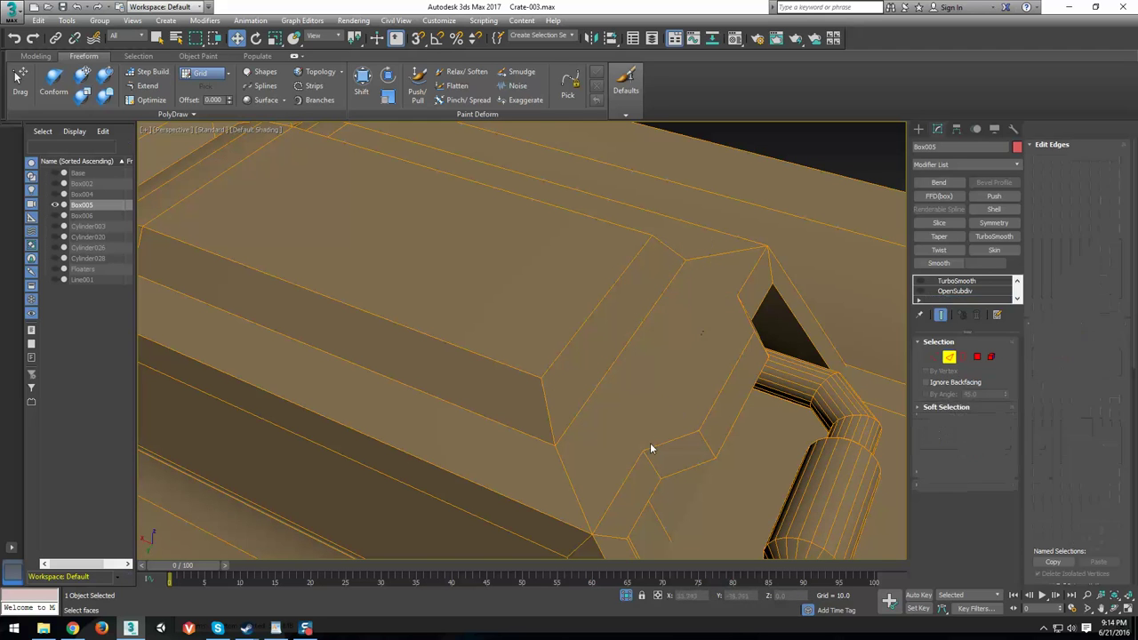
click(934, 356)
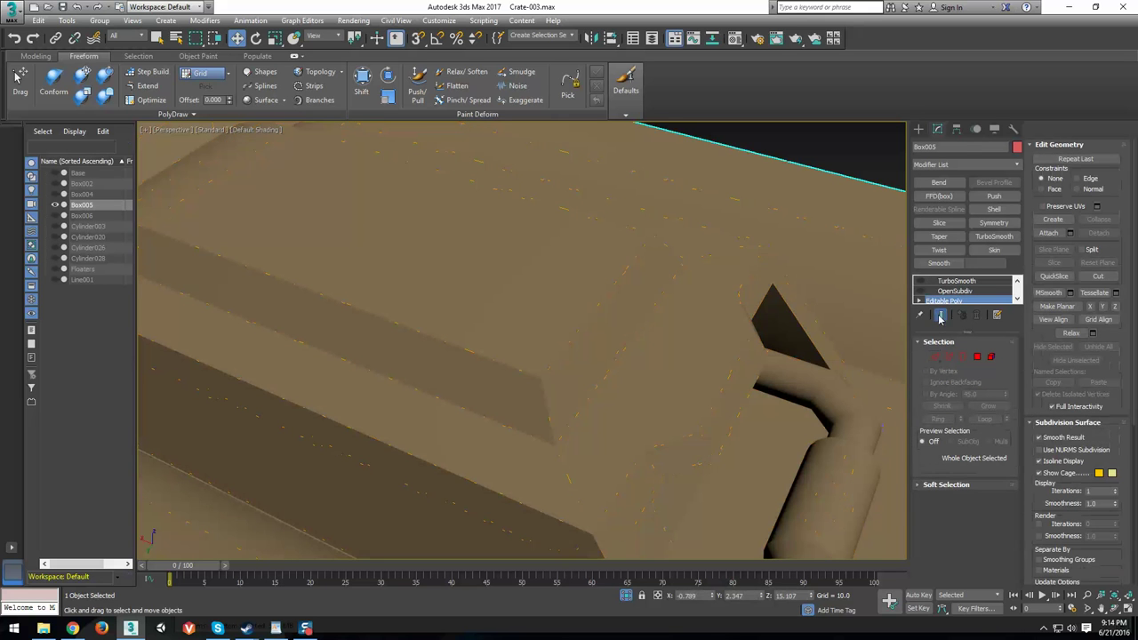
click(920, 293)
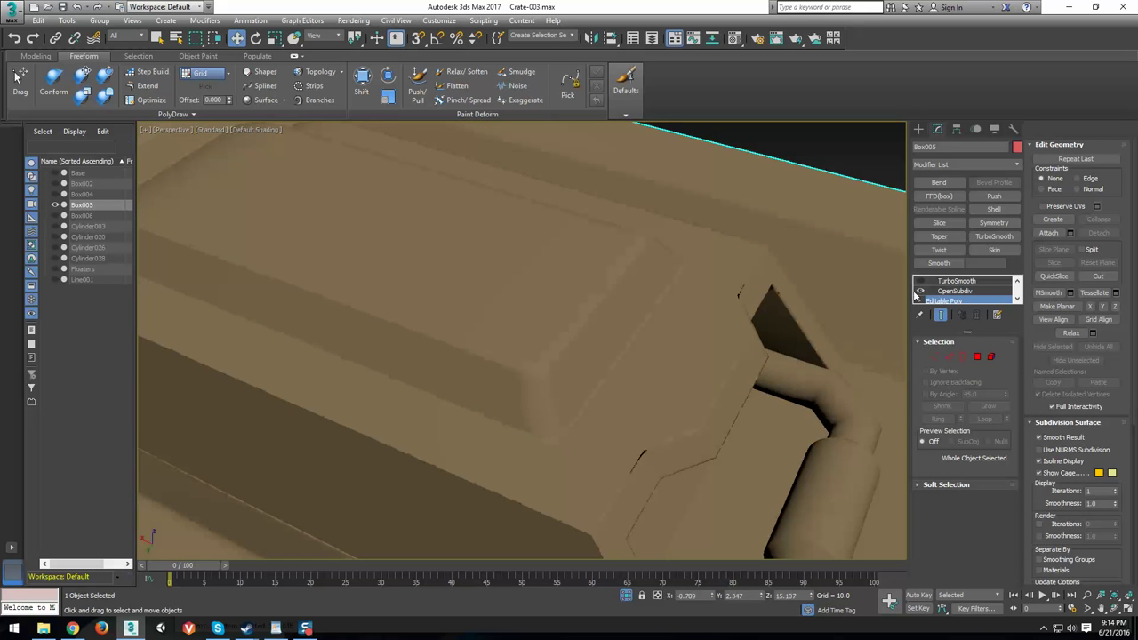
alt+middle_drag(753, 354, 687, 359)
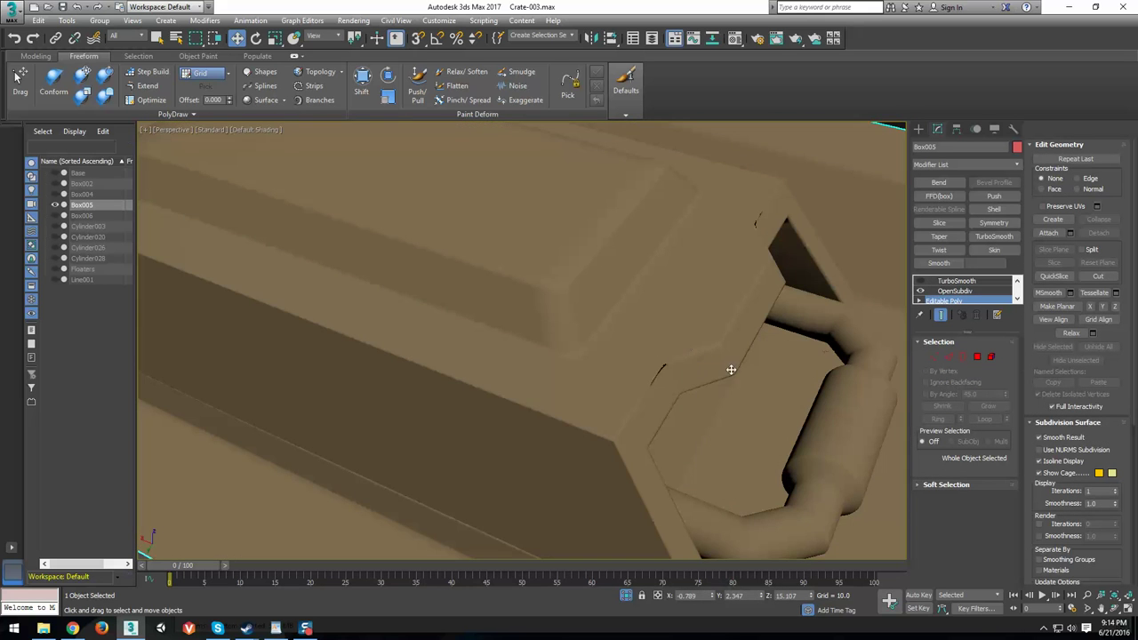
Connect both inner notch corner vertices to the adjacent bottom corners of the end slope and to each other.
key(1)
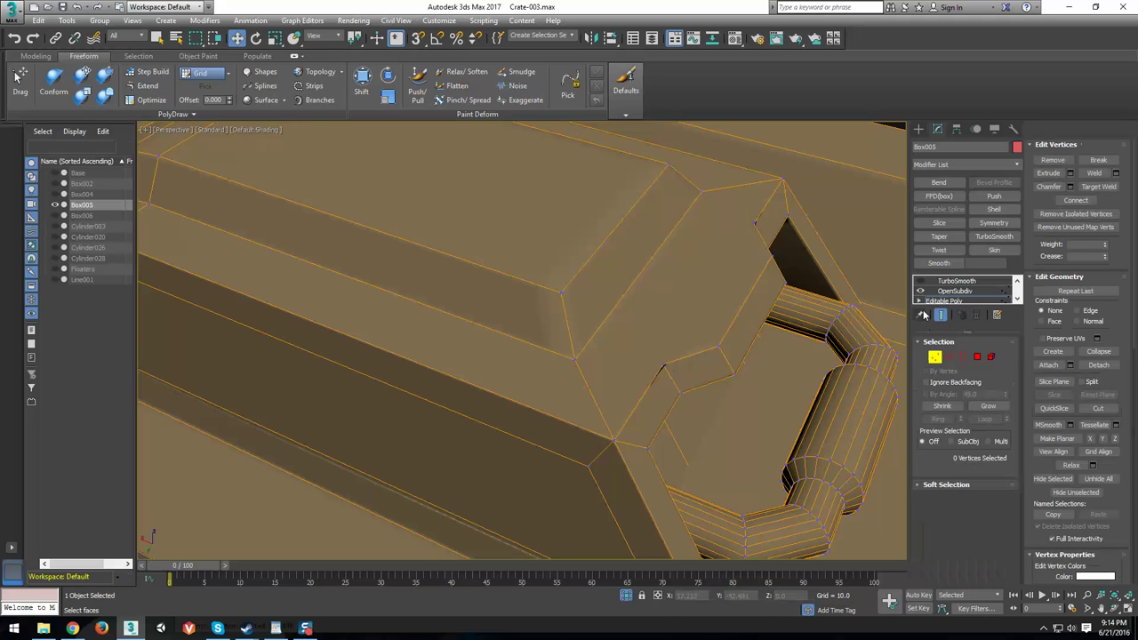
click(661, 365)
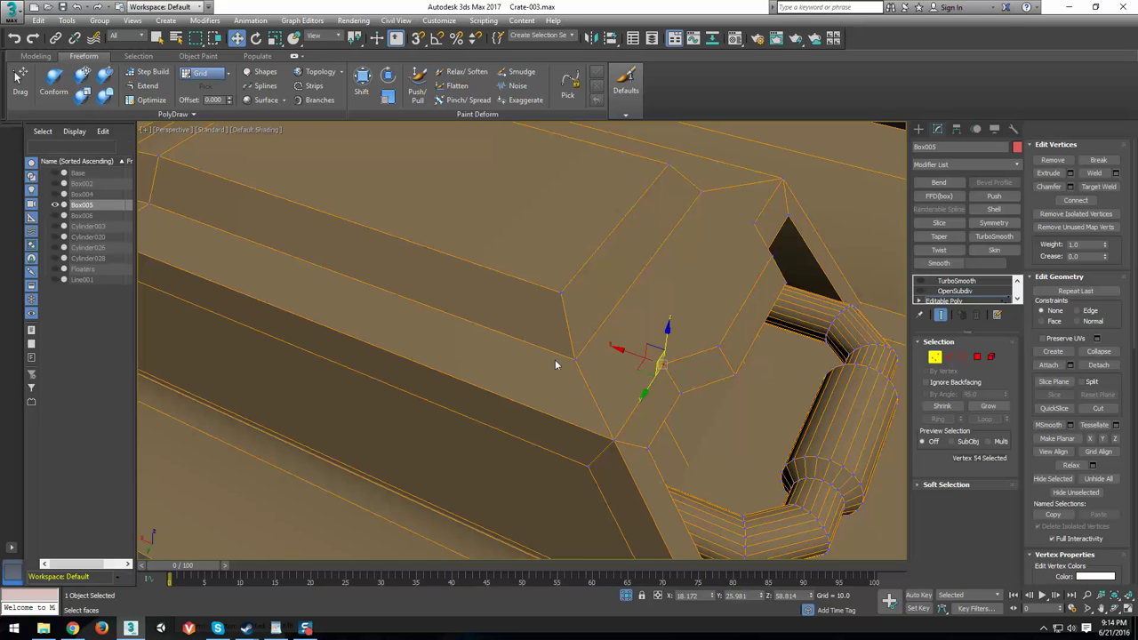
ctrl+click(577, 356)
click(753, 221)
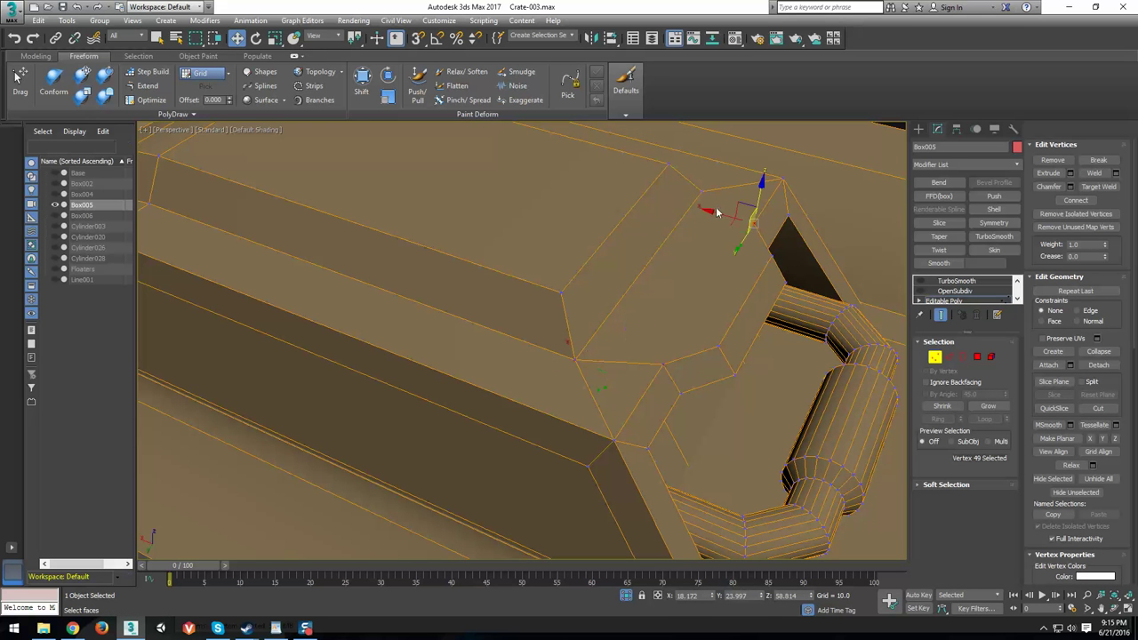
ctrl+click(702, 189)
click(754, 222)
ctrl+click(663, 363)
click(934, 356)
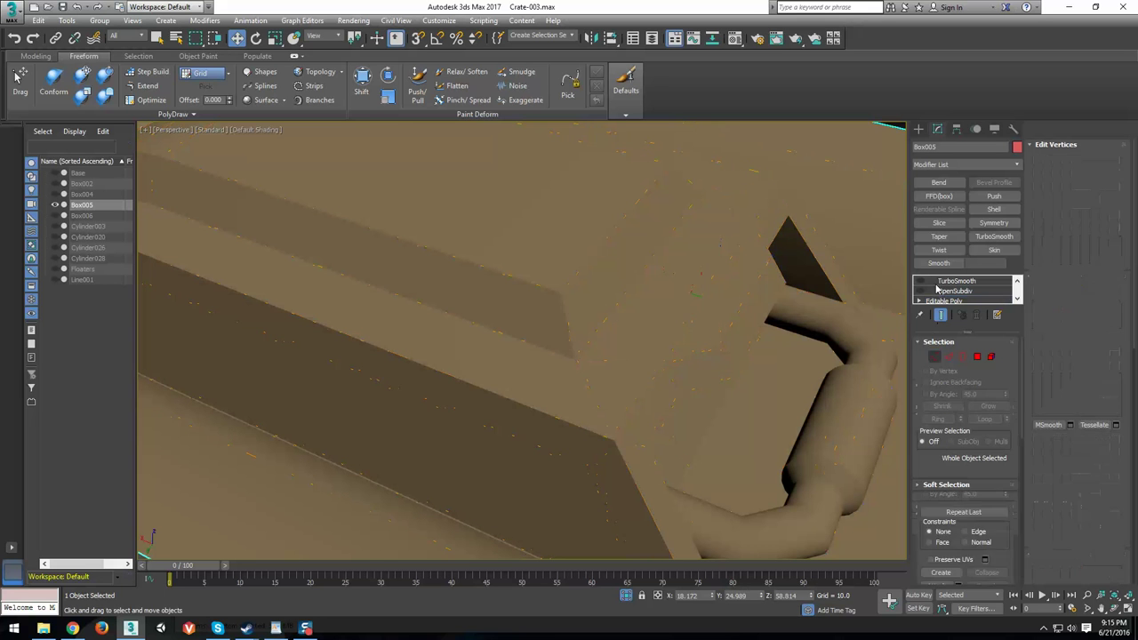
Turn OpenSubdiv back on and examine the smoothed end corner of the raised panel from several angles.
click(920, 292)
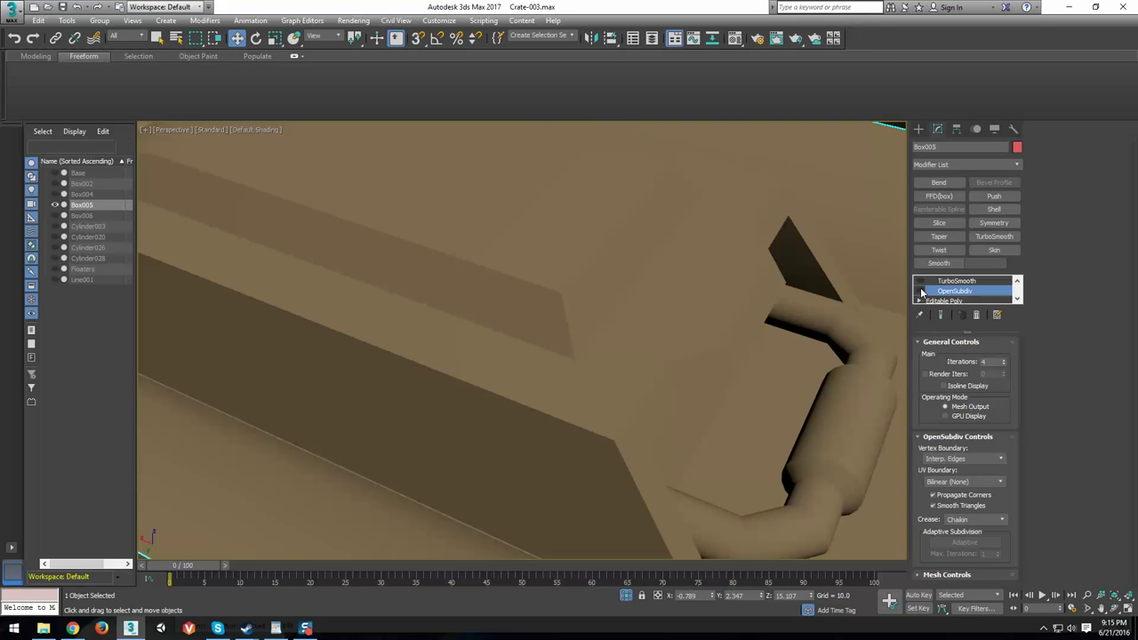
click(920, 292)
alt+middle_drag(704, 329, 716, 315)
scroll(724, 314, down, 4)
alt+middle_drag(775, 345, 886, 345)
scroll(642, 399, up, 4)
Select the upper edge of the raised panel's end slope and set its crease to 0.0.
click(969, 301)
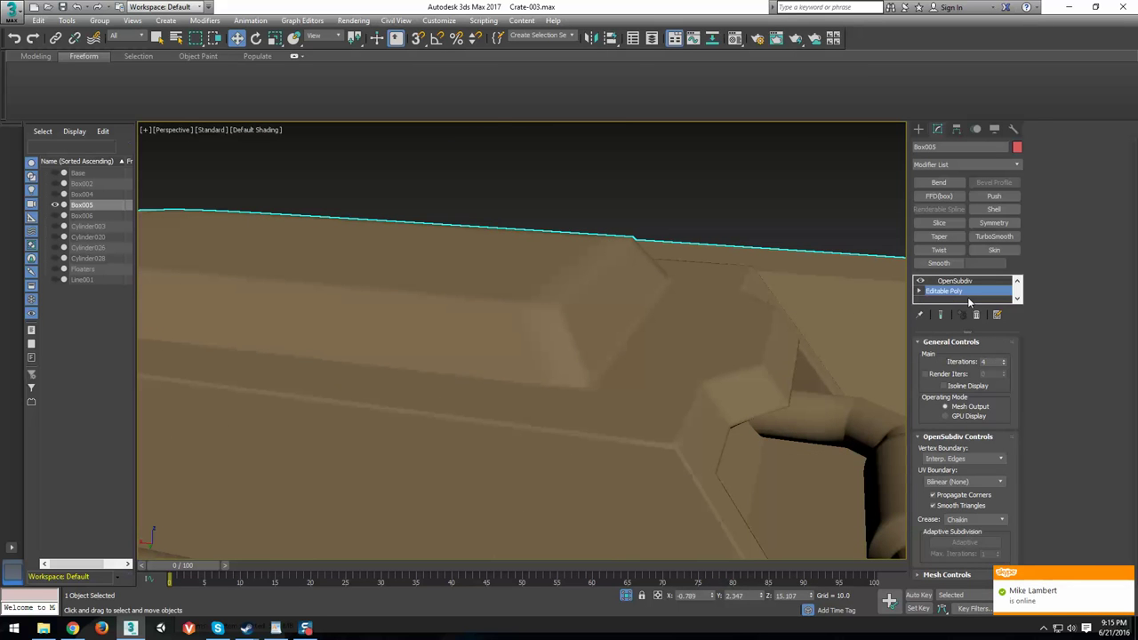
click(950, 358)
key(4)
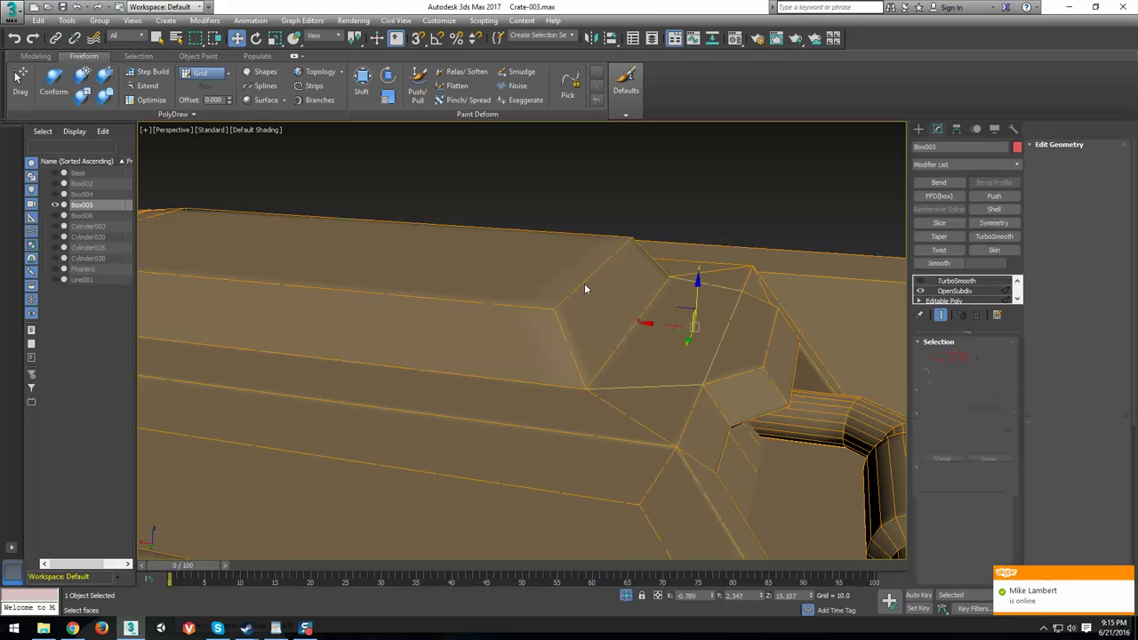
key(2)
click(591, 277)
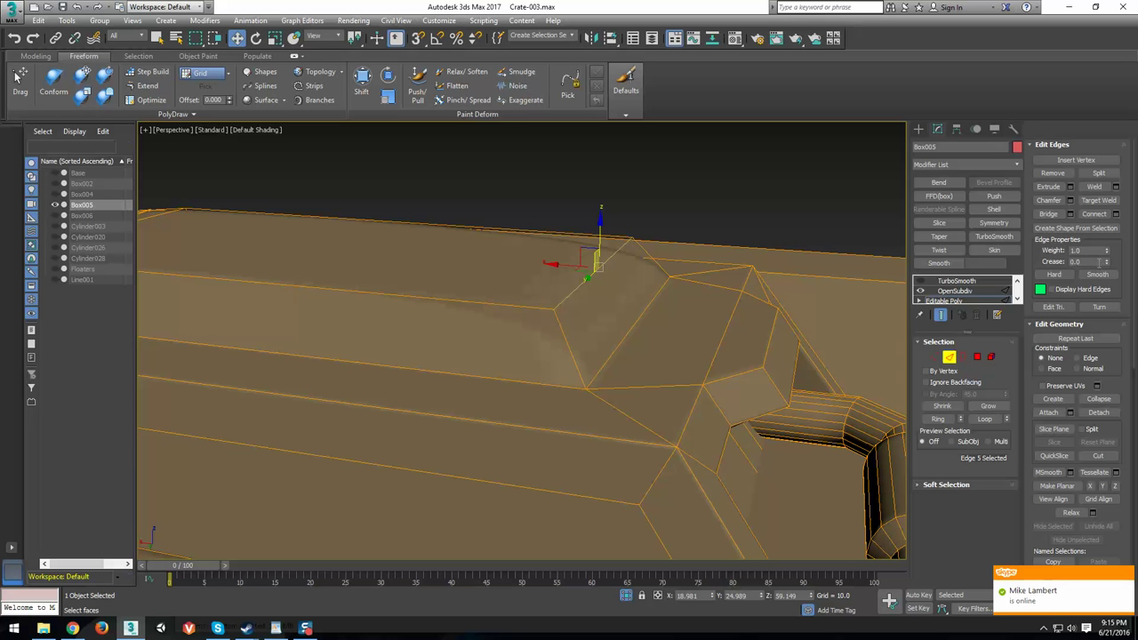
Move the end slope's upper edge inward along the X axis to about X 19.21.
alt+middle_drag(664, 377, 645, 309)
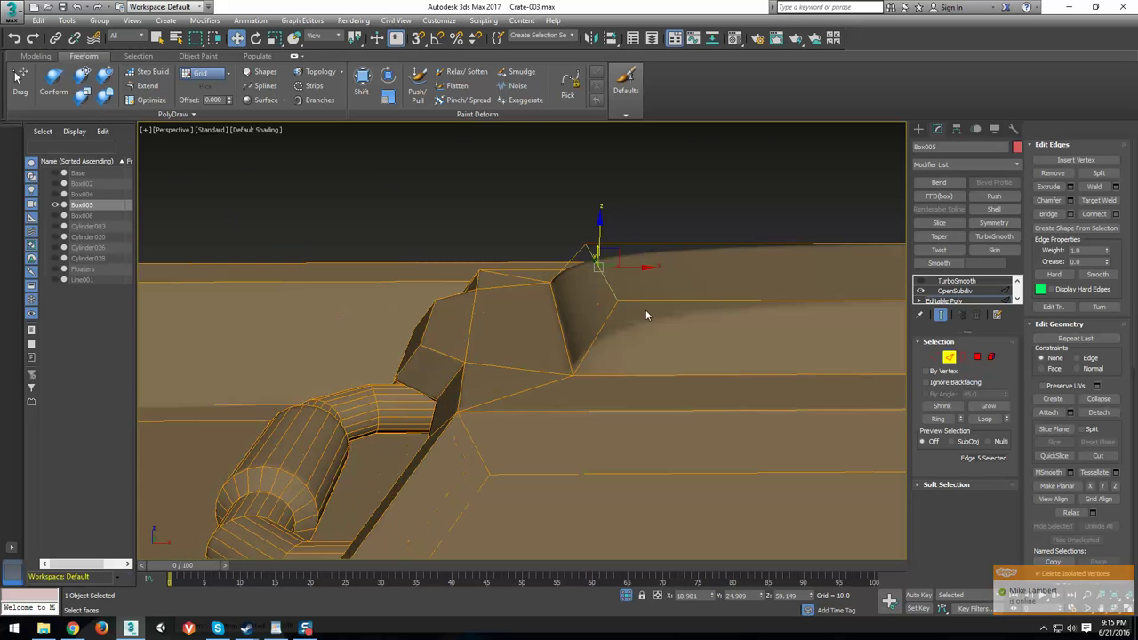
scroll(625, 285, down, 2)
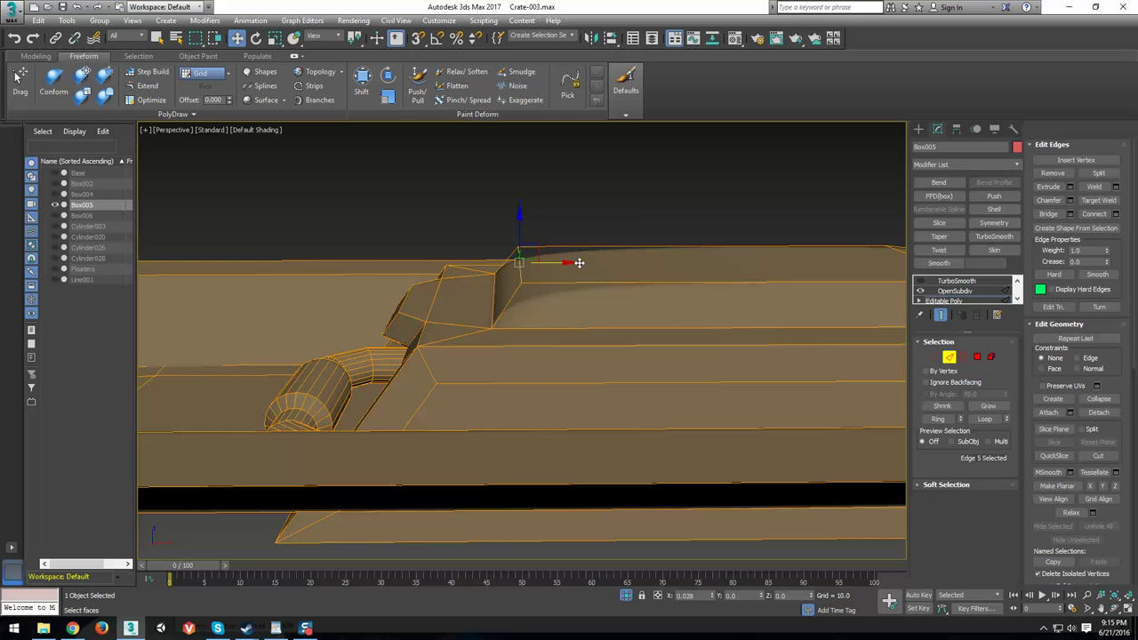
key(ctrl+z)
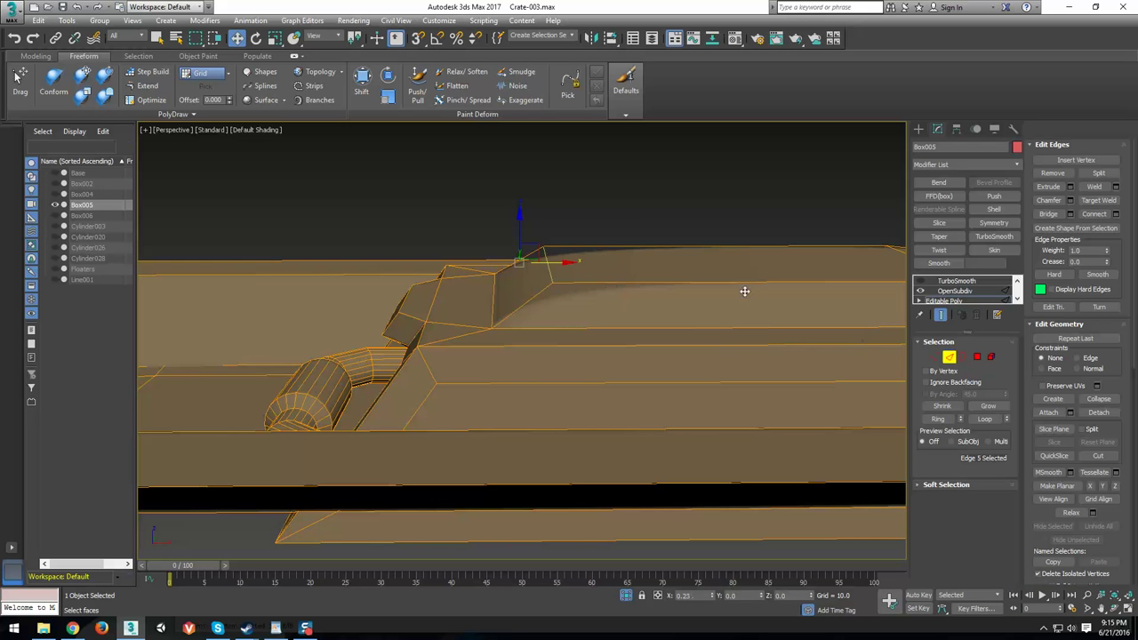
alt+middle_drag(655, 364, 815, 351)
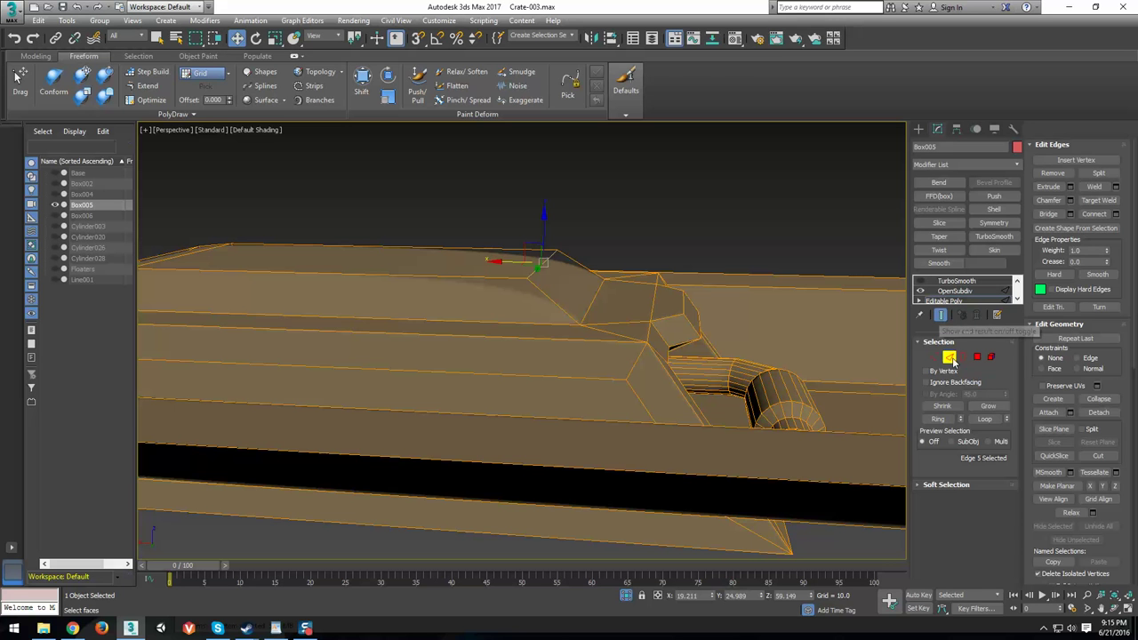
Examine the OpenSubdiv result on the softened end slope and around the handle notch.
click(942, 316)
click(953, 290)
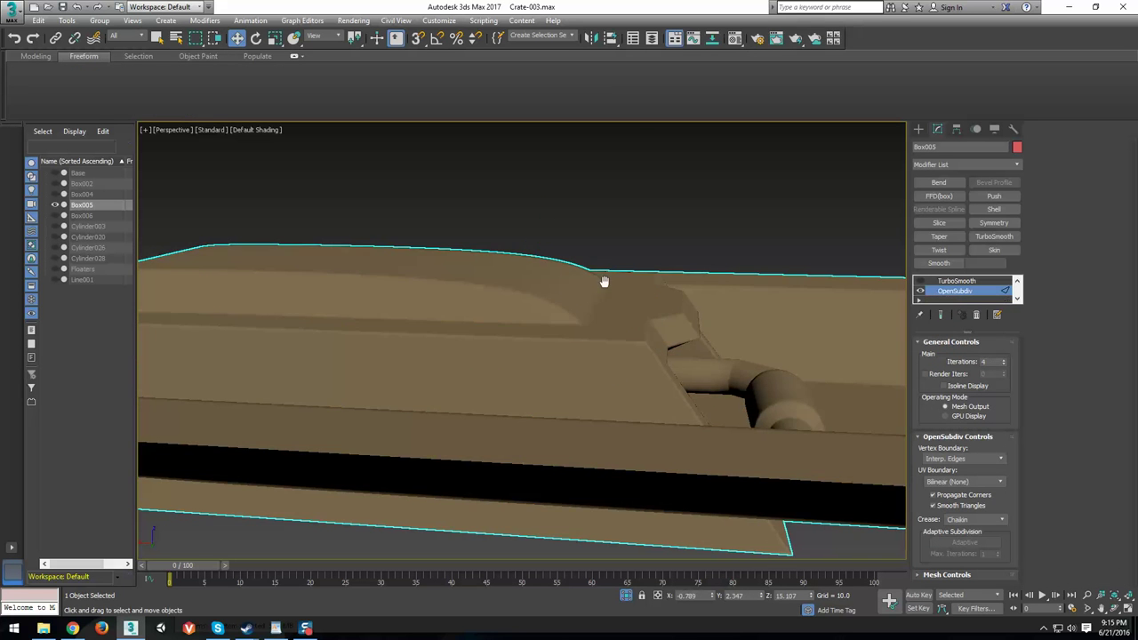
scroll(529, 319, up, 5)
scroll(528, 318, down, 6)
alt+middle_drag(529, 318, 653, 336)
scroll(561, 332, up, 3)
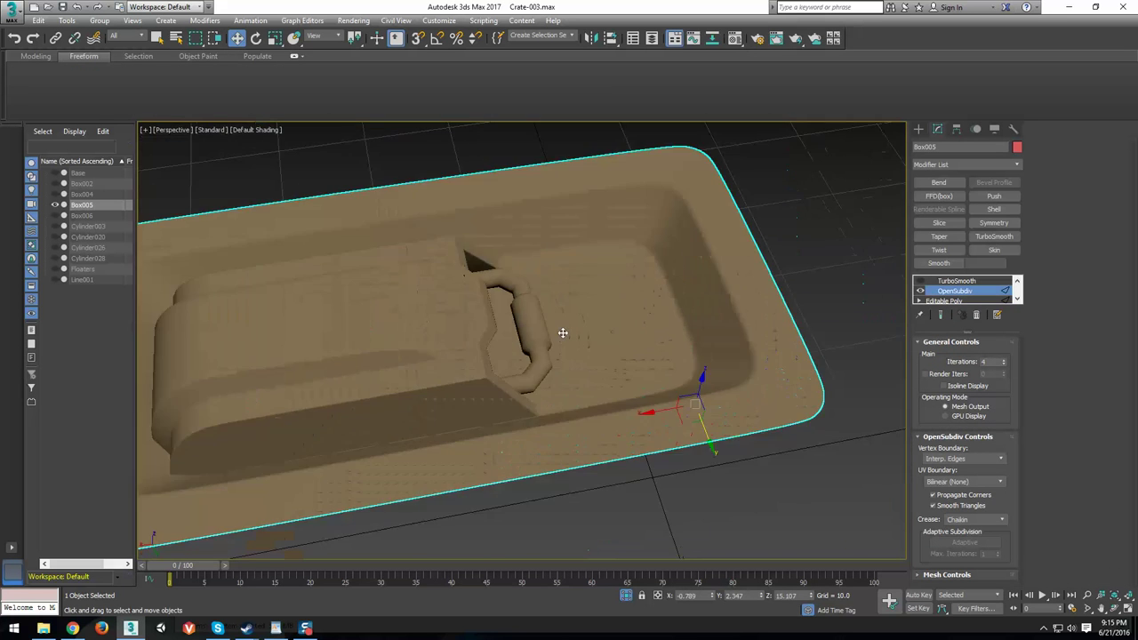
alt+middle_drag(561, 333, 388, 314)
scroll(635, 335, up, 8)
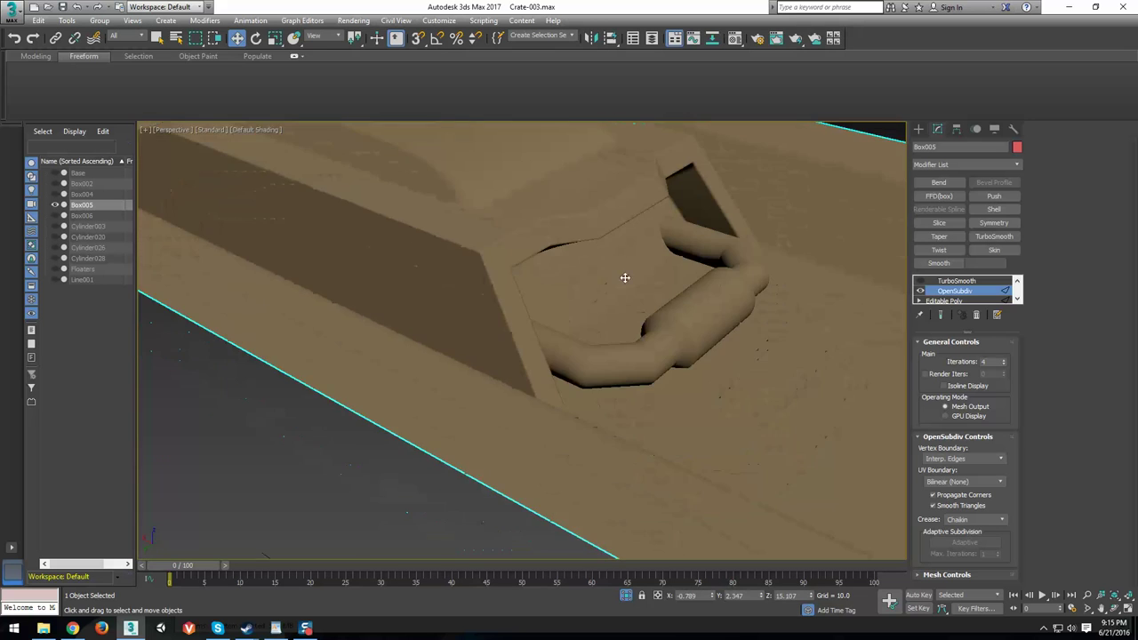
Select the two short edges at the inner corners of the handle notch and set their crease to 0.0.
click(948, 301)
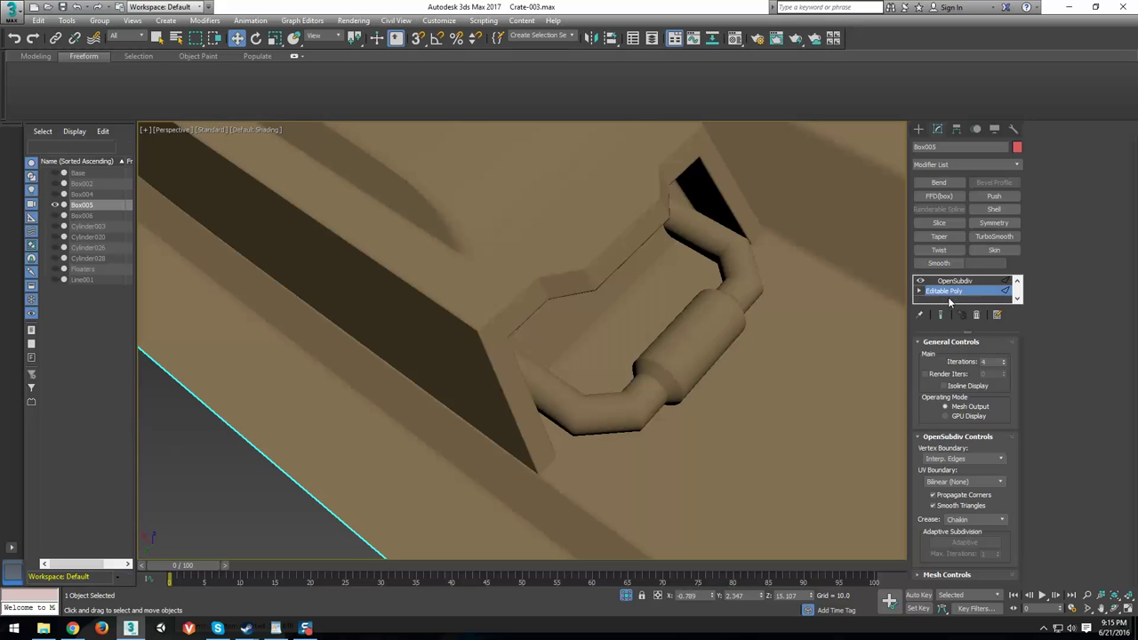
scroll(532, 346, up, 3)
click(940, 315)
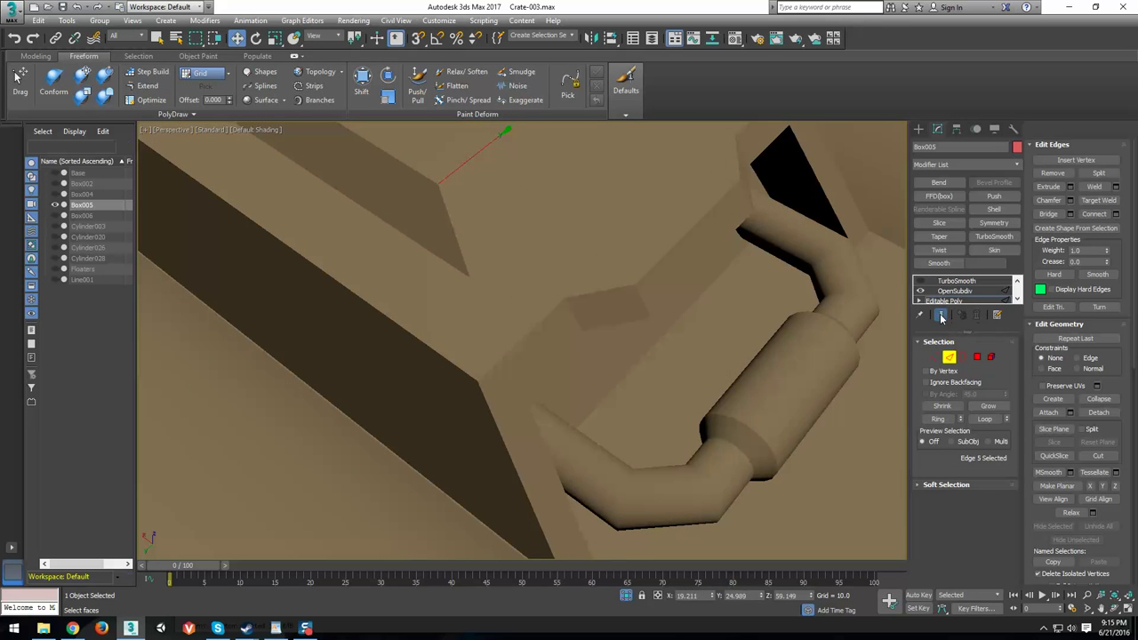
key(F4)
click(640, 299)
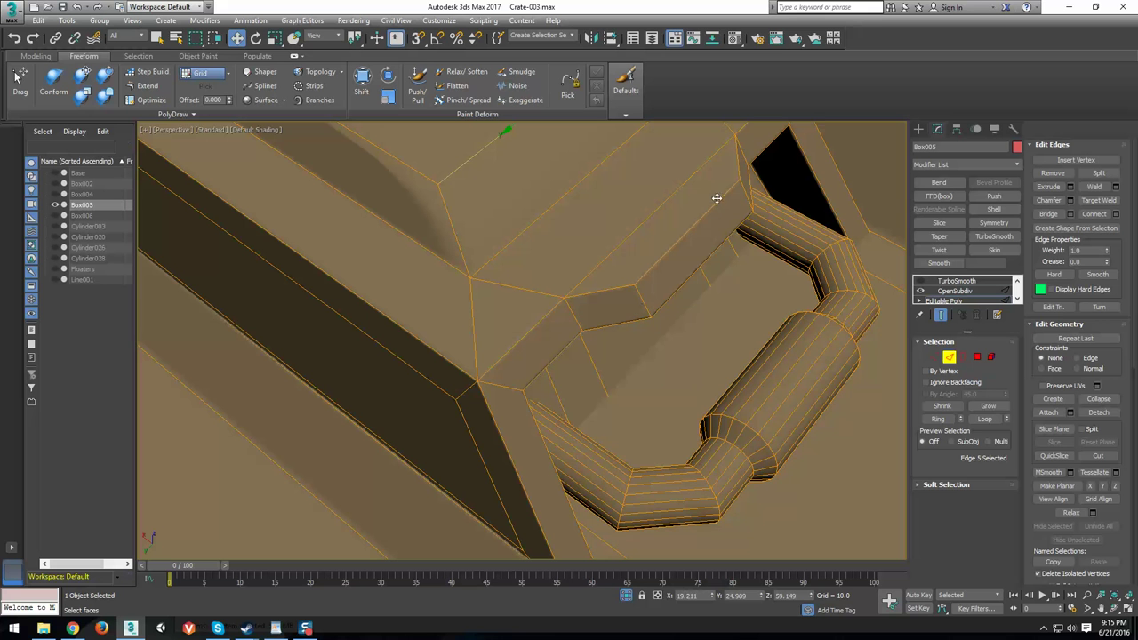
ctrl+click(745, 192)
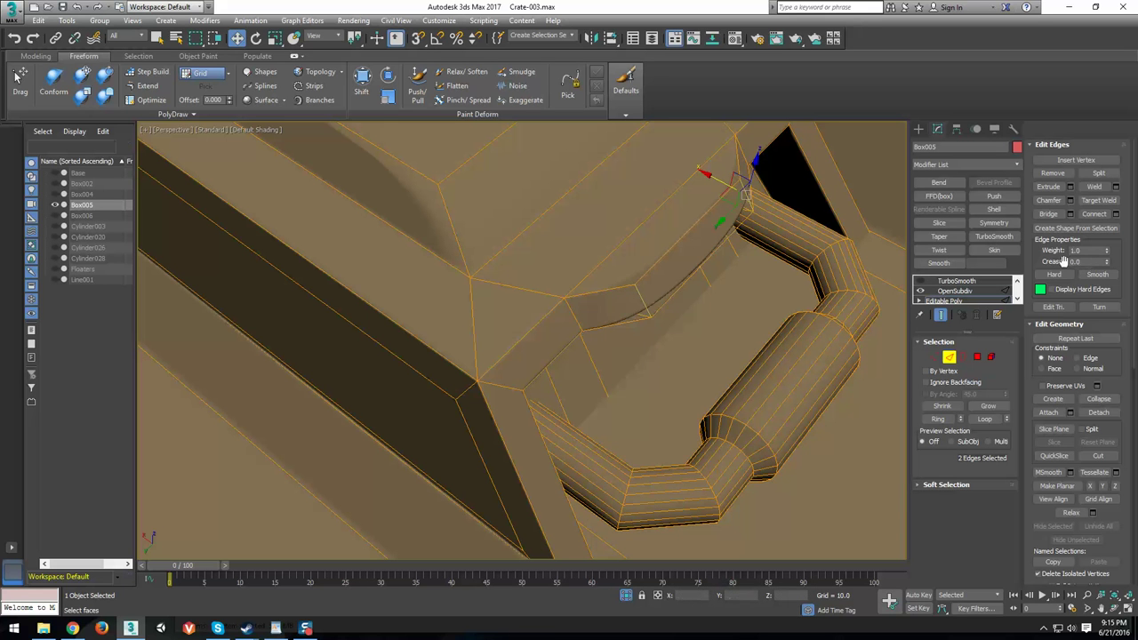
alt+middle_drag(733, 306, 705, 342)
alt+middle_drag(625, 292, 531, 300)
middle_drag(373, 307, 542, 316)
scroll(546, 316, up, 2)
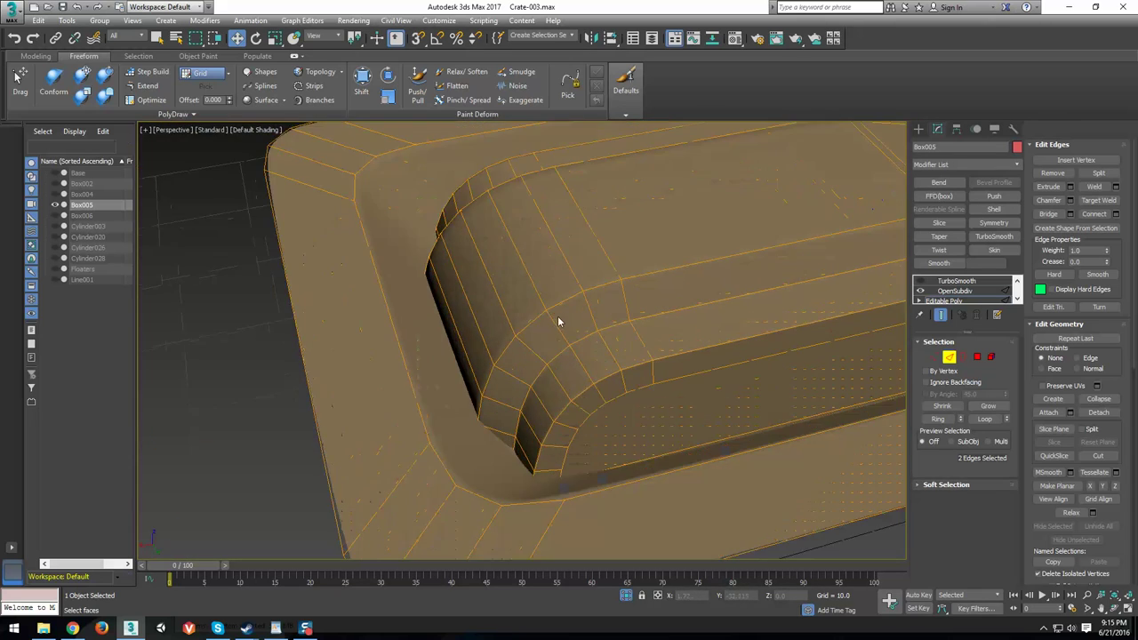
Select the edge loop around the floor of the recess beside the handle and set its crease to 0.0.
alt+middle_drag(731, 314, 692, 348)
click(653, 292)
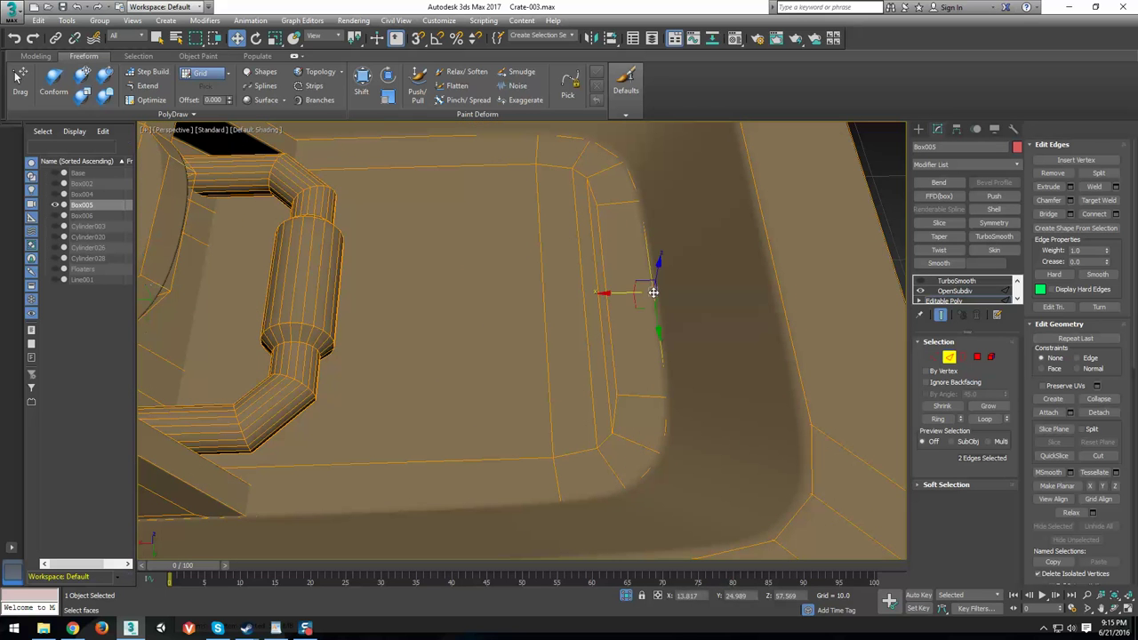
double_click(642, 233)
scroll(643, 234, down, 2)
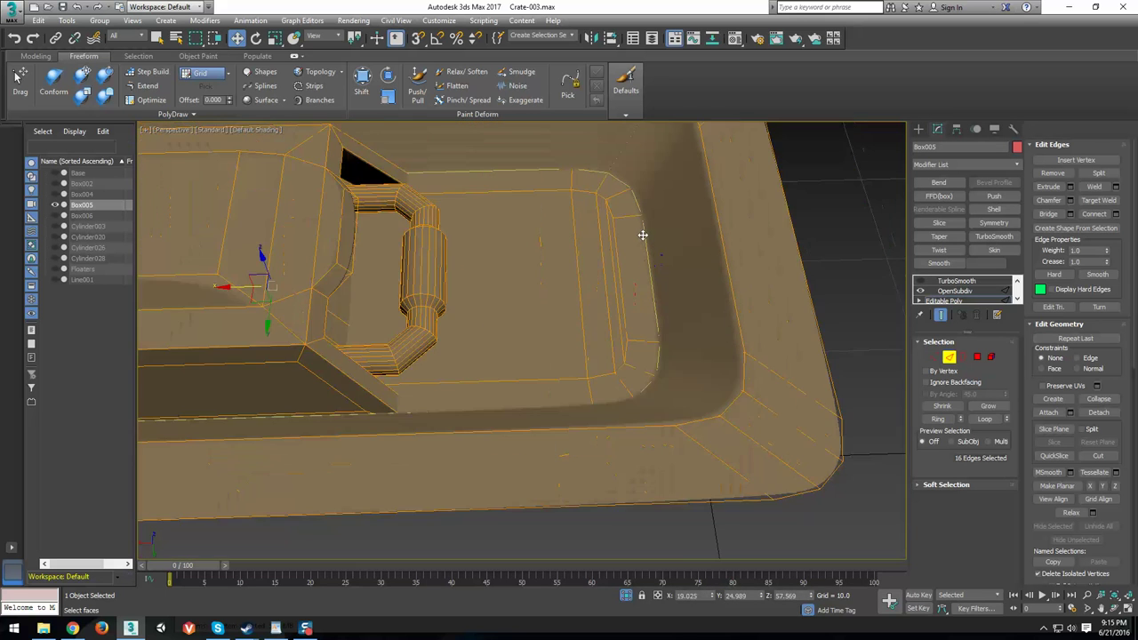
click(1102, 265)
alt+middle_drag(617, 392, 739, 175)
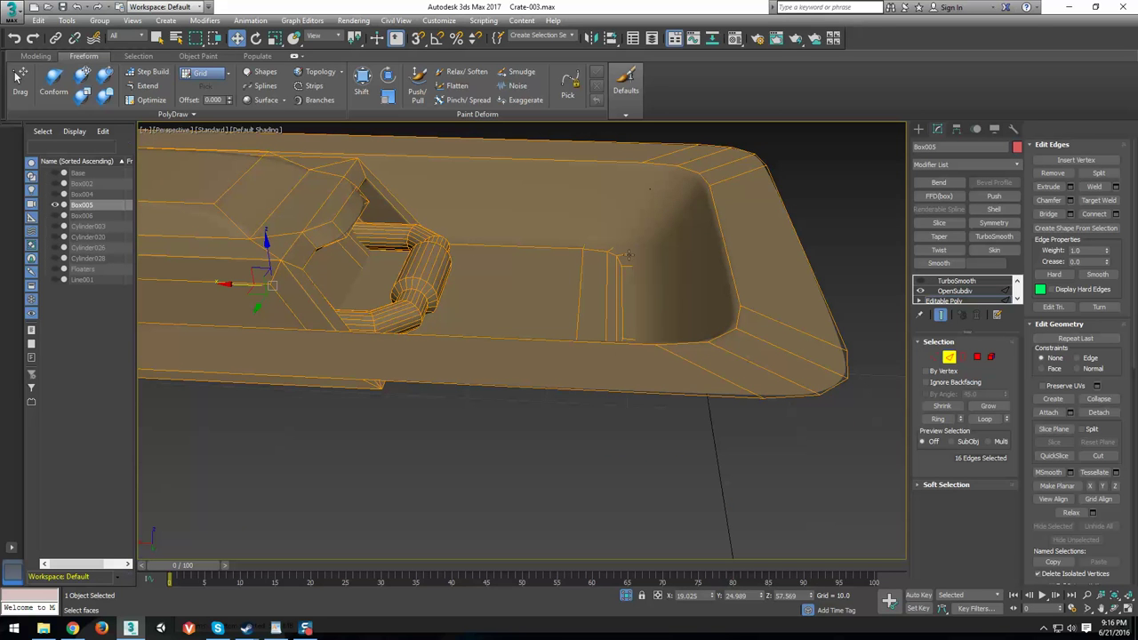
Select the four recess floor polygons beside the handle, convert the selection to edges and set their crease to 0.0.
click(977, 356)
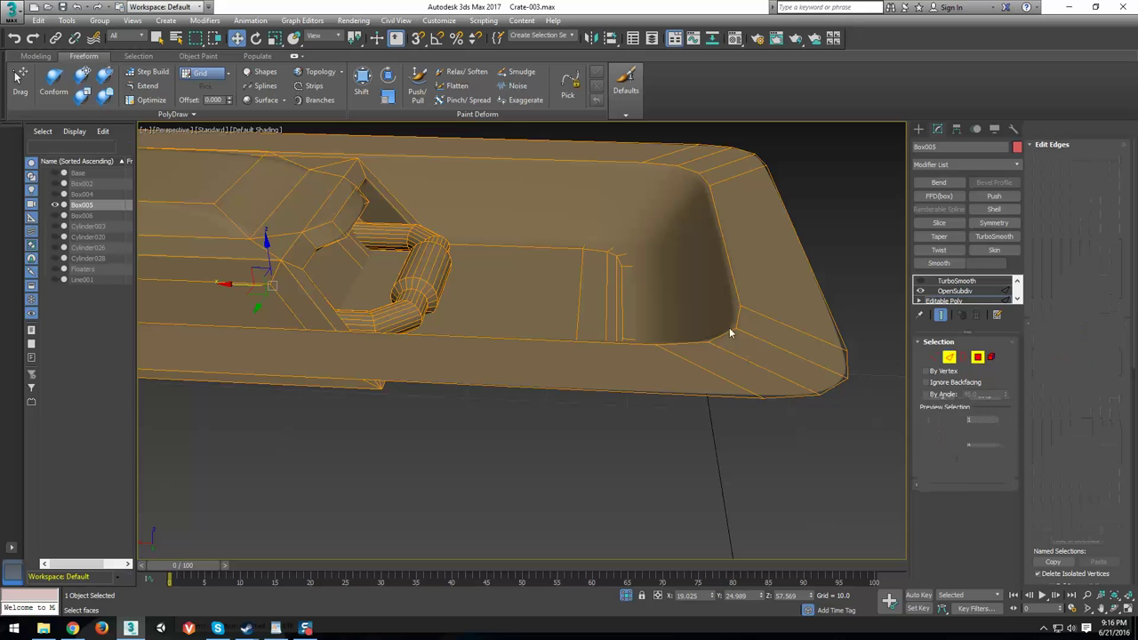
click(589, 304)
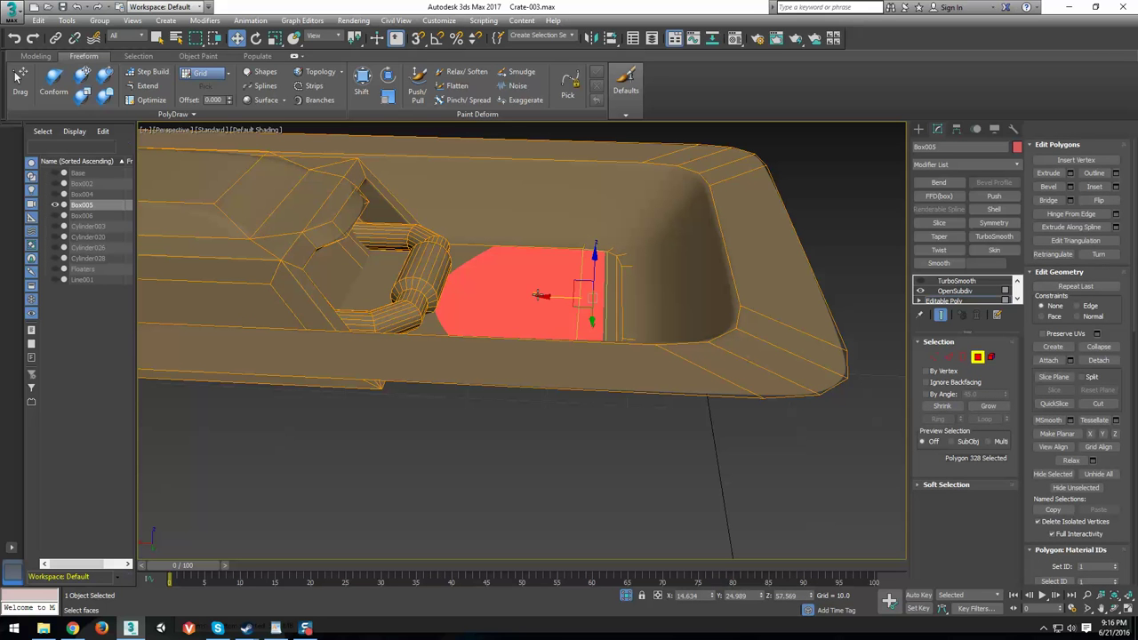
click(944, 319)
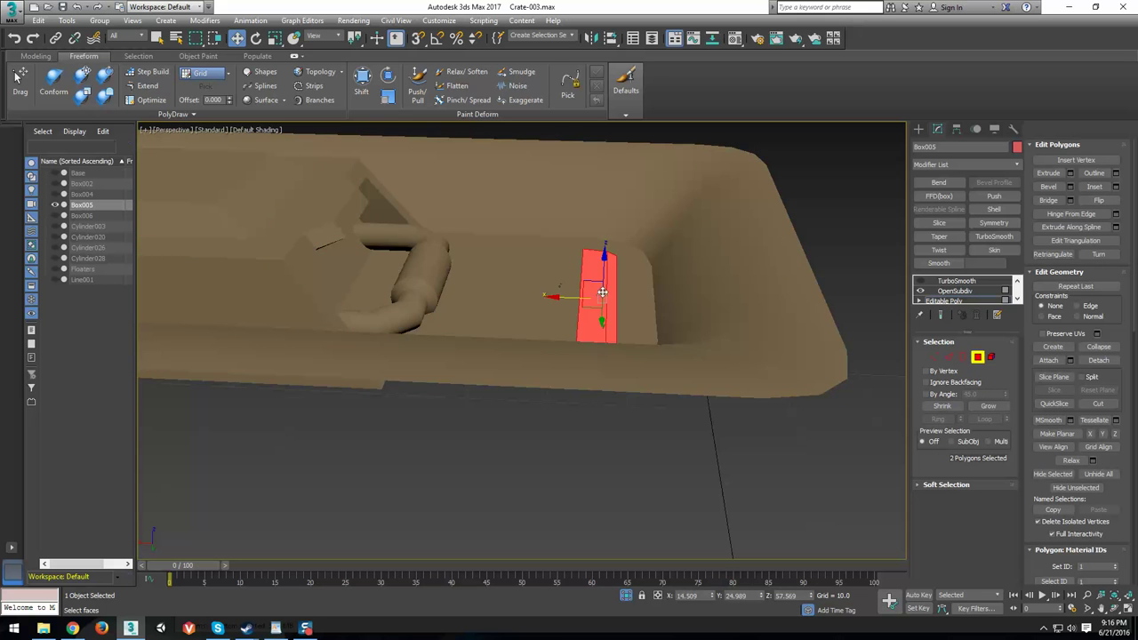
key(F4)
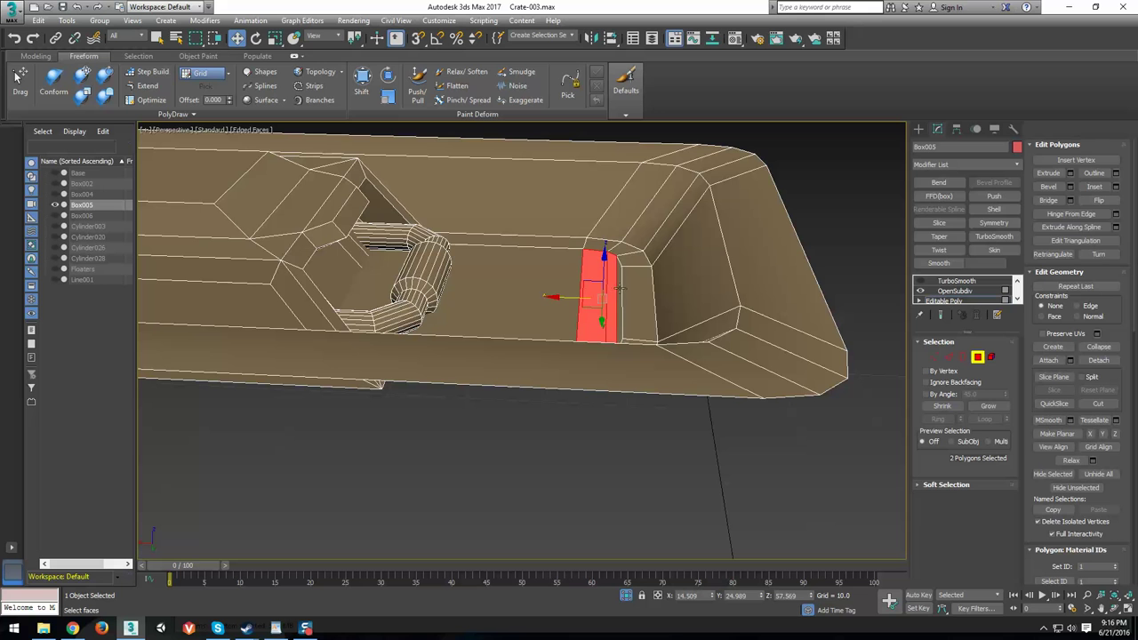
ctrl+click(619, 287)
ctrl+click(546, 287)
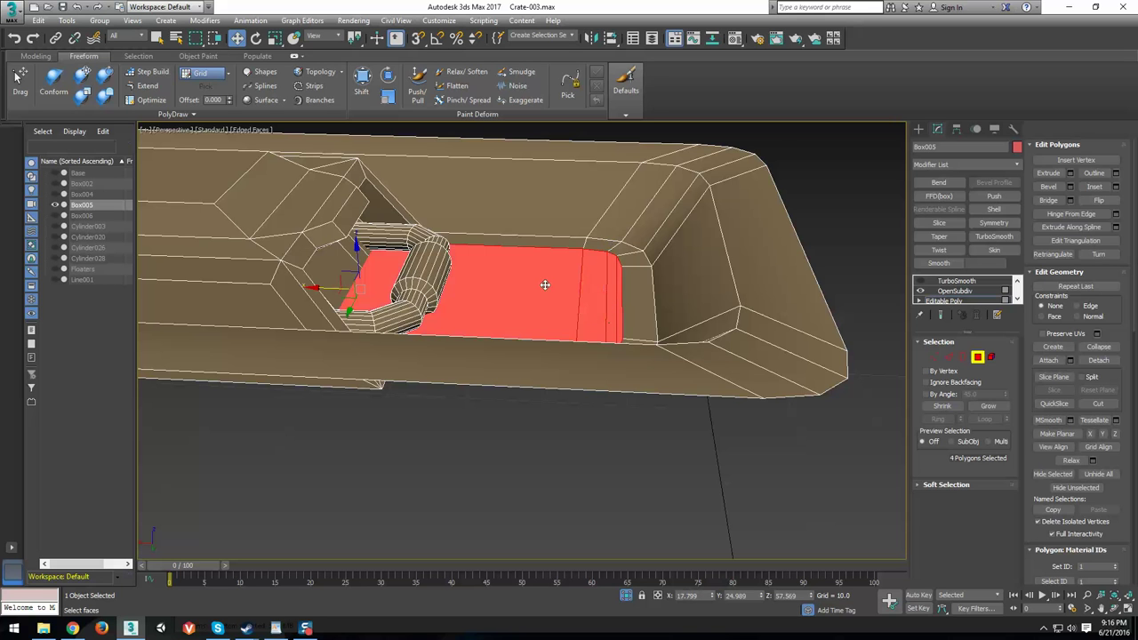
ctrl+click(951, 358)
alt+middle_drag(711, 267, 681, 308)
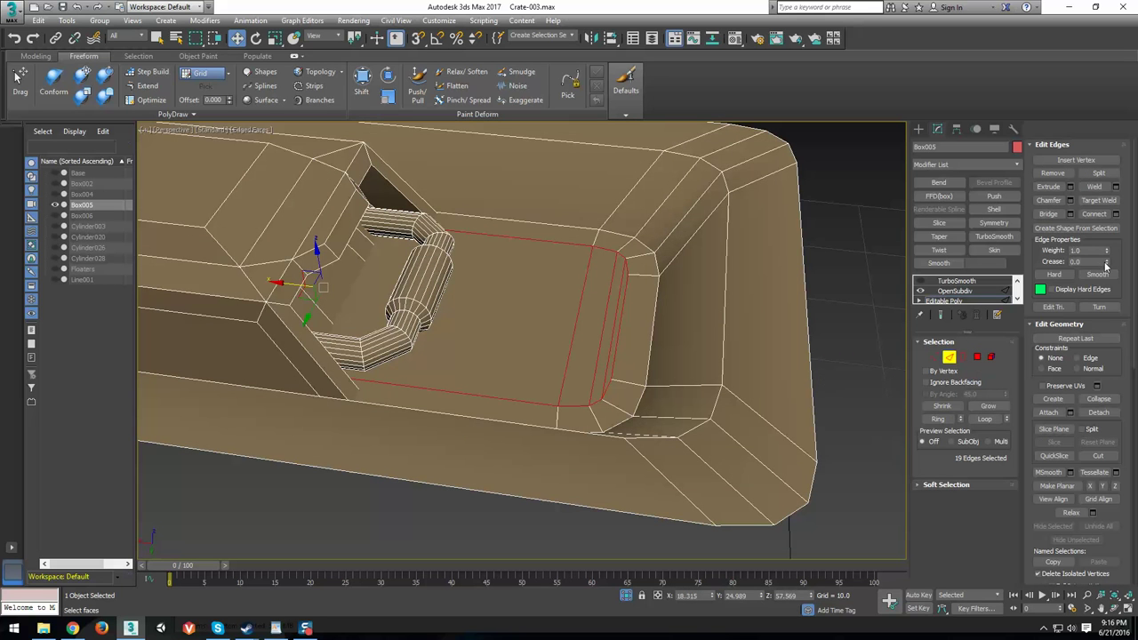
click(948, 356)
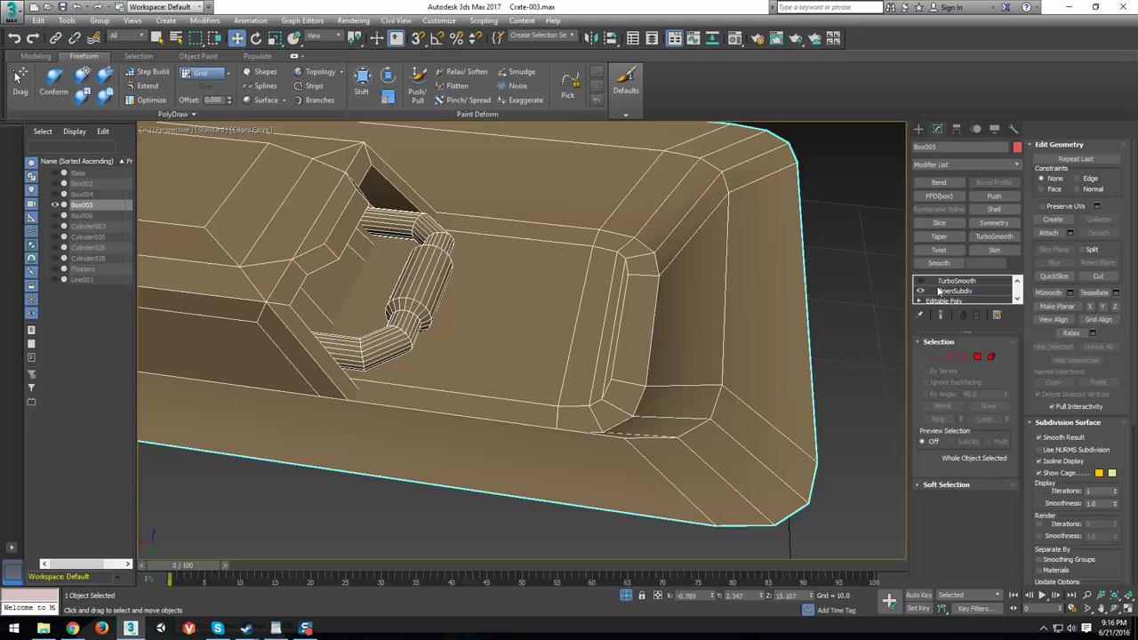
Examine the OpenSubdiv result without edged faces on the recess, the handle area and the raised panel.
click(929, 289)
key(F4)
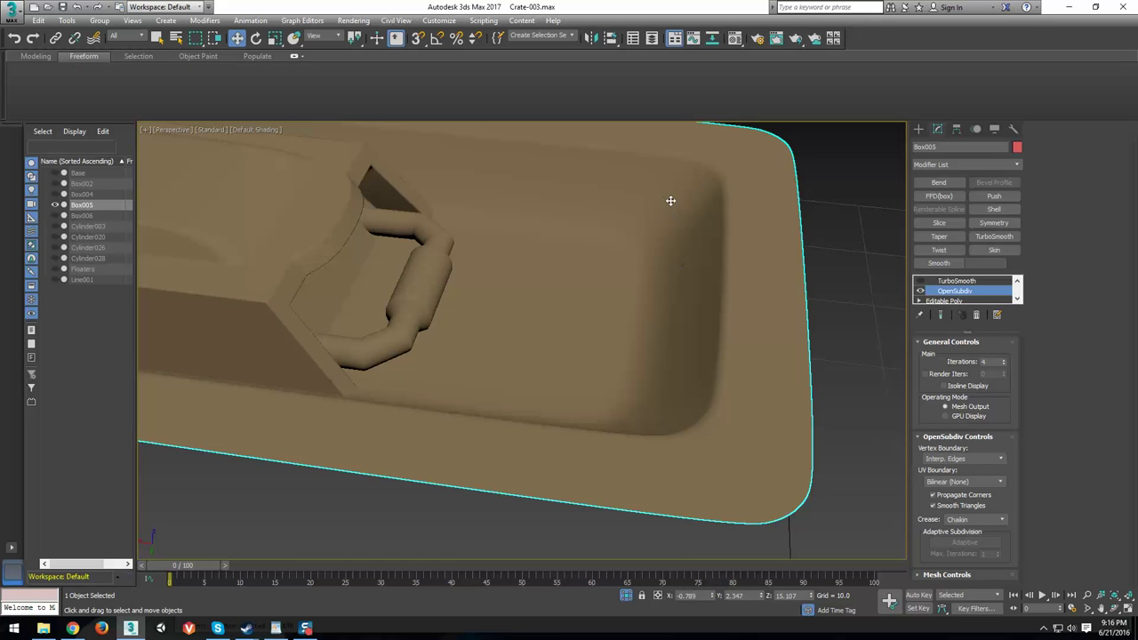
alt+middle_drag(671, 201, 329, 294)
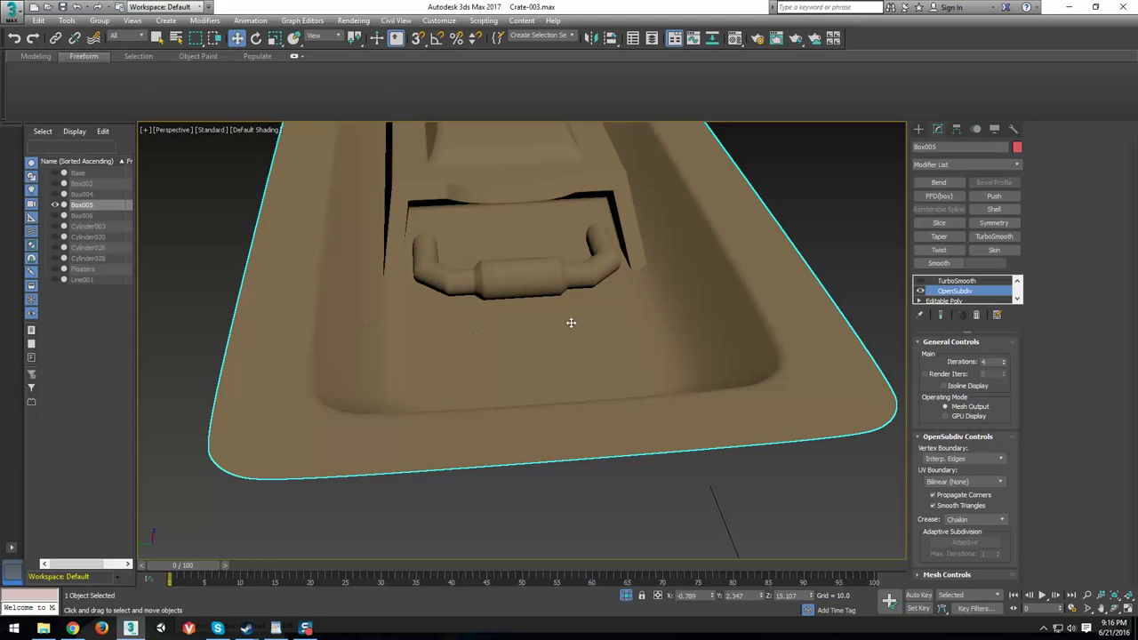
alt+middle_drag(579, 314, 540, 440)
scroll(668, 353, down, 6)
scroll(716, 384, up, 4)
scroll(541, 439, up, 4)
alt+middle_drag(613, 431, 640, 416)
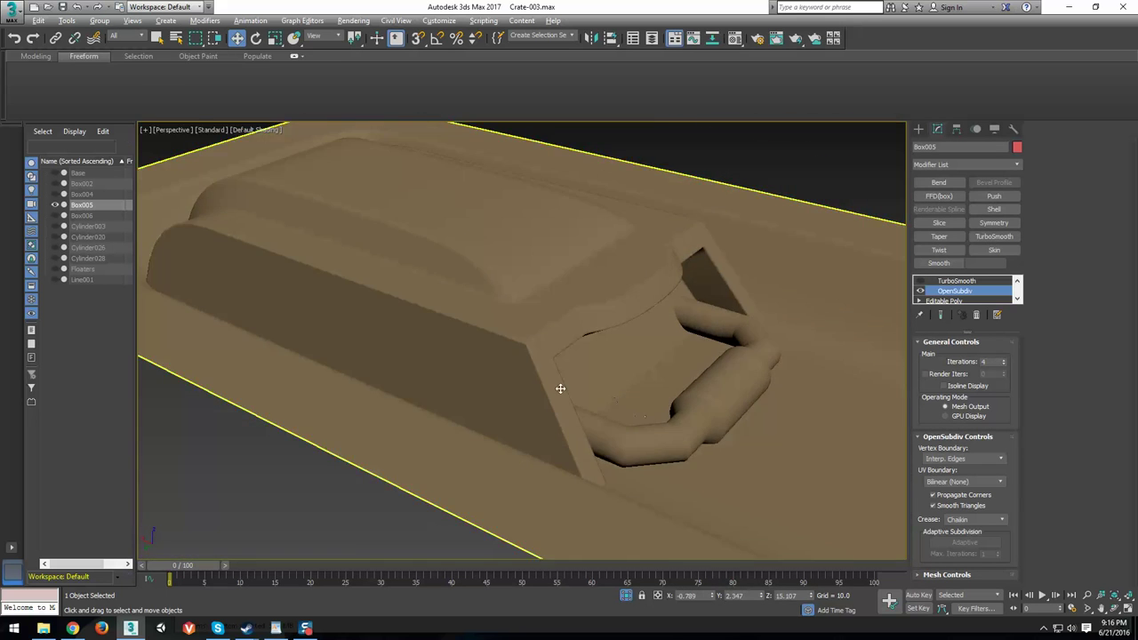
alt+middle_drag(559, 388, 636, 382)
middle_drag(636, 382, 734, 399)
scroll(833, 341, up, 3)
Turn off OpenSubdiv on Box005 and end its isolation, unhiding all the crate's objects.
click(920, 292)
scroll(653, 424, down, 4)
scroll(638, 343, up, 3)
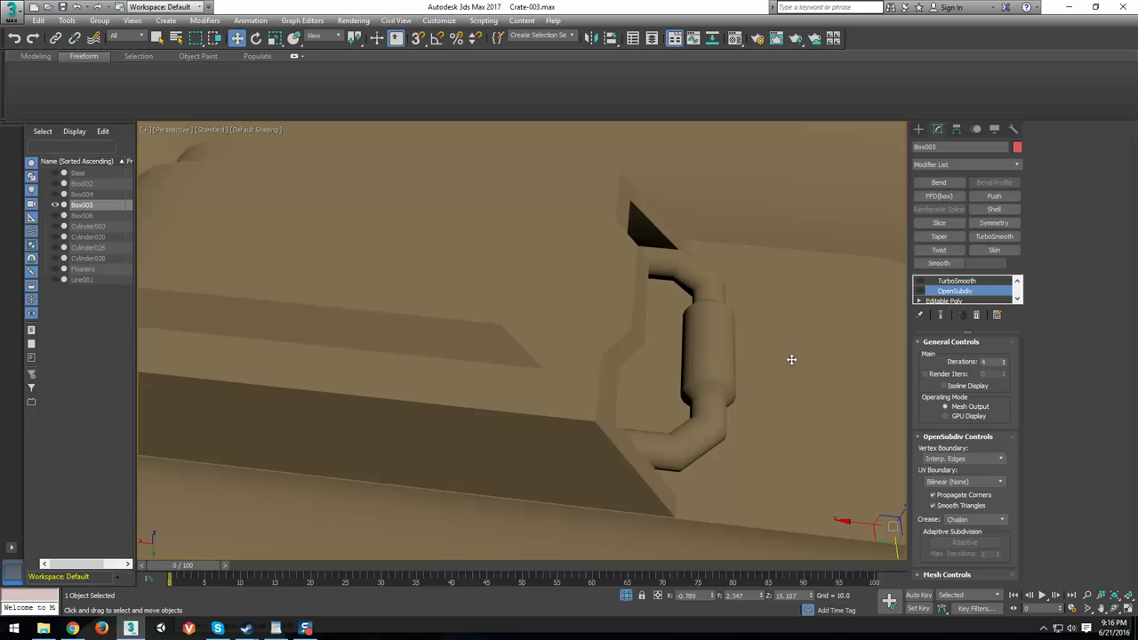
scroll(709, 415, down, 4)
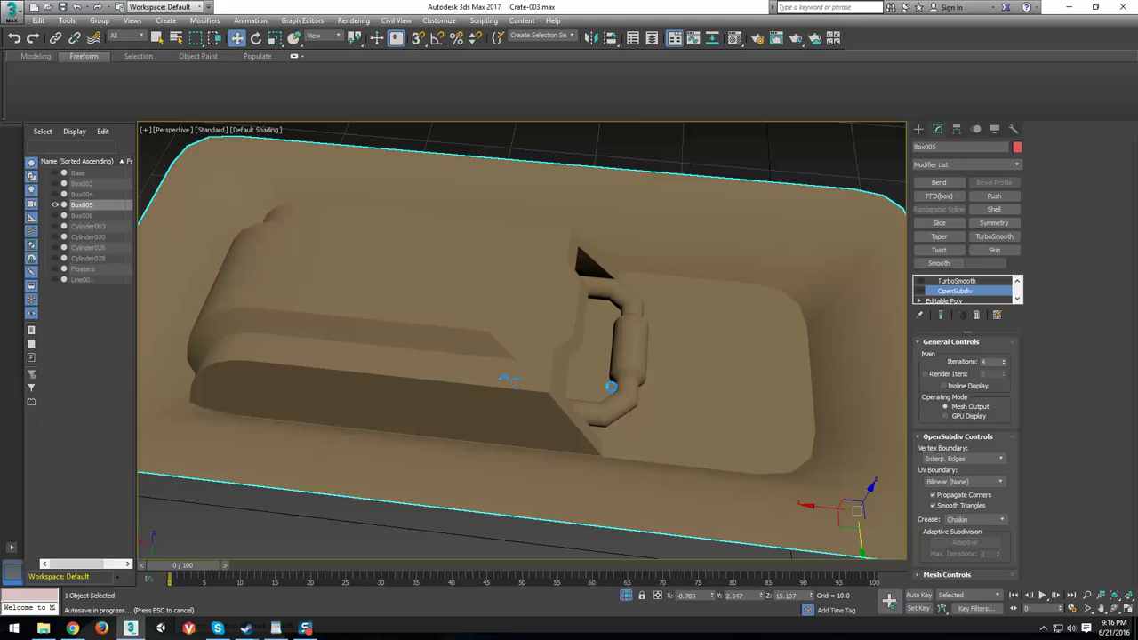
scroll(661, 388, down, 3)
right_click(756, 381)
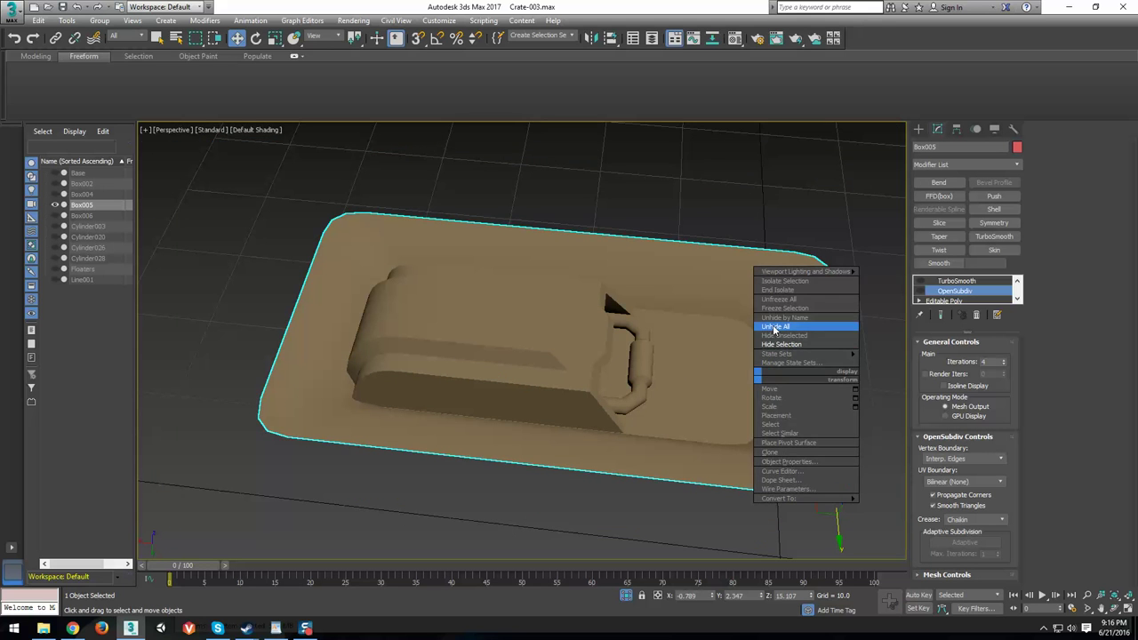
click(775, 327)
click(628, 595)
scroll(628, 434, down, 5)
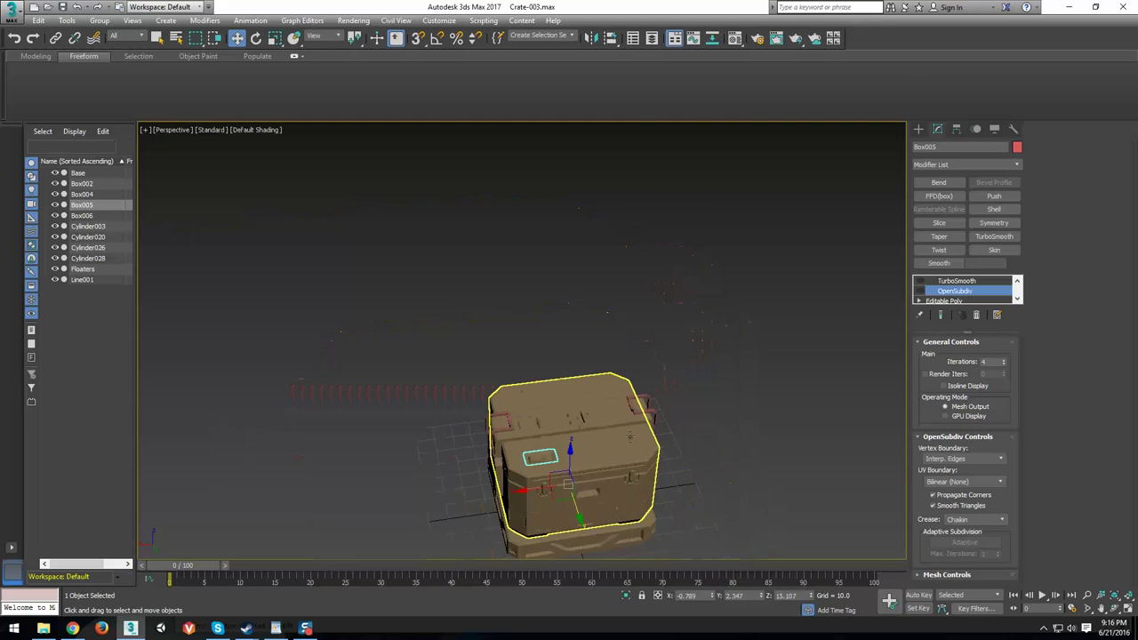
Select the crate part Box004 and isolate it, with edged faces displayed.
scroll(627, 434, up, 3)
middle_drag(453, 444, 580, 396)
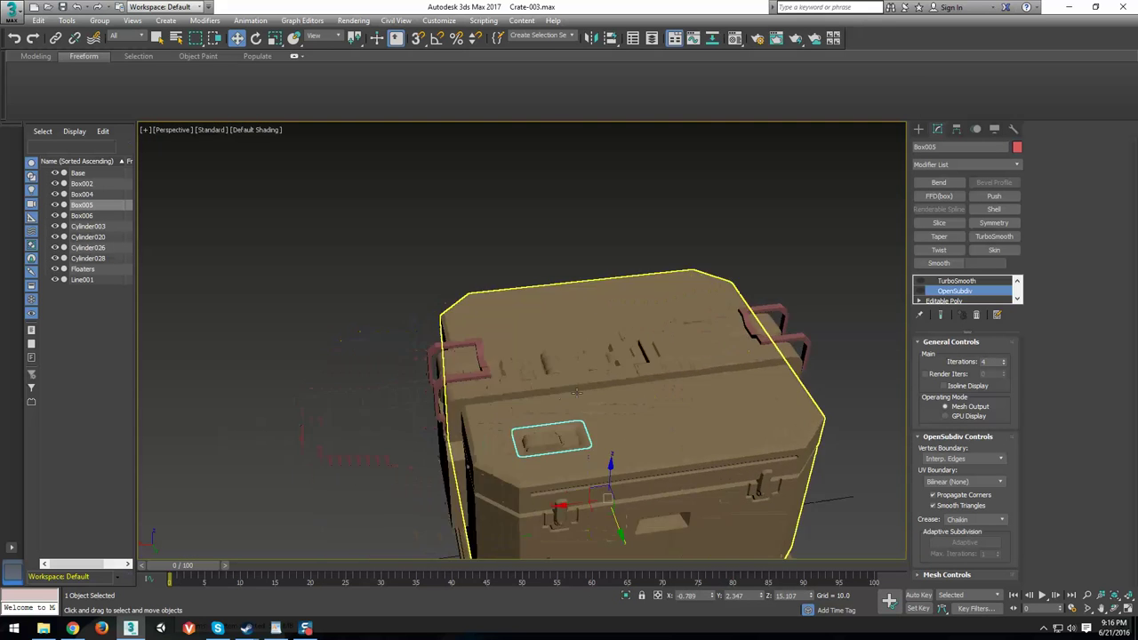
scroll(576, 391, up, 4)
click(597, 317)
key(F4)
scroll(635, 368, up, 3)
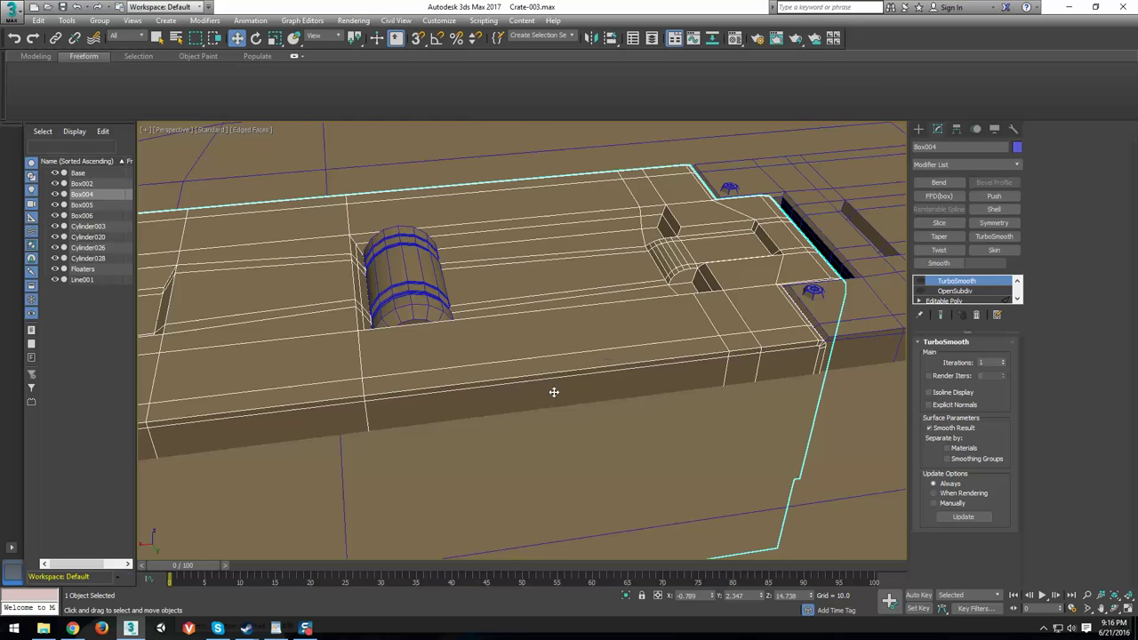
scroll(553, 394, down, 1)
click(657, 596)
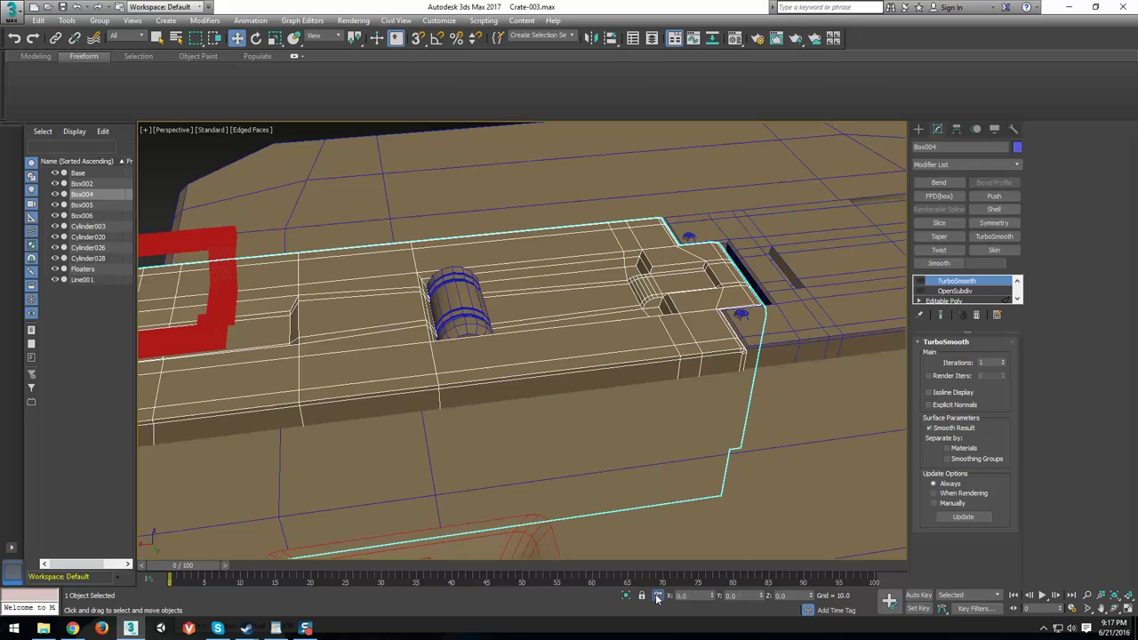
click(625, 597)
mouse_move(586, 516)
alt+middle_down()
mouse_move(569, 388)
mouse_move(535, 407)
mouse_move(637, 439)
alt+middle_up()
scroll(616, 404, up, 2)
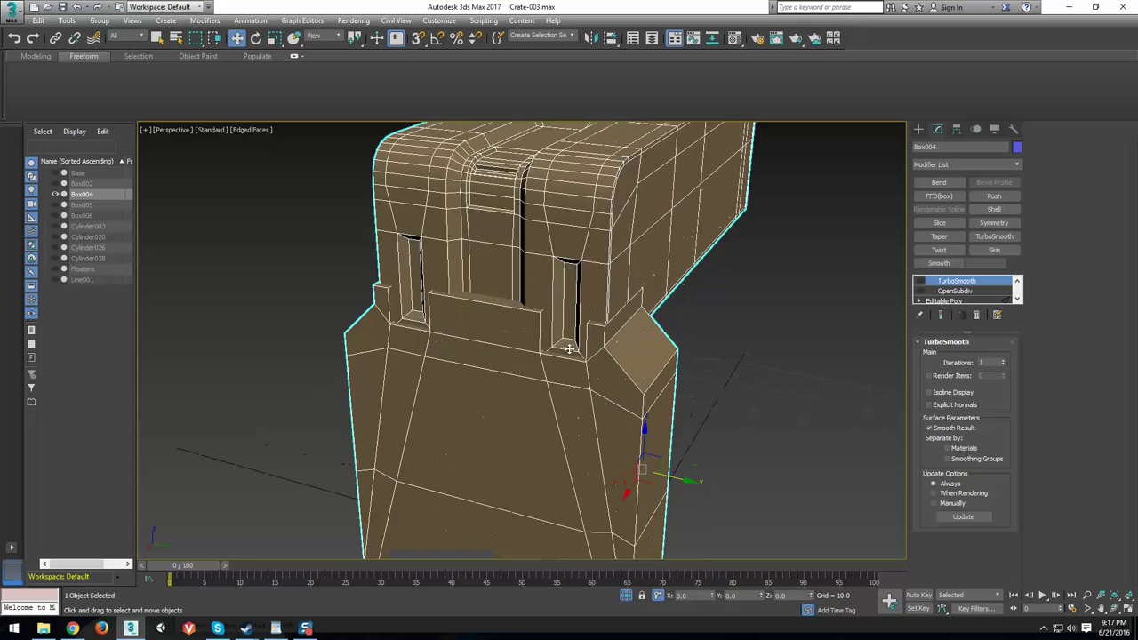
Hide the edged faces and turn on the OpenSubdiv modifier of Box004.
key(F4)
alt+middle_drag(572, 347, 617, 412)
scroll(616, 412, up, 2)
middle_drag(570, 324, 586, 361)
click(930, 291)
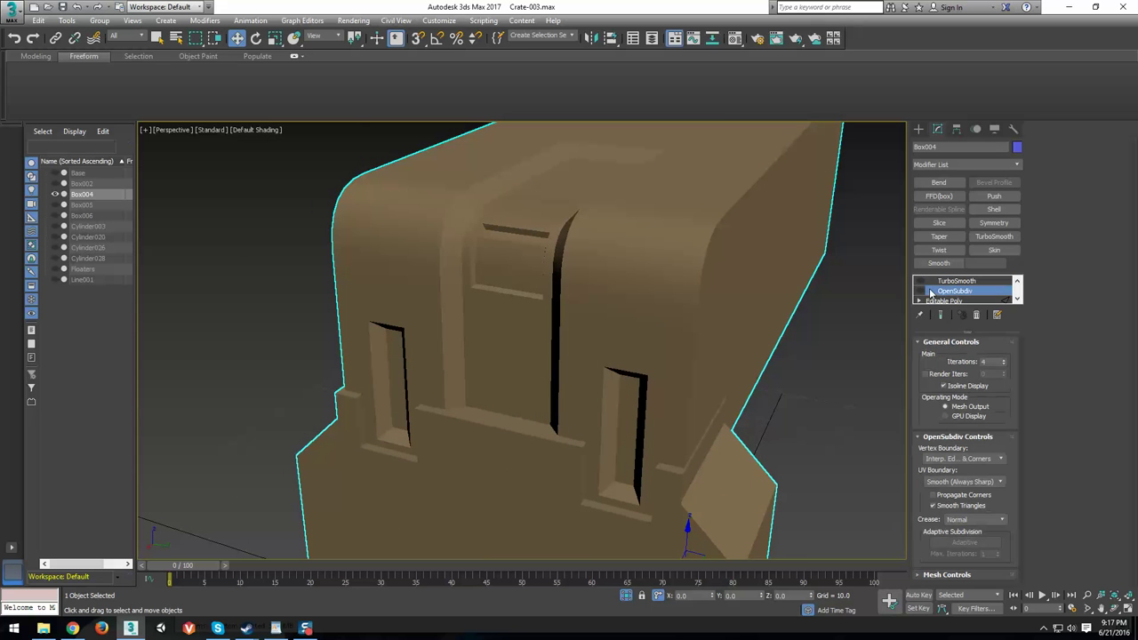
click(922, 293)
click(923, 292)
click(921, 292)
Examine the smoothed end of Box004 around its rounded top, vertical slots and stepped lower edge.
alt+middle_drag(538, 349, 605, 335)
scroll(605, 335, up, 3)
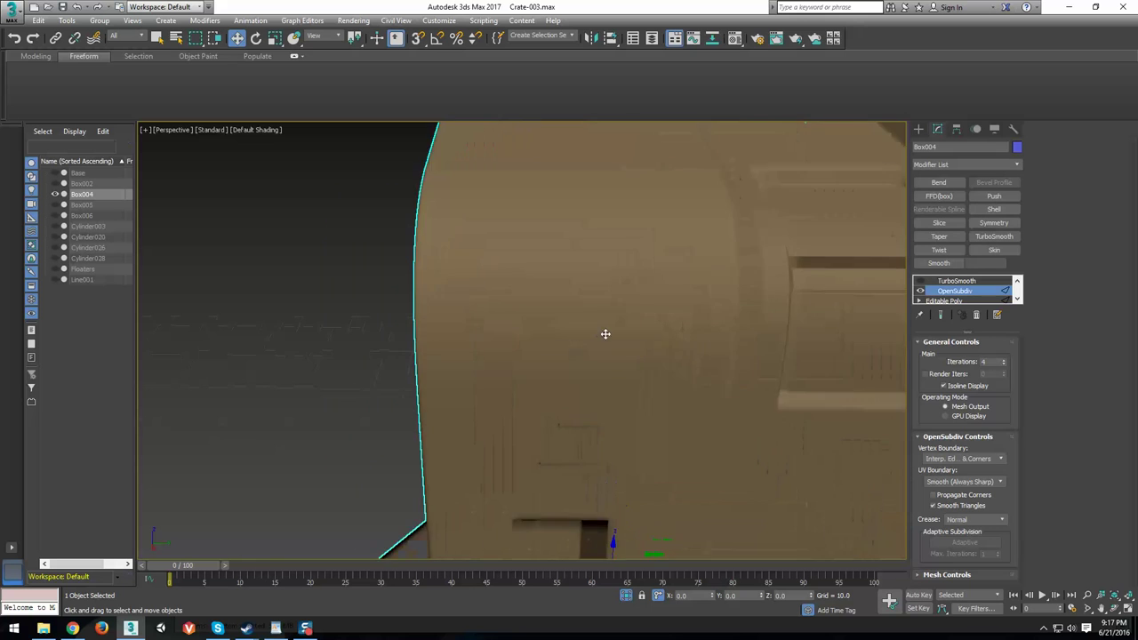
middle_drag(854, 289, 724, 392)
middle_drag(806, 338, 614, 231)
scroll(602, 351, down, 2)
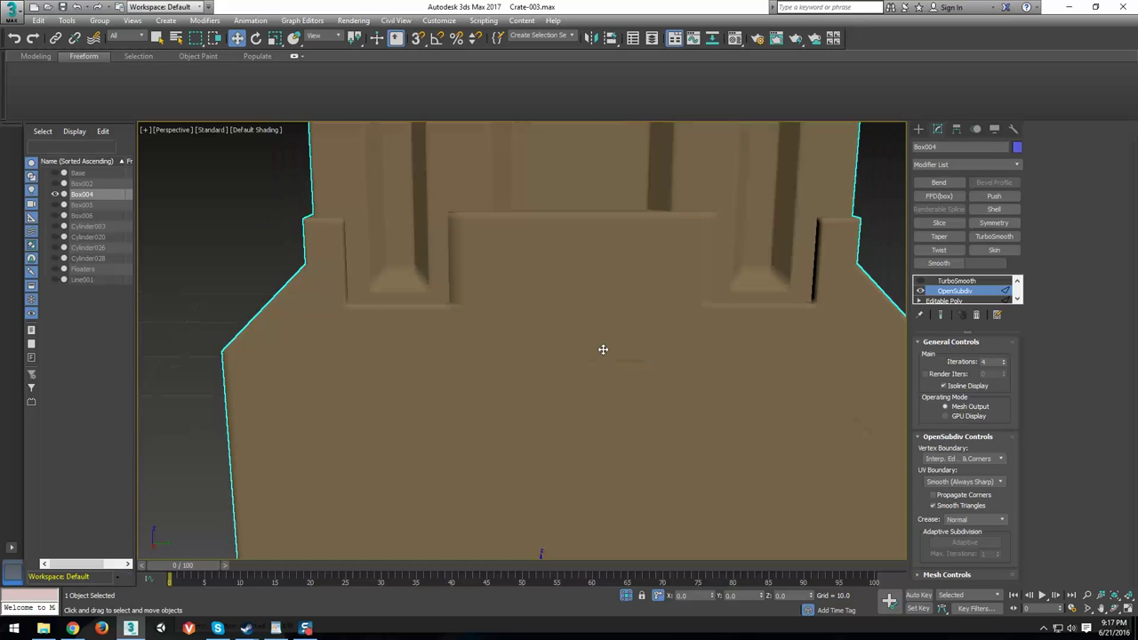
middle_drag(602, 350, 379, 465)
middle_drag(561, 401, 662, 532)
Preview TurboSmooth on top of OpenSubdiv on Box004, inspect the central channel and turn TurboSmooth off again.
click(924, 282)
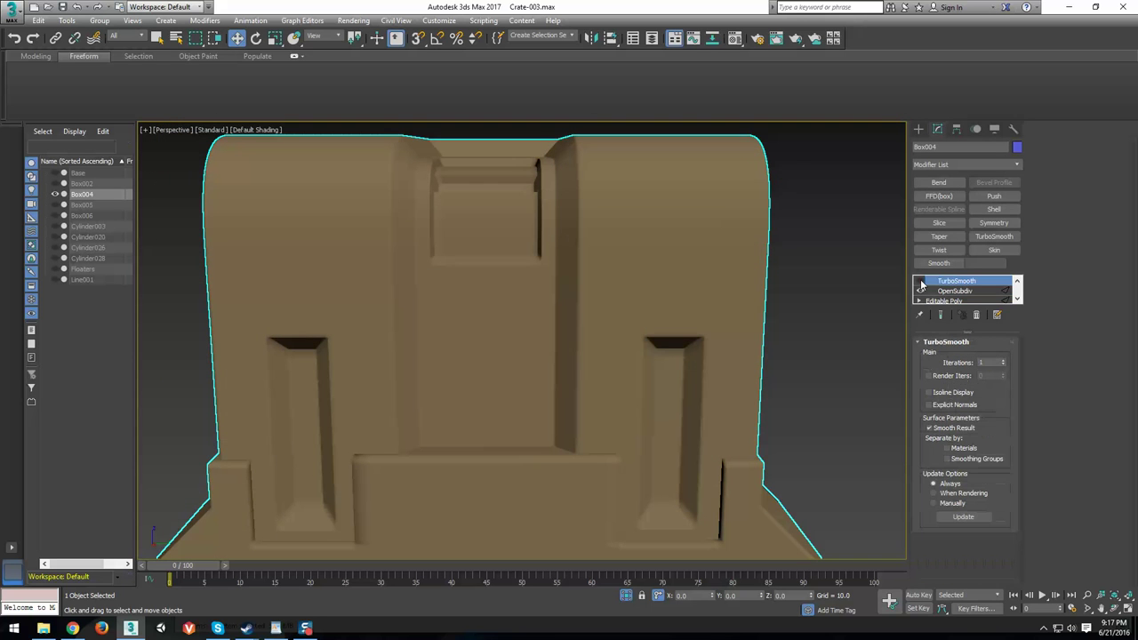
click(920, 282)
alt+middle_drag(396, 220, 420, 478)
alt+middle_drag(480, 395, 477, 363)
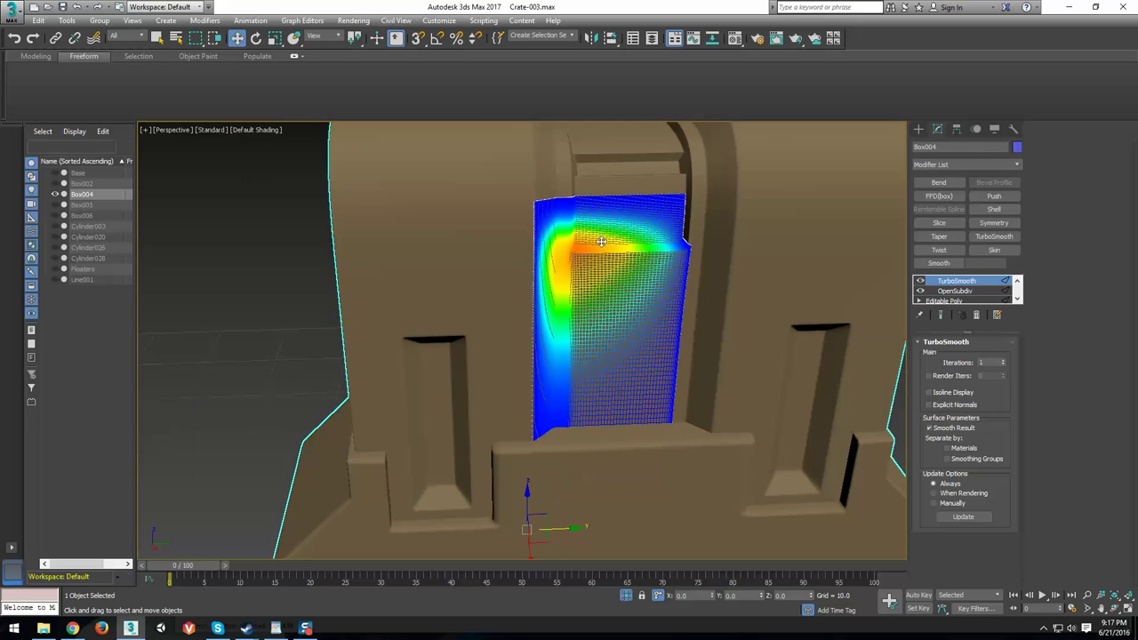
alt+middle_drag(610, 368, 632, 343)
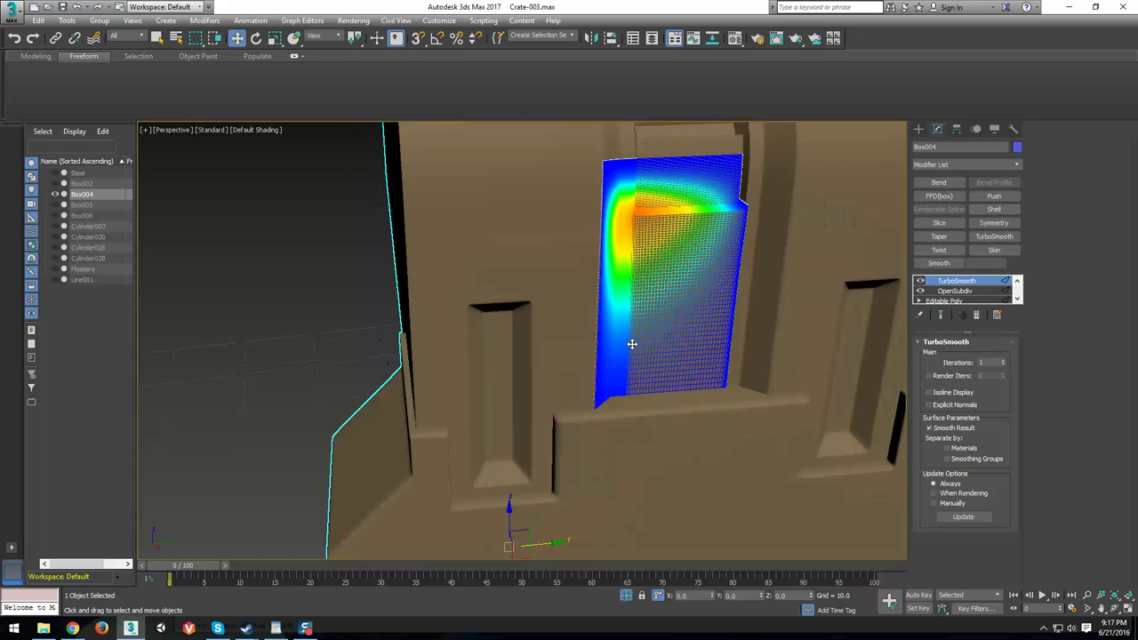
scroll(632, 343, down, 3)
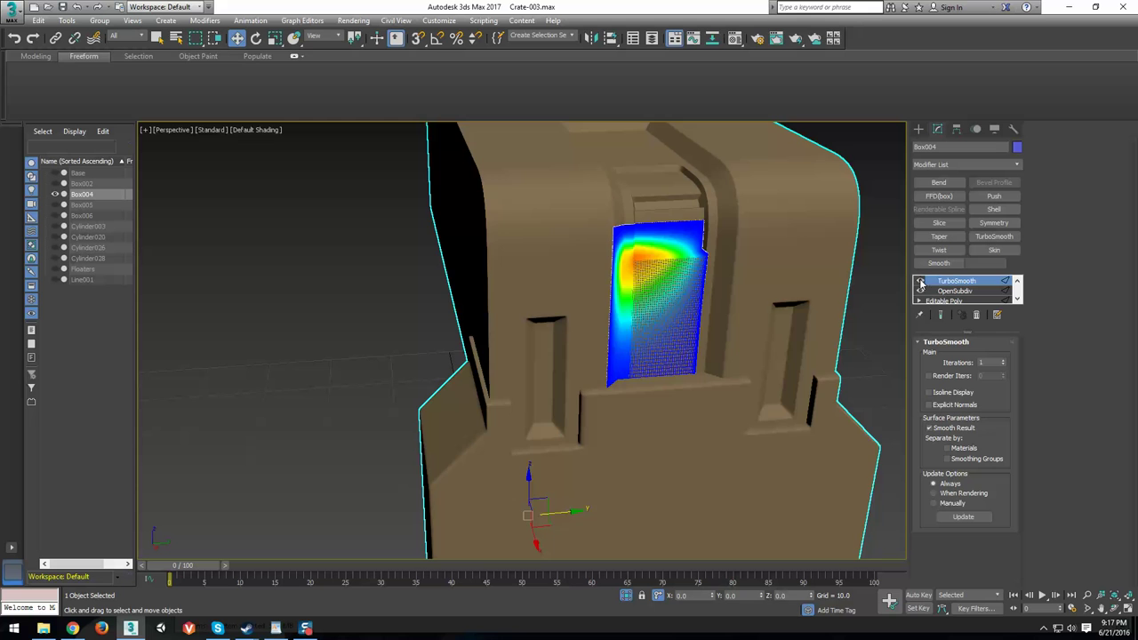
click(920, 283)
alt+middle_drag(688, 345, 660, 452)
scroll(662, 452, up, 4)
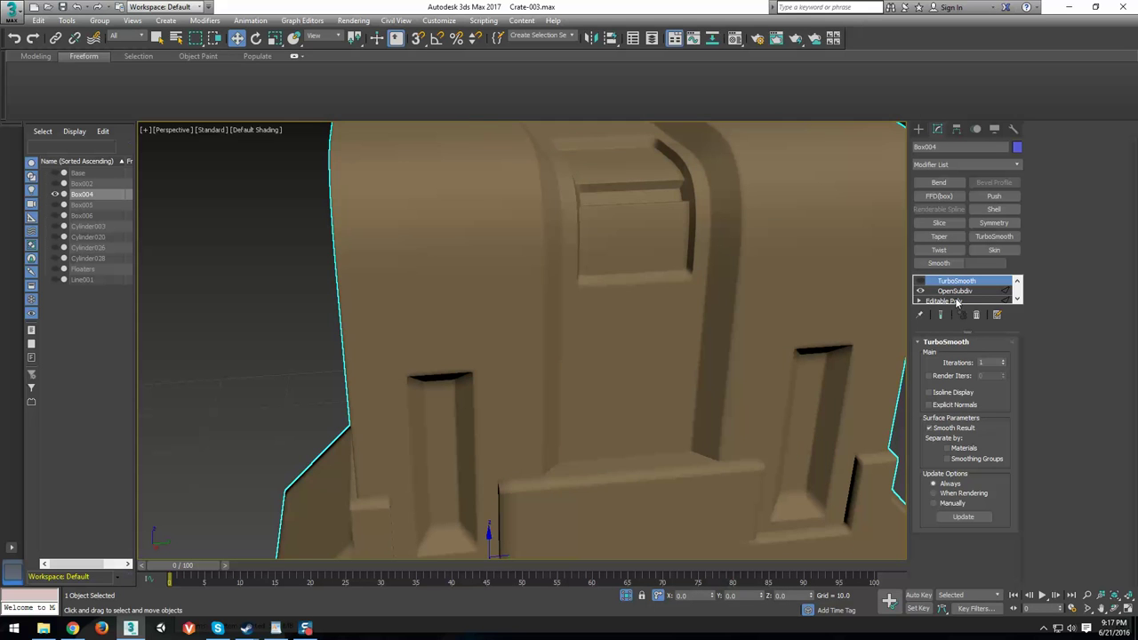
Select the inner and outer upper edges of both vertical slots on Box004's end and lower their crease.
click(957, 302)
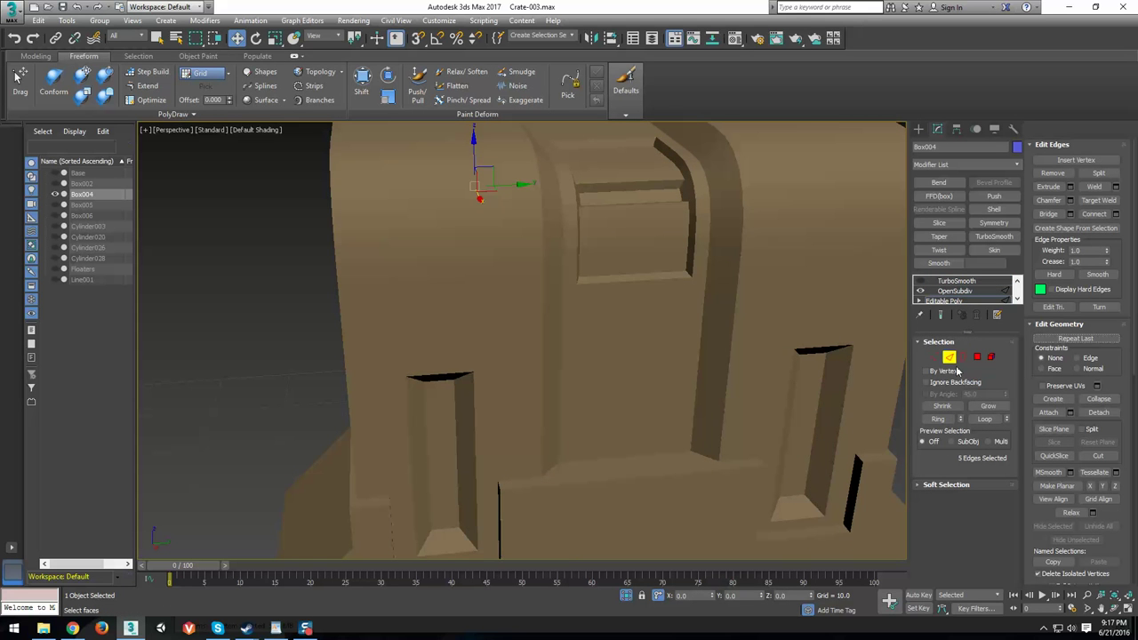
scroll(607, 396, down, 3)
alt+middle_drag(607, 396, 564, 435)
scroll(520, 375, up, 3)
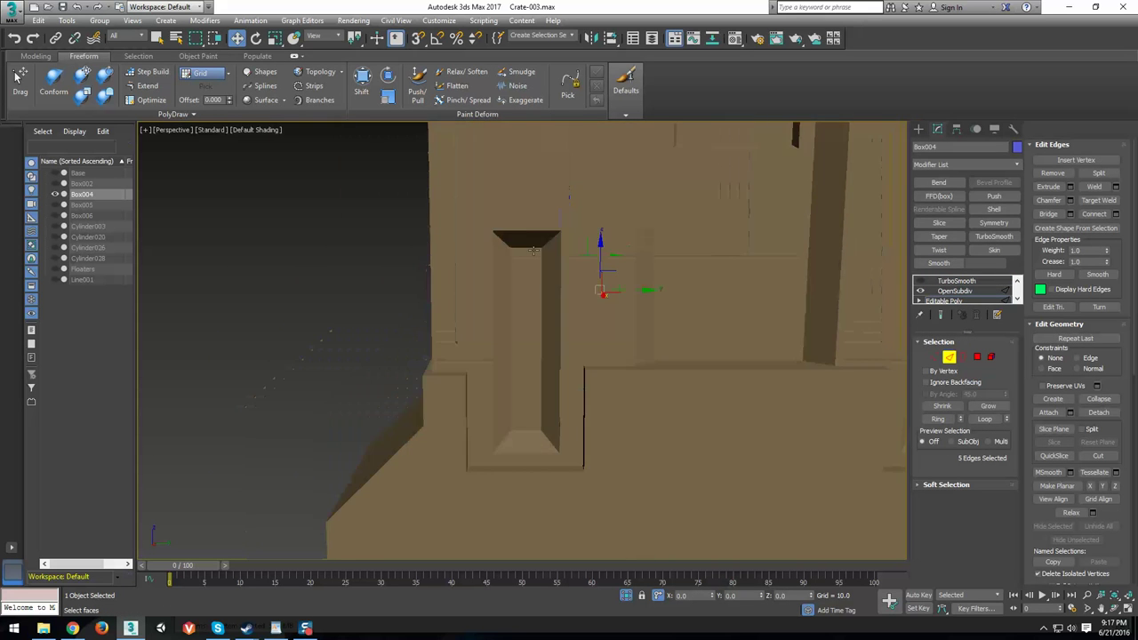
click(941, 315)
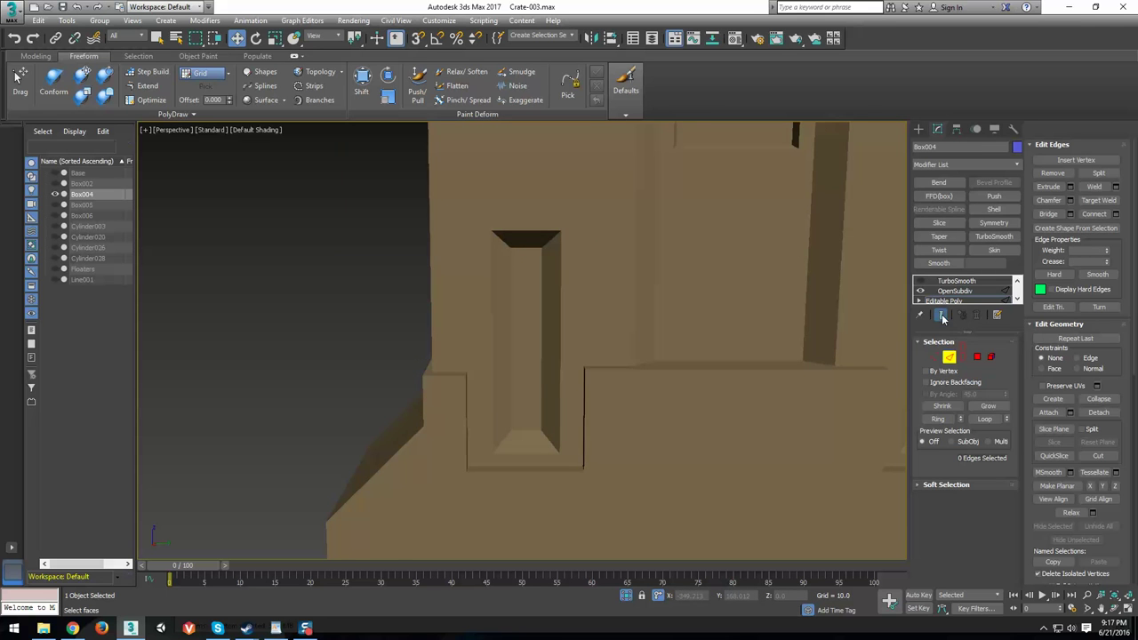
click(516, 247)
click(526, 247)
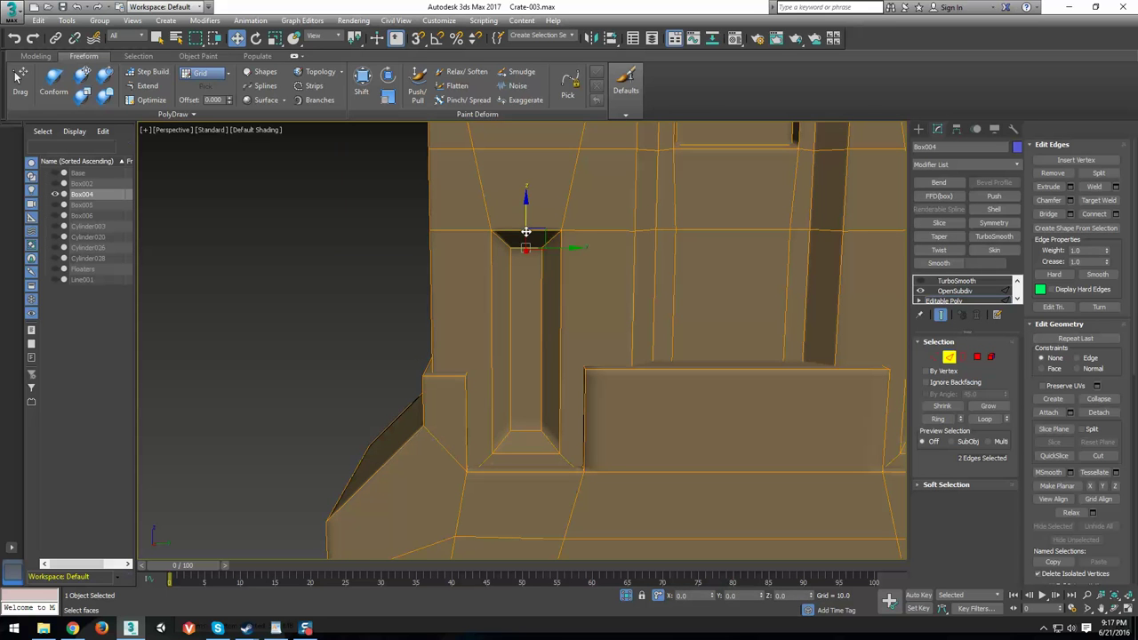
alt+middle_drag(525, 232, 561, 318)
ctrl+click(572, 287)
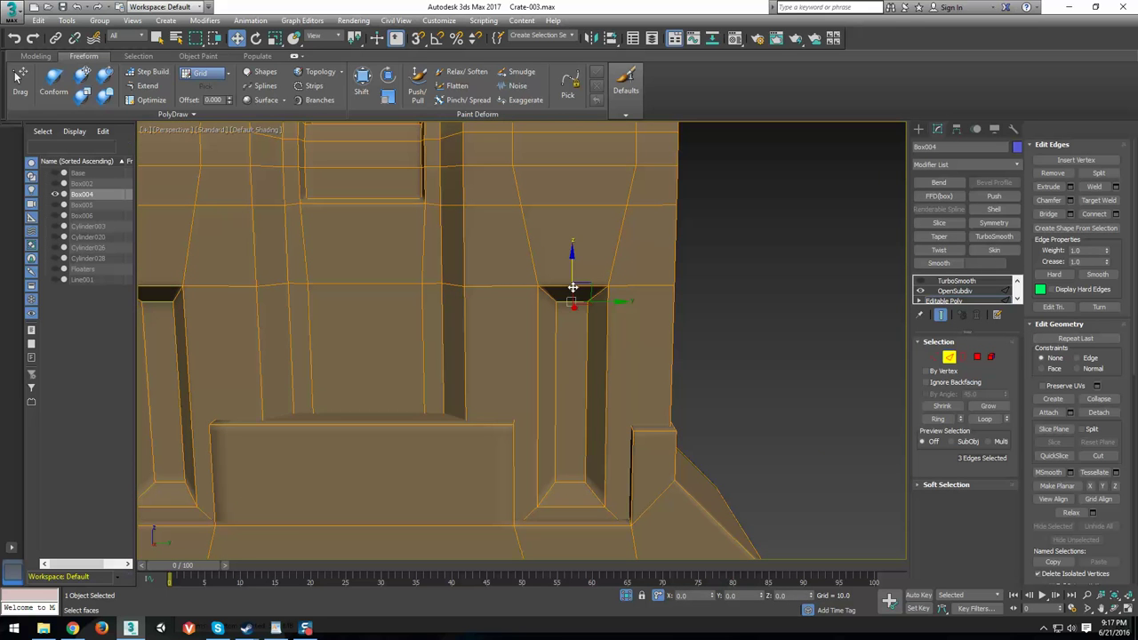
click(1102, 265)
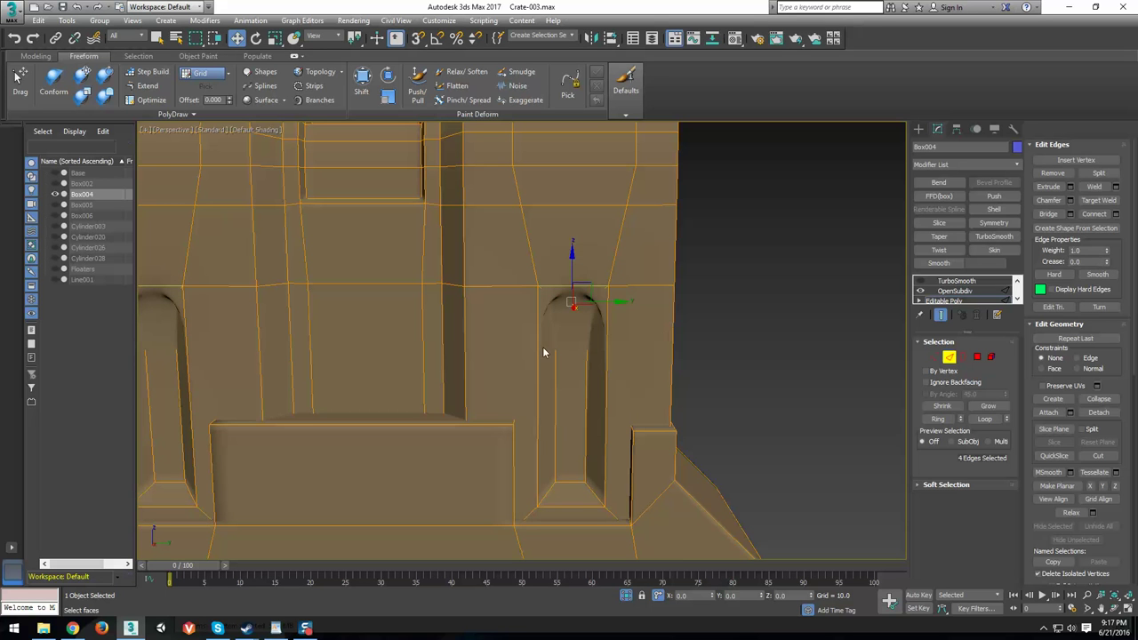
Select the corner edges at the rounded tops of both vertical slots on Box004's end and remove their crease.
middle_drag(532, 363, 599, 384)
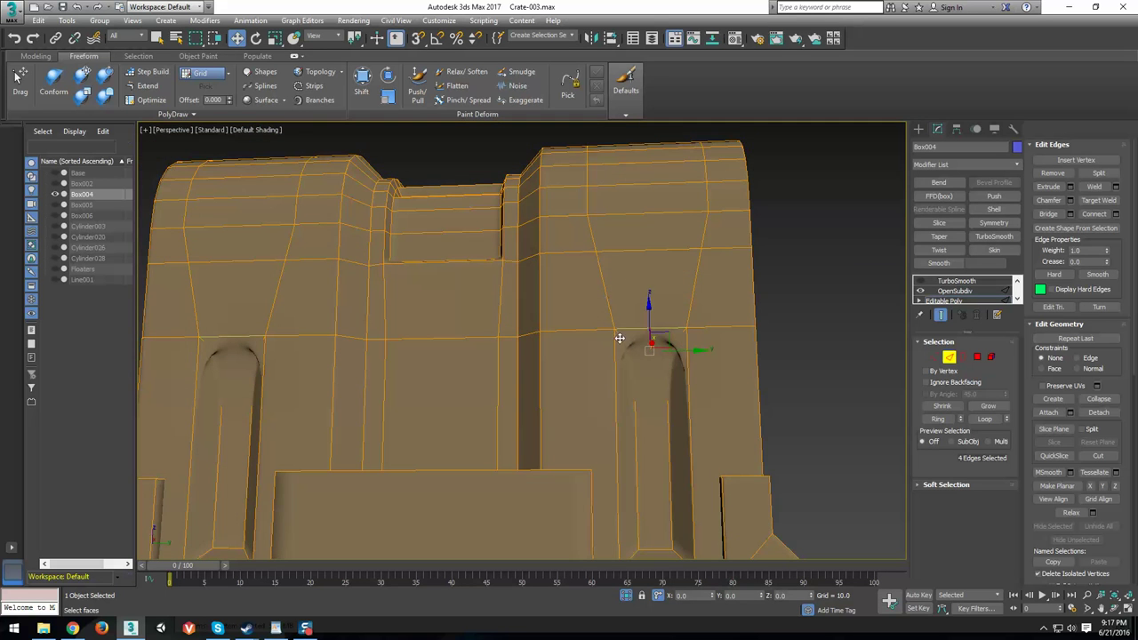
click(619, 337)
alt+middle_drag(678, 399, 689, 373)
ctrl+click(680, 337)
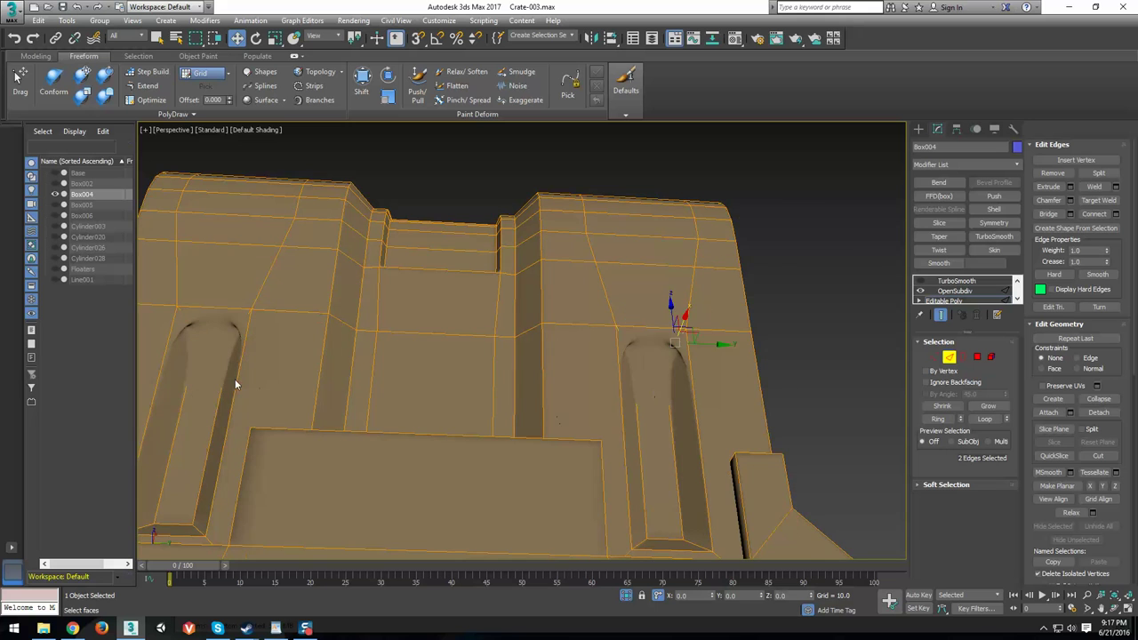
alt+middle_drag(236, 384, 326, 342)
click(333, 332)
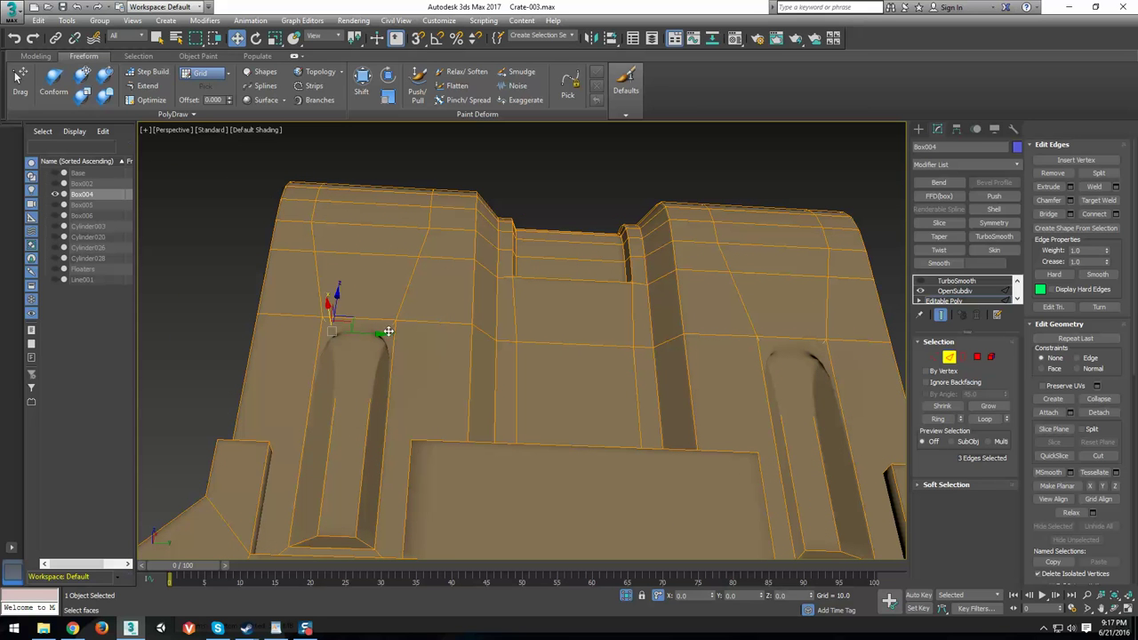
ctrl+click(389, 331)
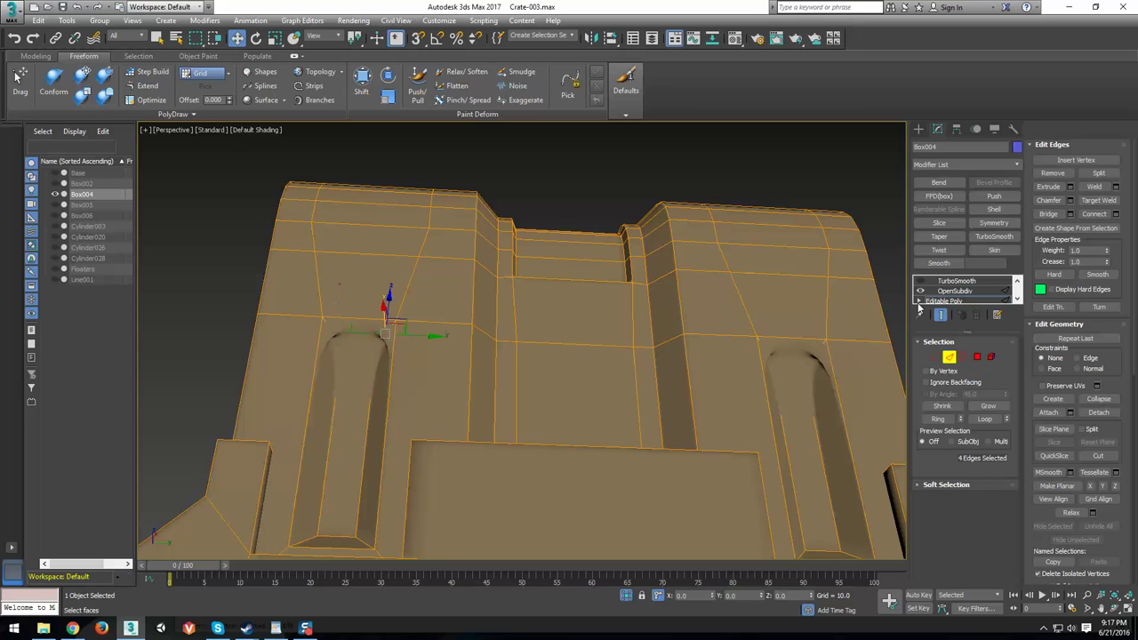
right_click(1107, 265)
alt+middle_drag(643, 354, 482, 383)
click(949, 359)
scroll(634, 388, down, 3)
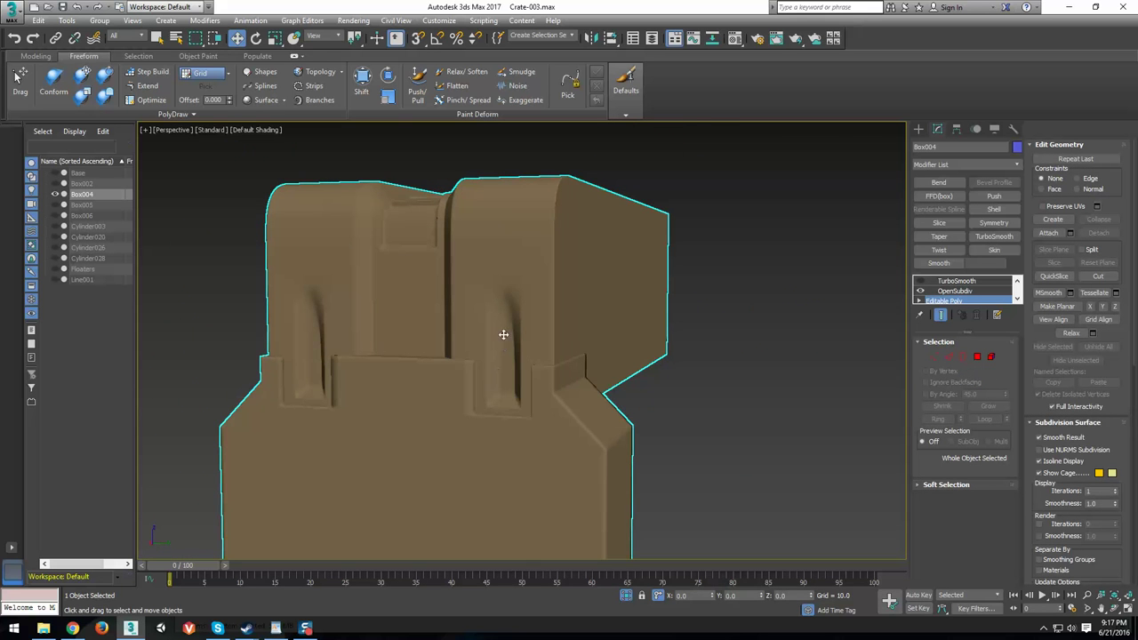
Select the horizontal top edge of each vertical slot on Box004's end and set the crease to 0.
alt+middle_drag(501, 259, 616, 236)
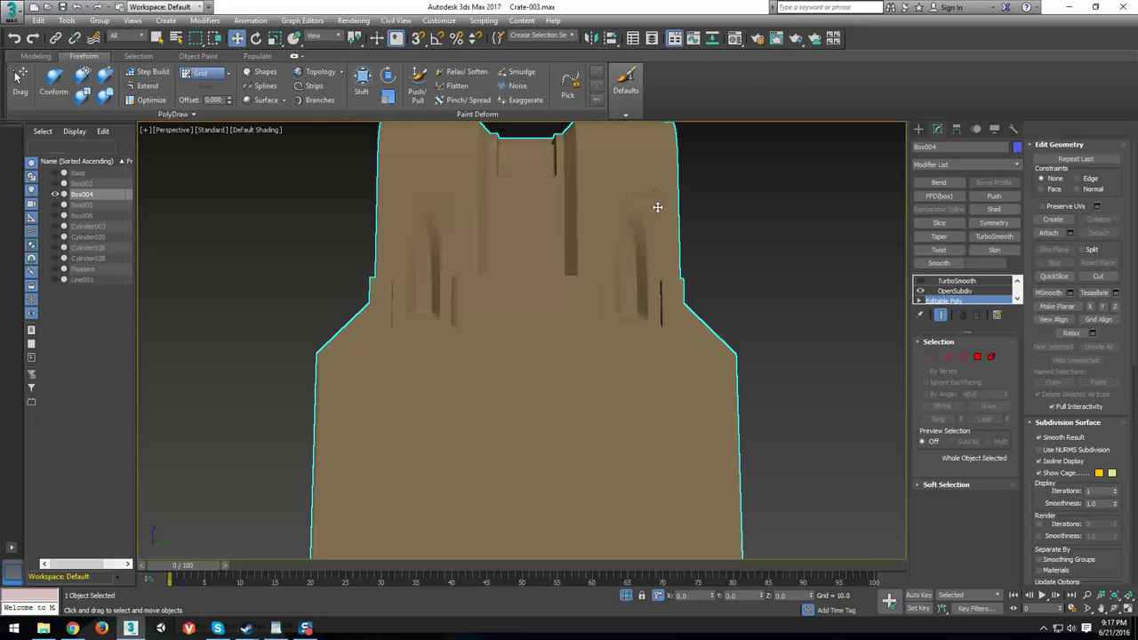
middle_drag(637, 330, 646, 416)
scroll(649, 416, up, 5)
click(949, 357)
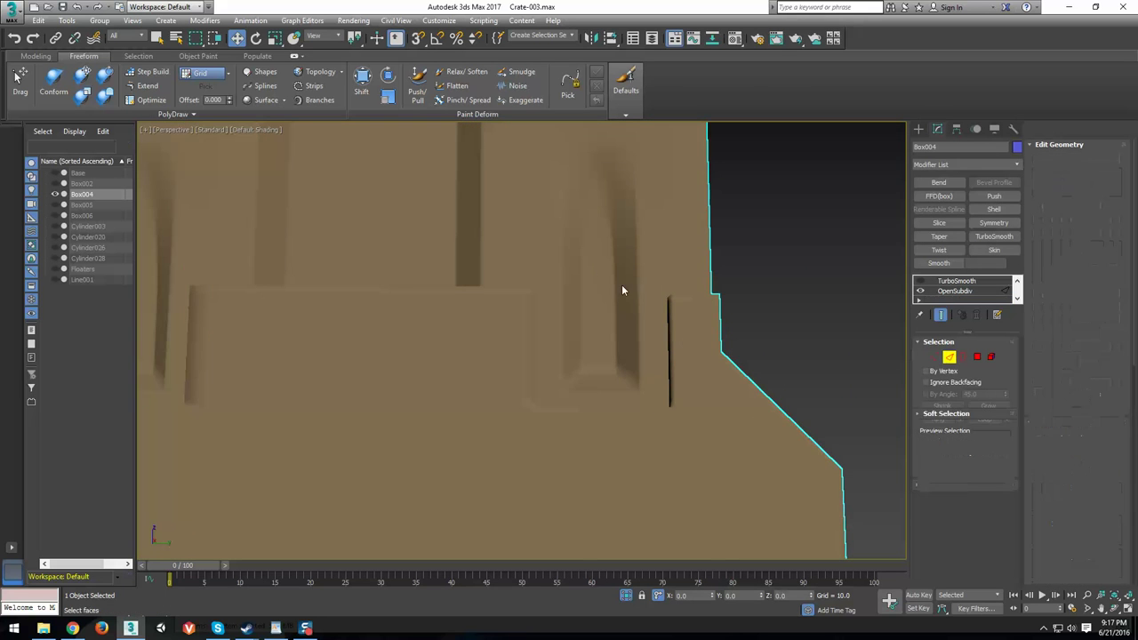
middle_drag(657, 262, 667, 279)
click(632, 167)
click(625, 160)
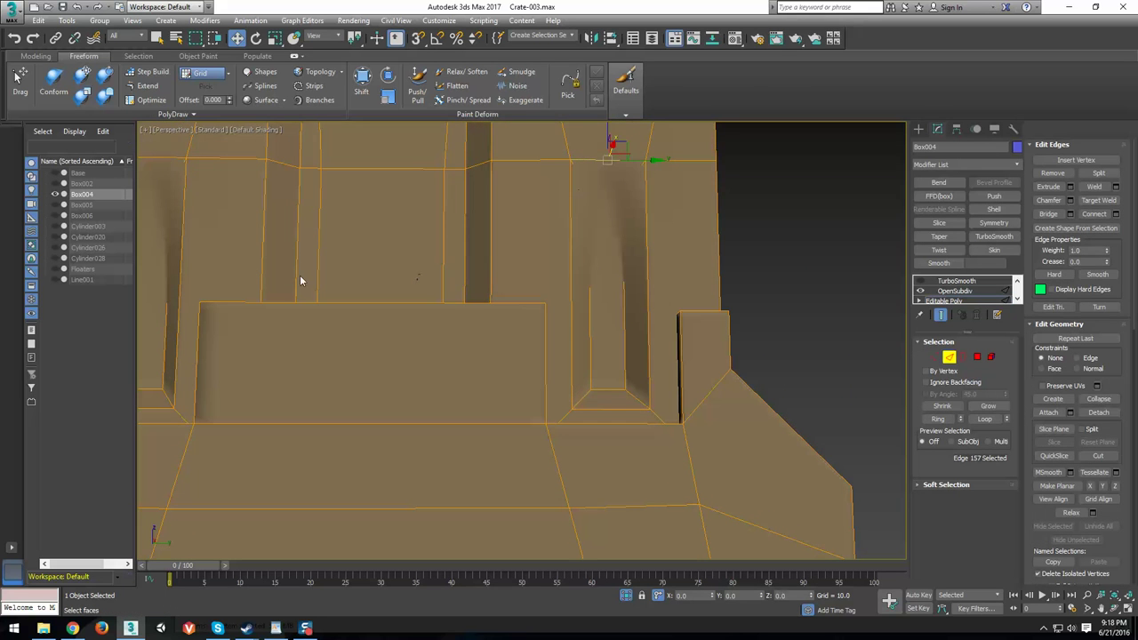
alt+middle_drag(299, 279, 443, 178)
click(398, 166)
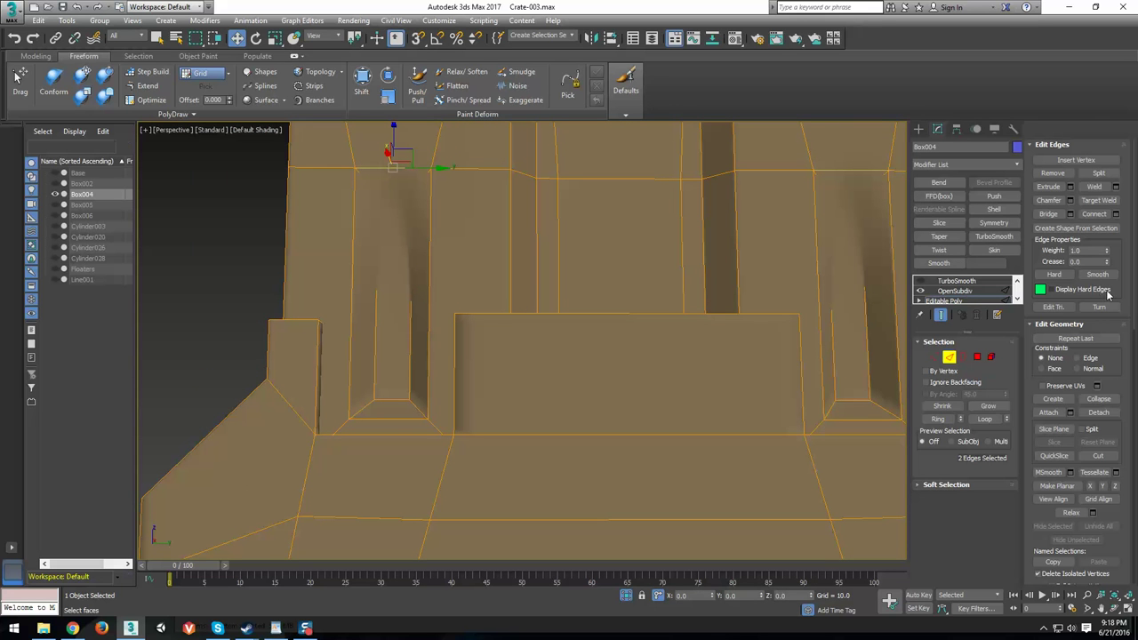
drag(1084, 107, 1073, 76)
Select the cross edge at the front lip of the stepped recess in Box004's central channel and set its crease to 0.
alt+middle_drag(460, 241, 390, 190)
alt+middle_drag(524, 261, 467, 333)
scroll(551, 300, down, 5)
scroll(509, 332, up, 5)
scroll(468, 330, up, 3)
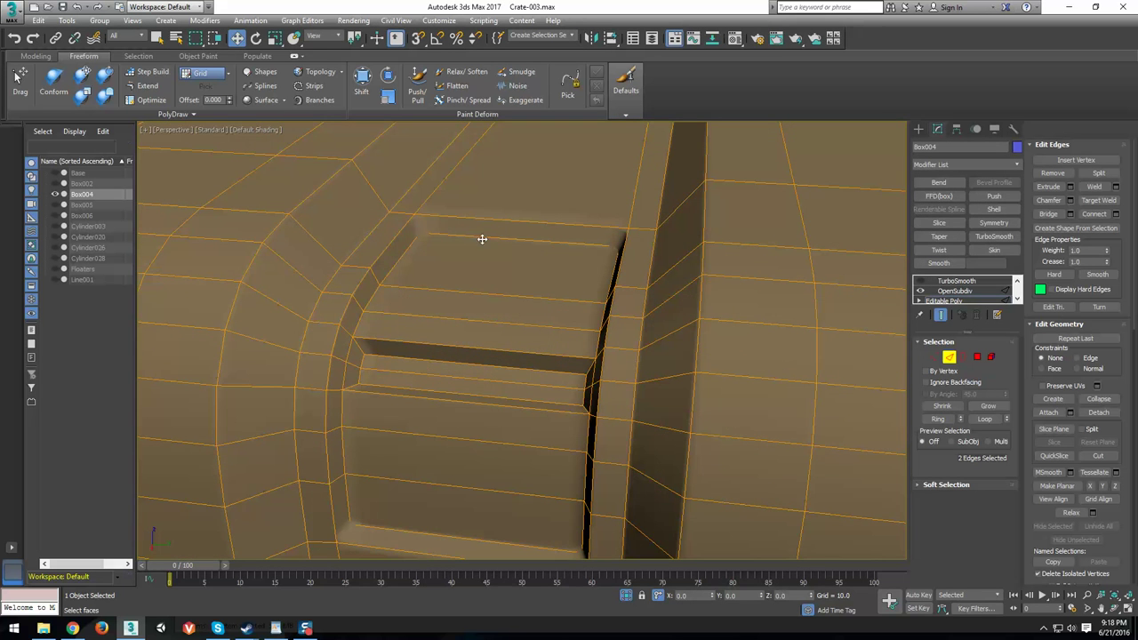
click(482, 239)
click(426, 344)
click(391, 393)
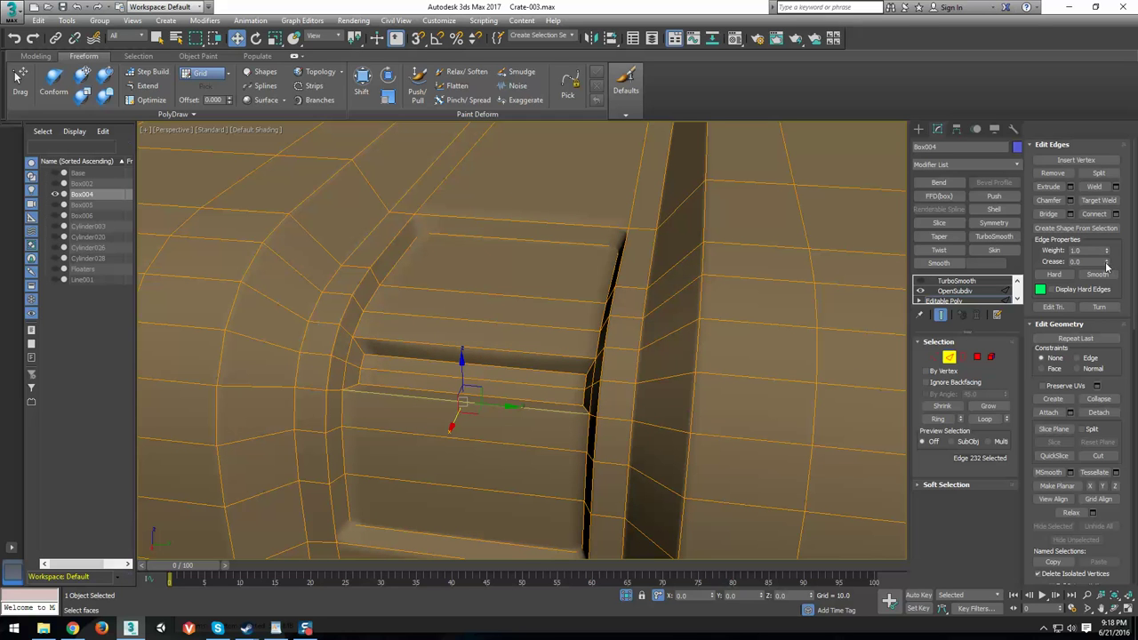
alt+middle_drag(421, 460, 371, 437)
Check the crease of the edges beside the stepped recess and of the edge loops running along both sides of the channel.
click(365, 332)
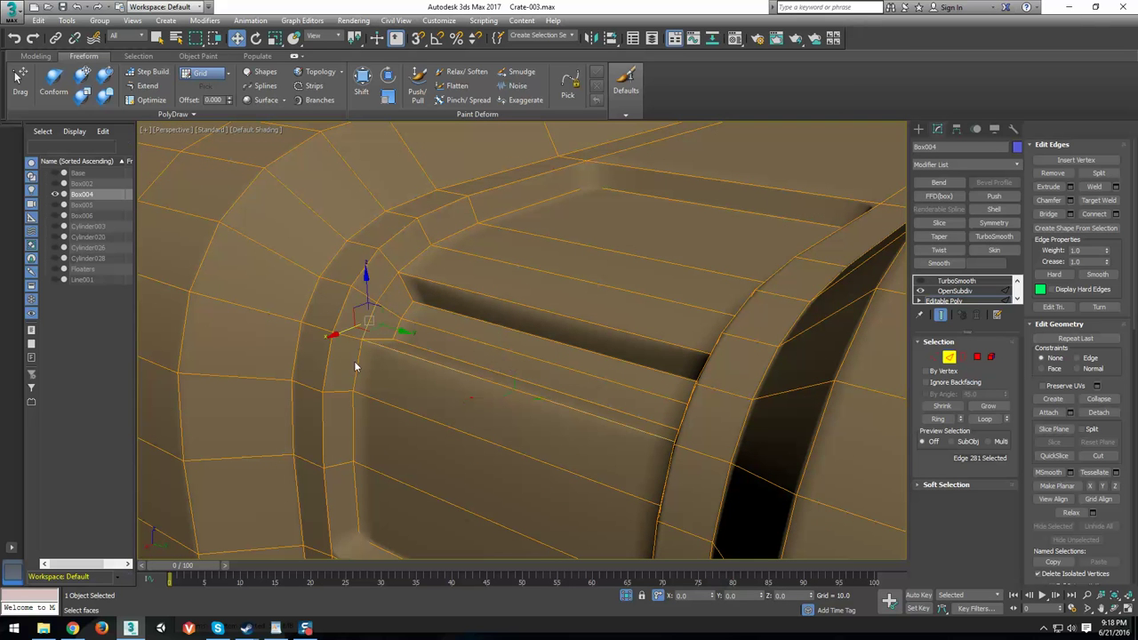
click(359, 367)
double_click(382, 244)
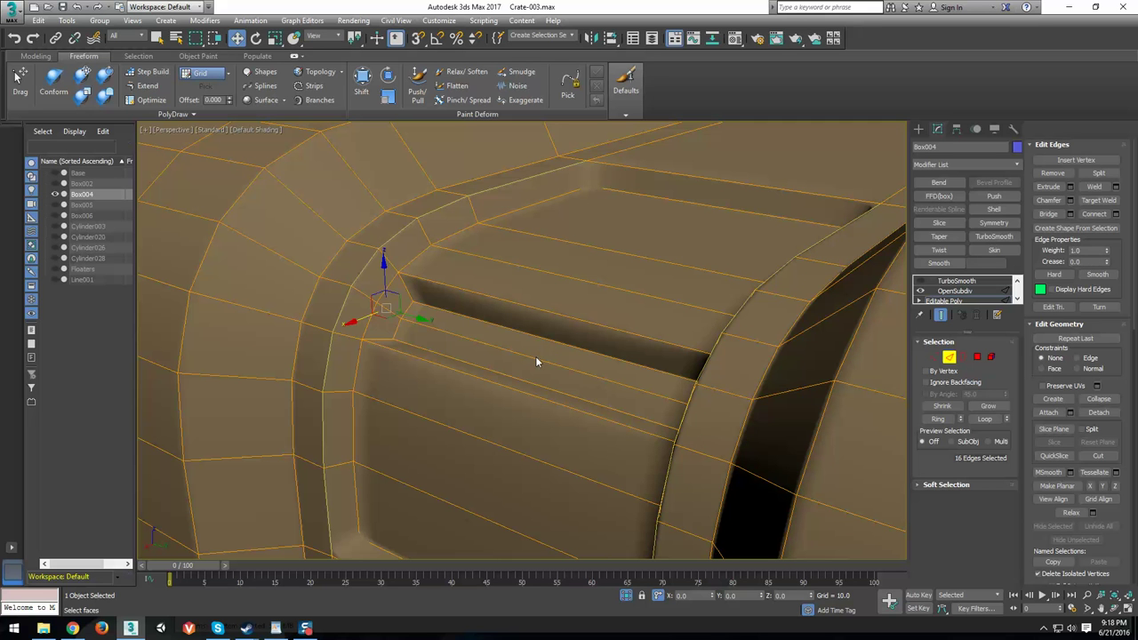
mouse_move(536, 361)
alt+middle_down()
mouse_move(513, 386)
mouse_move(551, 356)
alt+middle_up()
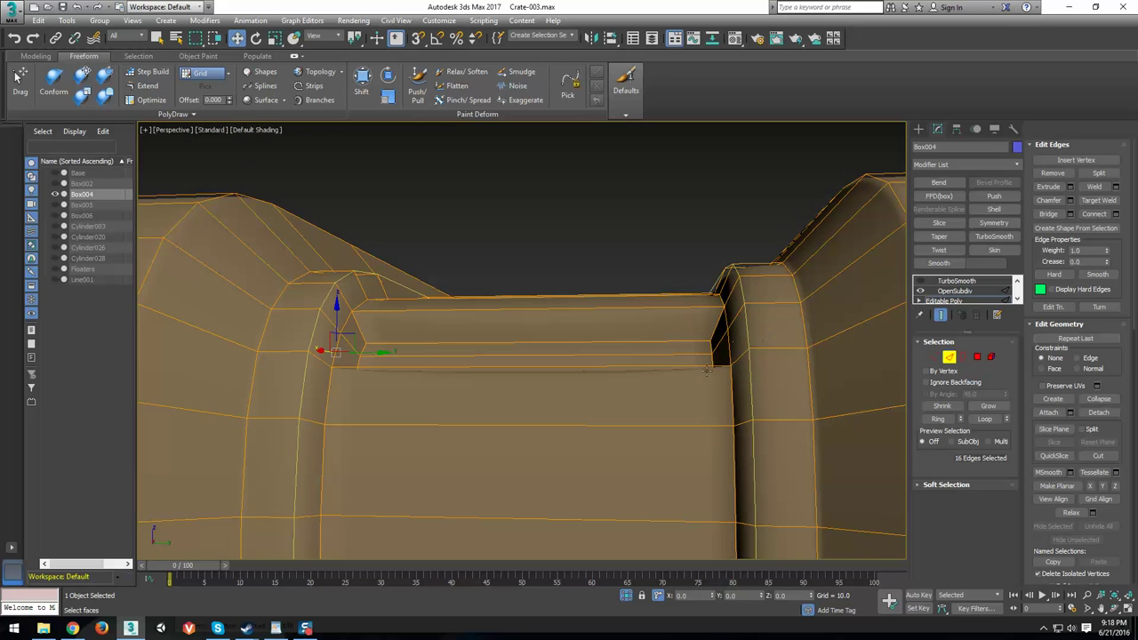
Leave edge editing and examine Box004's smoothed channel and the large pocket, including the shading at the base of its rounded ramp.
click(948, 357)
alt+middle_drag(711, 317, 633, 346)
middle_drag(632, 347, 643, 110)
middle_drag(642, 440, 619, 289)
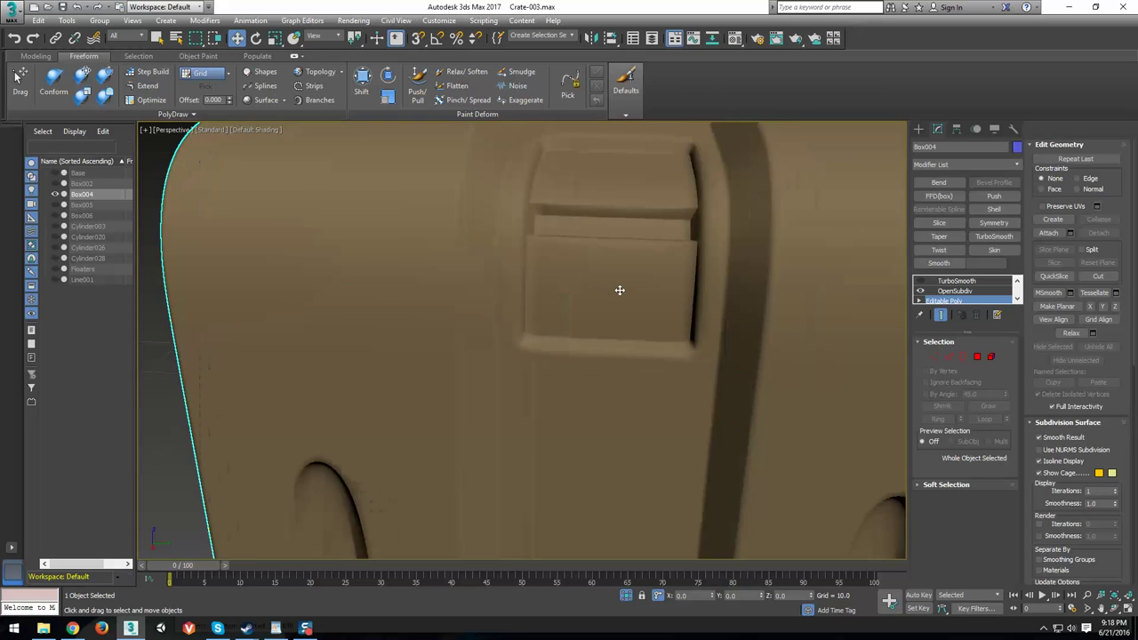
scroll(619, 290, down, 4)
alt+middle_drag(729, 294, 472, 401)
scroll(542, 435, up, 3)
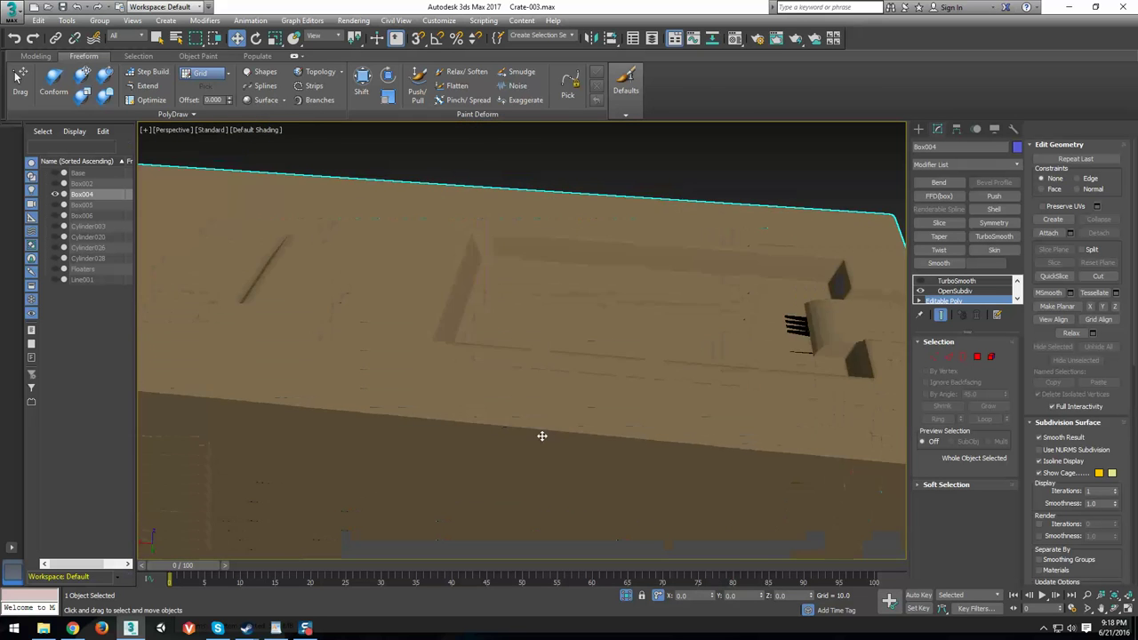
alt+middle_drag(542, 436, 587, 484)
middle_drag(774, 418, 531, 419)
alt+middle_drag(460, 444, 563, 426)
scroll(564, 427, up, 2)
key(F4)
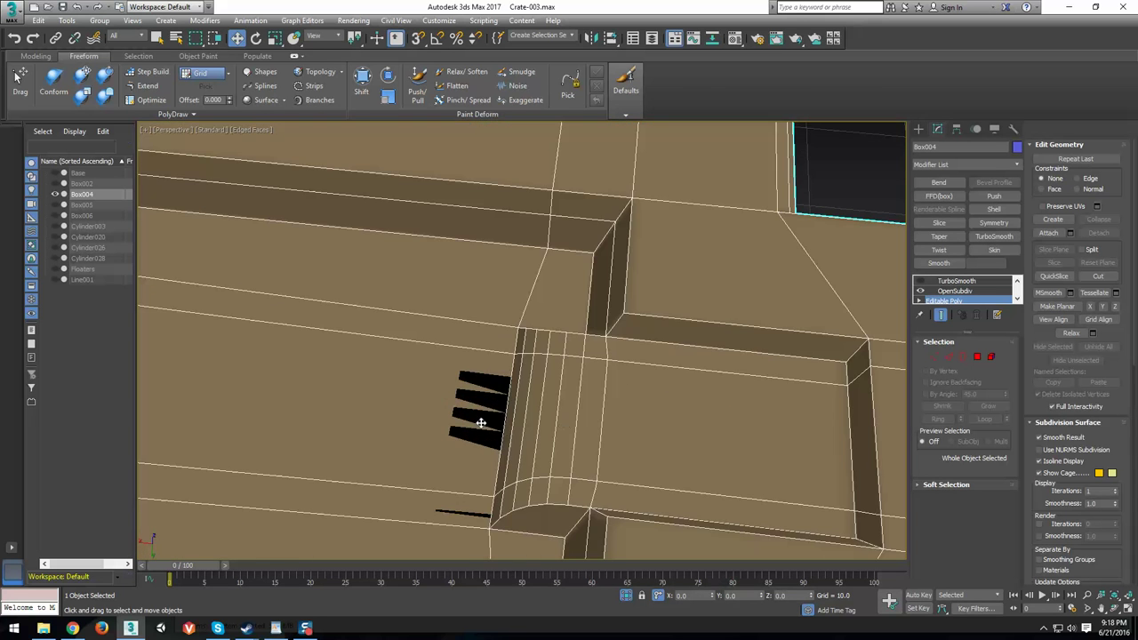
key(F4)
Repair the edges along the base of the rounded ramp in Box004's pocket to clear the black shading artifacts.
click(948, 356)
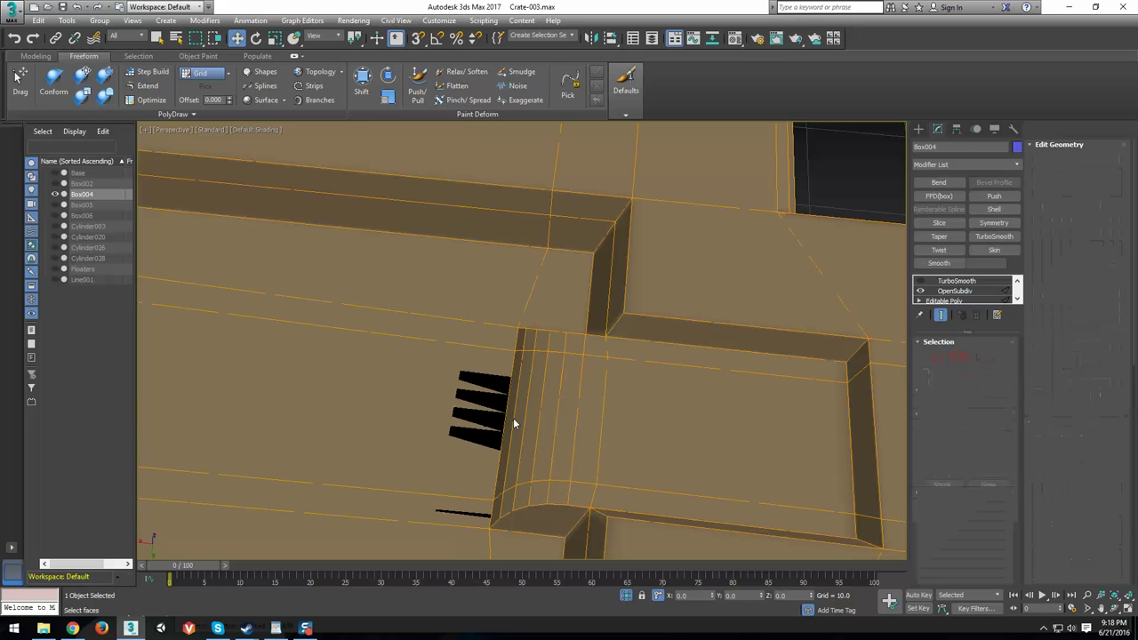
click(502, 417)
alt+middle_drag(502, 417, 591, 338)
drag(592, 338, 535, 339)
key(ctrl+z)
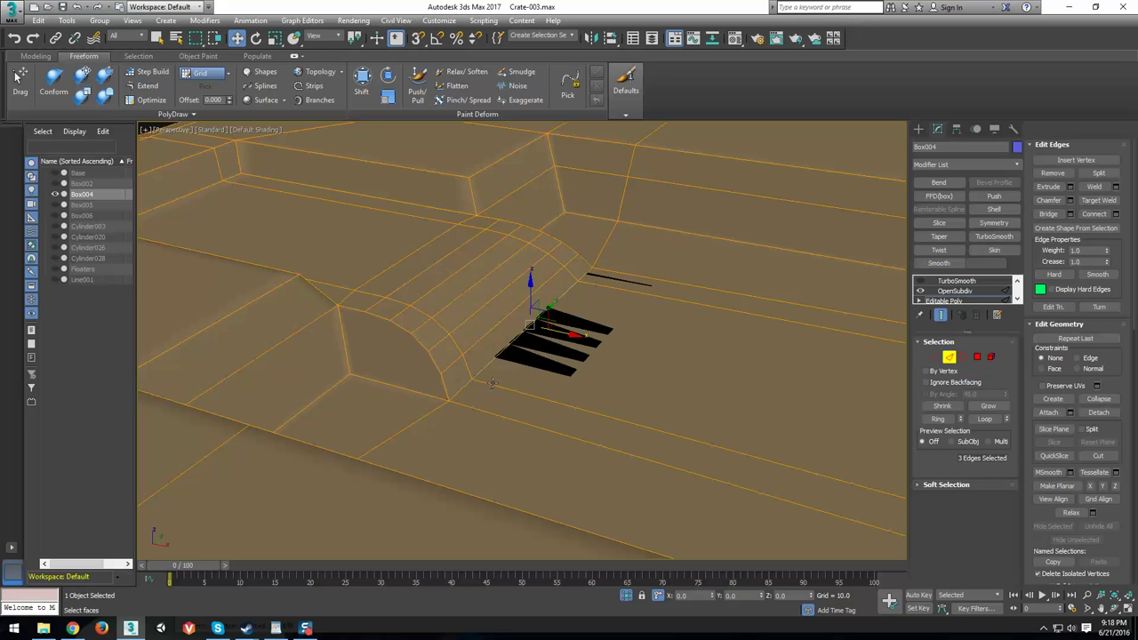
scroll(492, 383, up, 2)
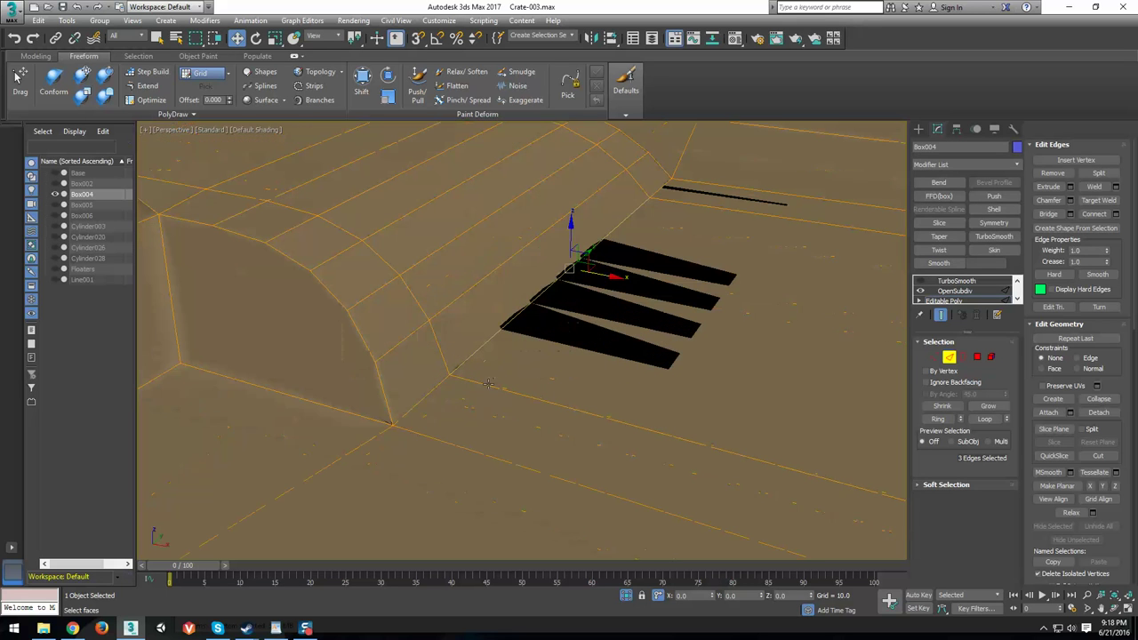
double_click(428, 392)
click(591, 272)
scroll(533, 366, down, 4)
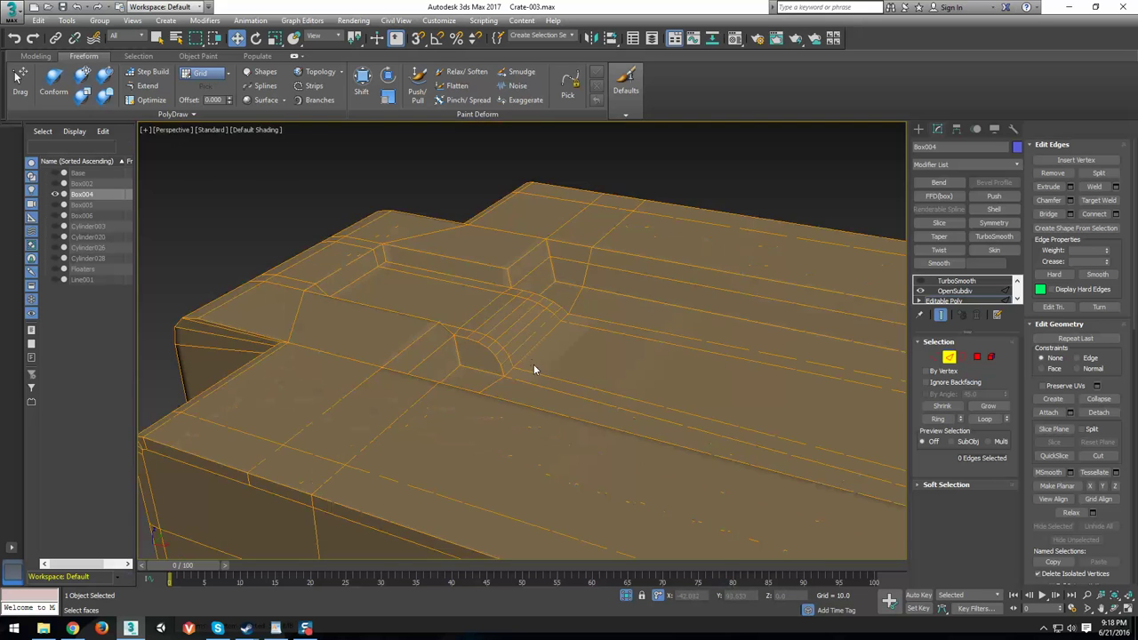
Show the edged faces and examine the edges around the rounded ramp and the narrow end of the pocket.
scroll(533, 365, up, 2)
alt+middle_drag(533, 363, 511, 483)
key(F4)
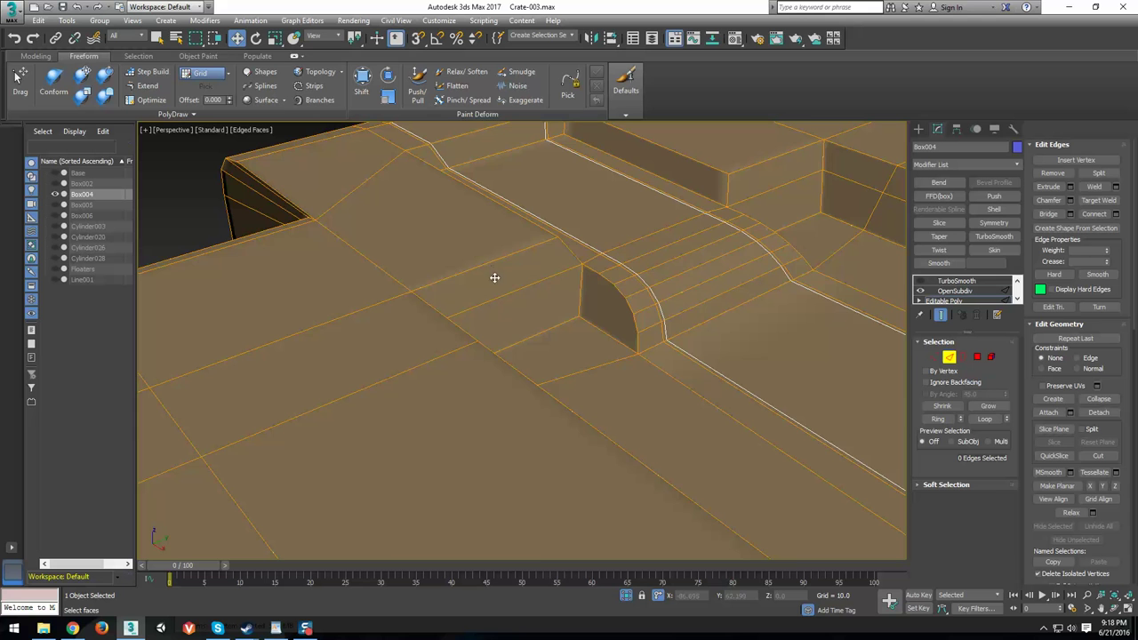
click(491, 358)
scroll(491, 358, down, 4)
alt+middle_drag(491, 358, 483, 291)
scroll(524, 364, up, 3)
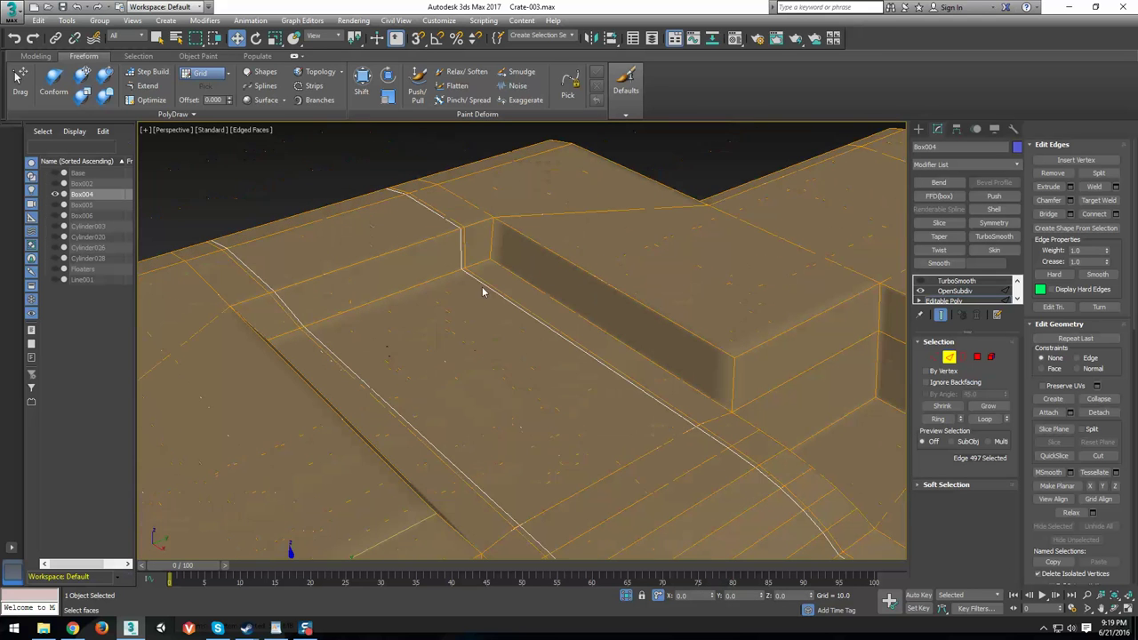
Select the four short edges across the end wall of the pocket's narrow section and lower their crease.
click(257, 298)
click(458, 240)
click(491, 240)
alt+middle_drag(487, 246, 500, 201)
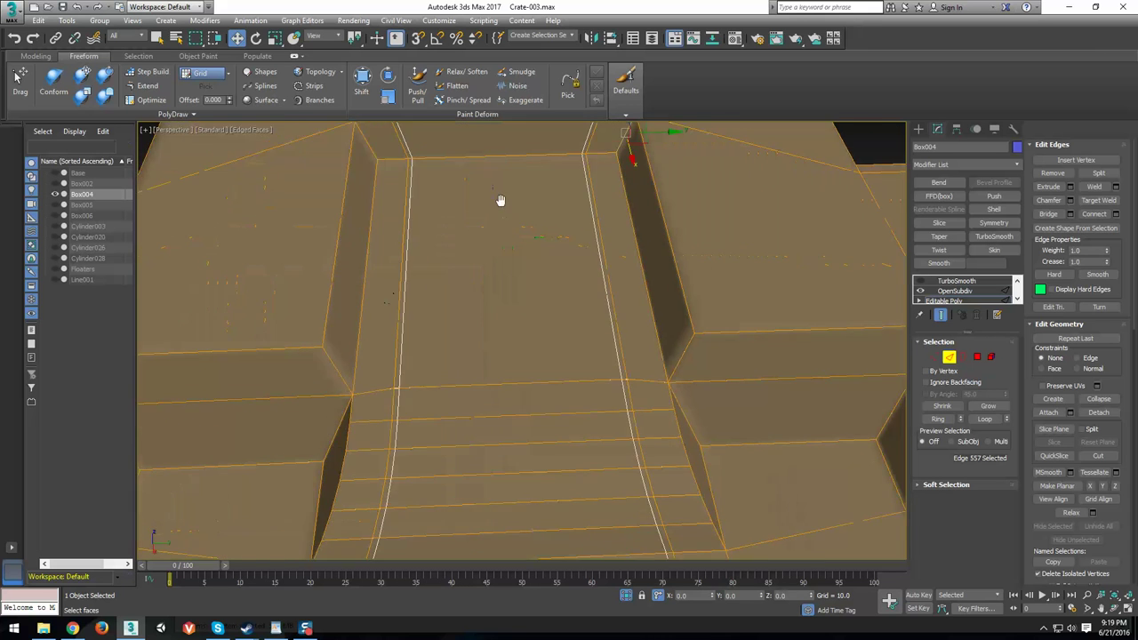
scroll(501, 201, down, 3)
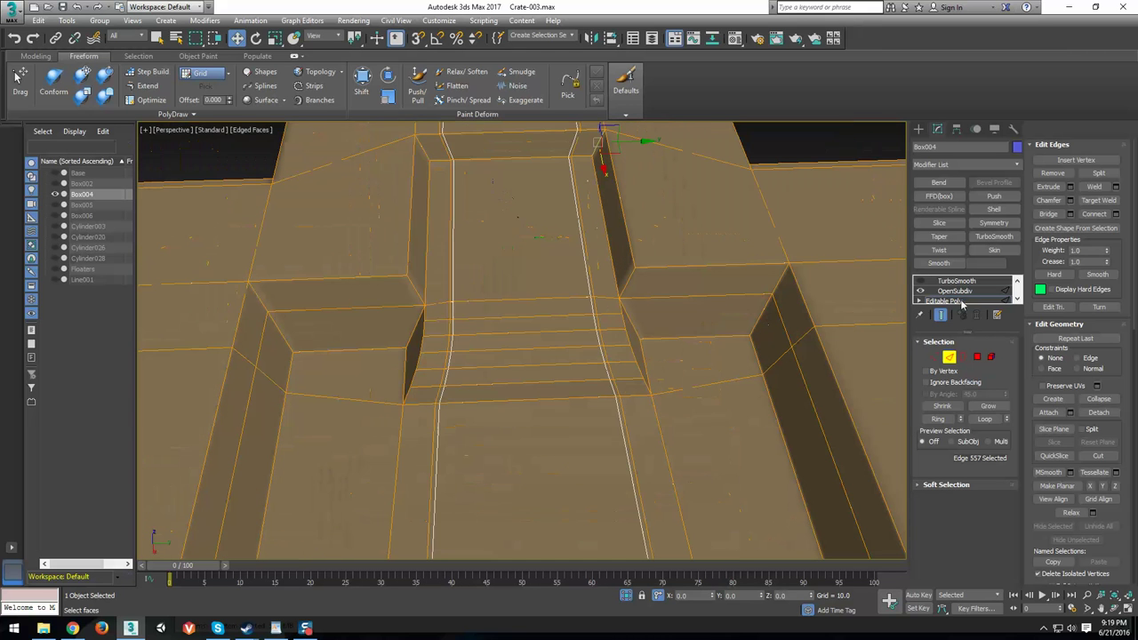
ctrl+click(424, 150)
ctrl+click(445, 146)
ctrl+click(575, 144)
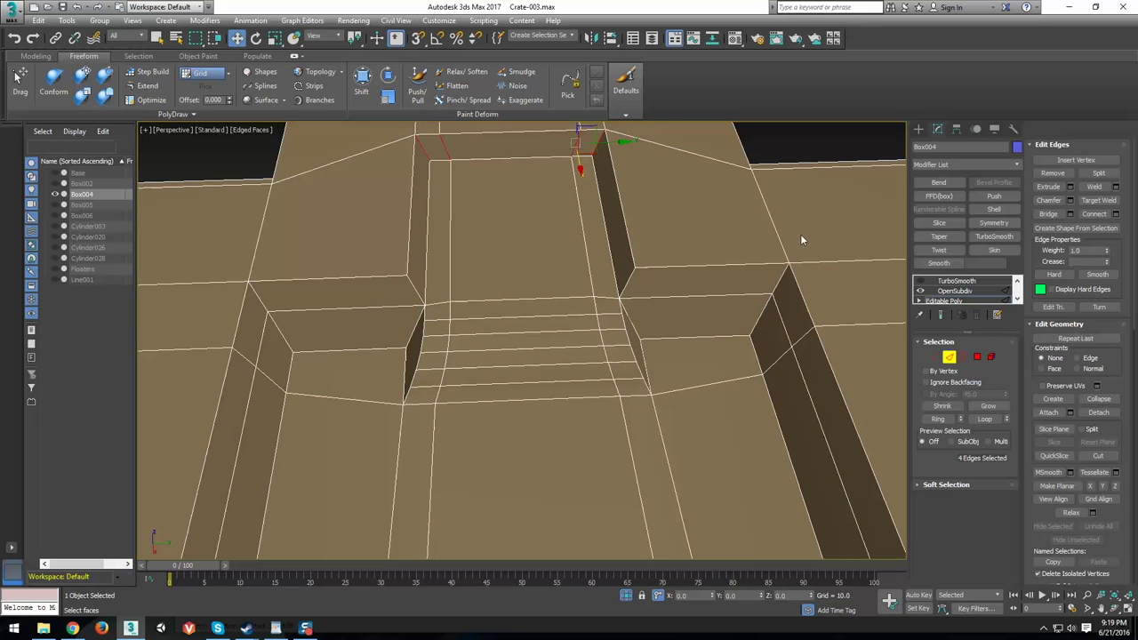
click(950, 356)
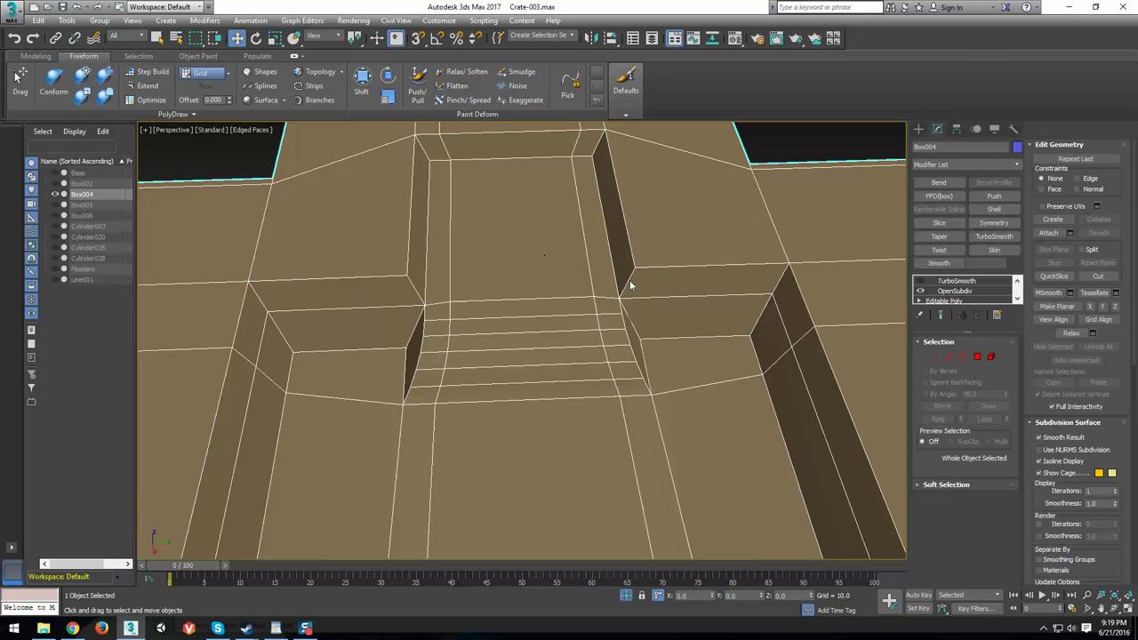
Hide the edged faces and examine the smoothed corners at the narrow end of the pocket.
key(F4)
middle_drag(576, 183, 538, 310)
scroll(544, 307, up, 4)
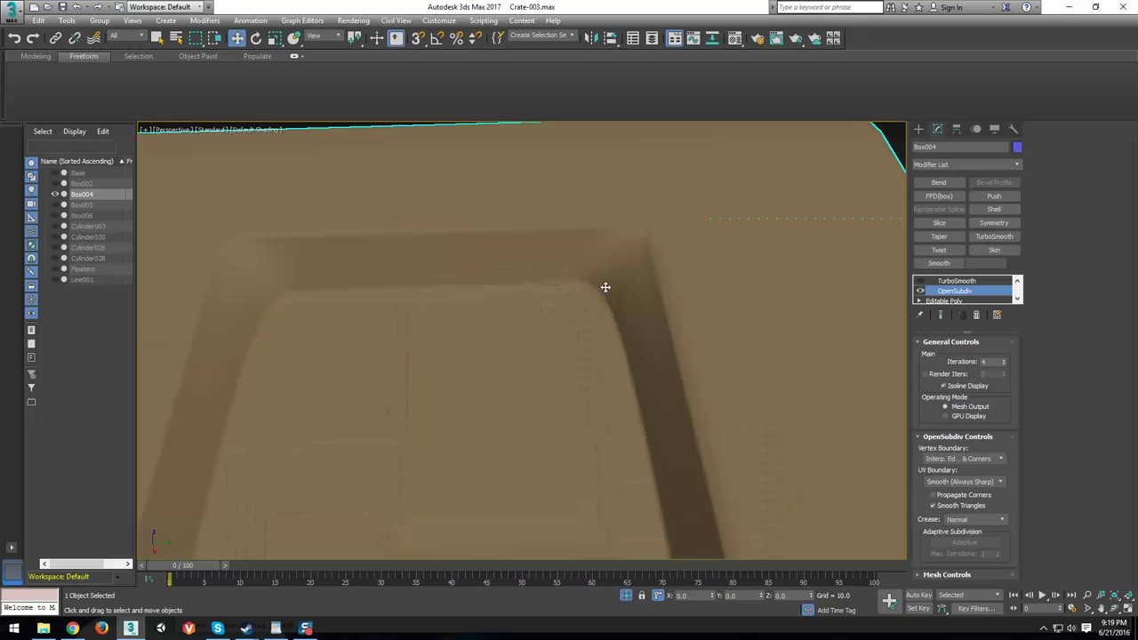
scroll(622, 266, down, 4)
scroll(716, 323, up, 5)
middle_drag(645, 293, 570, 292)
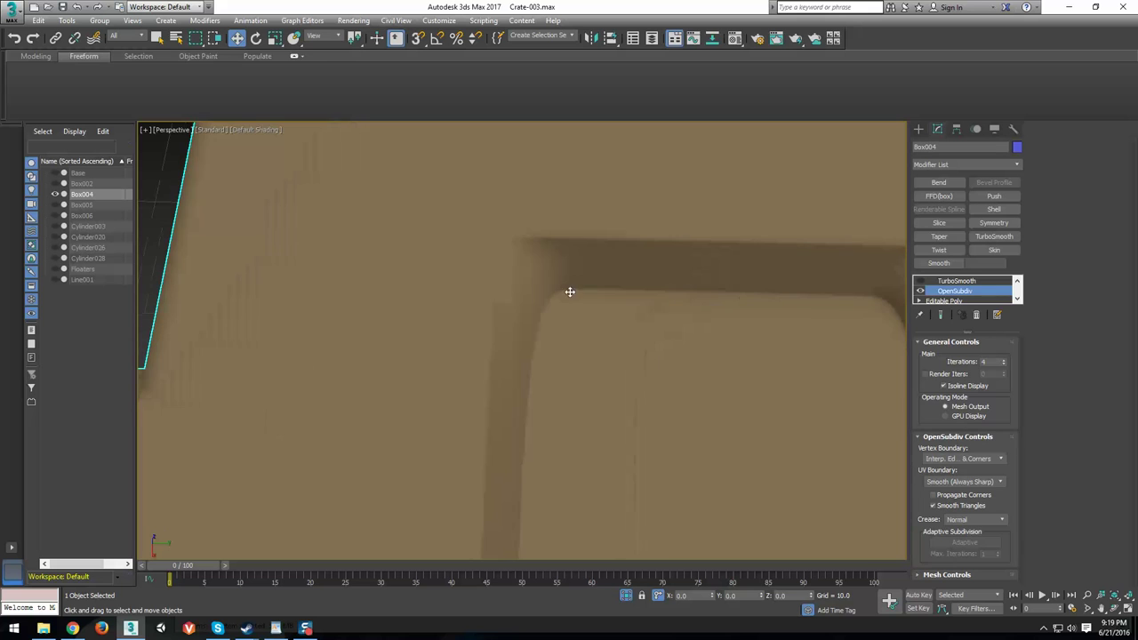
Compare the base mesh with the smoothed result at the pocket's corner with edged faces shown.
click(943, 301)
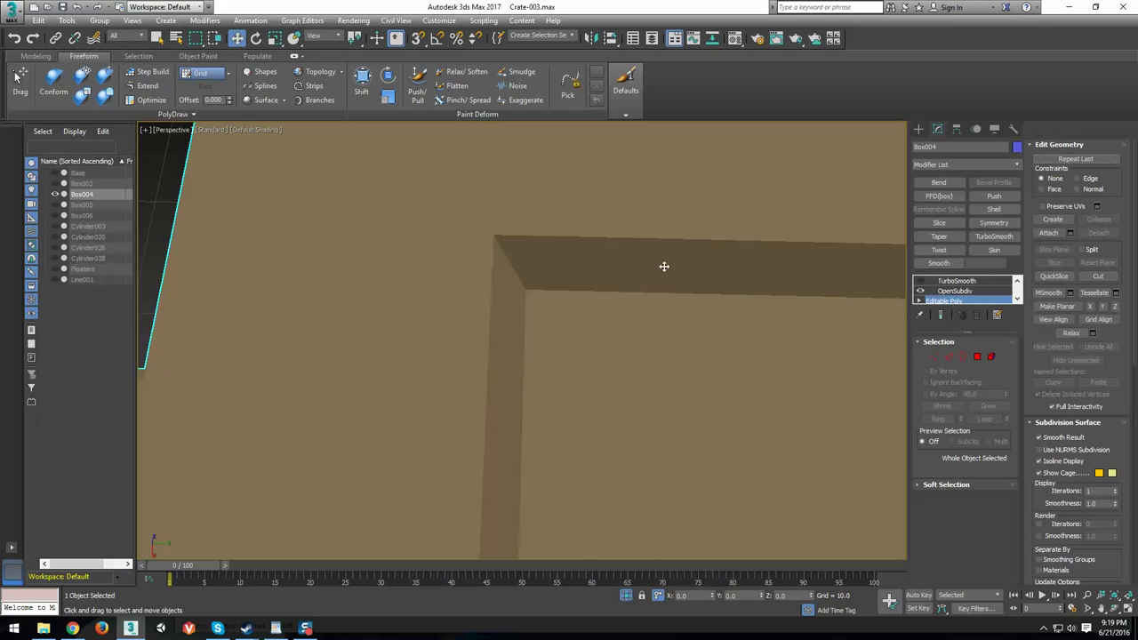
click(941, 315)
key(F4)
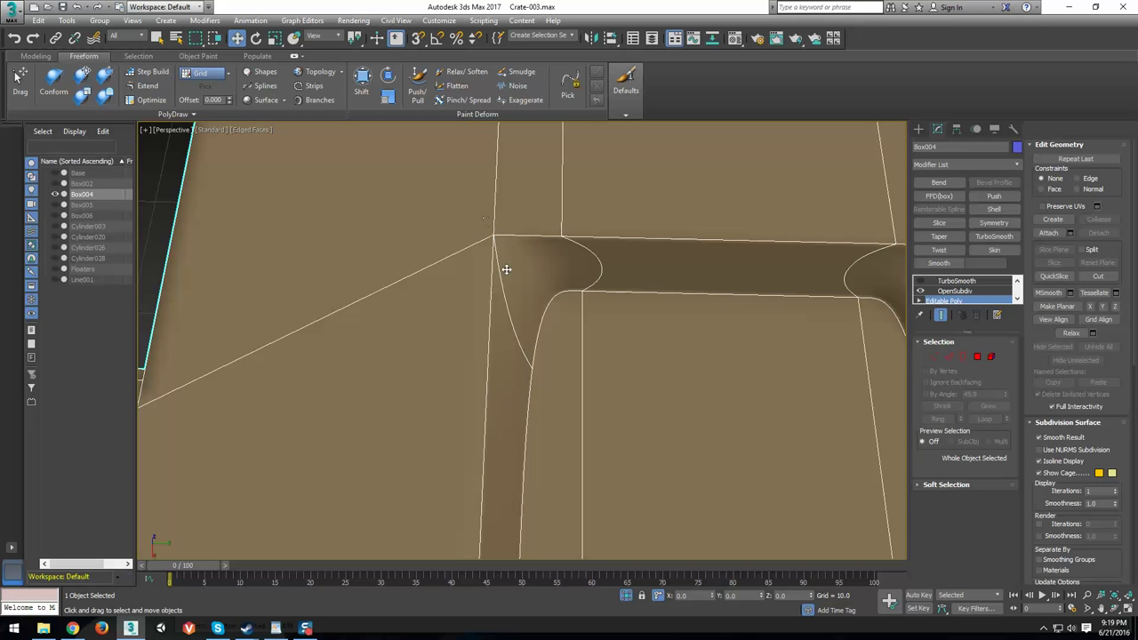
click(940, 315)
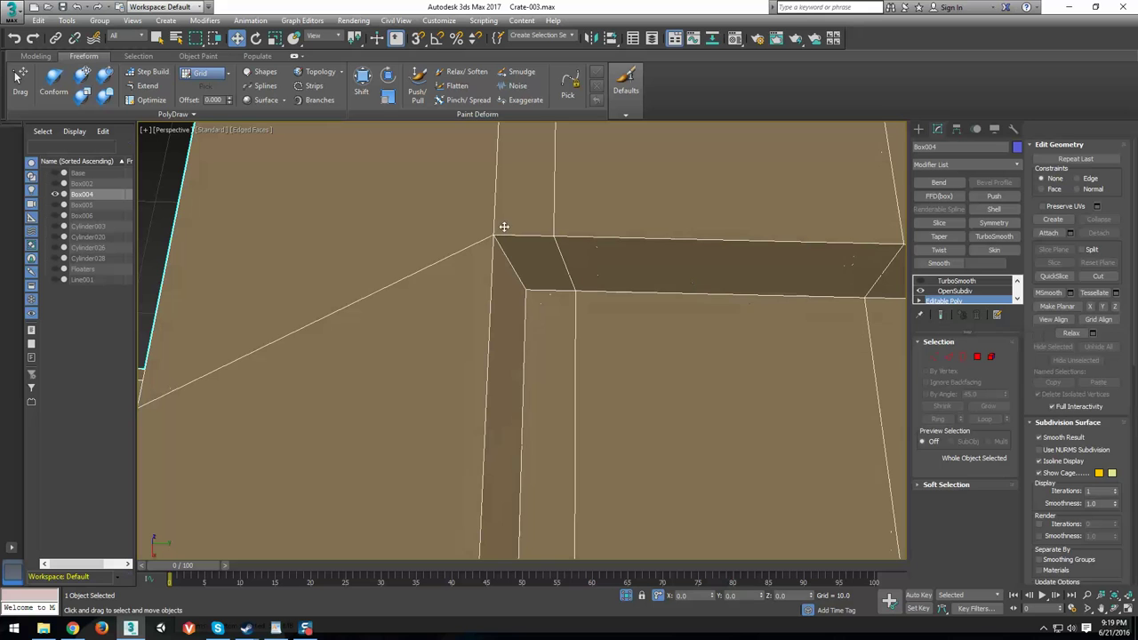
Pick out the diagonal and straight edges that meet the pocket's outer corners on Box004's base mesh.
click(948, 357)
click(483, 222)
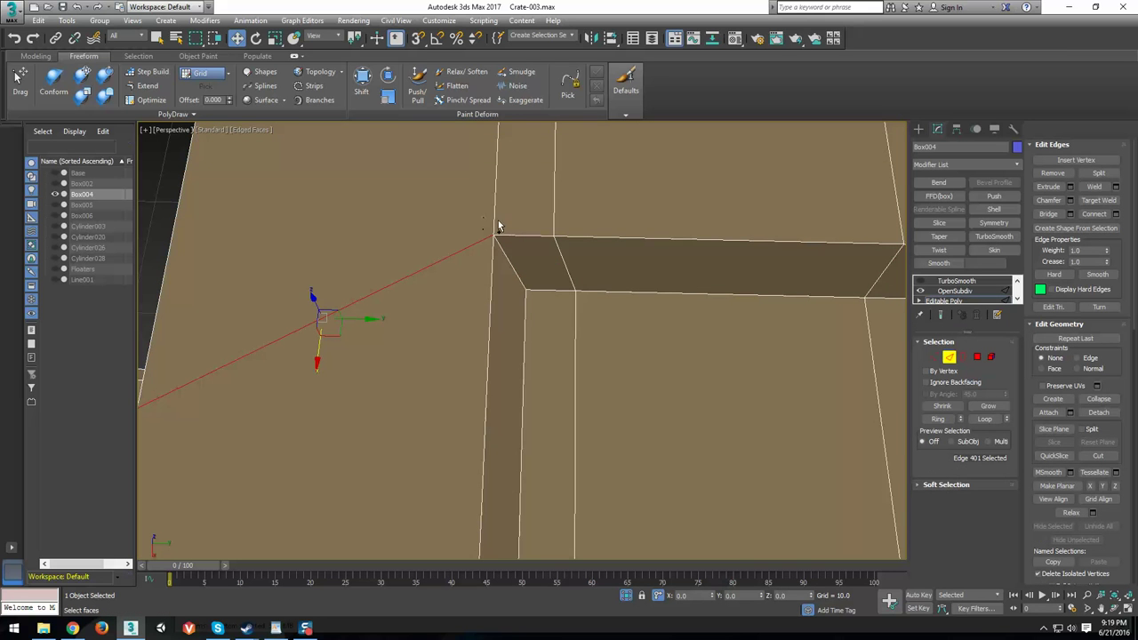
ctrl+click(496, 221)
middle_drag(785, 290, 401, 330)
ctrl+click(610, 305)
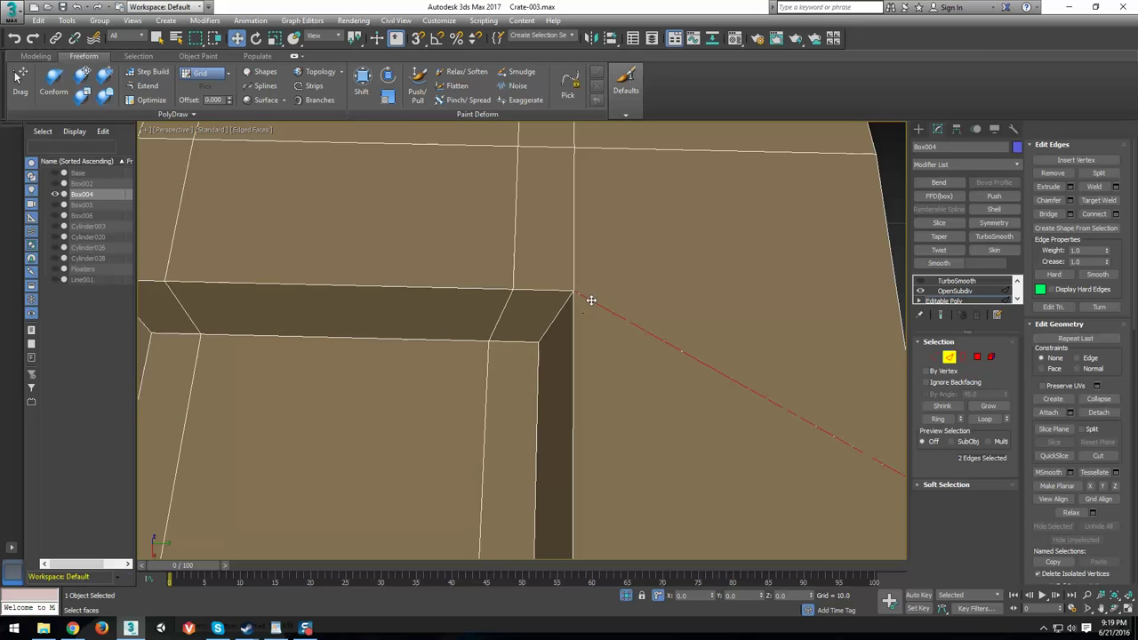
ctrl+click(573, 272)
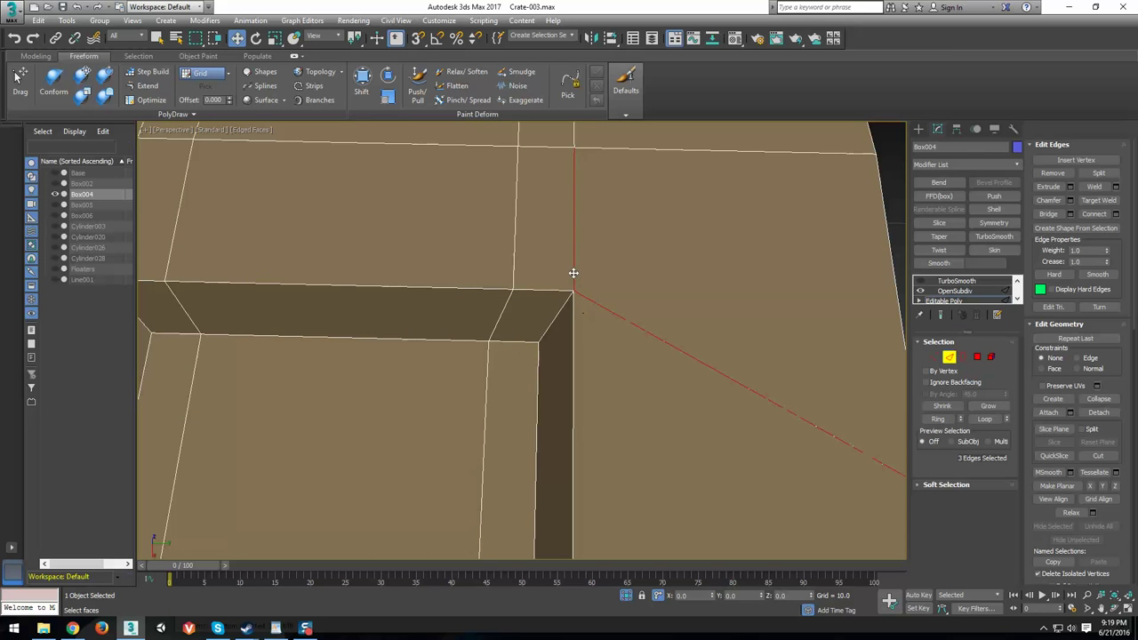
click(949, 356)
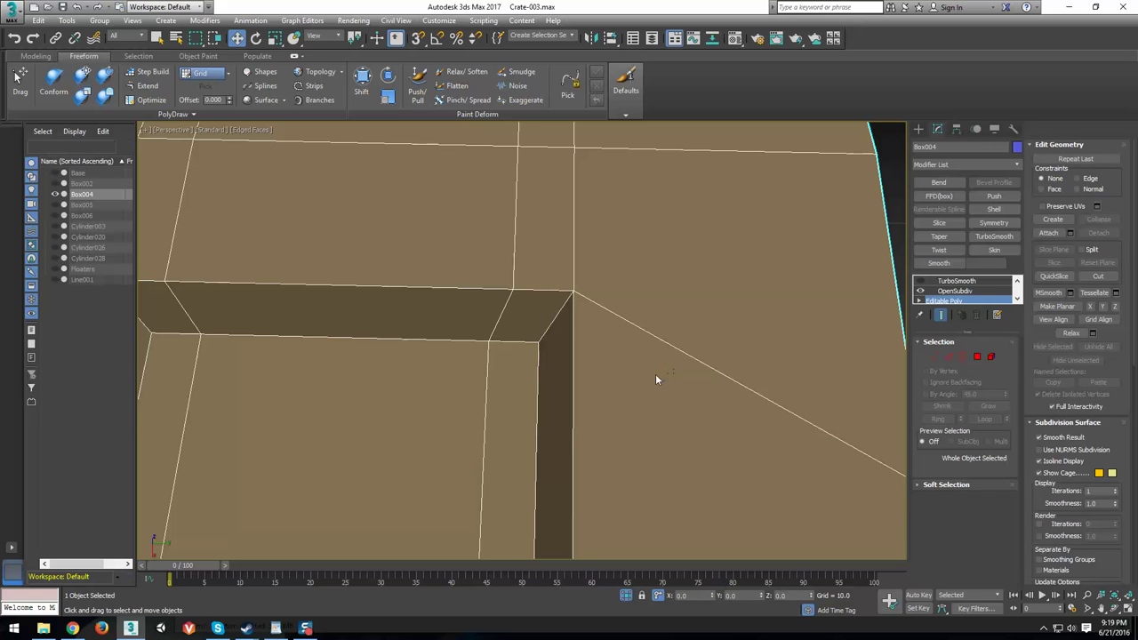
Hide the edged faces and examine the pocket and the overall smoothed shape of Box004 from several angles.
scroll(613, 364, down, 6)
key(F4)
scroll(564, 384, up, 8)
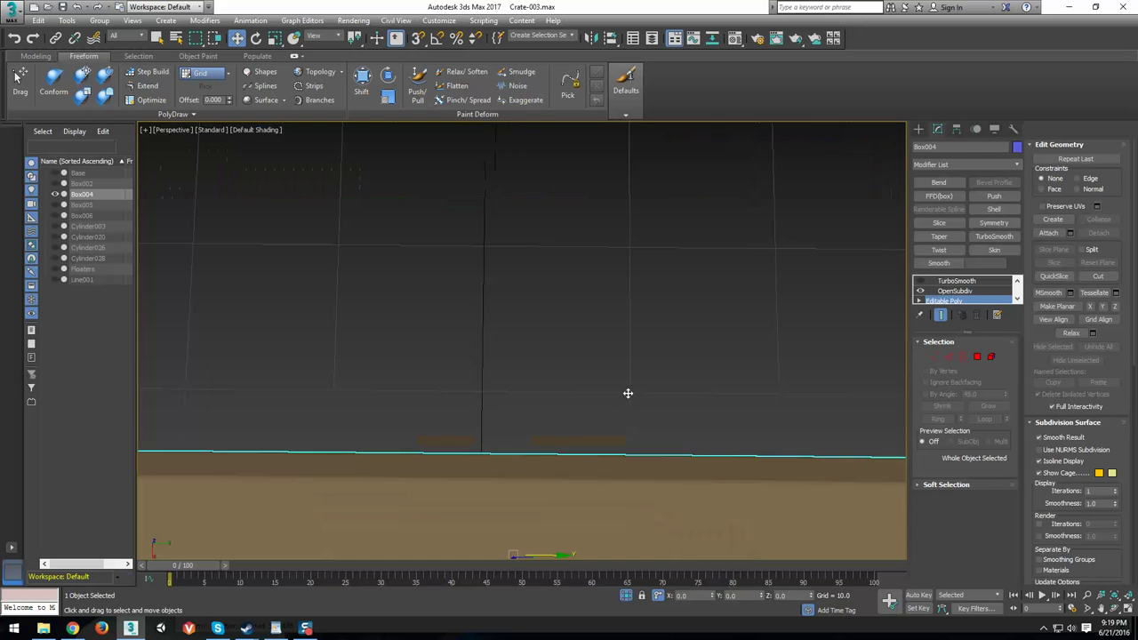
middle_drag(626, 452, 581, 198)
scroll(649, 290, down, 5)
alt+middle_drag(670, 320, 549, 332)
scroll(550, 332, up, 3)
click(948, 356)
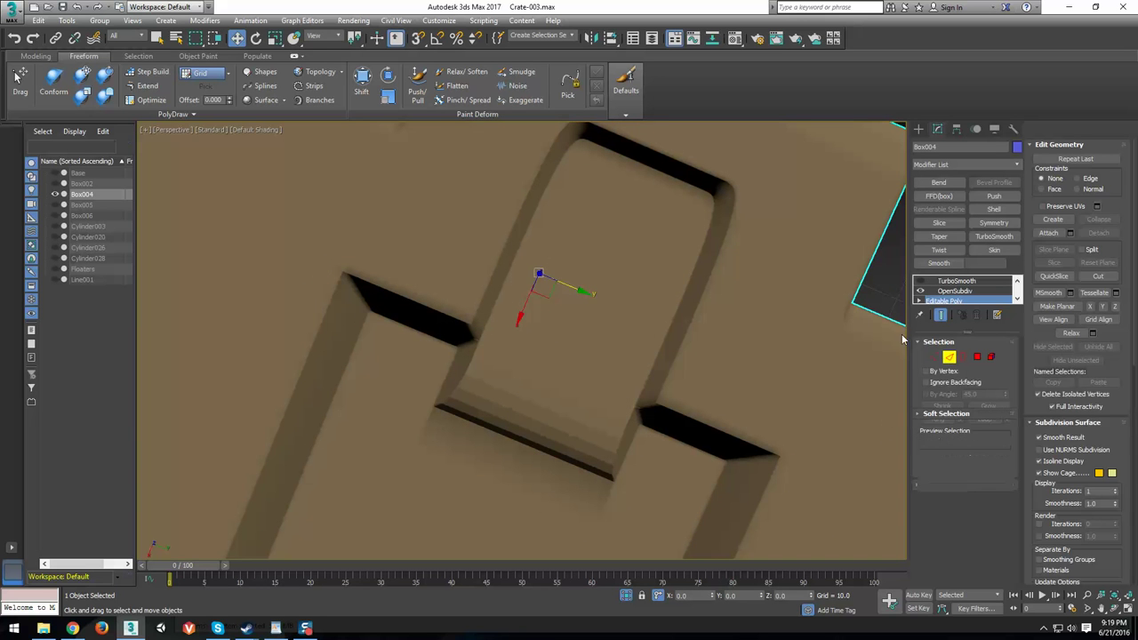
scroll(643, 270, down, 6)
alt+middle_drag(617, 282, 610, 238)
click(949, 357)
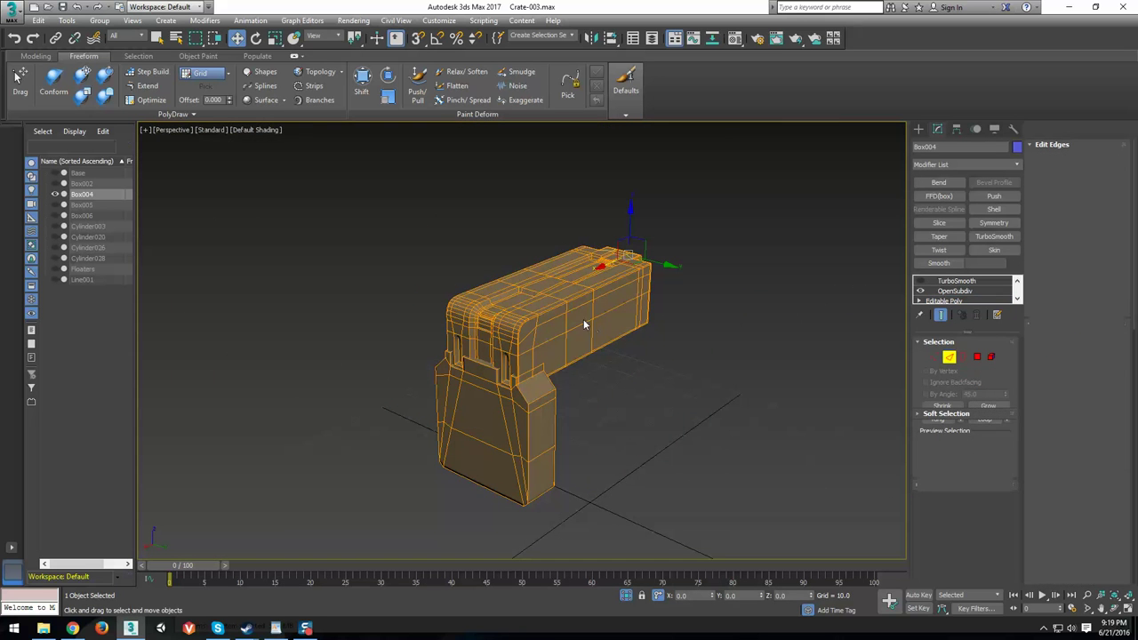
scroll(595, 320, up, 5)
scroll(548, 309, down, 2)
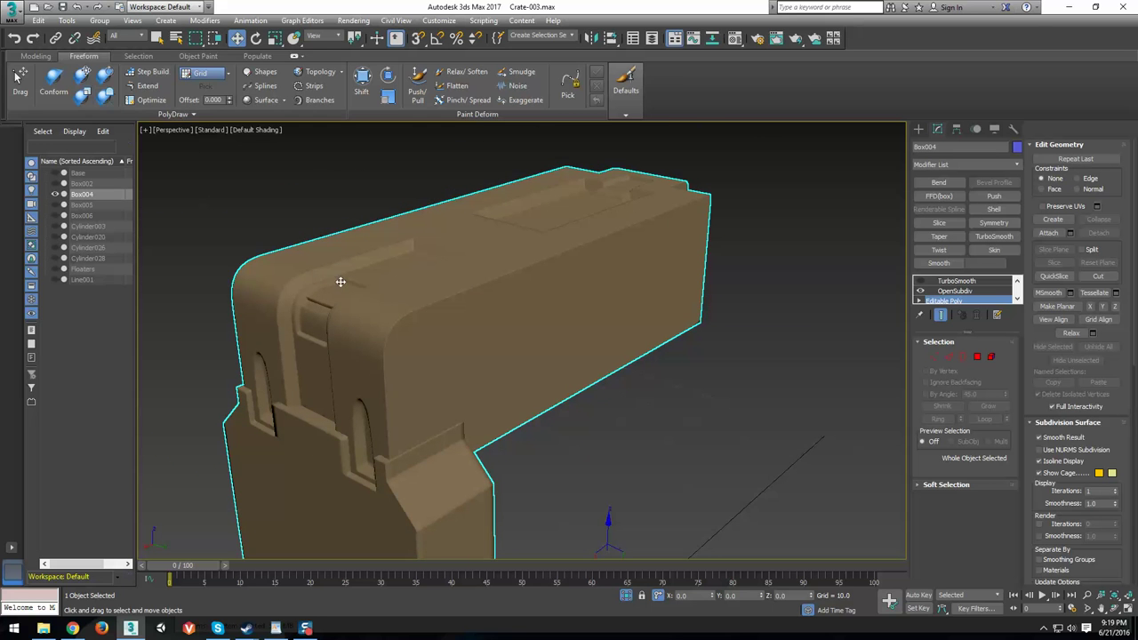
click(13, 13)
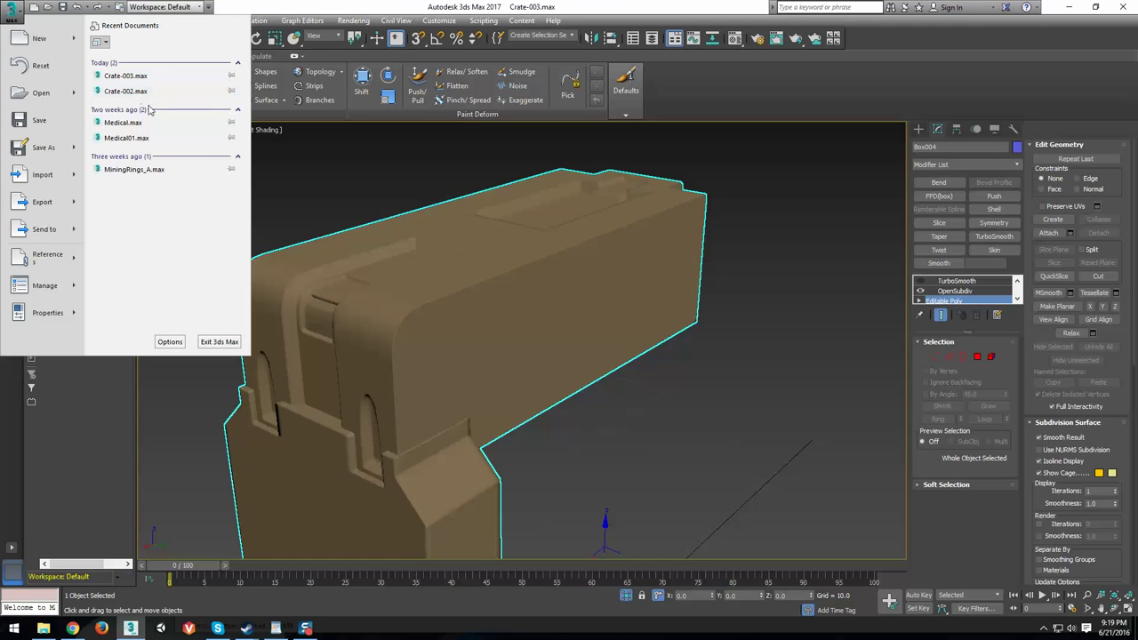
click(38, 94)
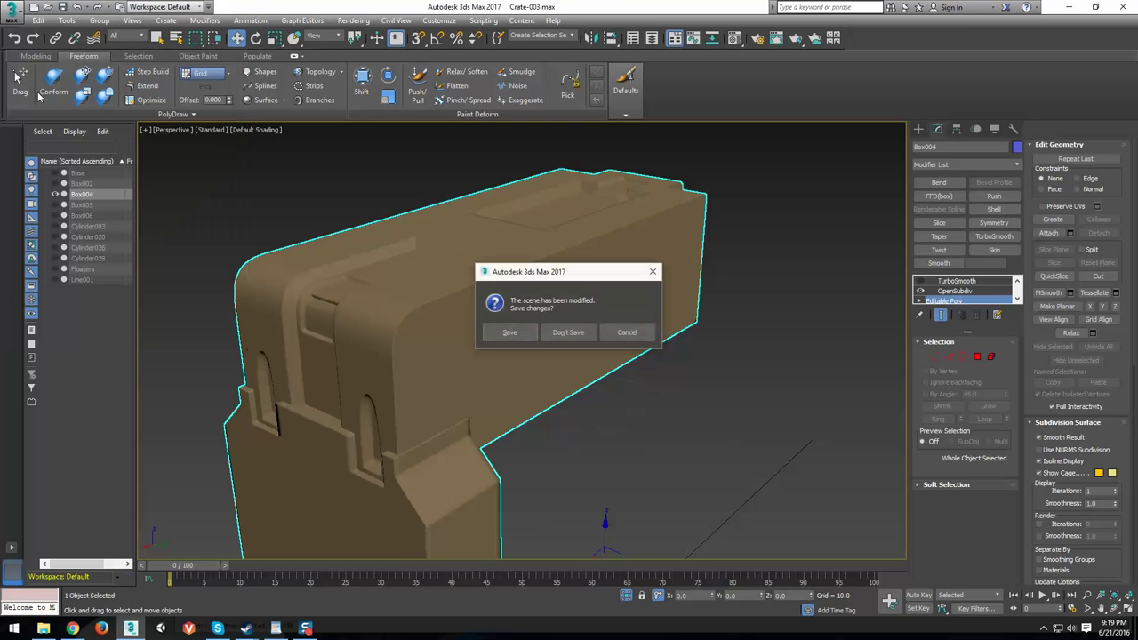
click(568, 331)
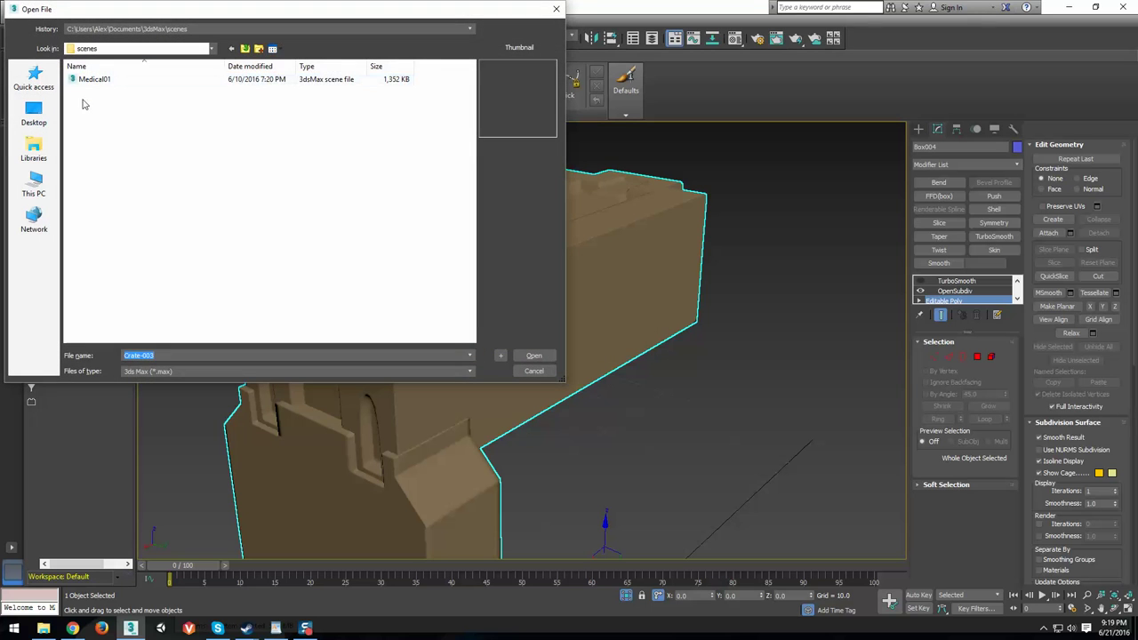
click(82, 82)
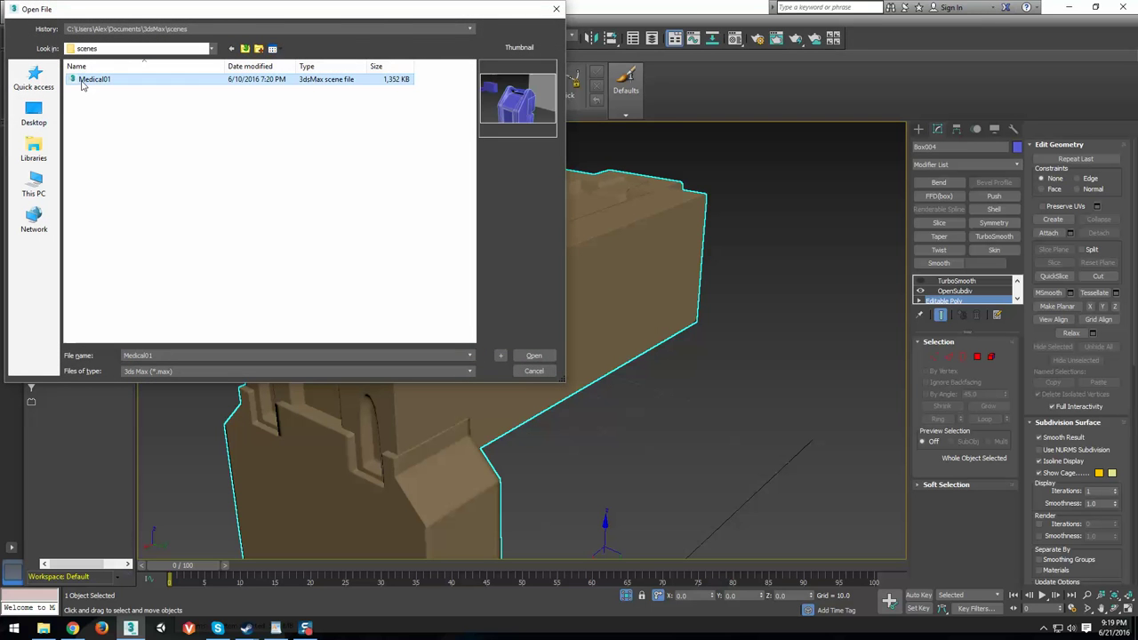
click(531, 373)
Examine Box004's rounded end, channel, slots and recesses from several sides, checking its OpenSubdiv settings.
alt+middle_drag(367, 391, 629, 439)
scroll(631, 340, up, 4)
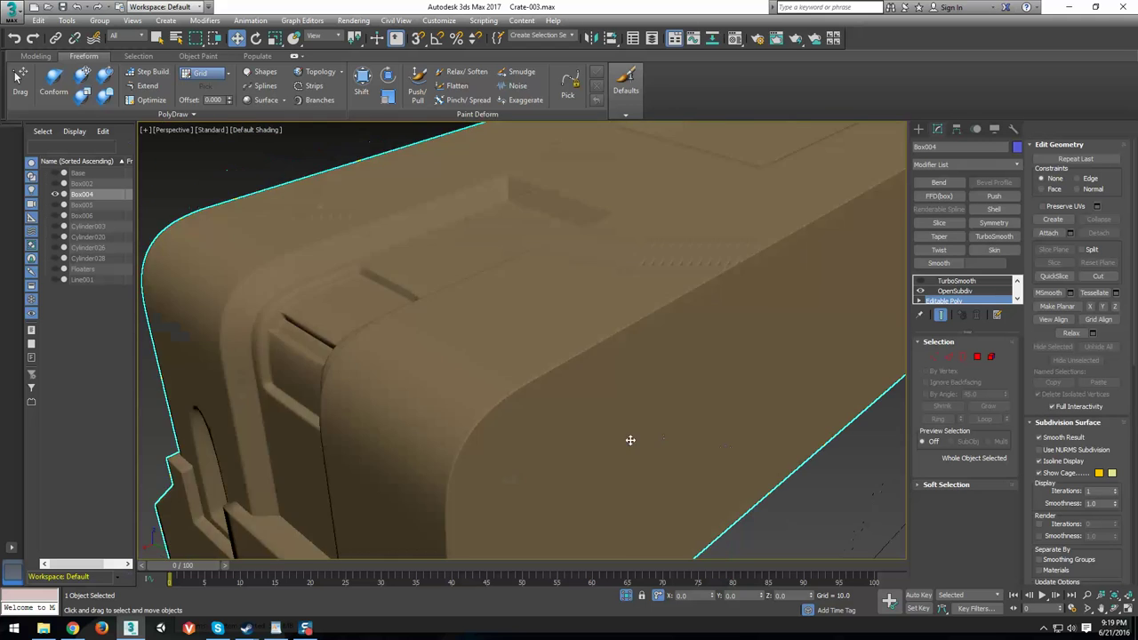
scroll(629, 439, down, 2)
click(961, 291)
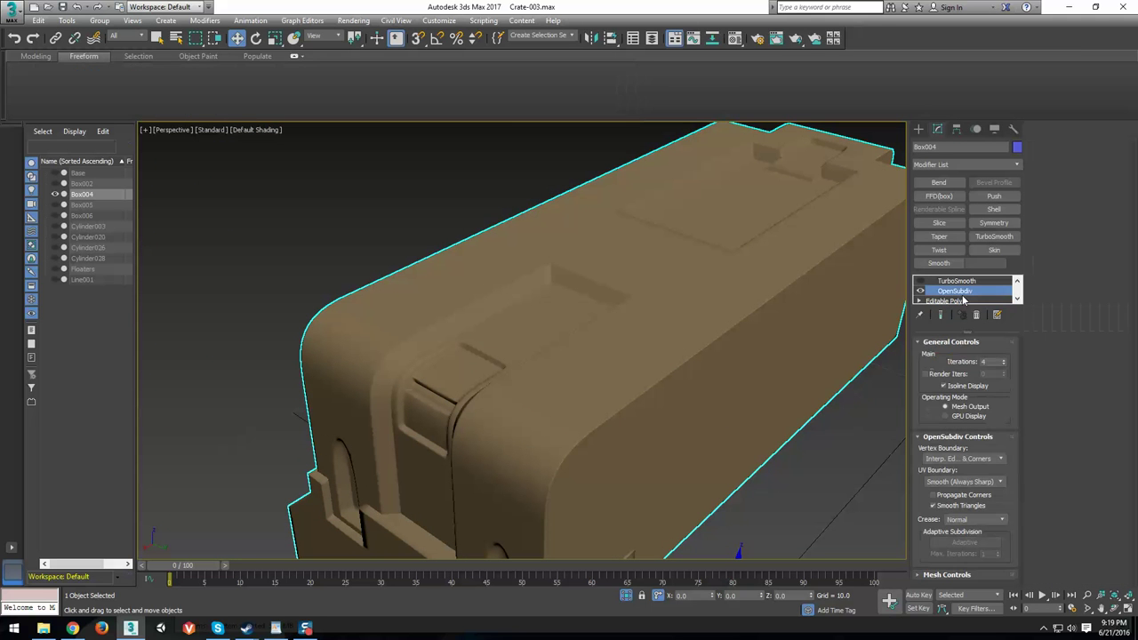
click(944, 301)
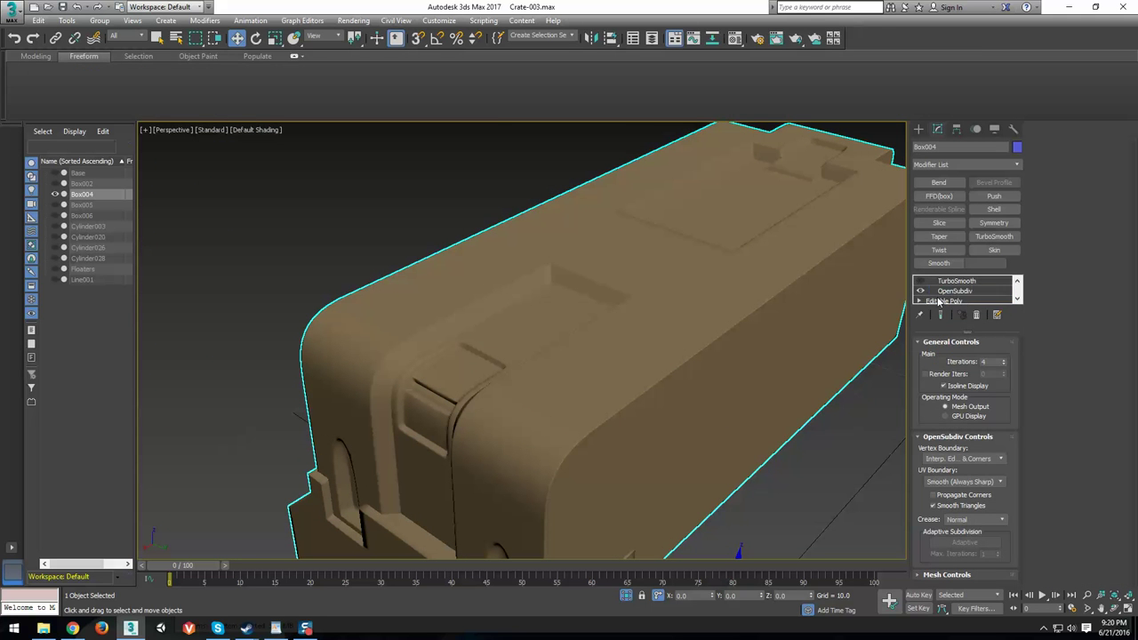
scroll(696, 353, up, 2)
alt+middle_drag(696, 353, 632, 385)
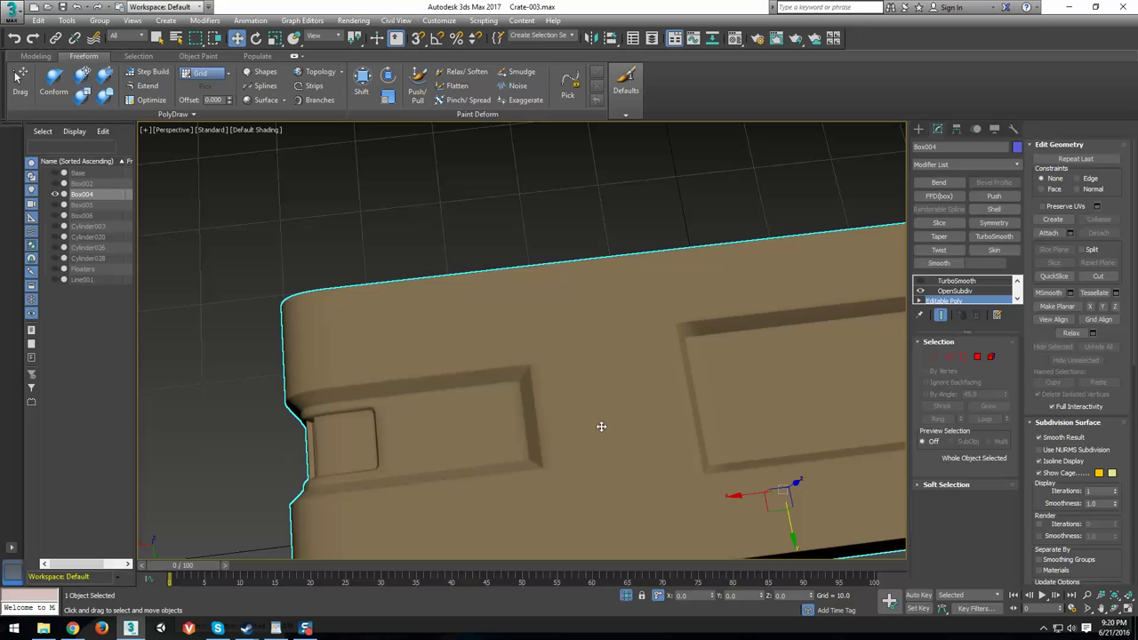
alt+middle_drag(606, 504, 592, 321)
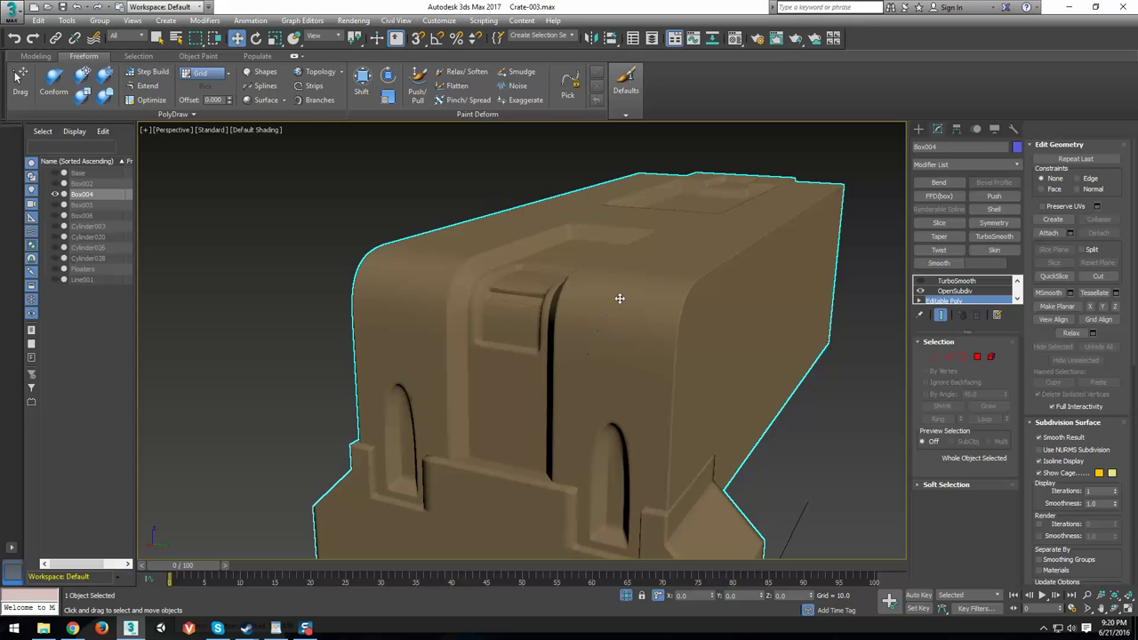
alt+middle_drag(626, 372, 722, 410)
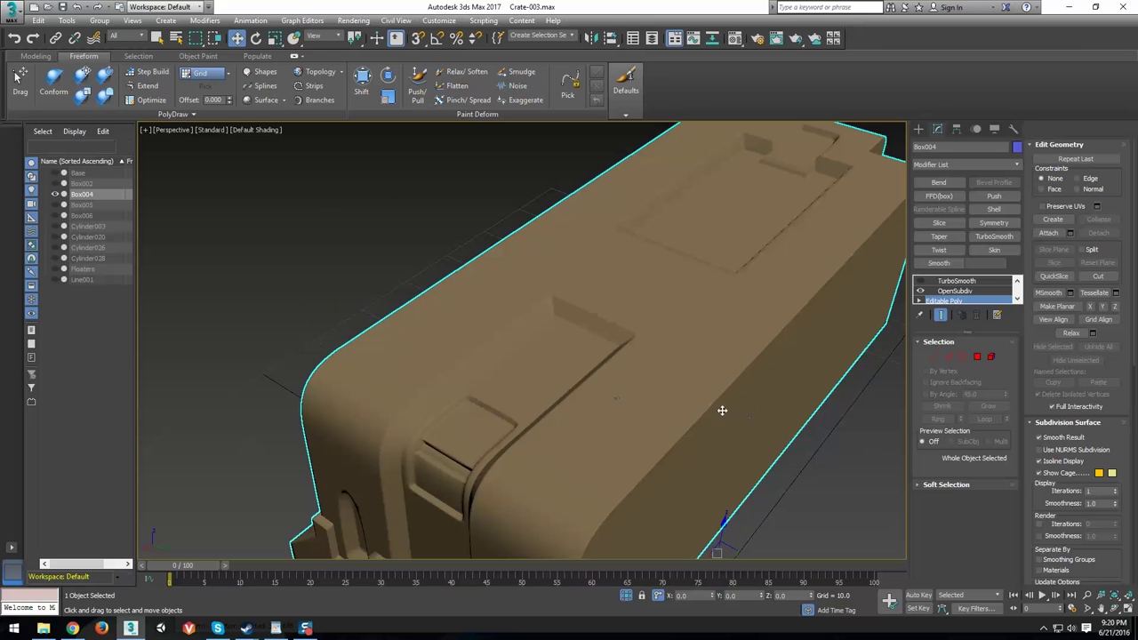
click(958, 293)
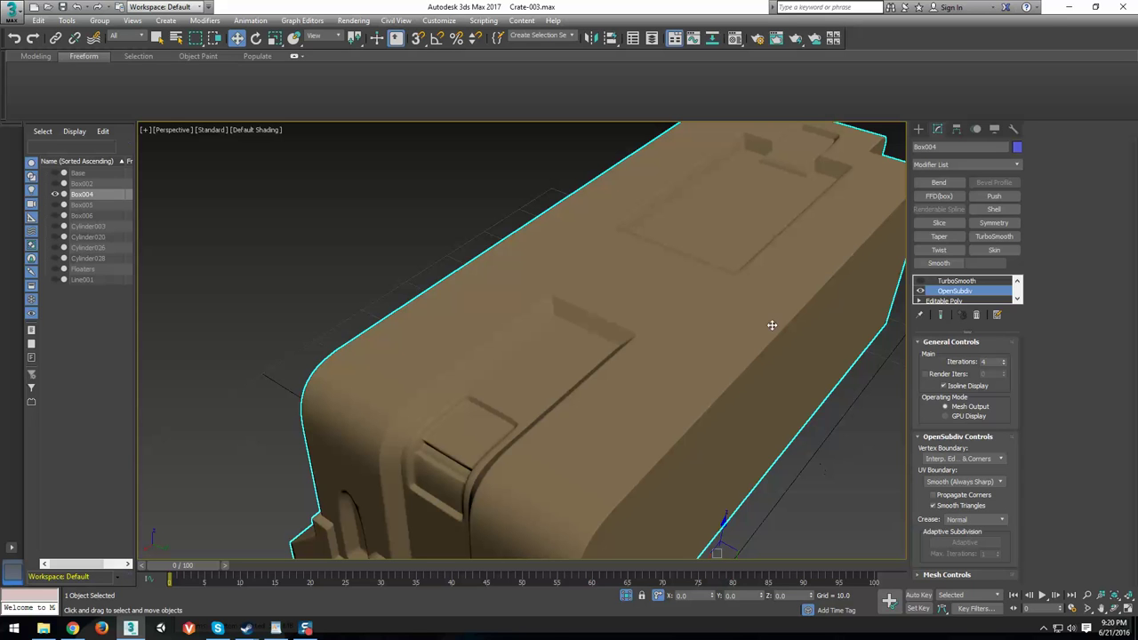
Reload the Crate-003 scene without saving the changes and end the isolation so all crate parts are shown.
click(12, 9)
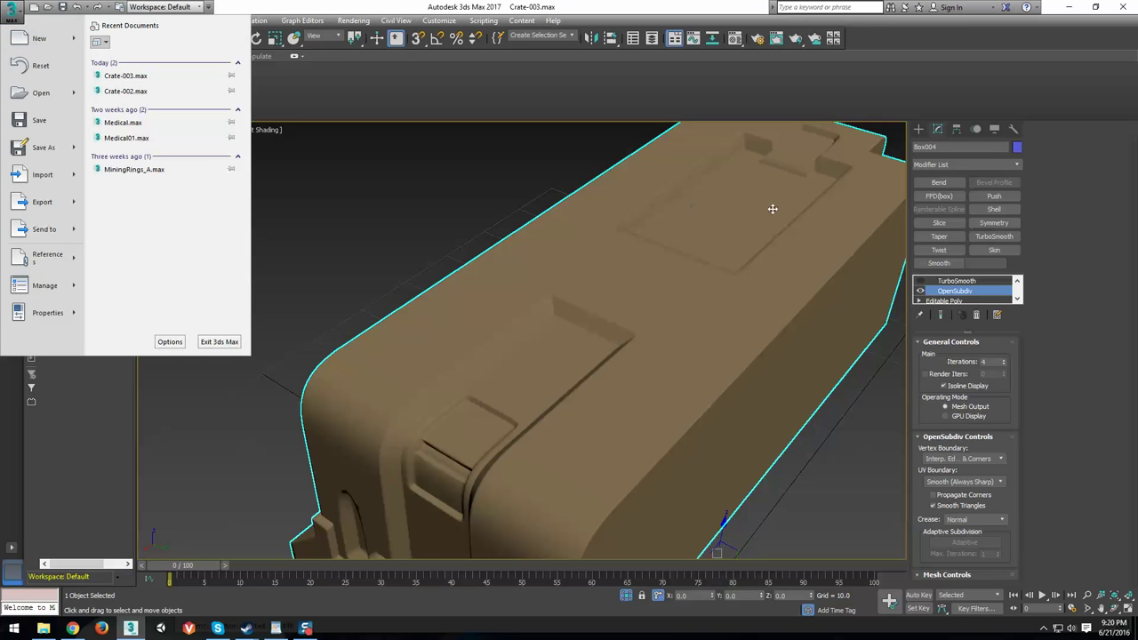
click(125, 91)
click(588, 334)
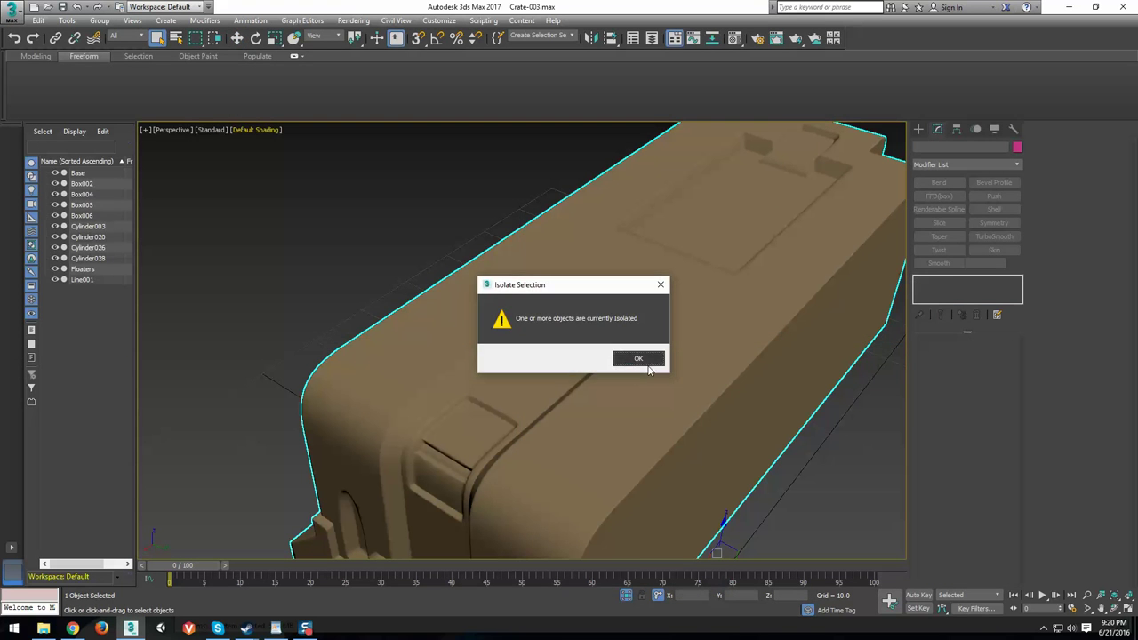
click(633, 360)
click(626, 595)
Hide the edged faces and add a TurboSmooth modifier above OpenSubdiv on the crate's Base.
alt+middle_drag(613, 498, 539, 456)
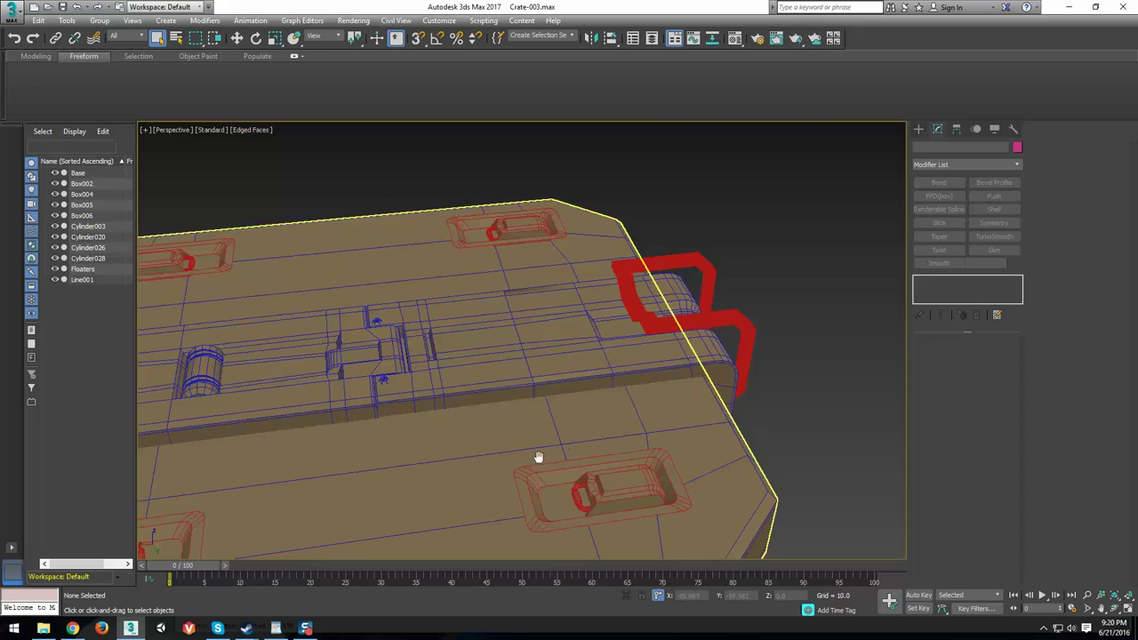
scroll(539, 456, down, 5)
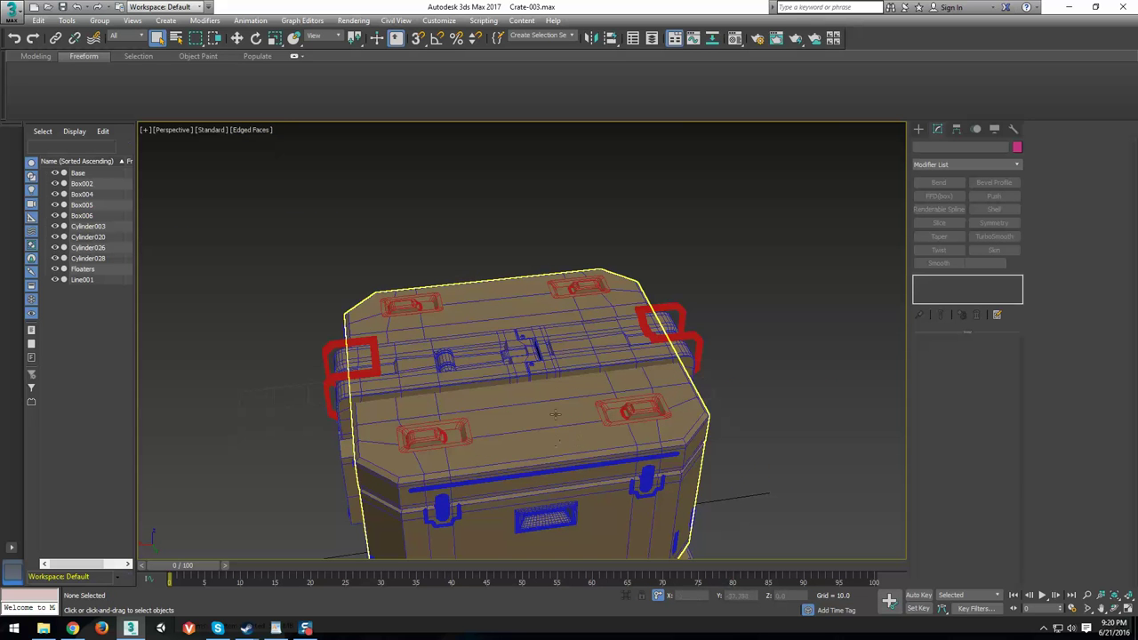
scroll(549, 438, up, 6)
click(548, 439)
alt+middle_drag(549, 439, 613, 173)
scroll(530, 298, up, 2)
middle_drag(578, 424, 565, 318)
click(565, 320)
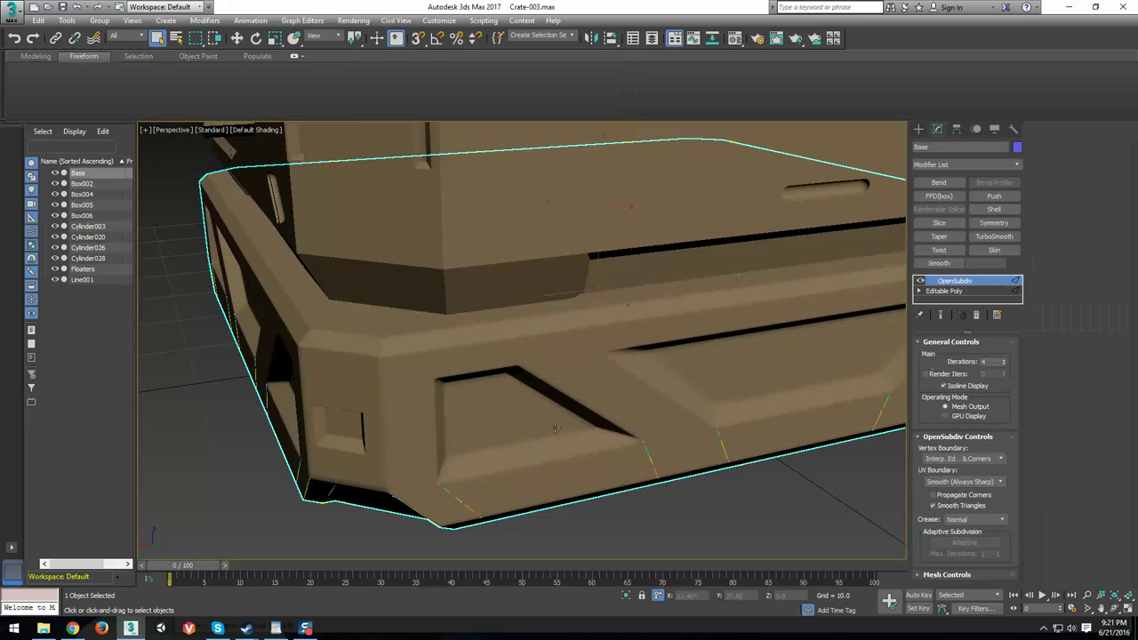
alt+middle_drag(498, 400, 623, 373)
click(994, 237)
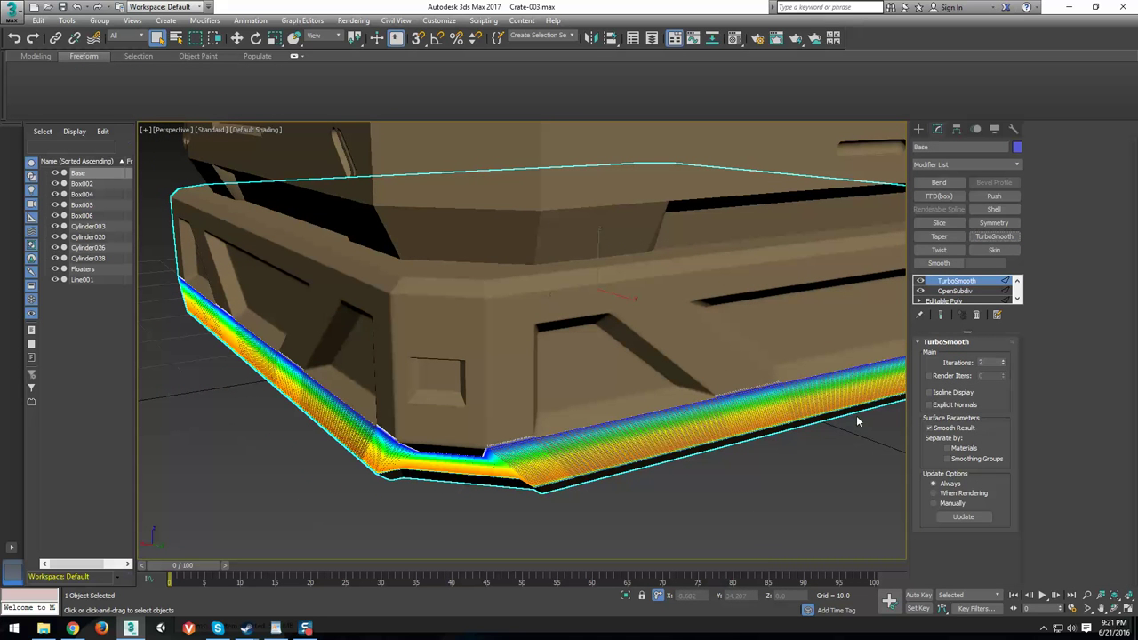
click(855, 420)
Examine the whole crate's lid, latches, handles and recesses with edged faces hidden.
scroll(649, 297, down, 4)
middle_drag(552, 243, 622, 364)
scroll(649, 344, up, 4)
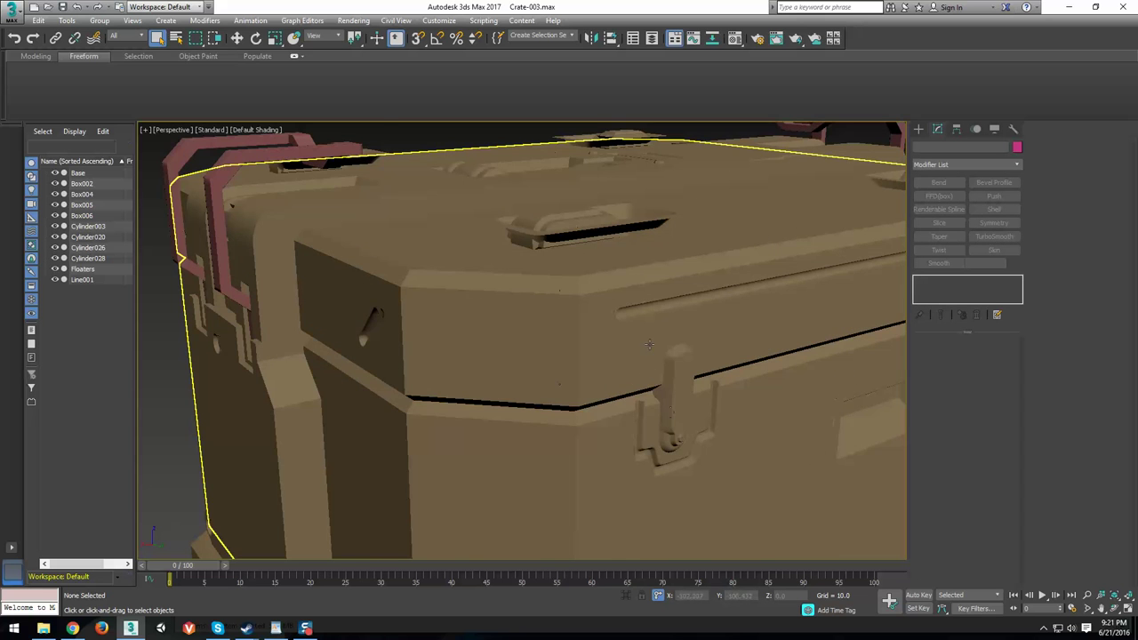
scroll(503, 289, down, 5)
scroll(649, 348, down, 3)
alt+middle_drag(673, 360, 691, 418)
scroll(681, 377, up, 3)
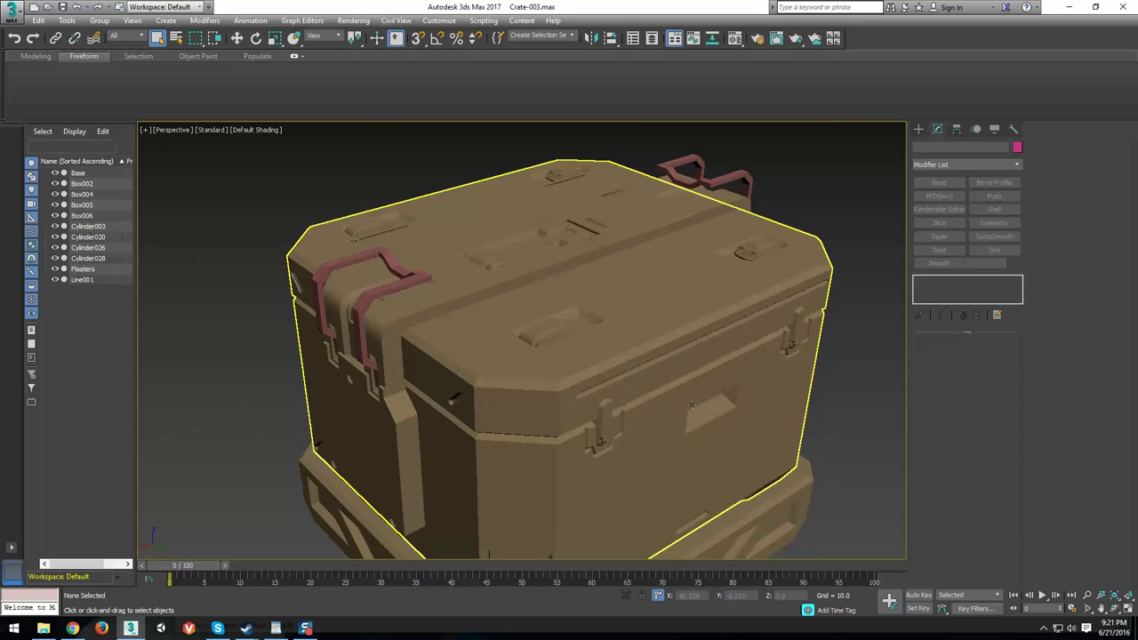